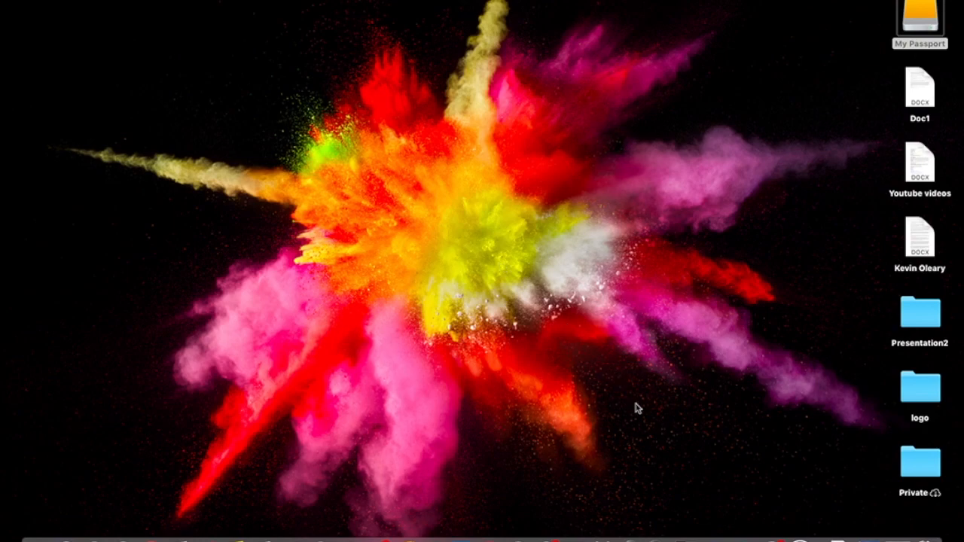
- Open Microsoft Excel and create a blank workbook
left_click(744, 535)
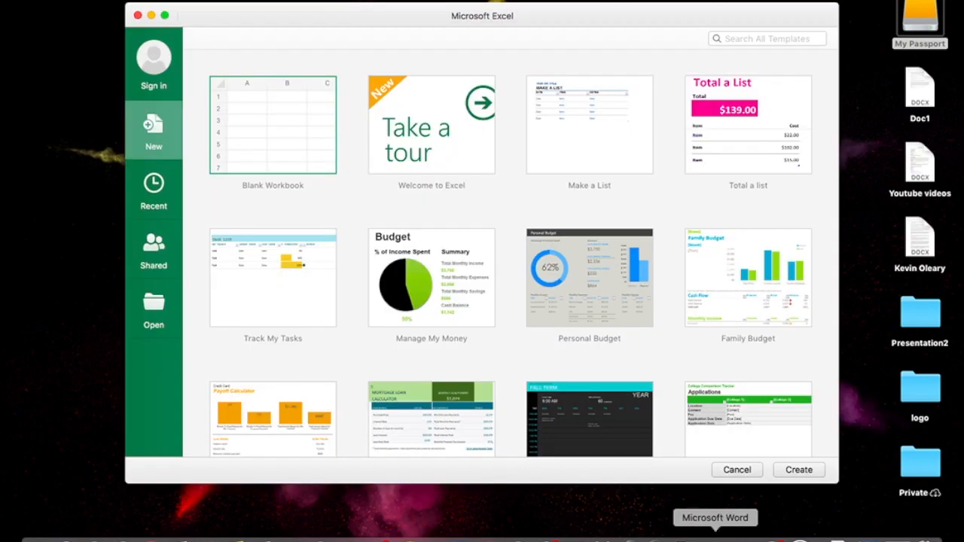
left_click(799, 473)
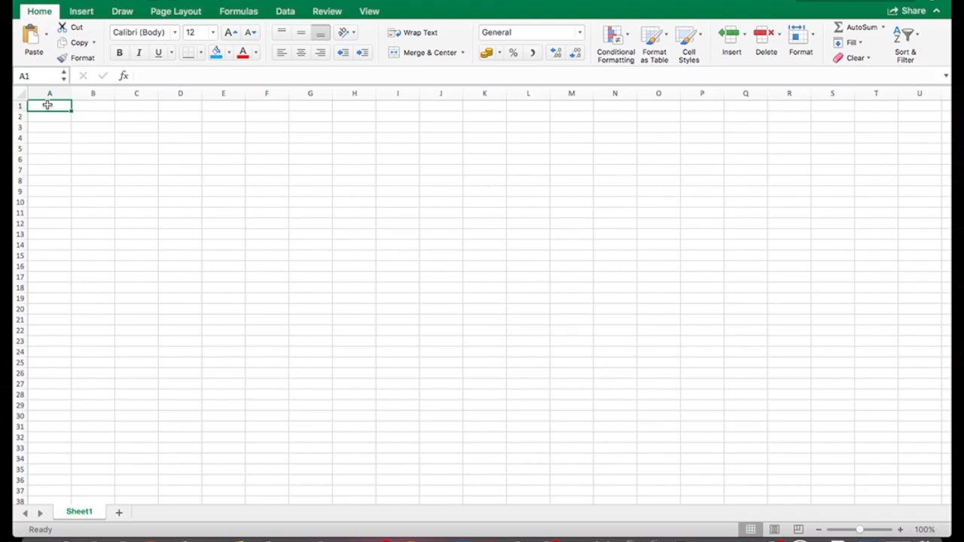
- Turn cells A1:AD2 into a merged and centered banner with all borders and a yellow fill
left_click_drag(47, 105, 654, 114)
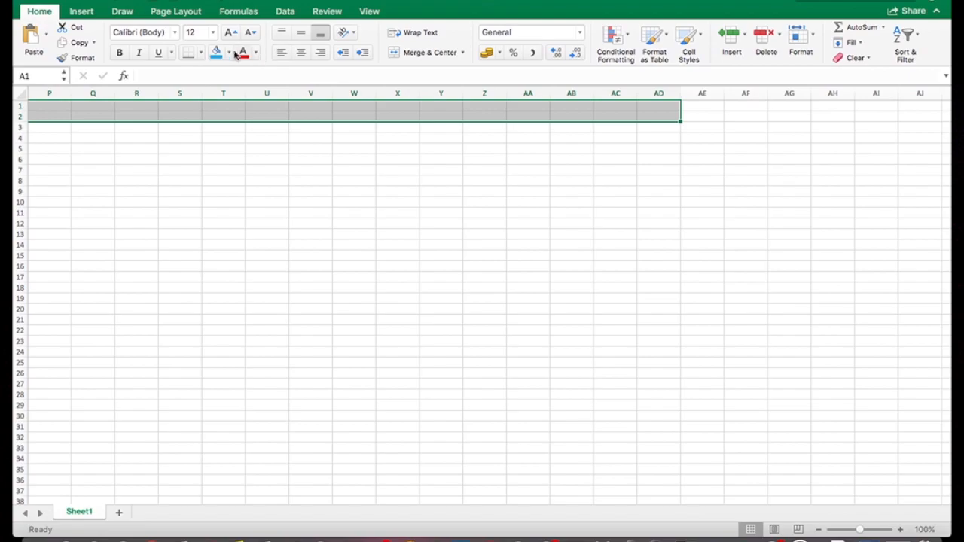
left_click(200, 53)
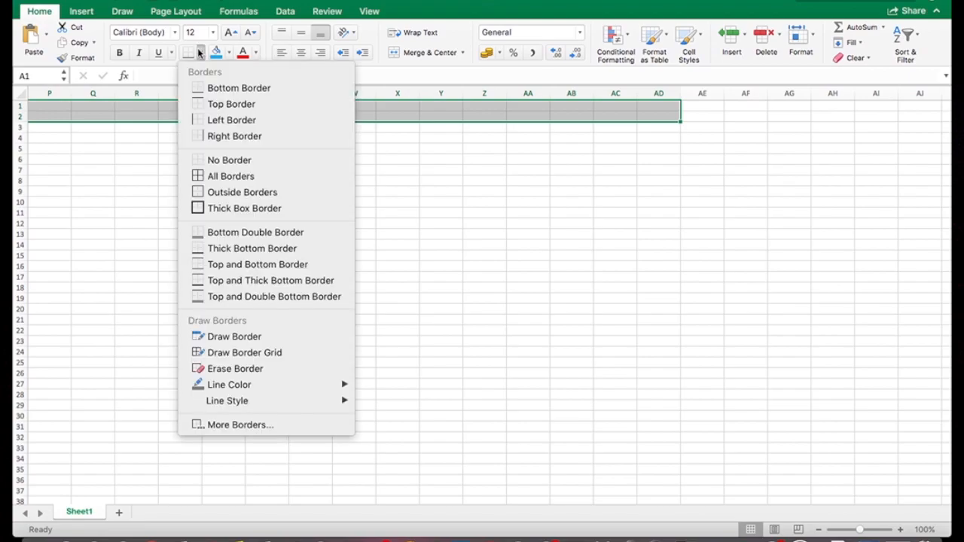
left_click(219, 176)
left_click(427, 54)
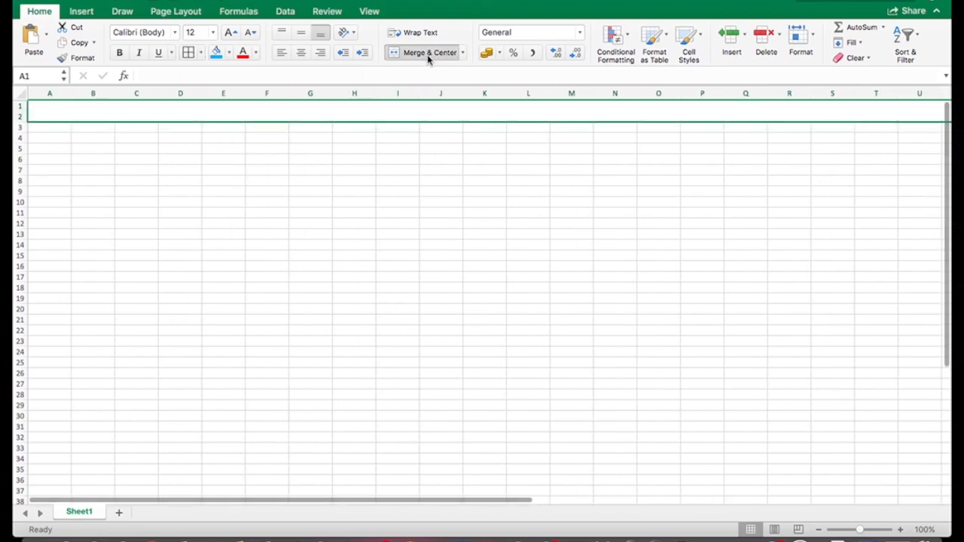
left_click(229, 55)
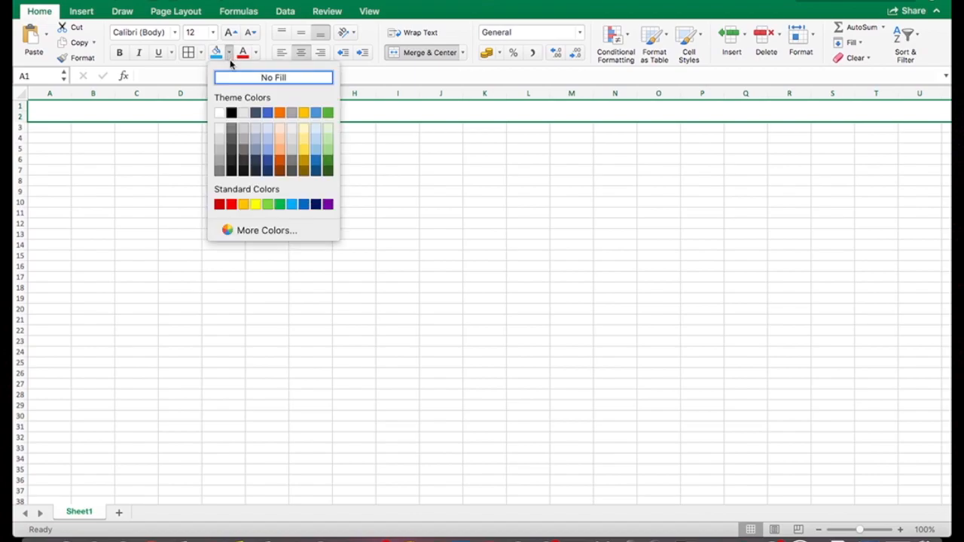
left_click(256, 204)
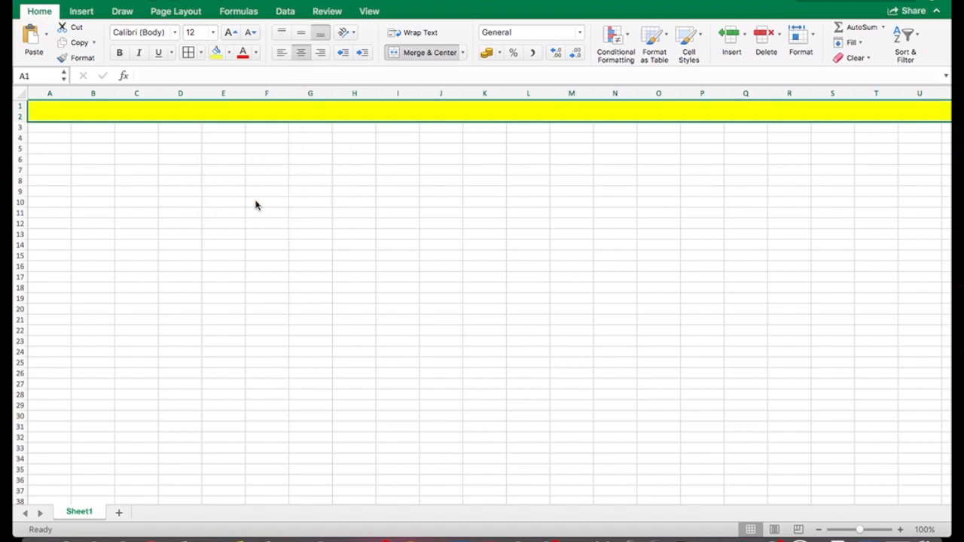
- Enter the title "Budget for January 2019" in the yellow banner
left_click(474, 176)
left_click(477, 109)
type("Budg")
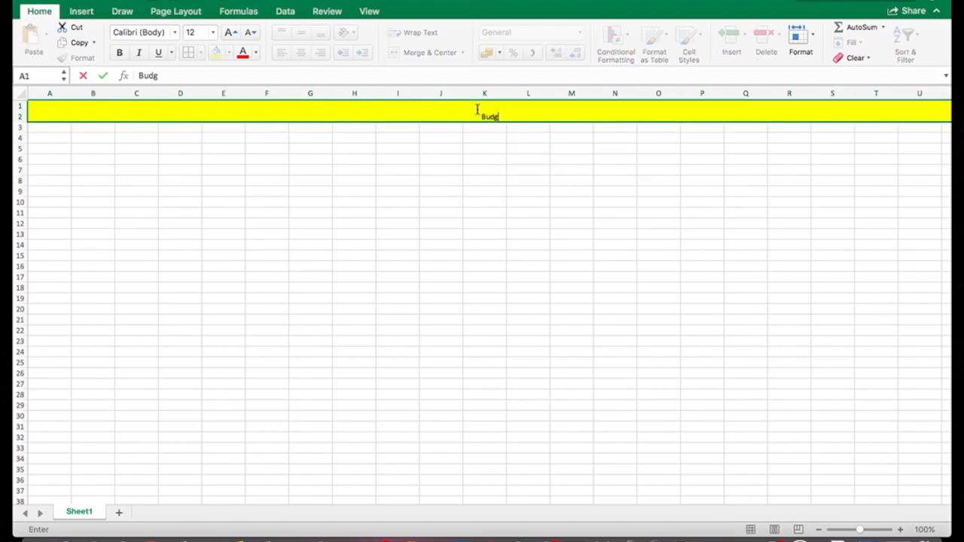
type("et for January 2019")
- Enlarge the banner title to font size 26 and make it bold and italic
left_click_drag(544, 117, 460, 123)
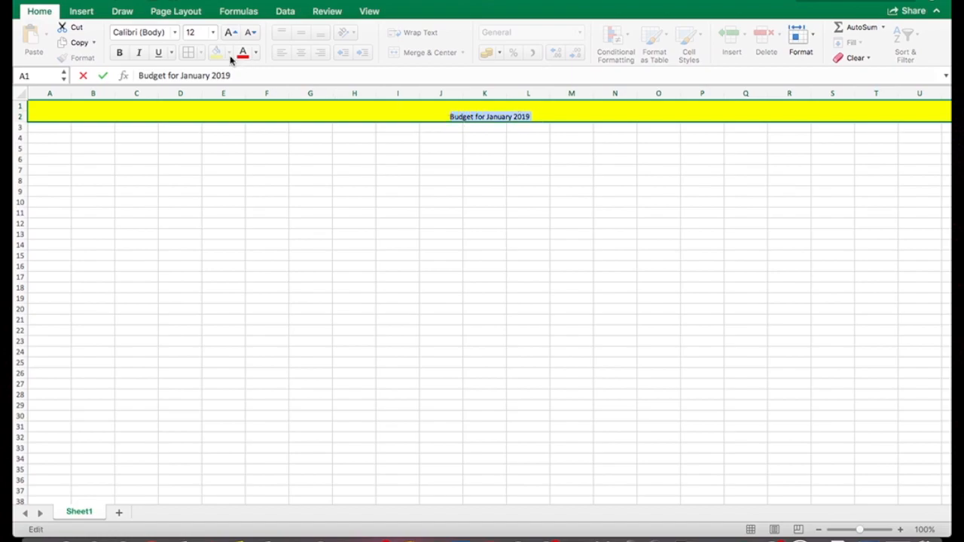
left_click(228, 32)
left_click(228, 33)
left_click(228, 32)
left_click(228, 32)
left_click(228, 32)
left_click(227, 33)
left_click(227, 33)
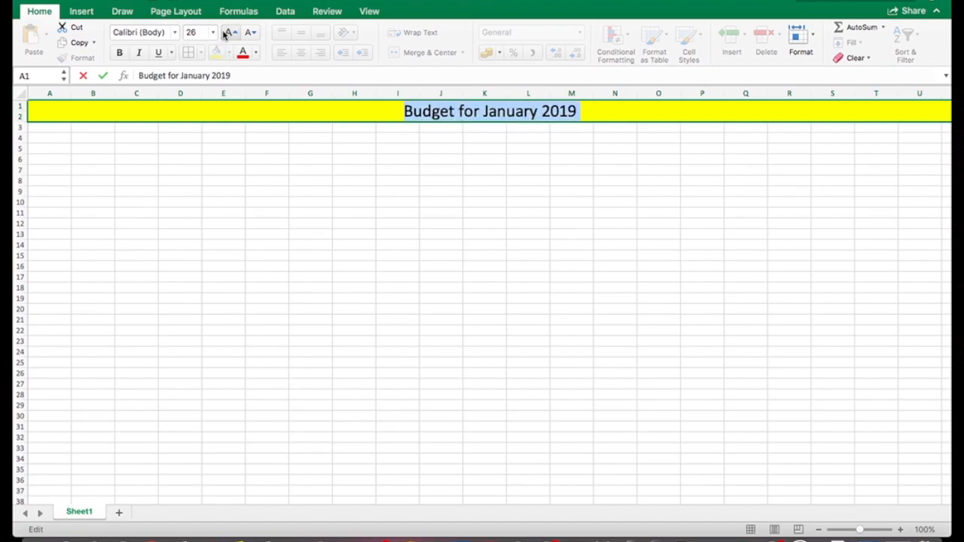
left_click(119, 53)
left_click(139, 53)
left_click(322, 148)
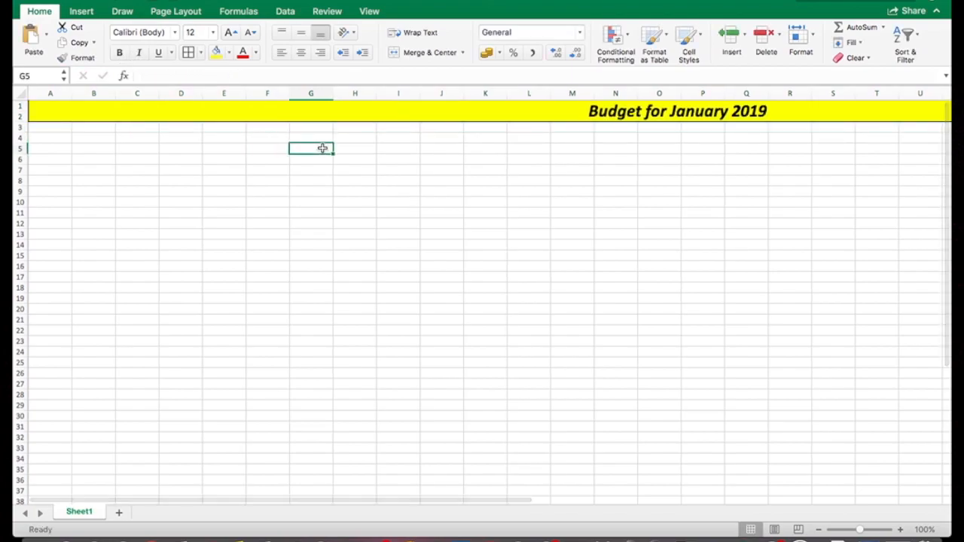
- Apply all borders to the range B4:J11 to lay out a table grid
left_click(94, 126)
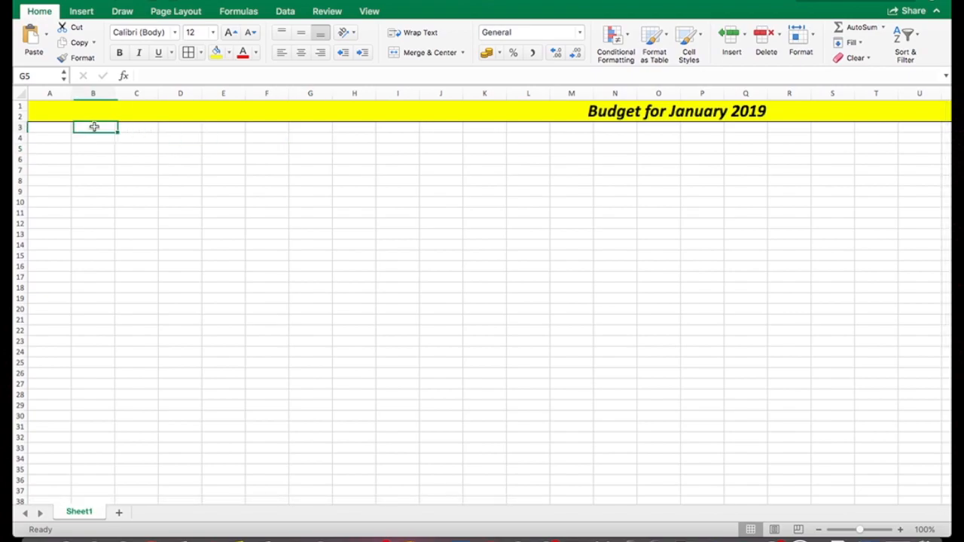
left_click(92, 139)
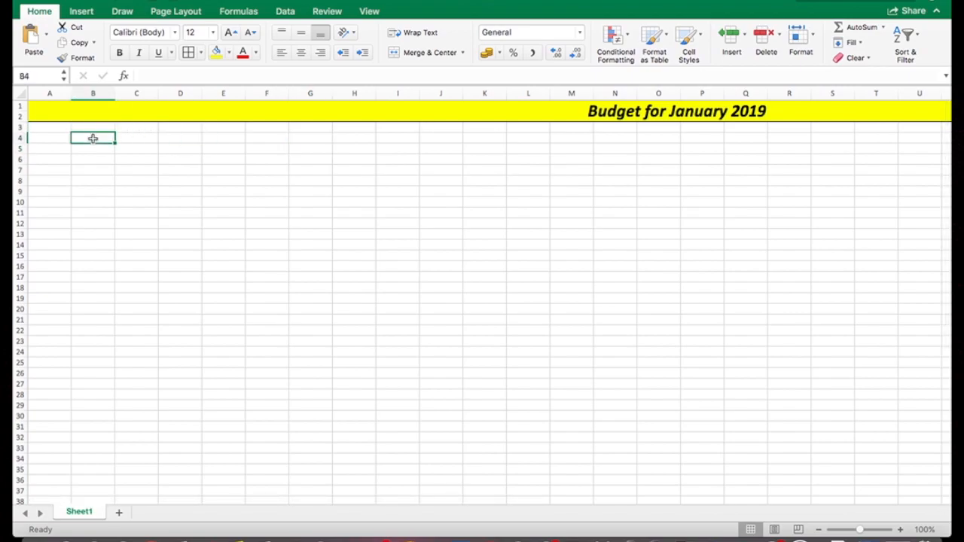
left_click_drag(93, 139, 438, 217)
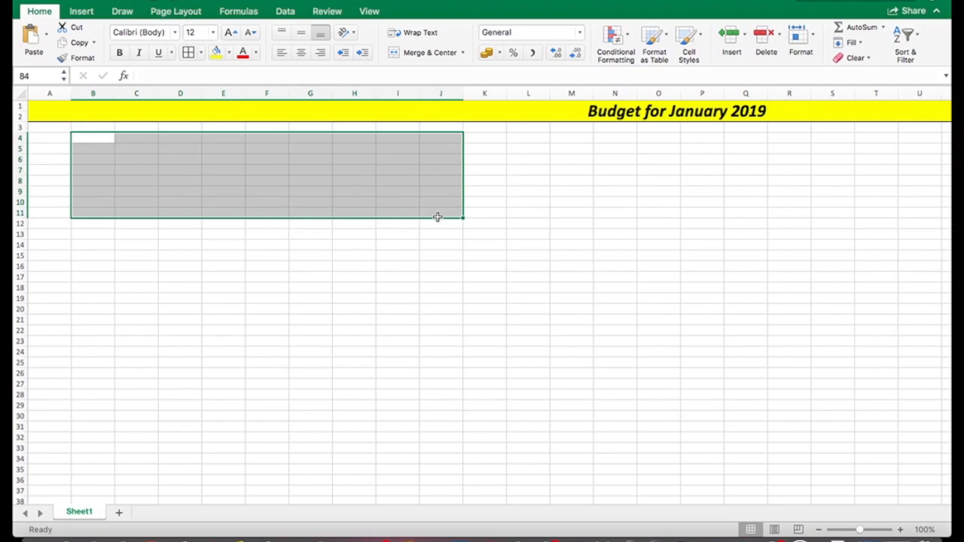
left_click(188, 52)
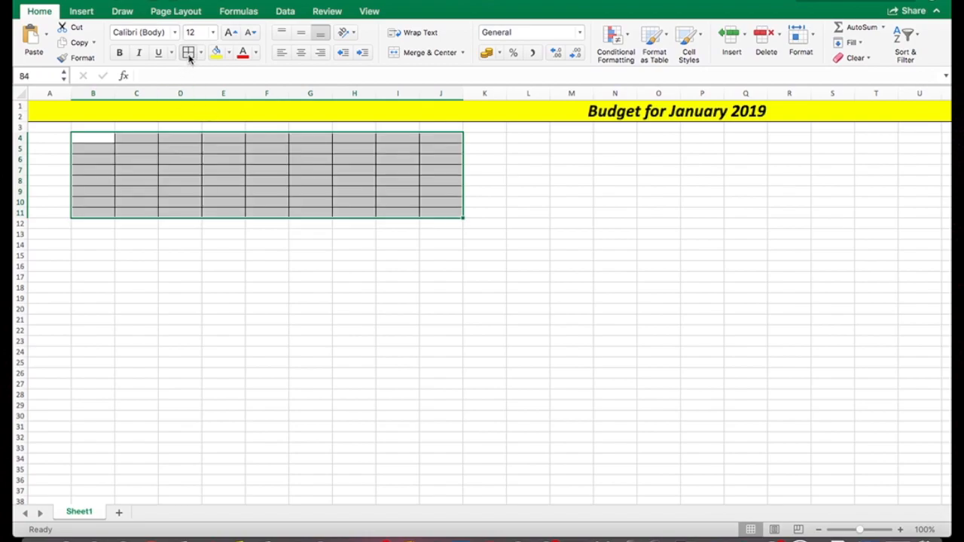
left_click(224, 249)
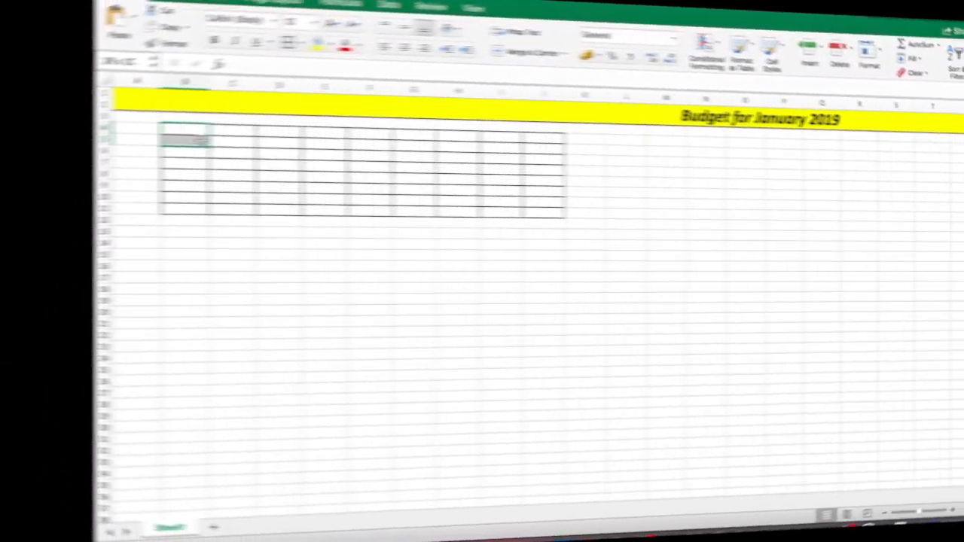
- Merge and center the table's header cells B4:J5 and fill them with light blue
left_click_drag(93, 138, 438, 150)
left_click(427, 52)
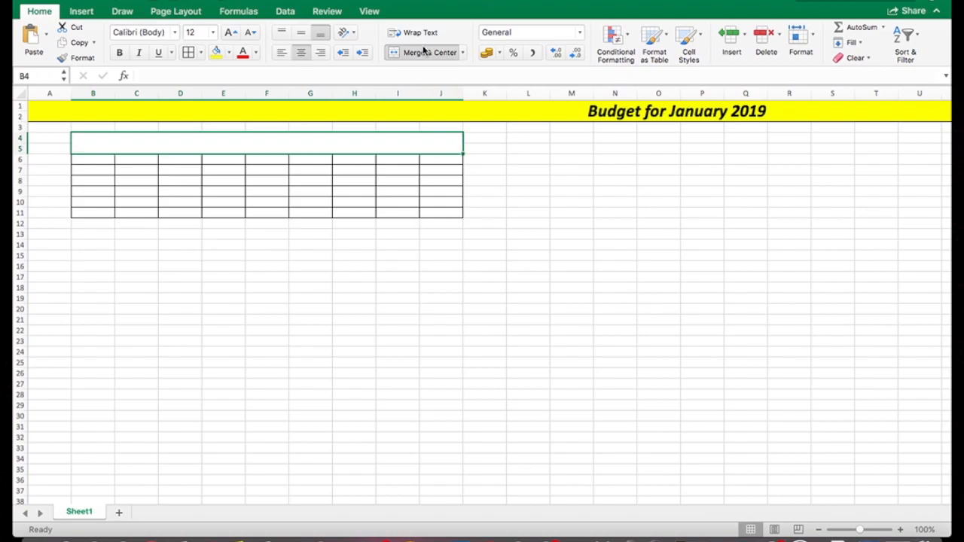
left_click(254, 54)
left_click(229, 53)
left_click(229, 53)
left_click(293, 204)
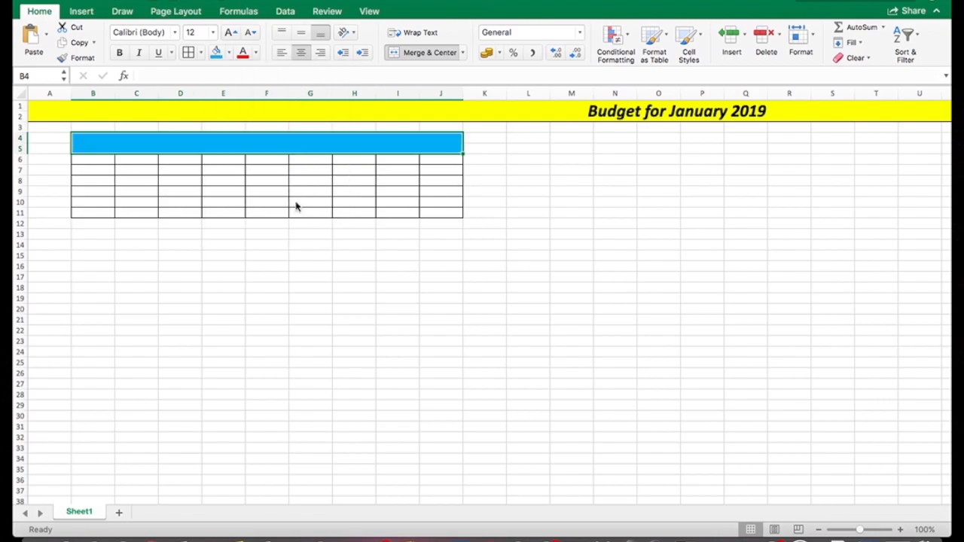
- Enter "Income" in the blue table header and format it as size 20, bold and italic
type("Income")
double_click(268, 148)
left_click(230, 33)
left_click(230, 33)
left_click(230, 32)
left_click(230, 32)
left_click(119, 53)
left_click(139, 53)
left_click(187, 166)
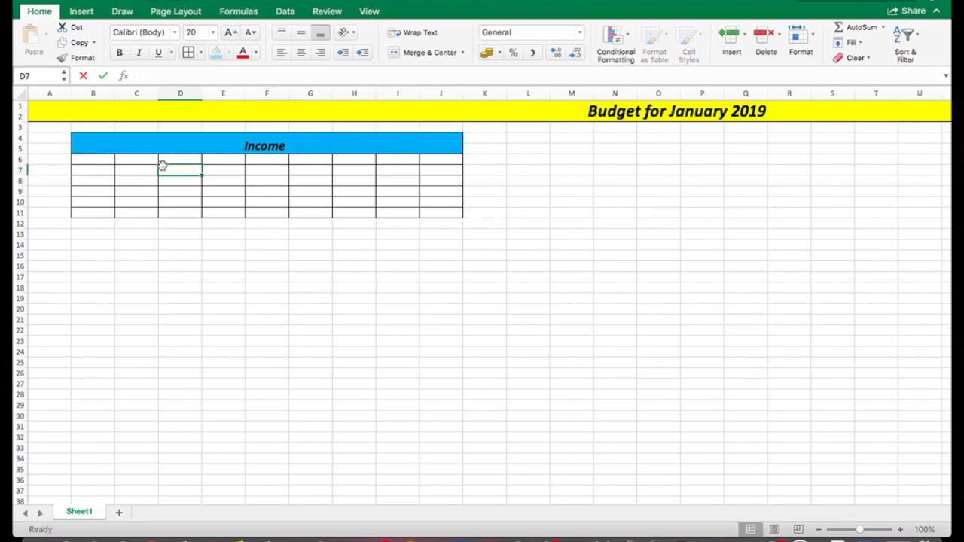
- Merge and center cells B6:C7 and label them "Category"
left_click(86, 185)
left_click(82, 161)
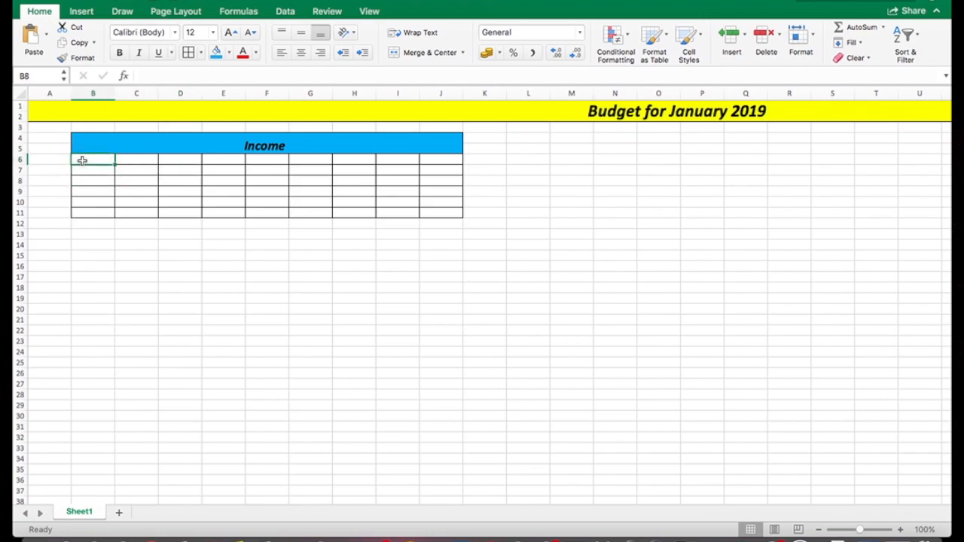
mouse_move(82, 161)
left_mouse_down()
mouse_move(86, 171)
mouse_move(123, 171)
left_mouse_up()
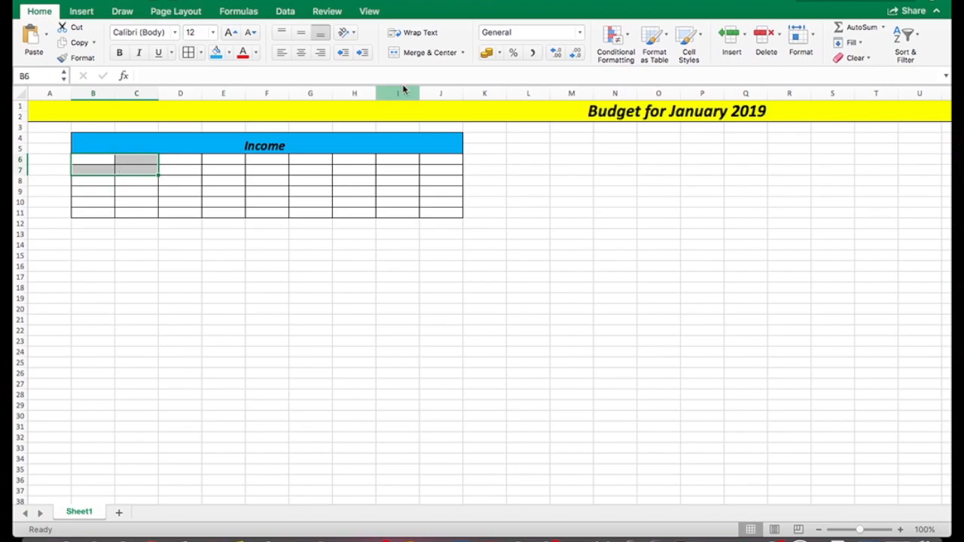
left_click(428, 57)
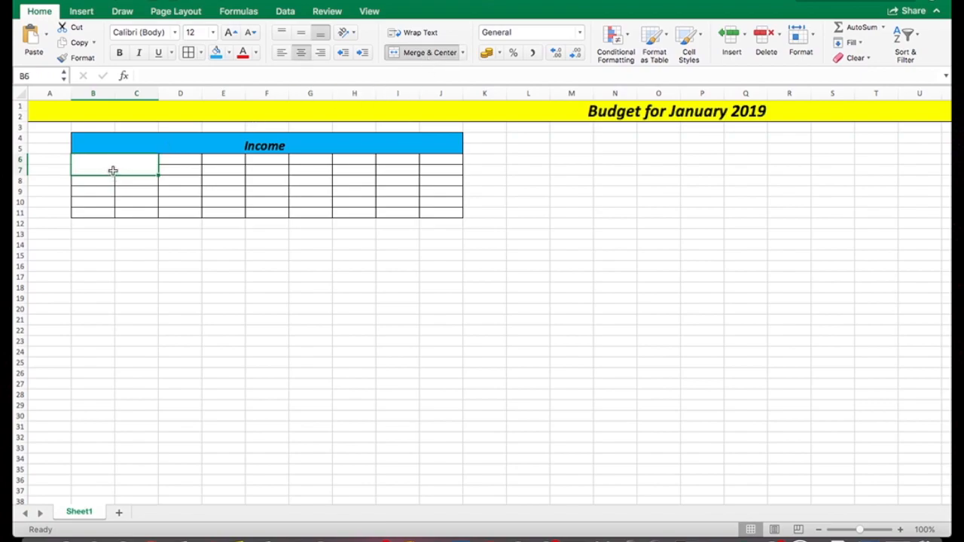
type("Category")
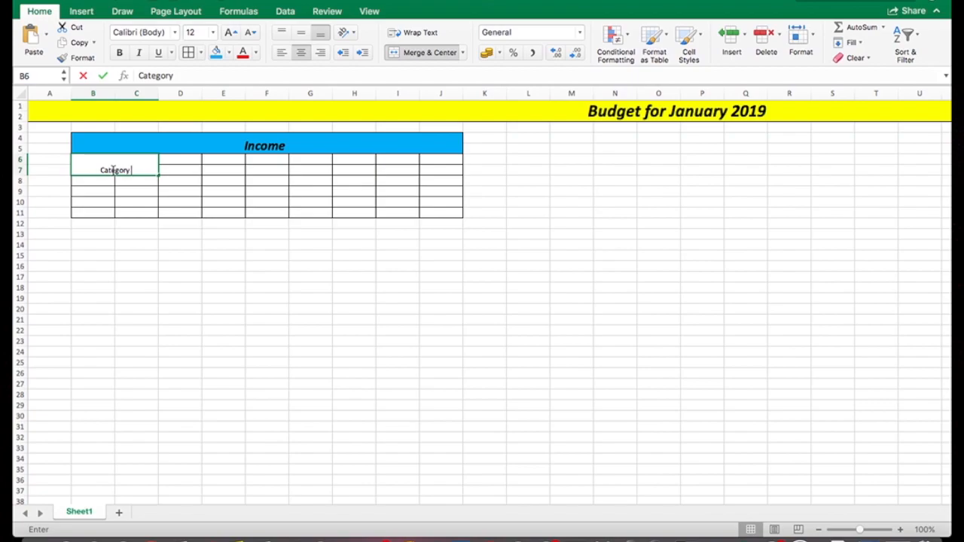
- Merge and center cells D6:F6 and label them "Budgeted"
left_click(177, 160)
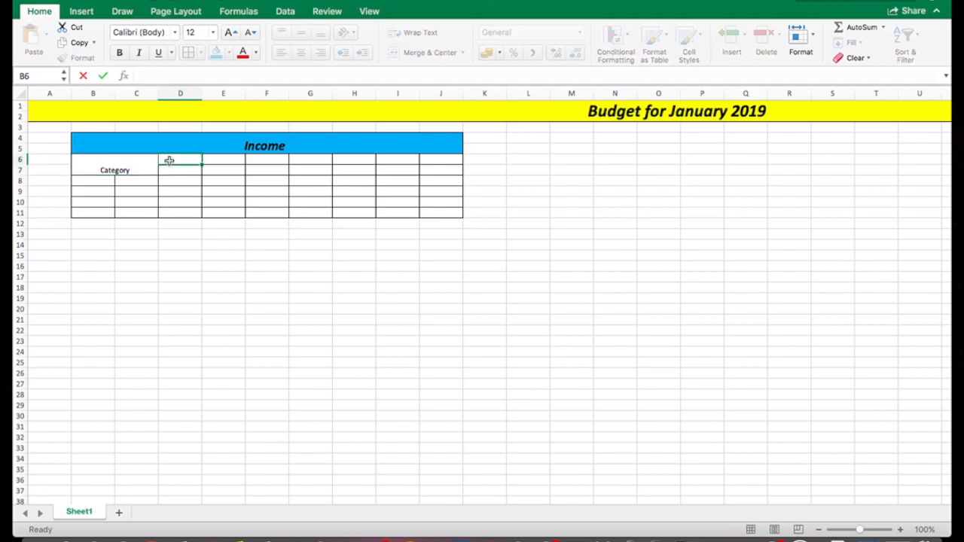
left_click_drag(180, 161, 249, 159)
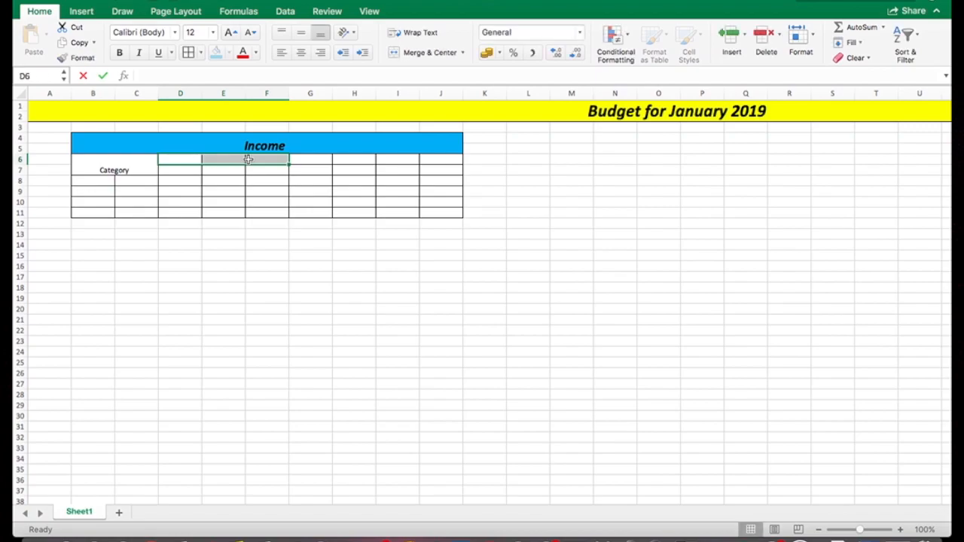
left_click(424, 53)
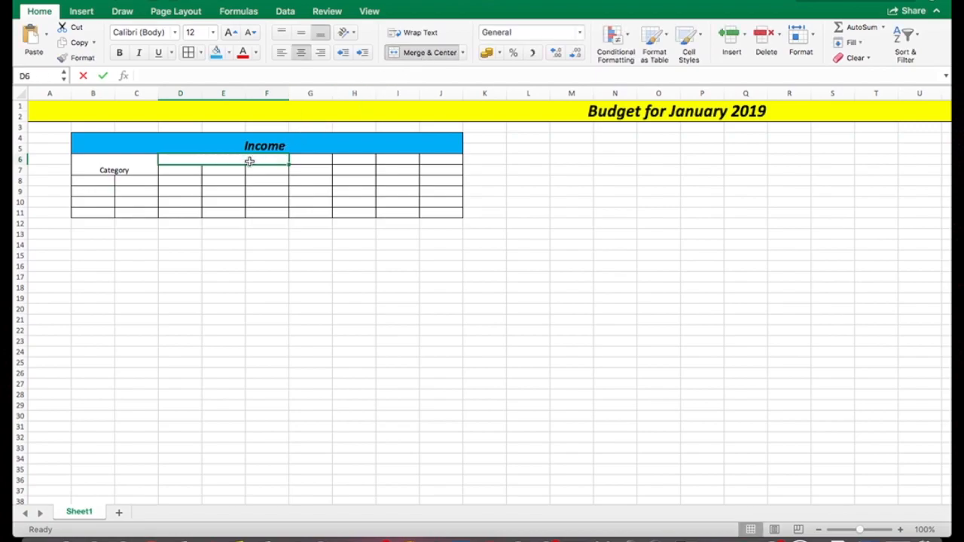
type("Budgeted")
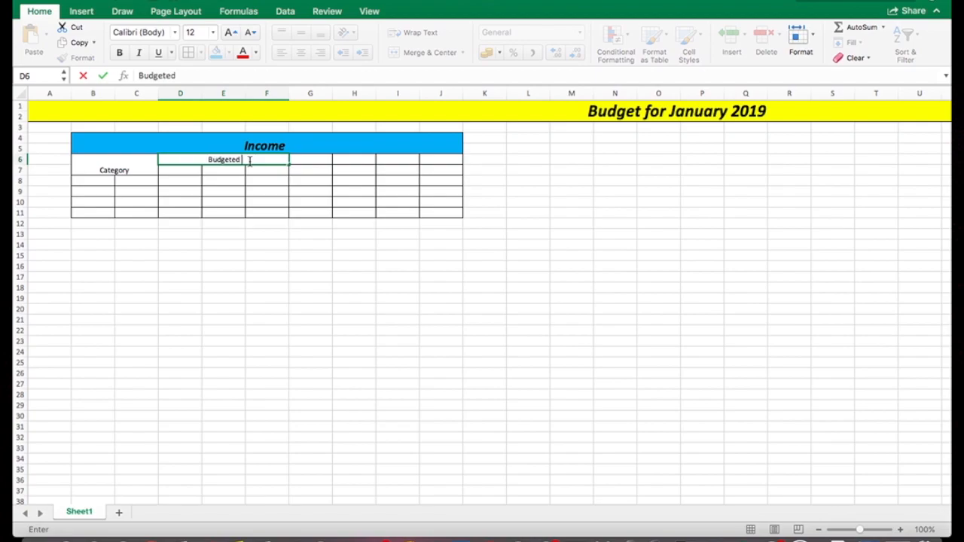
- Enter the subheadings "Weekly", "Monthly" and "Yearly" in cells D7, E7 and F7
left_click(191, 171)
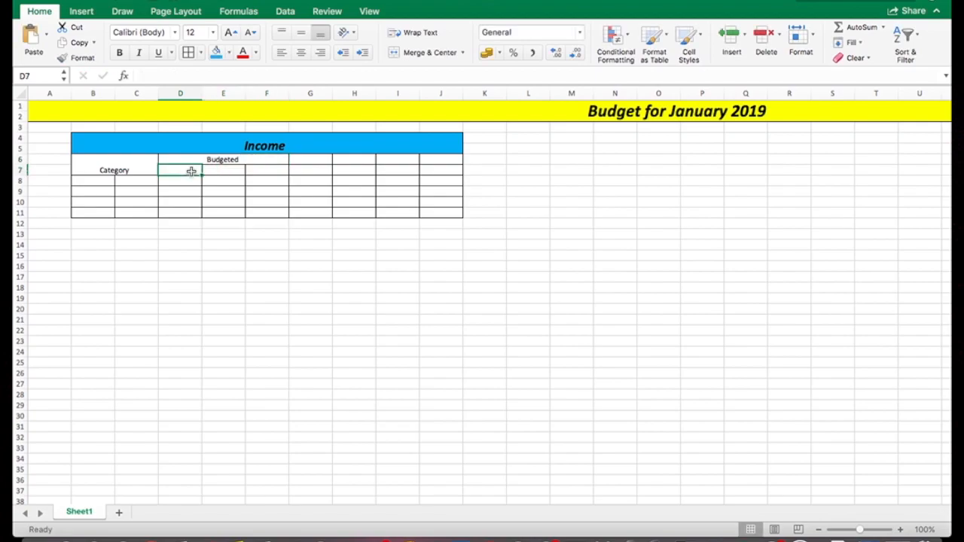
type("Wee")
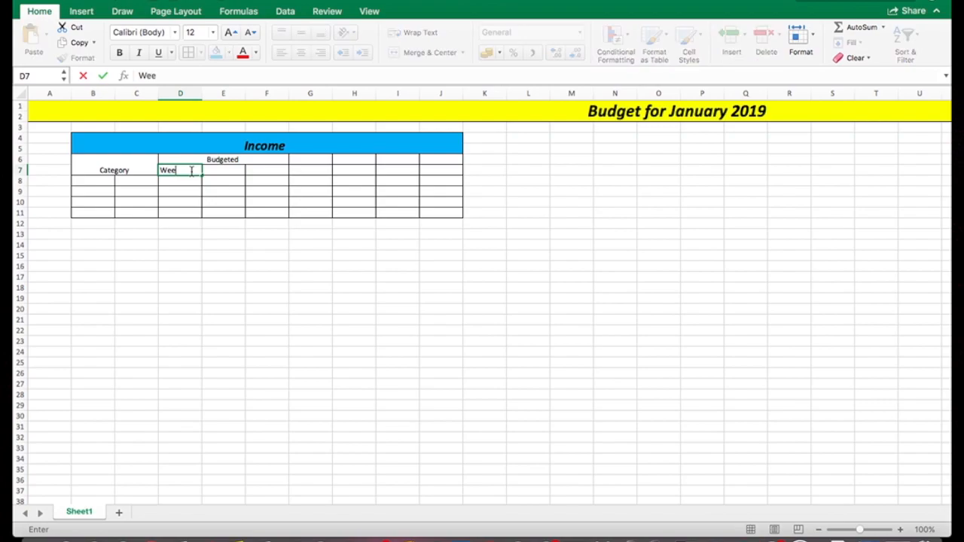
type("kly")
left_click(216, 171)
type("Monthly")
left_click(260, 172)
type("Yearly")
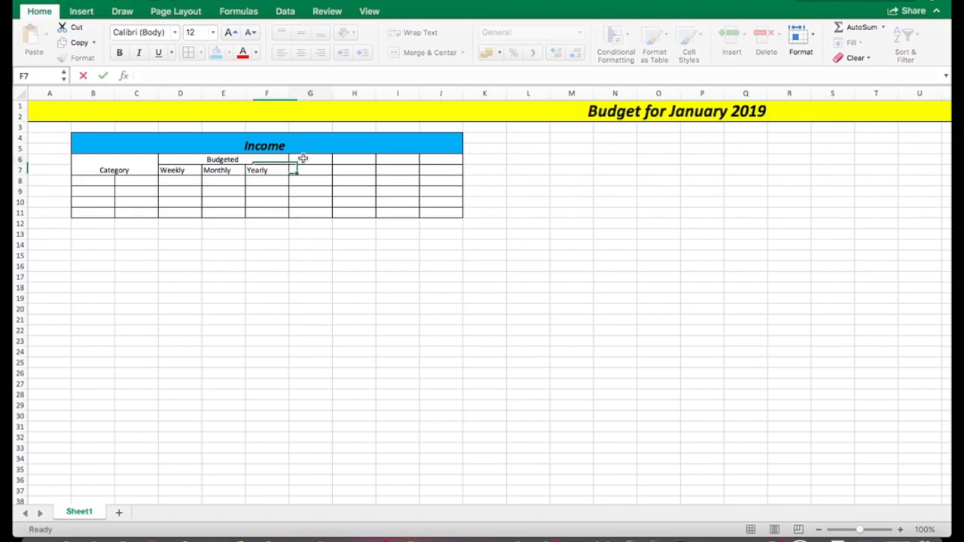
- Merge and center cells G6:G7 and label them "Actual"
left_click_drag(304, 159, 303, 171)
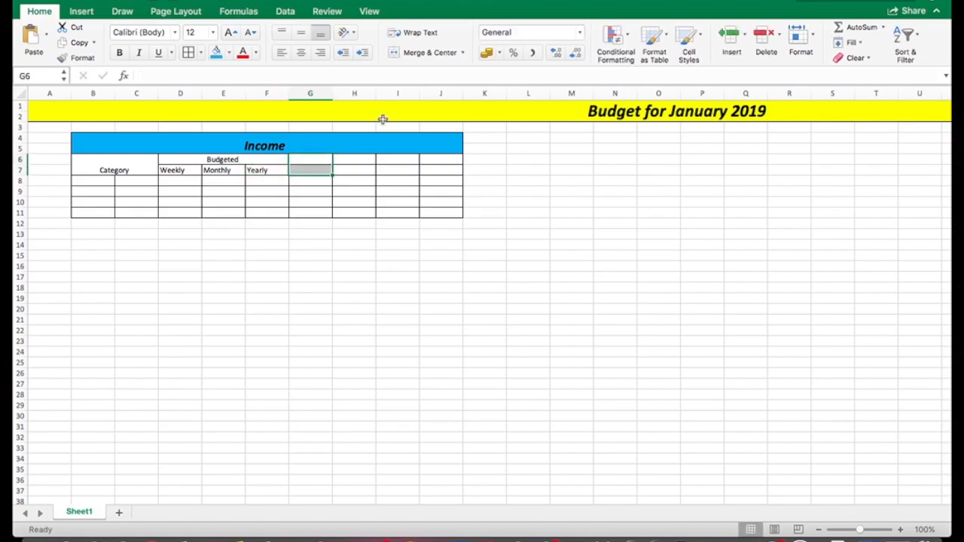
left_click(416, 55)
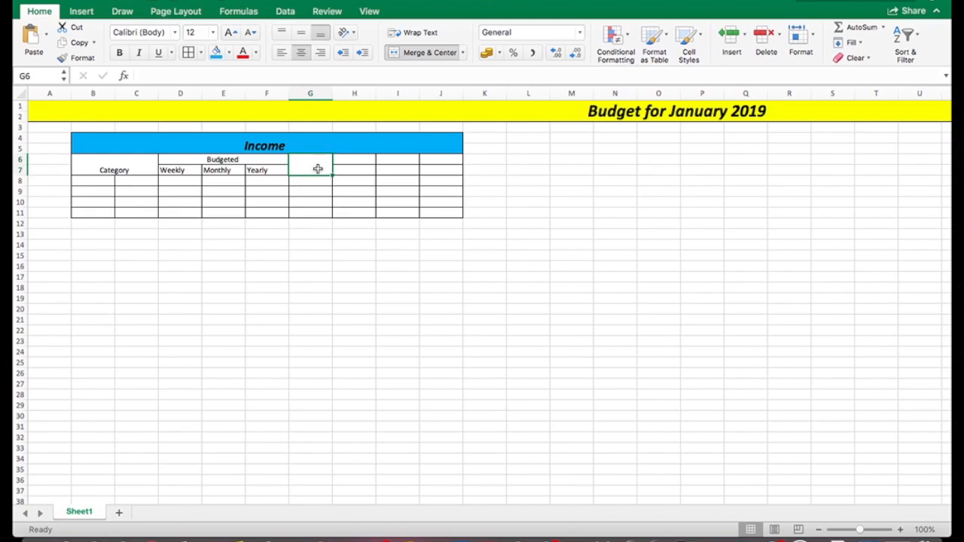
type("Act")
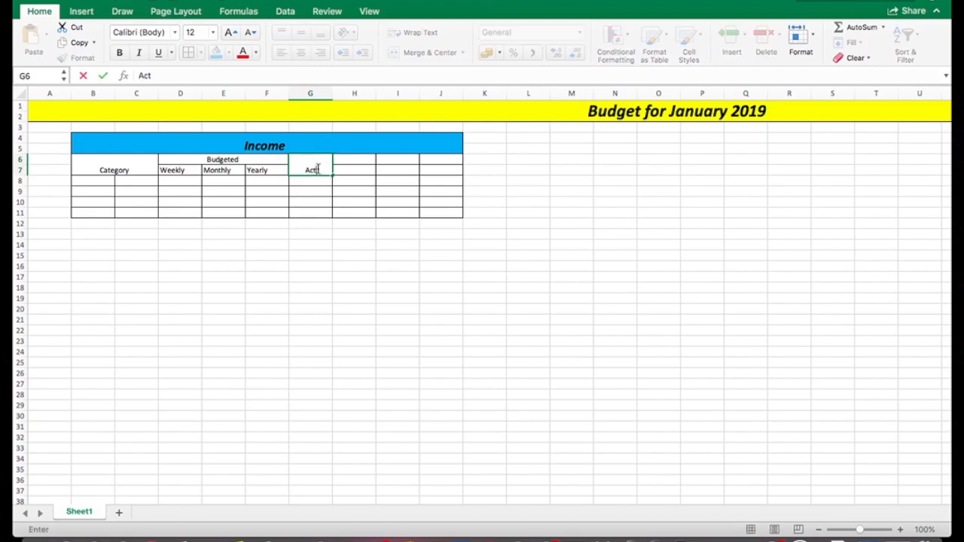
type("tual")
- Merge and center cells H6:H7 and label them "Percentages"
left_click(347, 169)
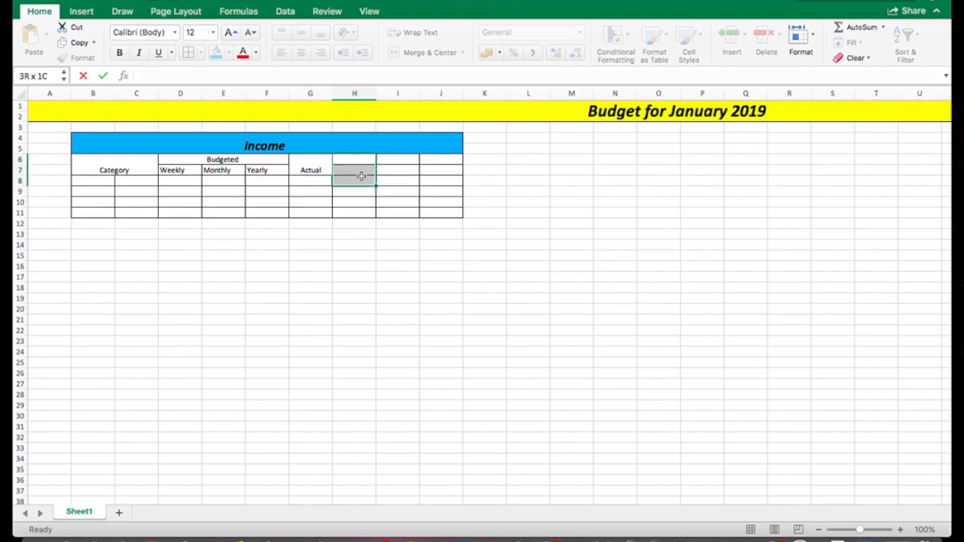
left_click(413, 54)
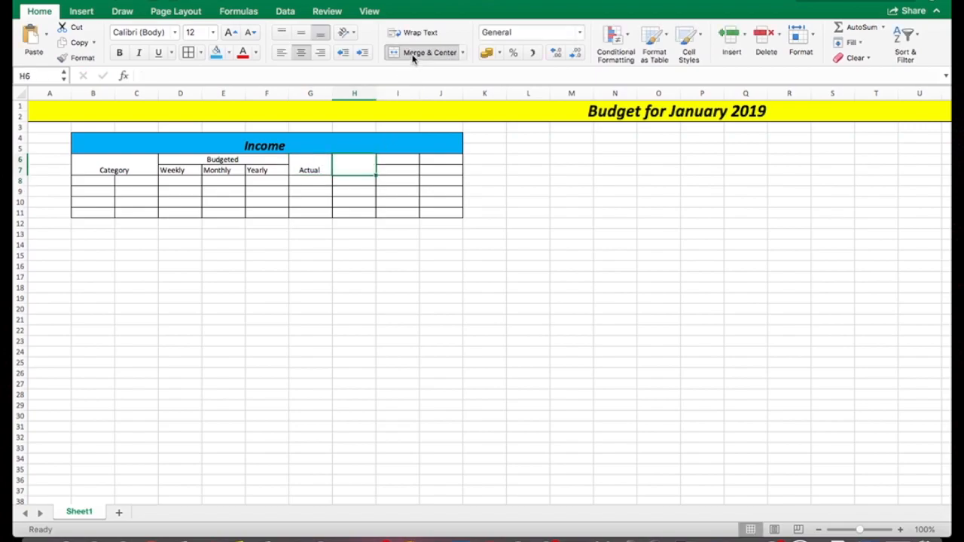
type("Percentages")
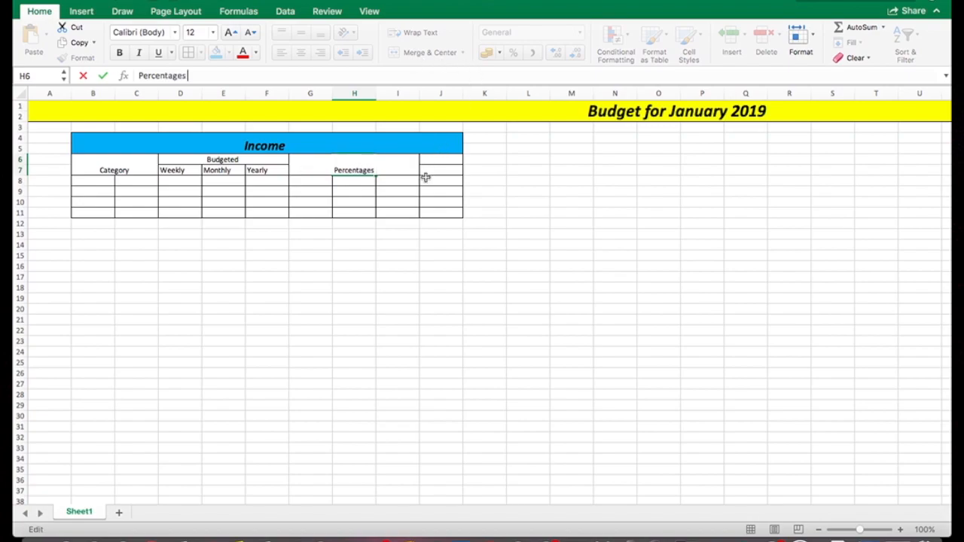
- Merge and center cells I6:J7 and label them "Payment date"
left_click(393, 165)
left_click_drag(402, 164, 443, 169)
left_click(427, 52)
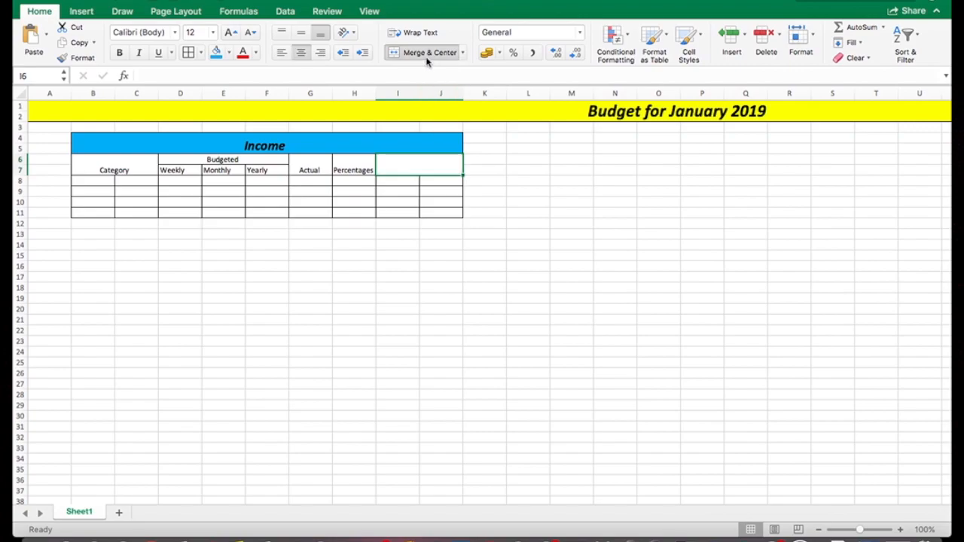
type("Payment date")
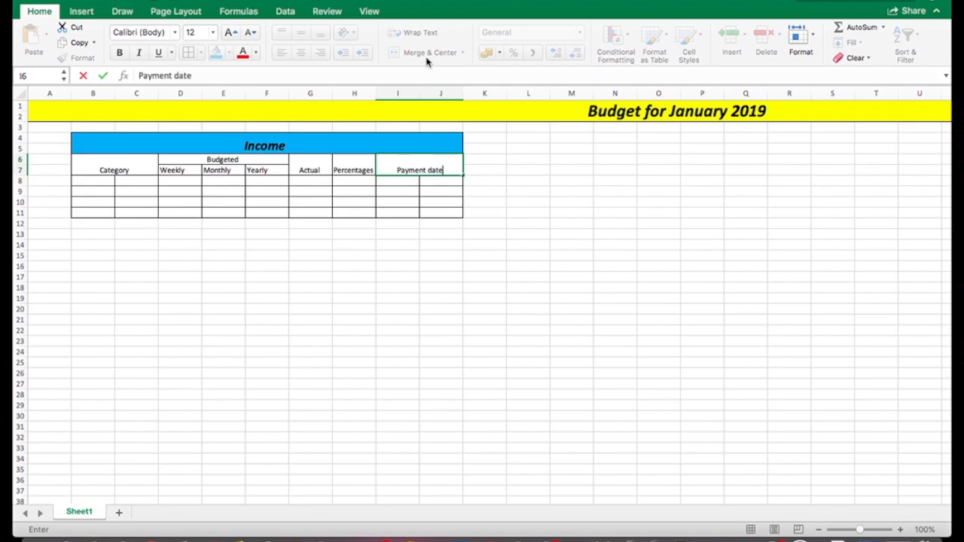
left_click(459, 244)
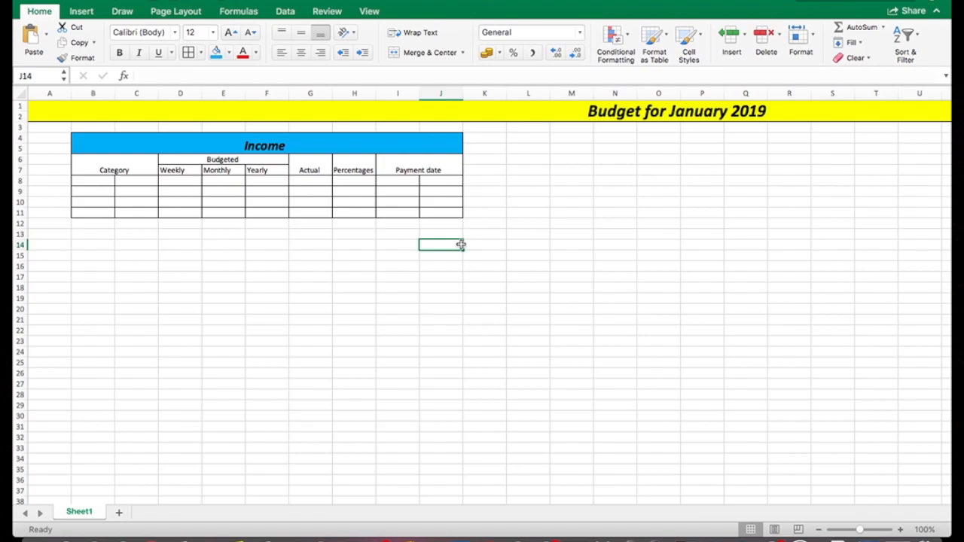
- Copy the whole Income table in B4:J11 and paste a duplicate starting at cell B14
left_click_drag(86, 140, 315, 216)
key("super+c")
left_click(85, 225)
left_click(87, 234)
left_click(86, 247)
key("super+v")
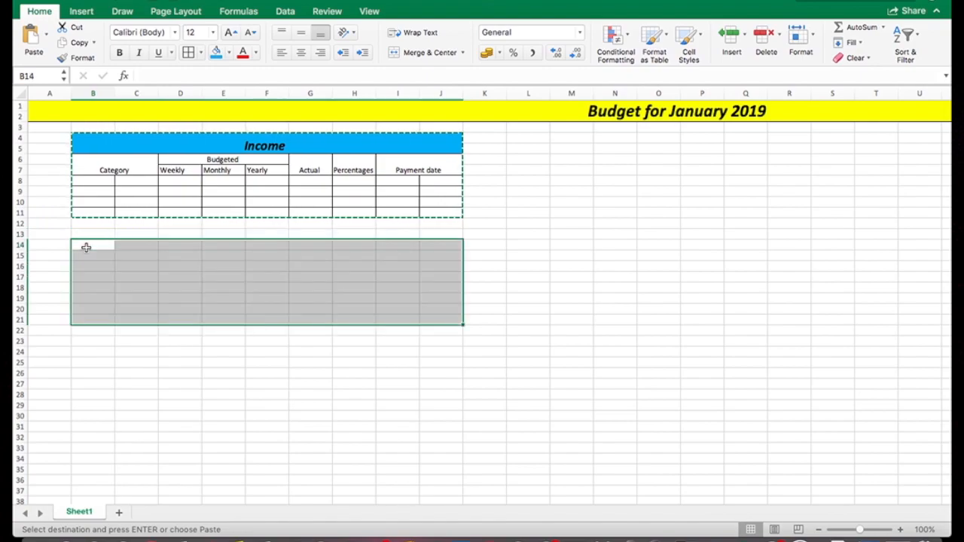
- Paste another copy of the Income table below the second one, starting at cell B24
scroll(157, 336, "down", 3)
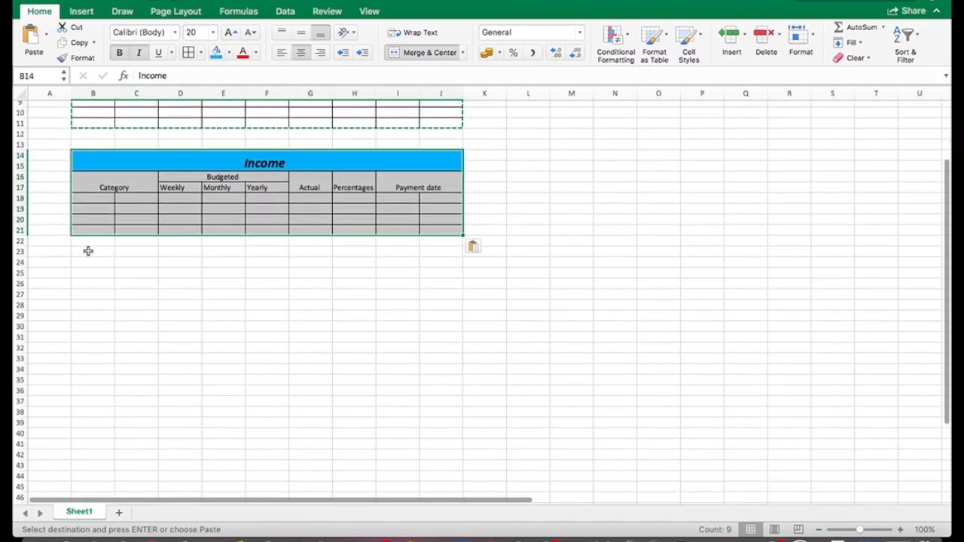
left_click(96, 241)
key("Down")
key("Down")
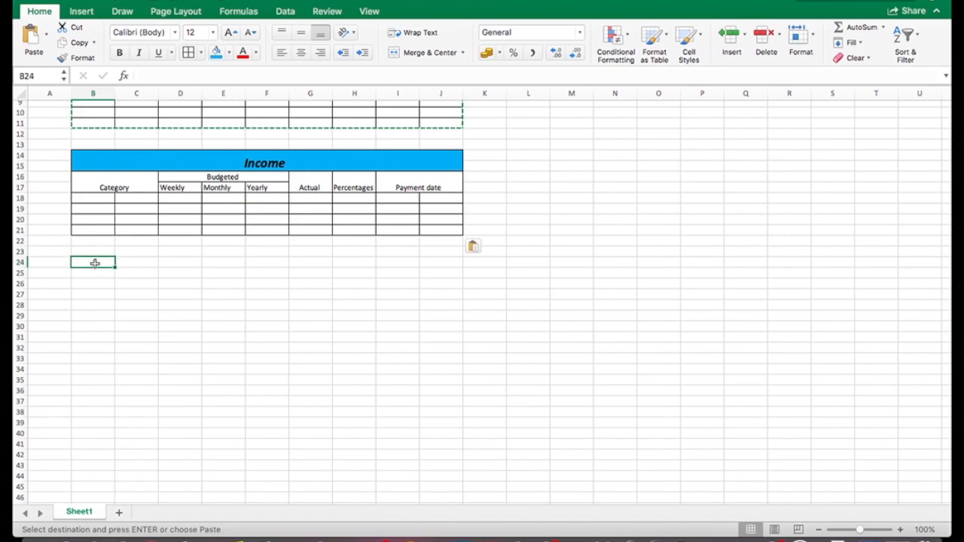
key("super+v")
- Paste a fourth copy of the Income table beside the original, starting at cell L4
scroll(434, 278, "up", 5)
scroll(434, 277, "right", 3)
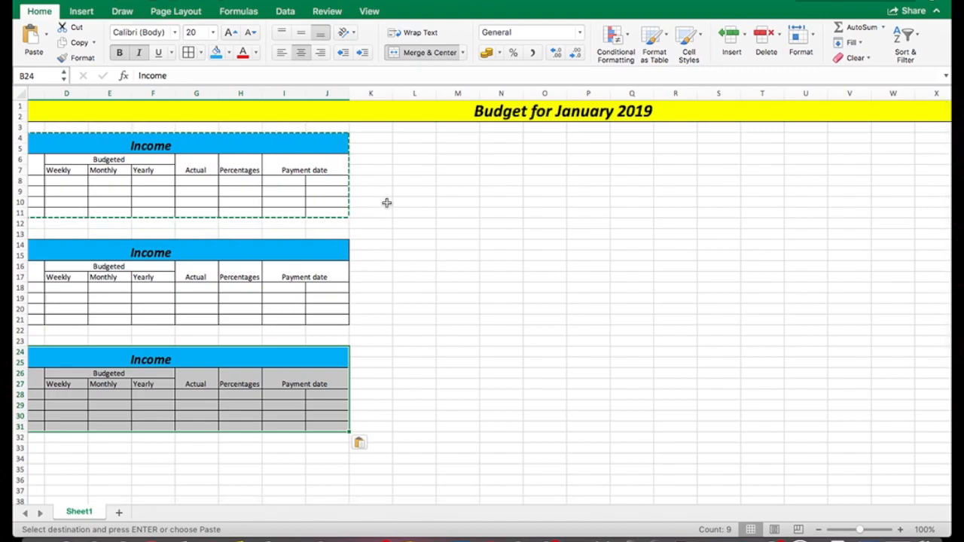
left_click(379, 142)
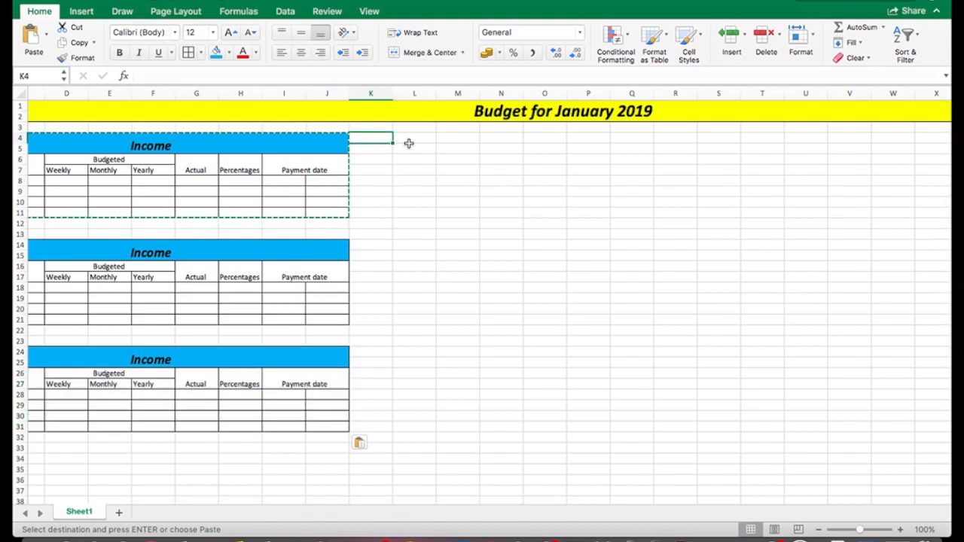
left_click(410, 138)
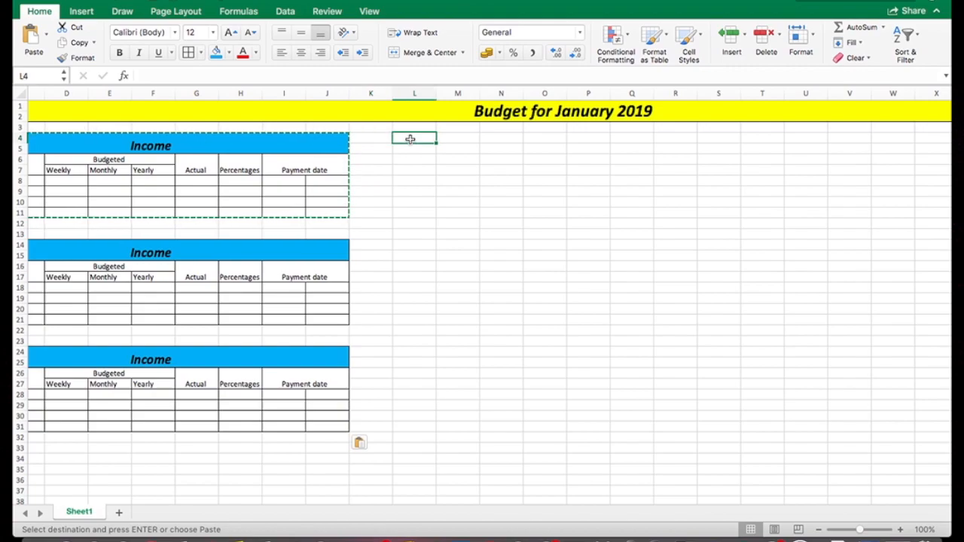
key("super+v")
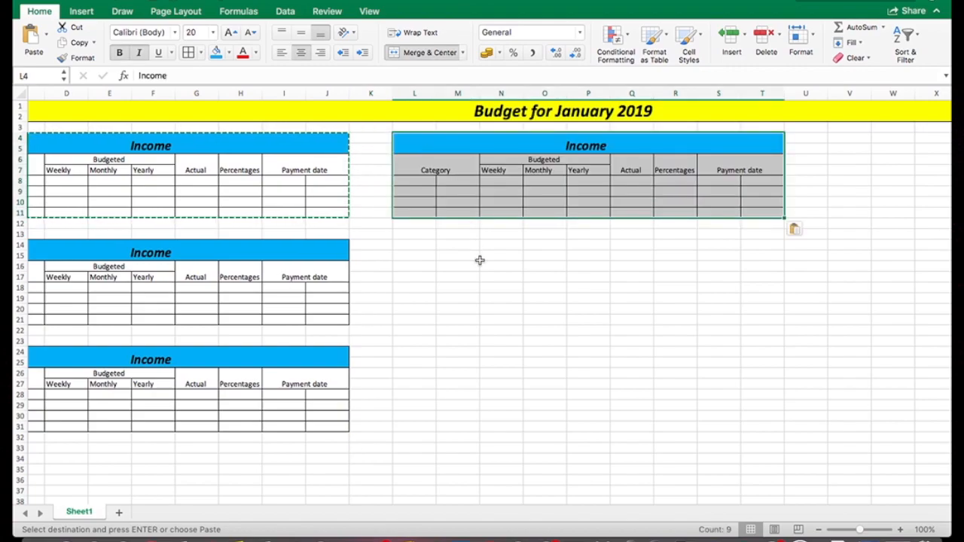
- Replace the title of the table starting at B14 with "Savings"
scroll(480, 260, "left", 3)
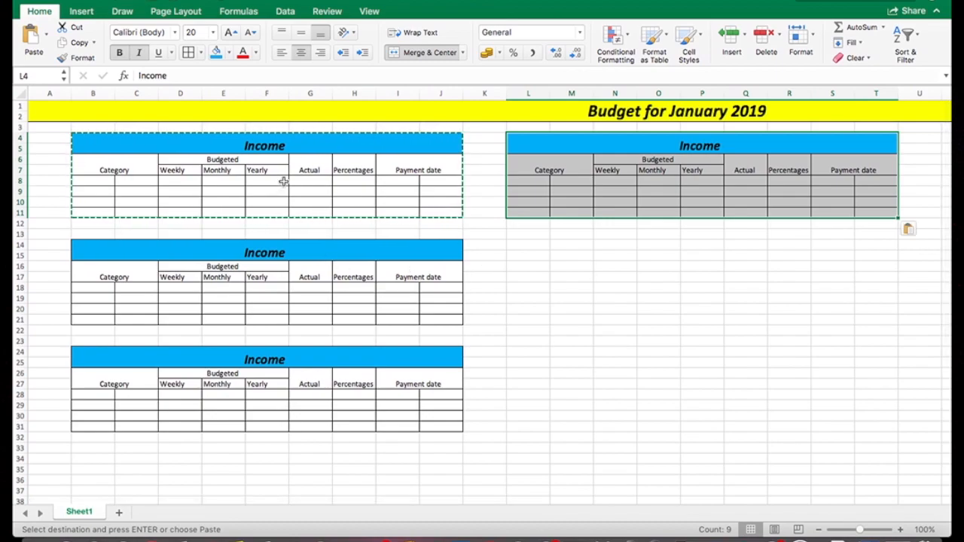
left_click(290, 253)
key("Delete")
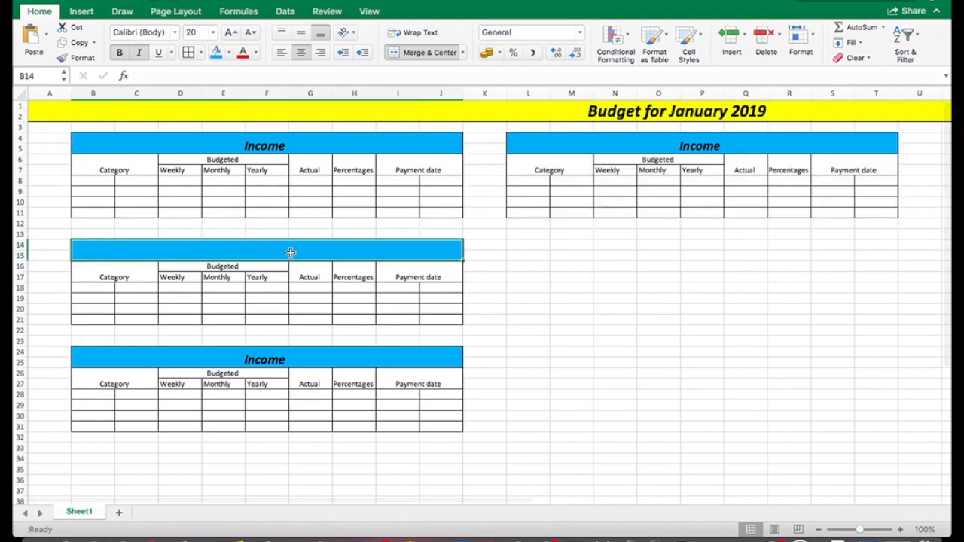
type("Savings")
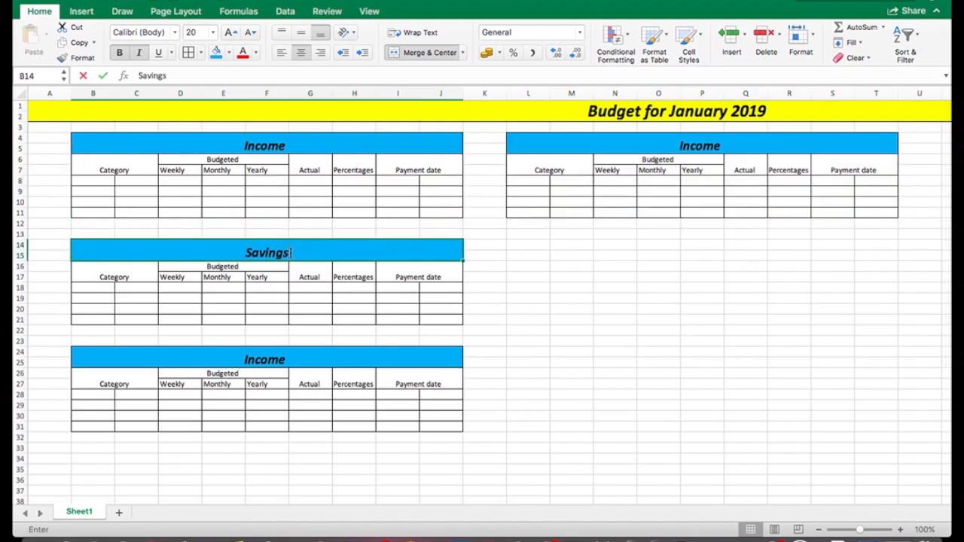
key("Return")
- Replace the title of the table starting at B24 with "Debts"
left_click(283, 362)
key("Delete")
type("Dae")
type("e")
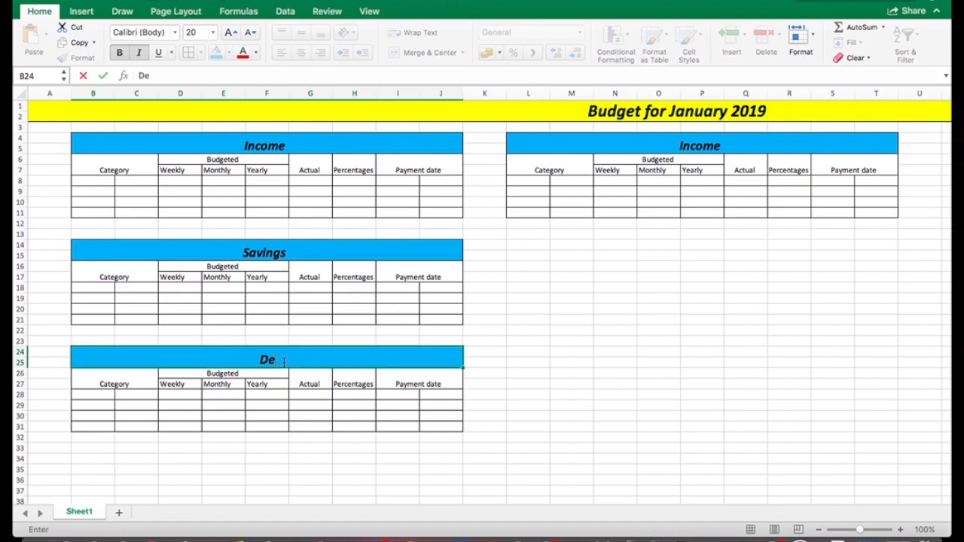
type("bts")
- Replace the title of the table starting at L4 with "Totals"
scroll(458, 301, "right", 3)
left_click(598, 144)
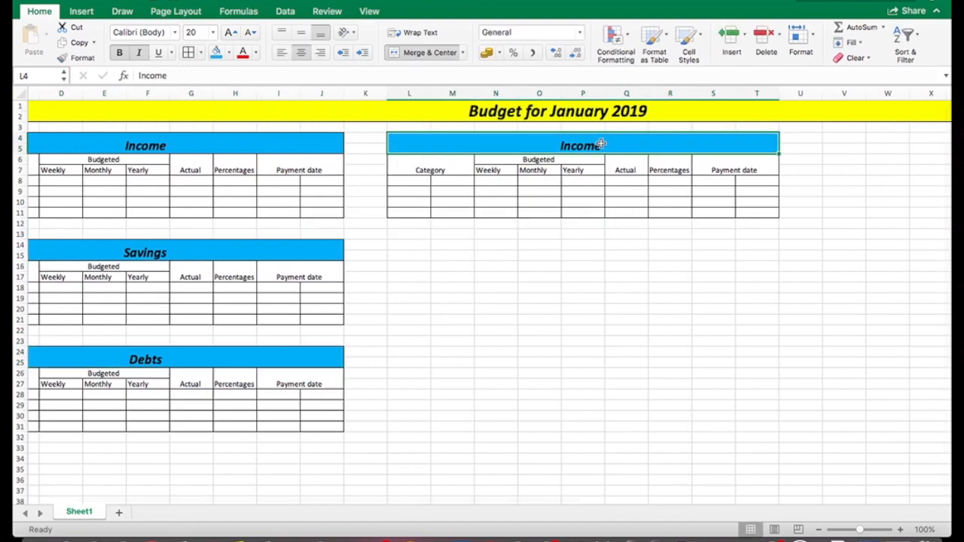
type("To")
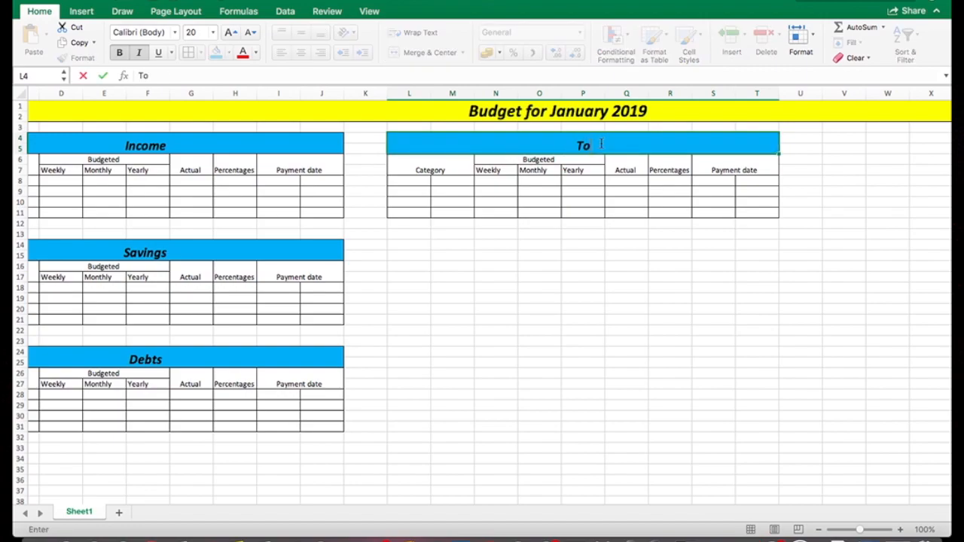
type("tals")
scroll(259, 370, "left", 5)
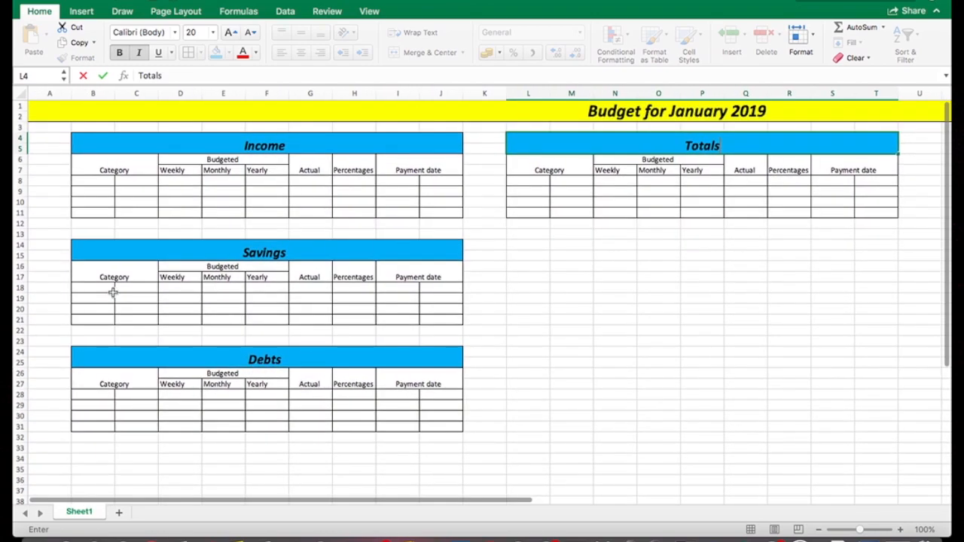
left_click(151, 254)
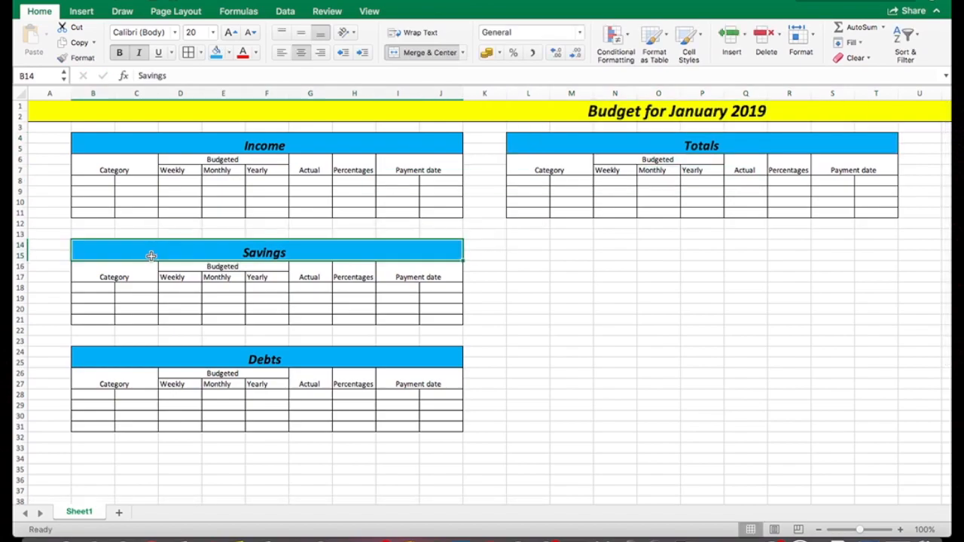
- Fill the Income column headings in B6:J7 with the title's light blue and make them bold
left_click_drag(88, 166, 452, 170)
left_click(216, 52)
left_click(119, 52)
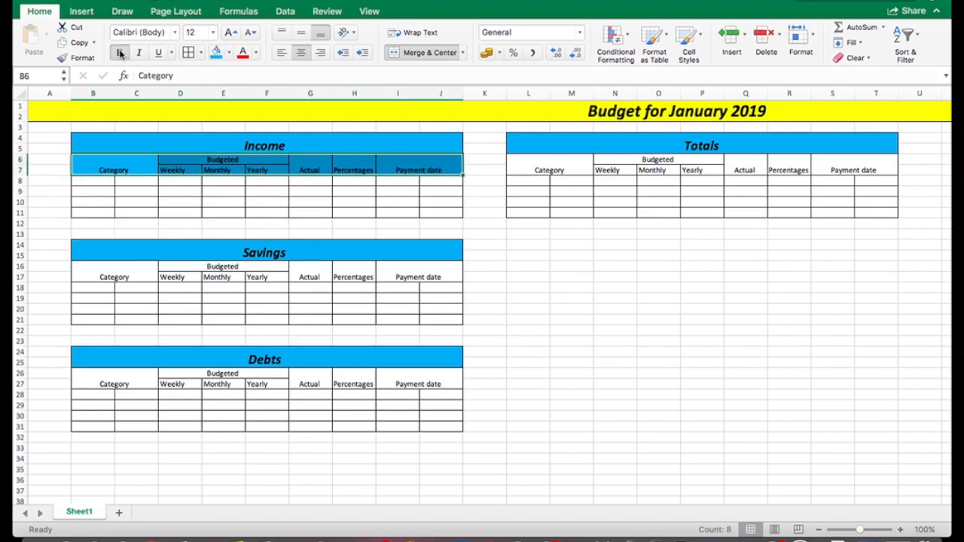
- Fill the Savings title and column headings in B14:J17 with orange and make the B16:J17 headings bold
left_click(97, 247)
left_click_drag(94, 271, 448, 279)
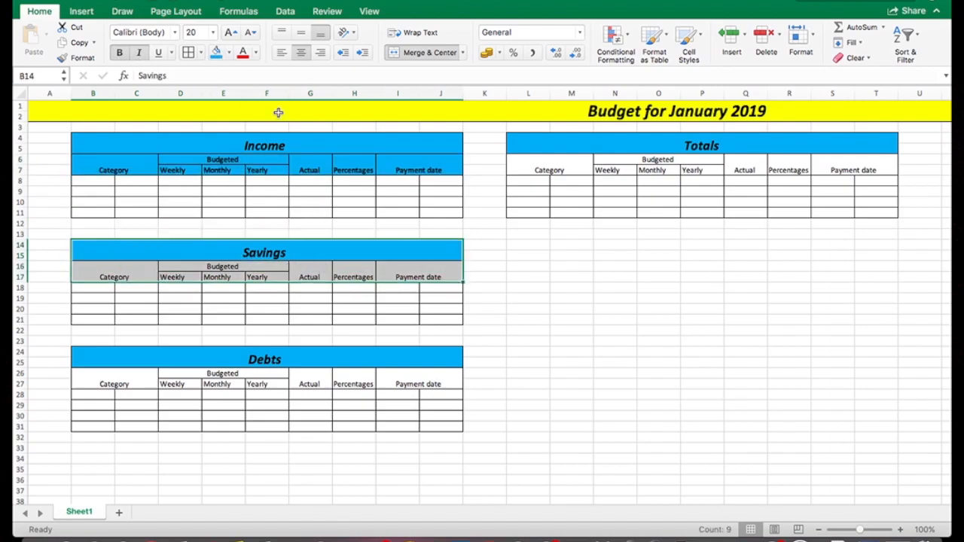
left_click(229, 52)
left_click(245, 204)
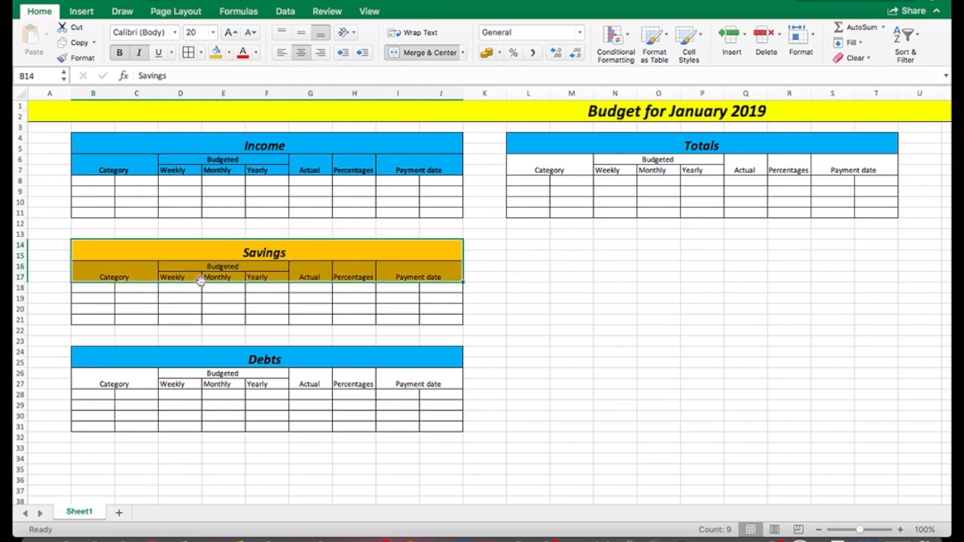
left_click(172, 274)
left_click_drag(94, 271, 388, 276)
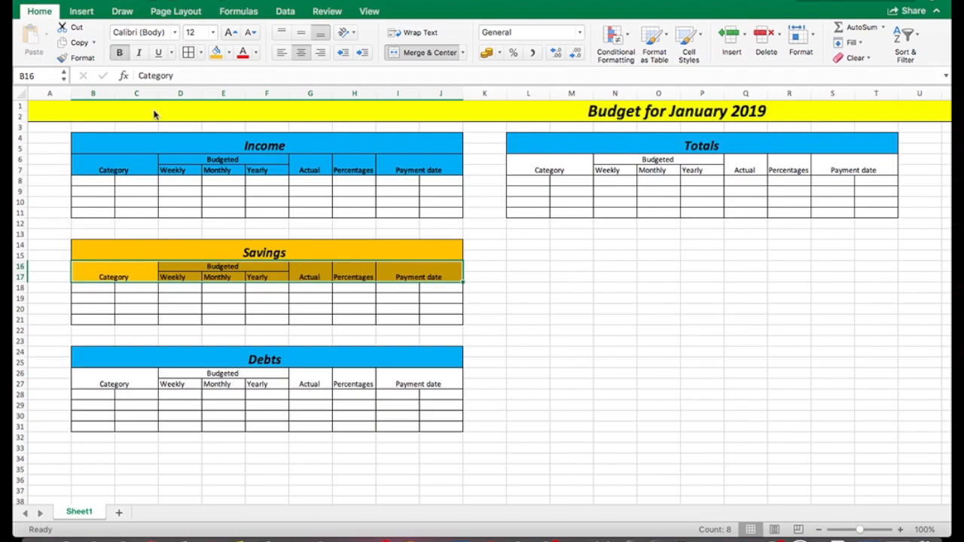
- Fill the Debts title and column headings in B24:J27 with red and make the B26:J27 headings bold
left_click_drag(97, 357, 365, 384)
left_click(229, 52)
left_click(230, 205)
left_click_drag(123, 378, 445, 378)
- Fill the Totals title and column headings in L4:T7 with a custom magenta picked from the color spectrum
scroll(556, 196, "right", 3)
left_click_drag(440, 144, 439, 167)
left_click(229, 53)
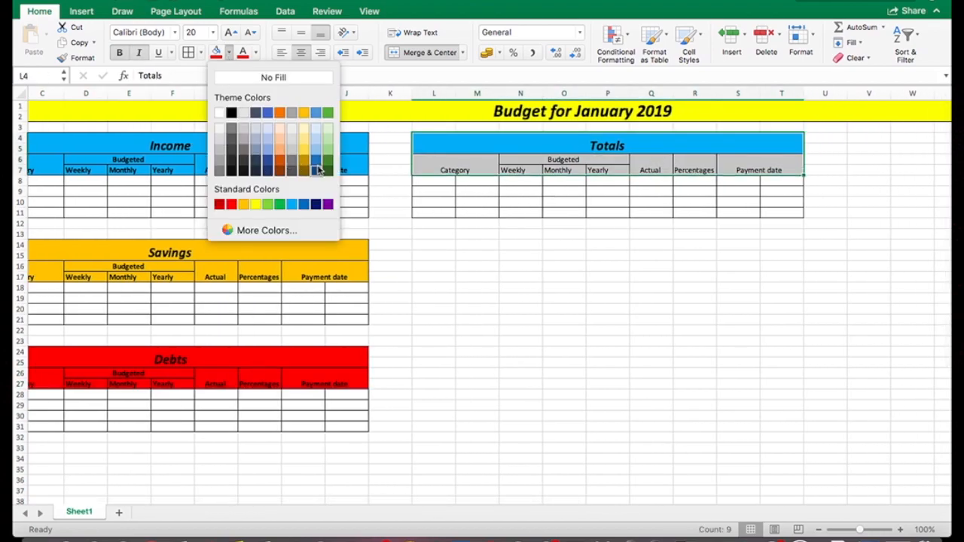
left_click(269, 231)
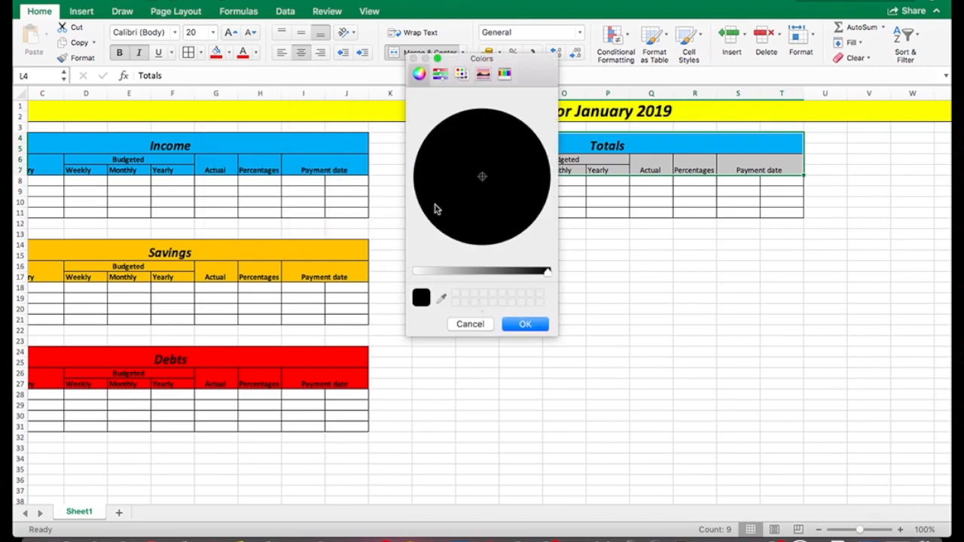
left_click(483, 73)
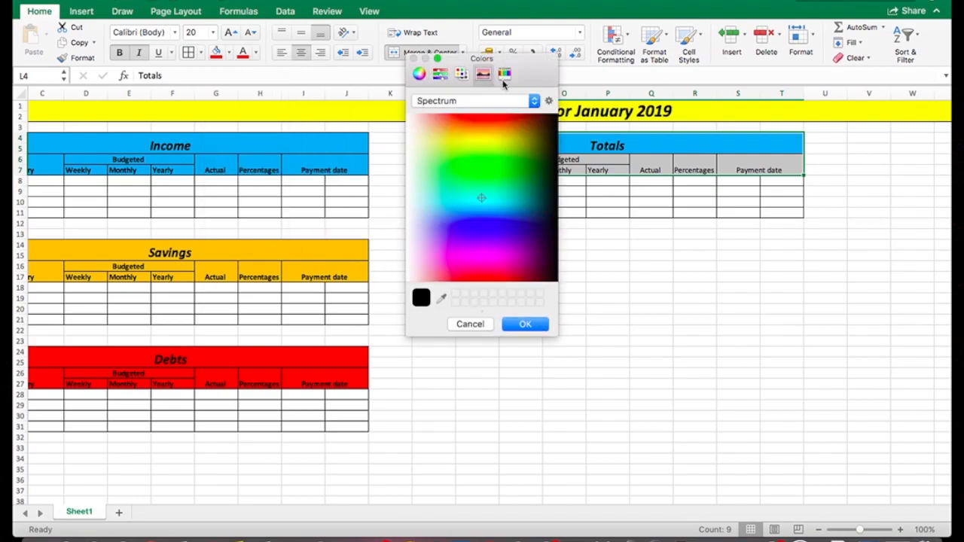
left_click(479, 259)
left_click(525, 324)
left_click(599, 267)
- Make the Totals column headings in L6:T7 bold
left_click_drag(467, 171, 749, 164)
left_click(119, 52)
left_click(364, 258)
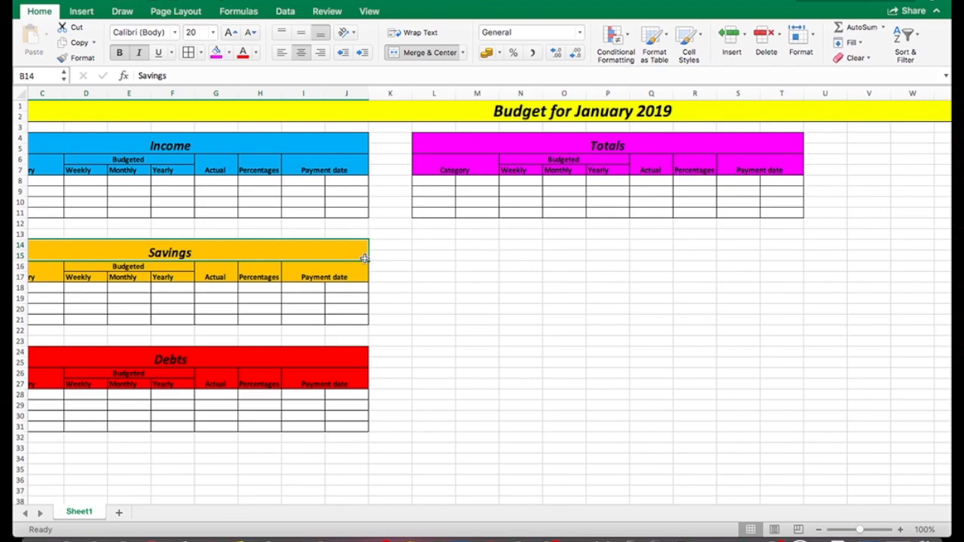
- Merge the Income category cells B8:C11 across, row by row
scroll(364, 258, "left", 3)
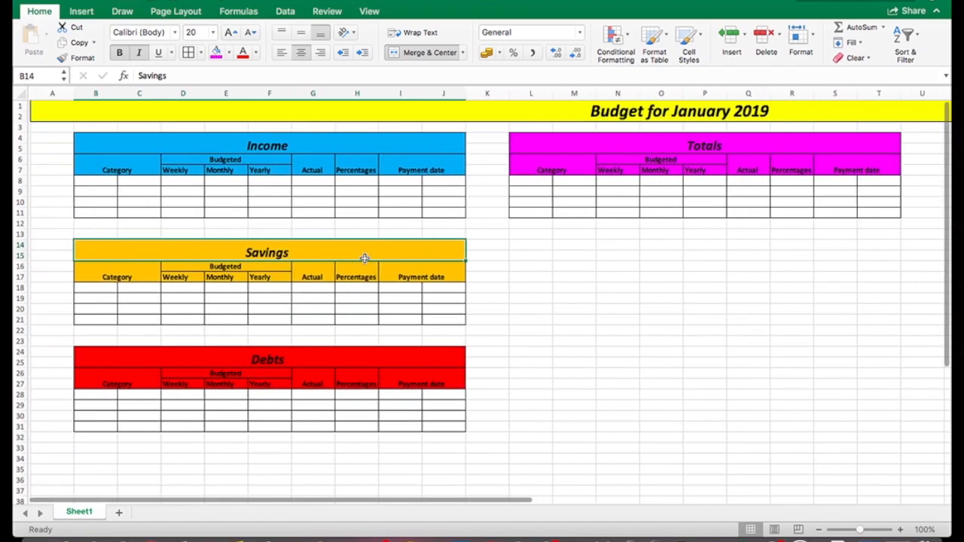
left_click_drag(94, 181, 137, 215)
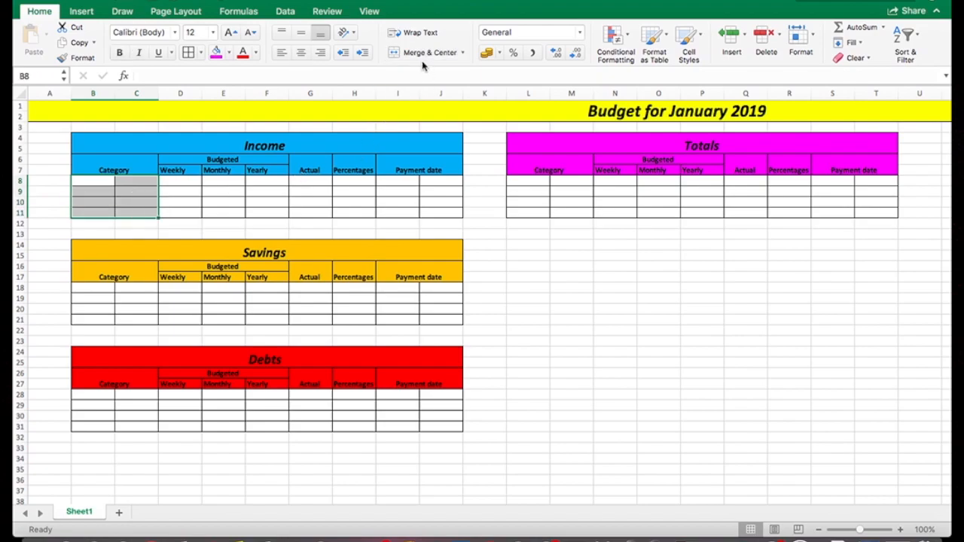
left_click(463, 54)
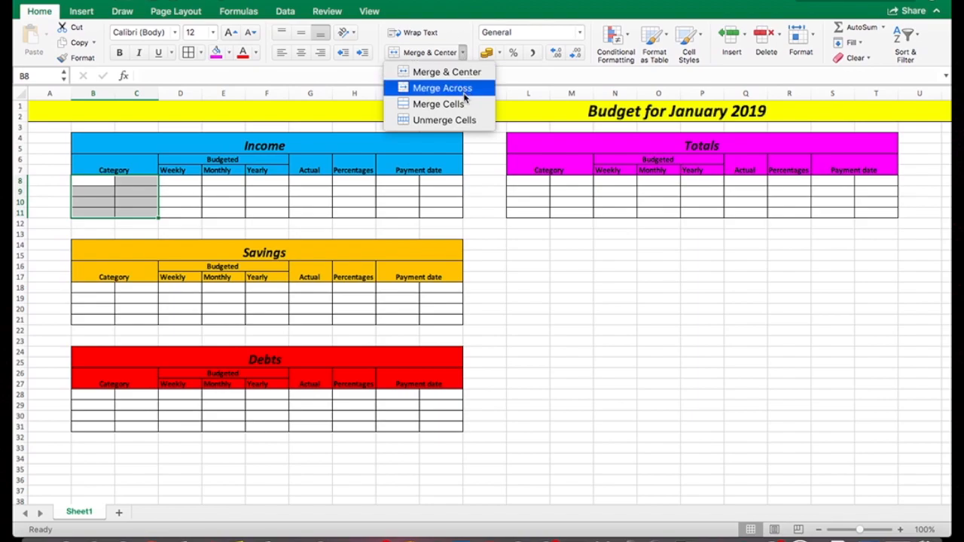
left_click(461, 89)
left_click(131, 190)
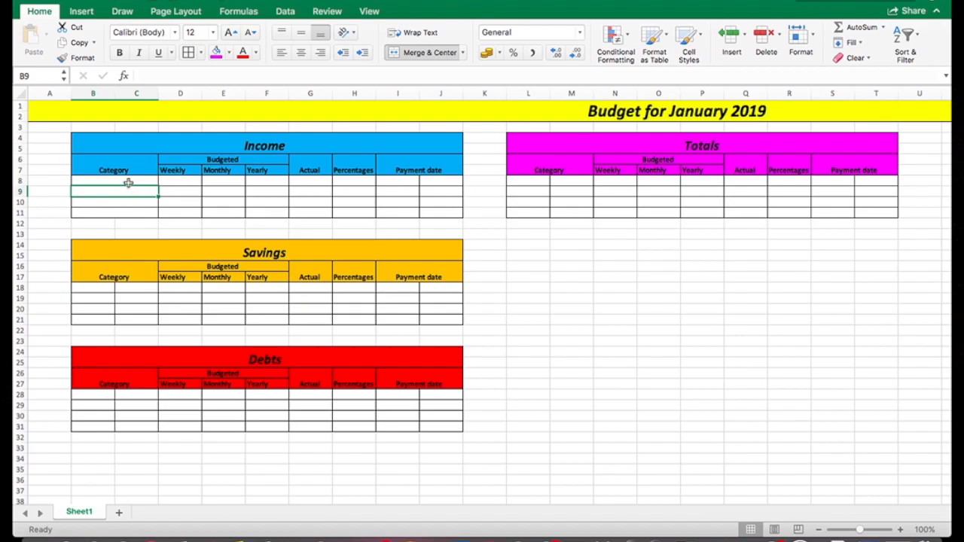
- Enter the Income categories Mian Job, Side Hustle, Child Benefit and Total Income in rows 8 to 11
left_click(121, 179)
type("M")
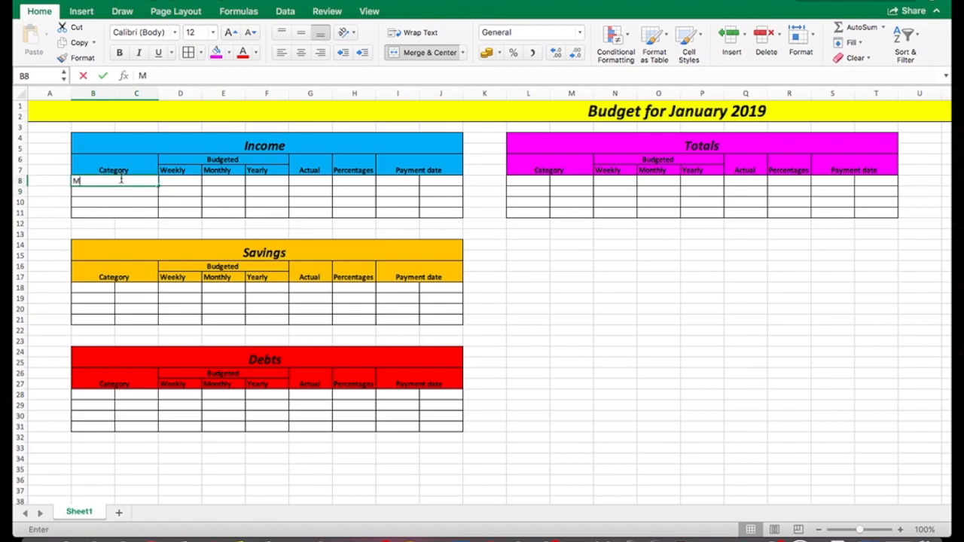
type("ian Job")
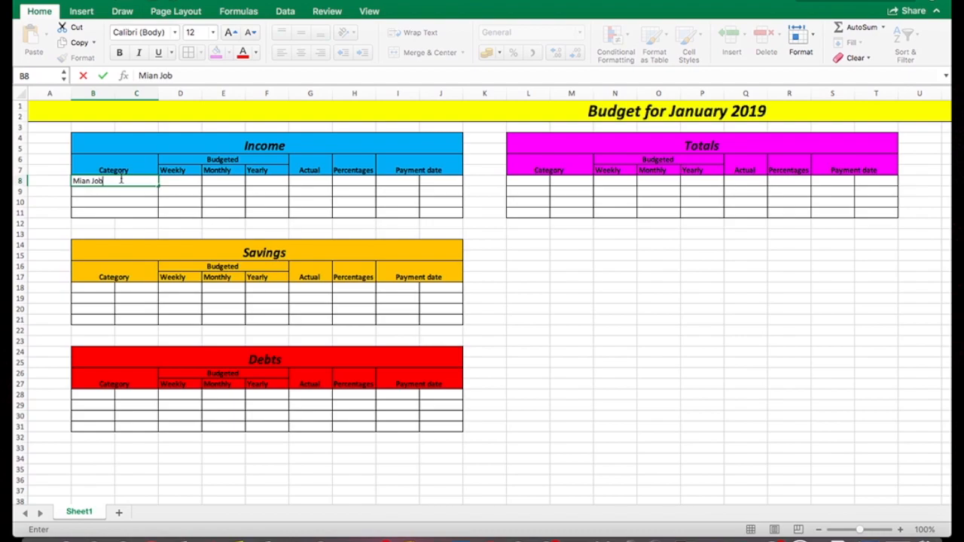
left_click(112, 194)
type("Sid")
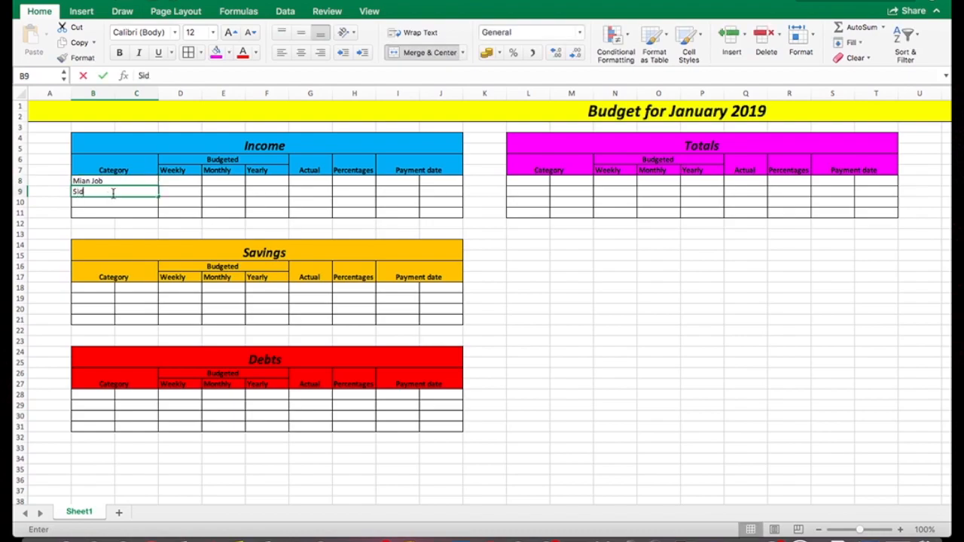
type("e Hustle")
key("Return")
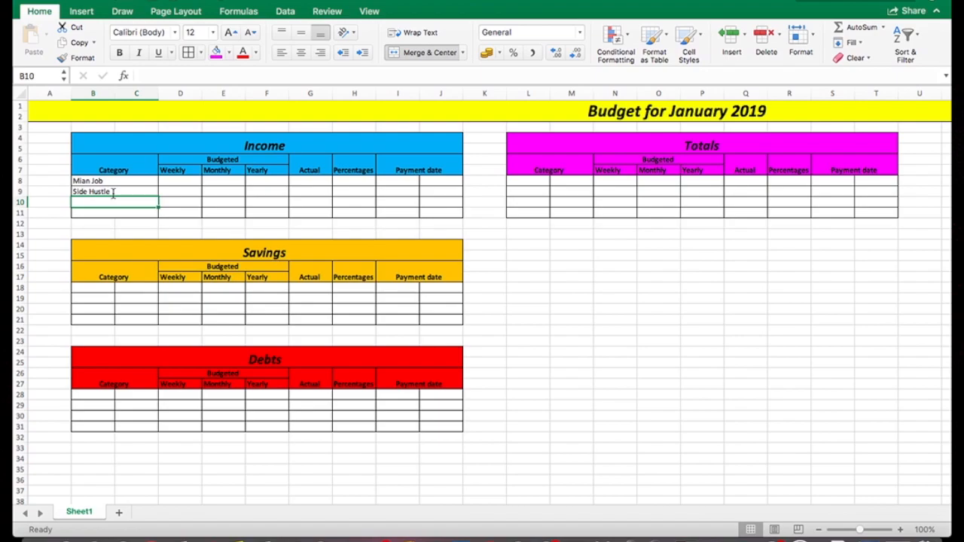
type("Child Benef")
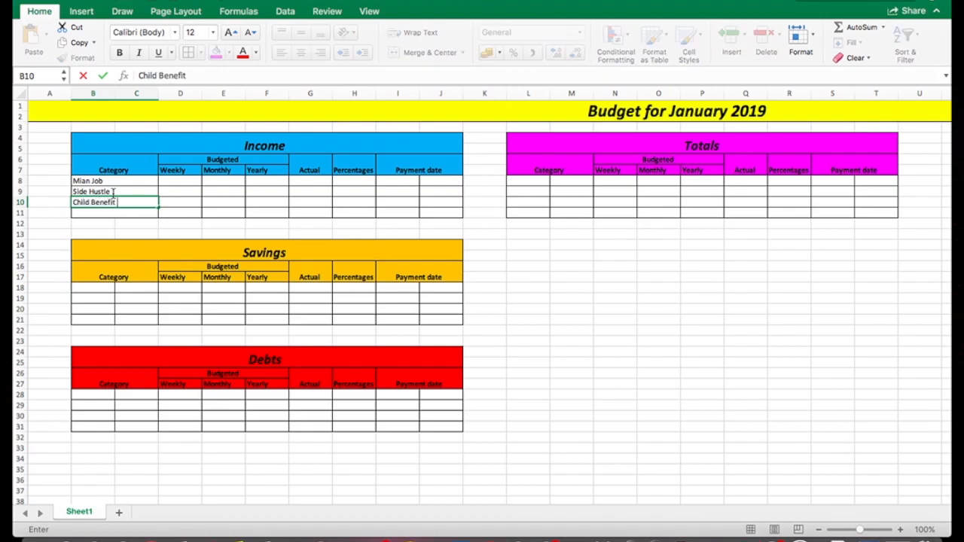
type("it")
left_click(120, 213)
type("Total")
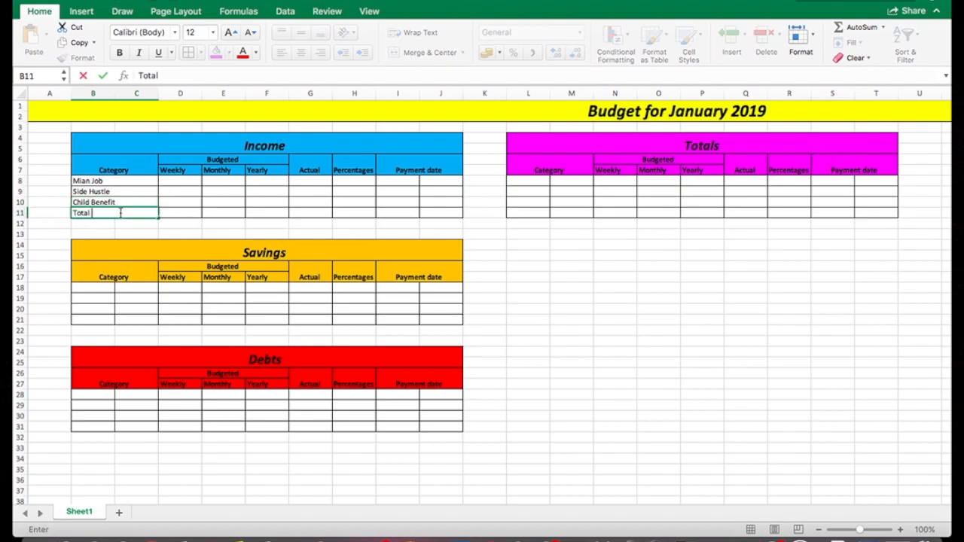
type(" Income")
- Enter the monthly budgeted income amounts 2000, 300 and 200 in E8:E10
left_click(217, 181)
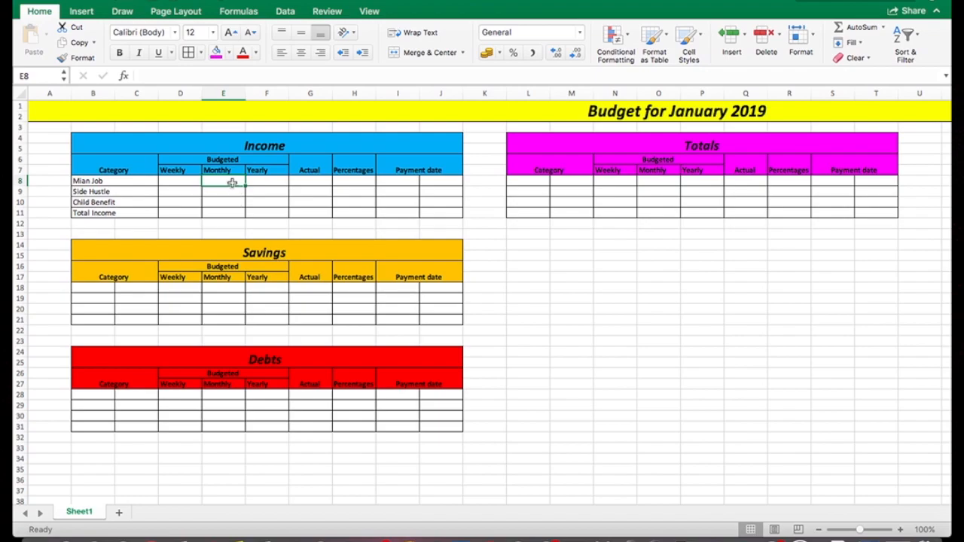
type("2000")
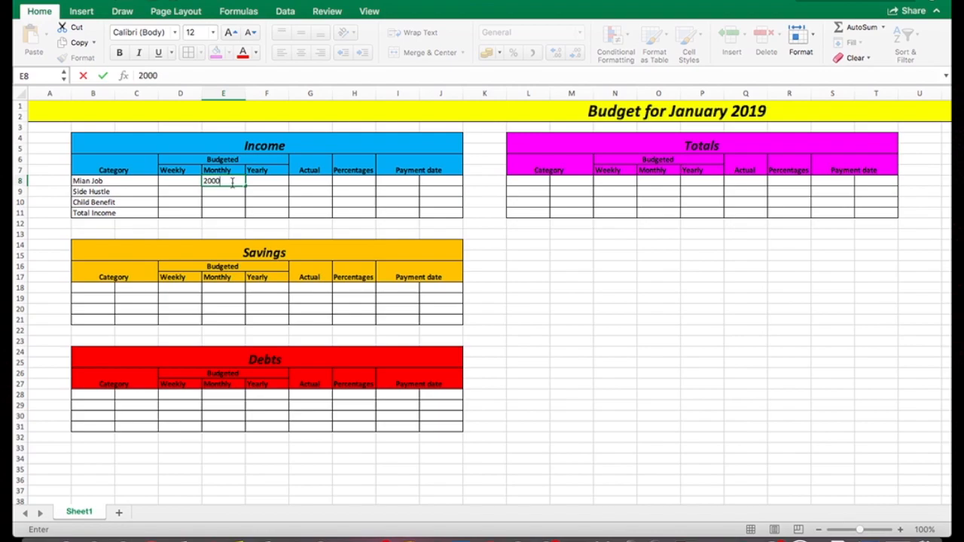
key("Return")
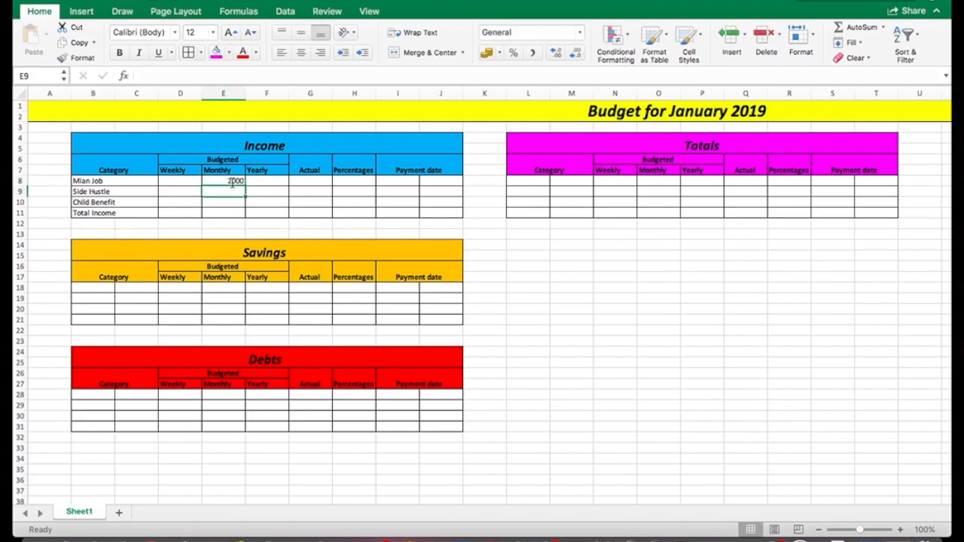
type("300")
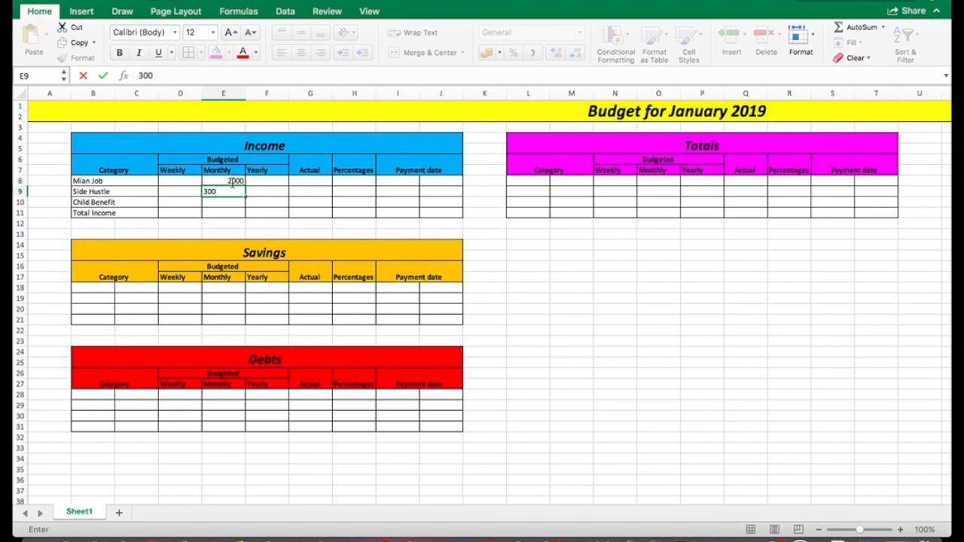
key("Return")
type("200")
key("Return")
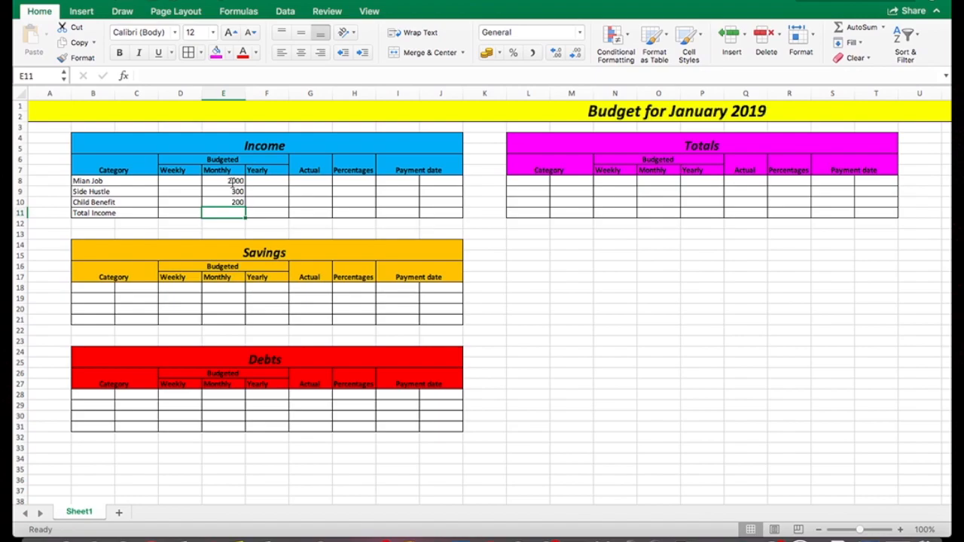
- Format the monthly income cells E8:E11 as Currency
left_click_drag(233, 182, 232, 211)
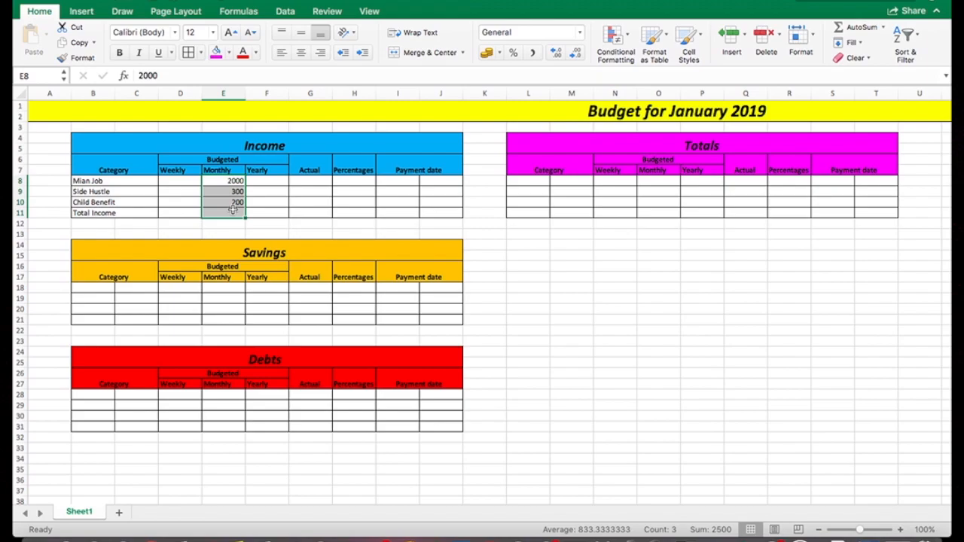
left_click(580, 34)
left_click(542, 97)
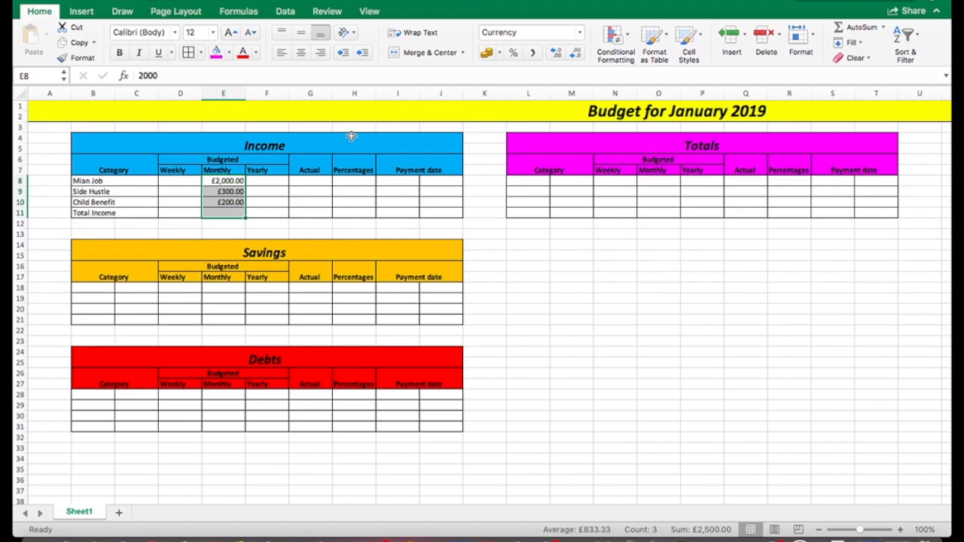
left_click(250, 188)
- Sum the monthly incomes E8:E10 with AutoSum to fill the Total Income cell E11
left_click_drag(216, 182, 226, 200)
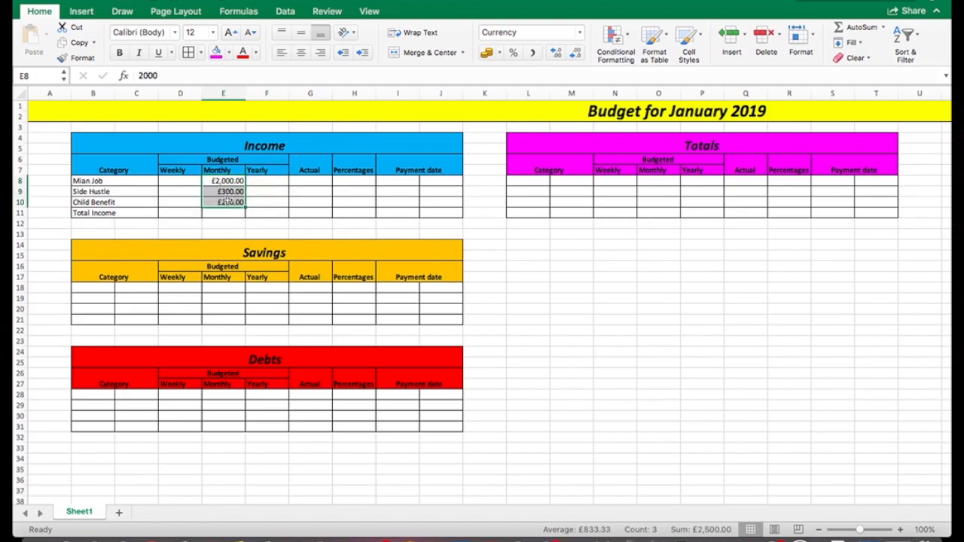
left_click(855, 27)
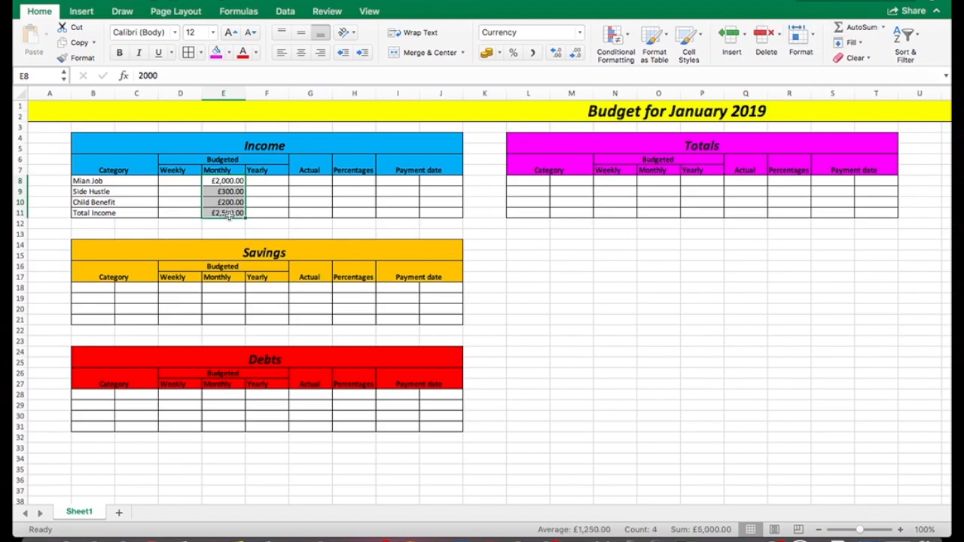
left_click(256, 223)
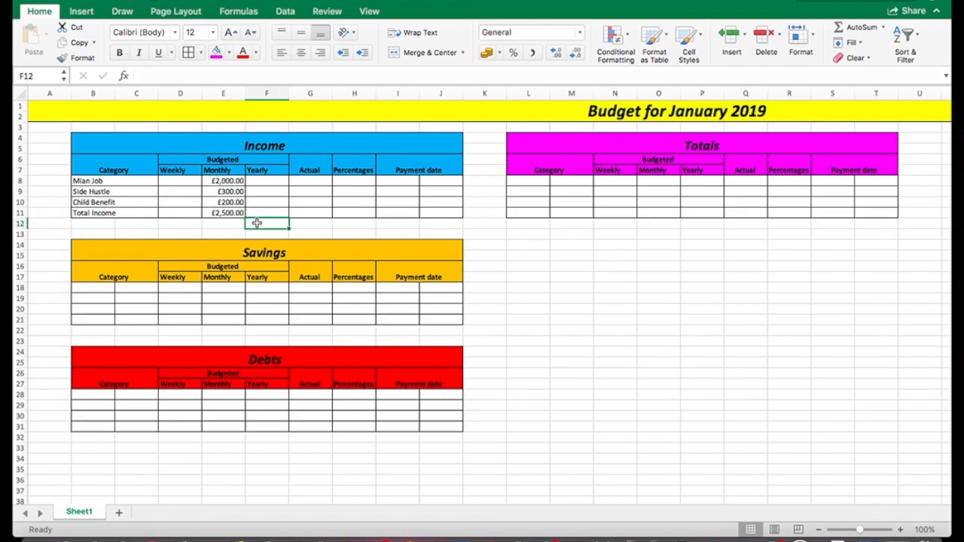
- Calculate the main job's weekly income in D8 with the formula =E8/4
scroll(256, 223, "up", 3)
scroll(256, 223, "left", 2)
scroll(256, 223, "up", 2)
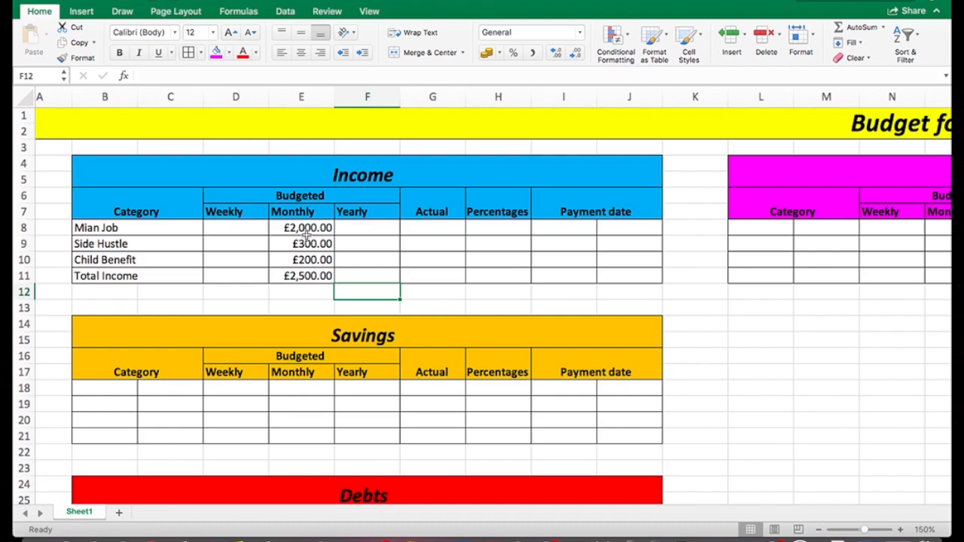
left_click(254, 228)
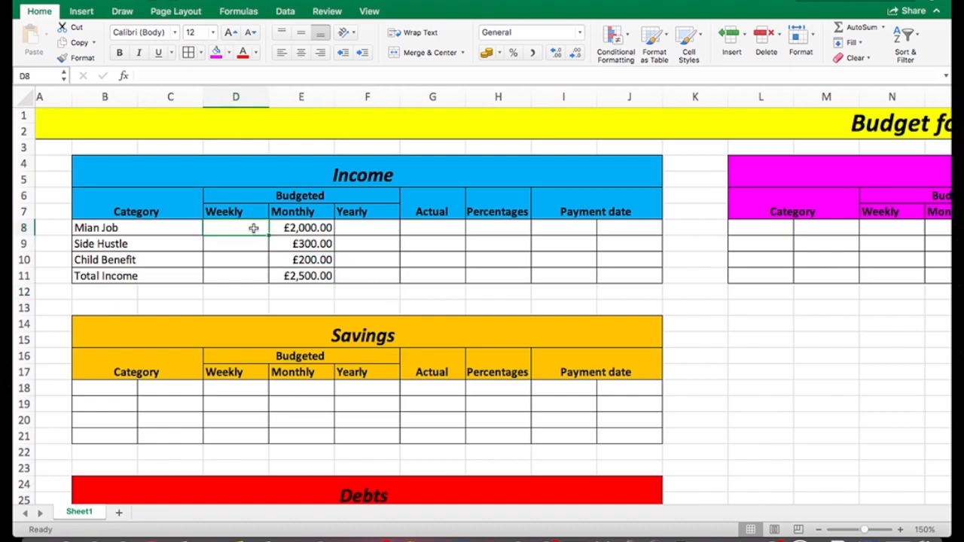
type("=")
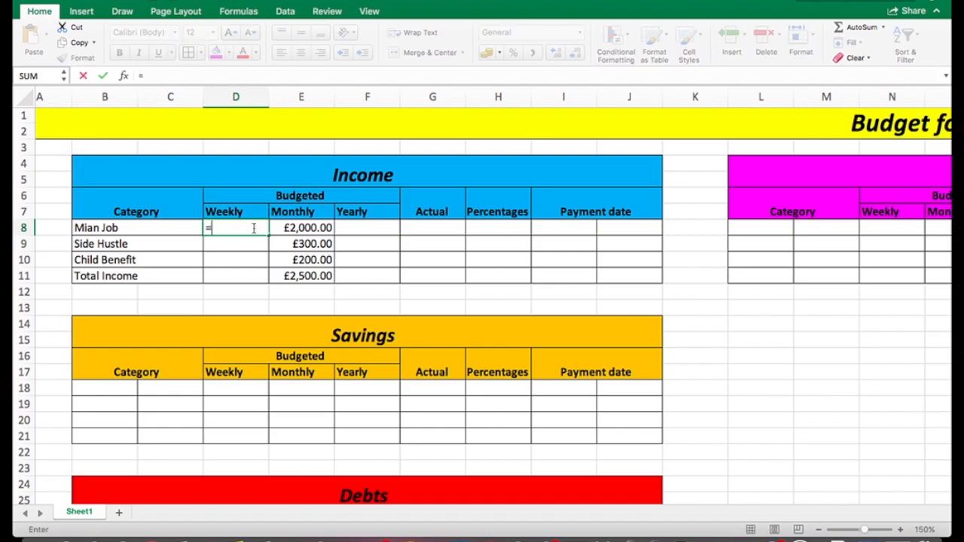
left_click(302, 229)
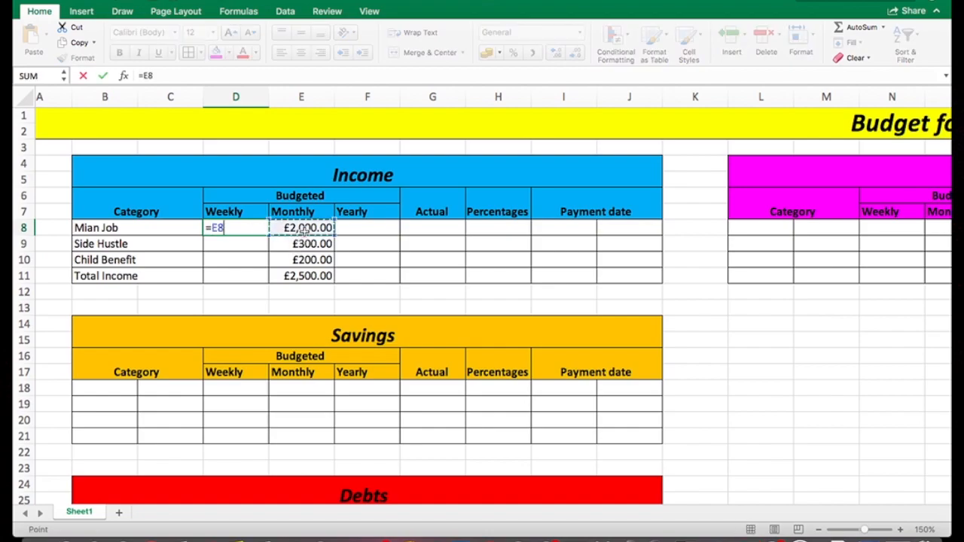
type("/")
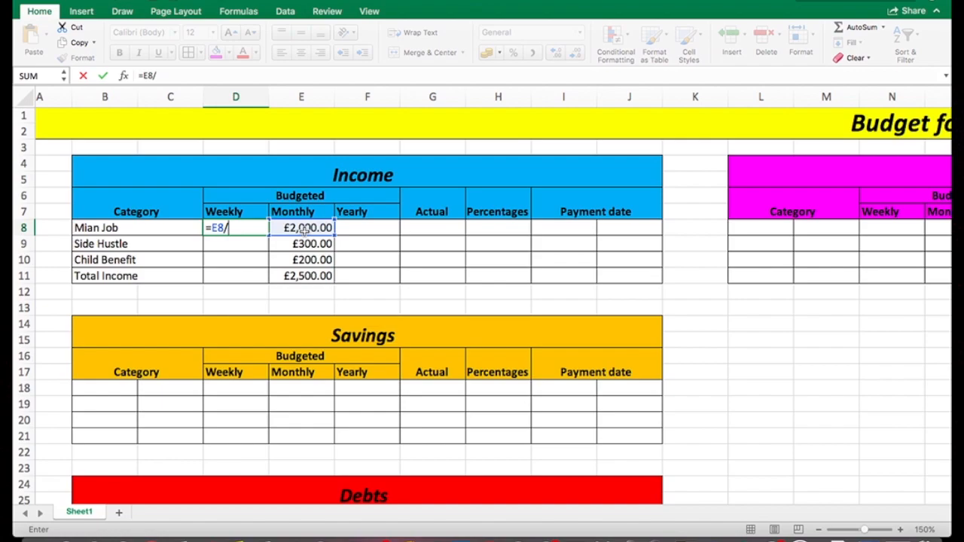
type("4")
key("Return")
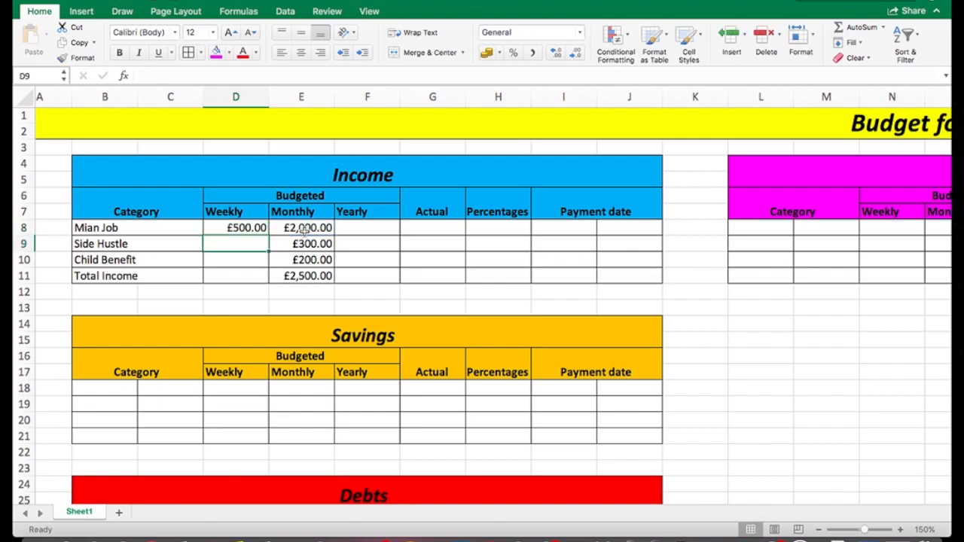
- Correct the spelling of the first Income category in B8 to Main Job
double_click(88, 228)
key("BackSpace")
key("BackSpace")
type("ai")
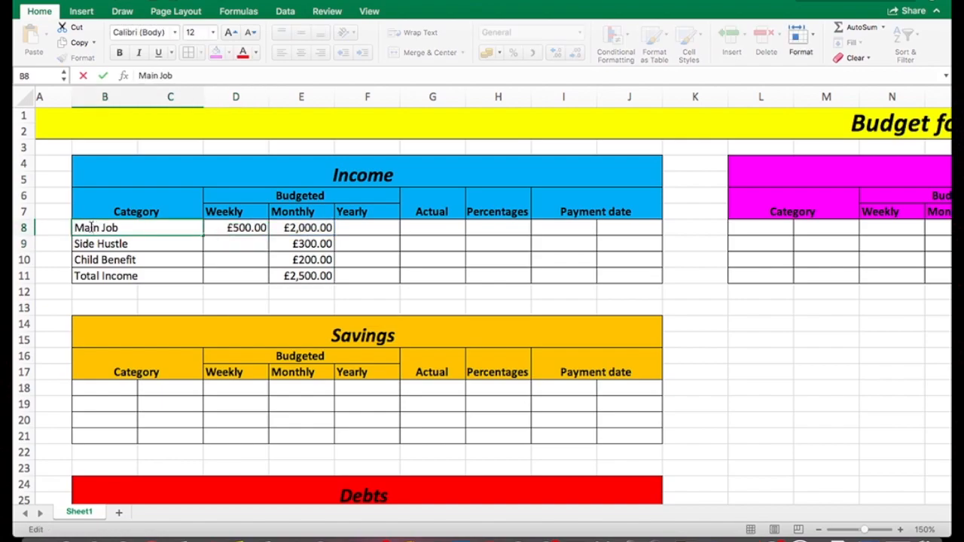
left_click(306, 231)
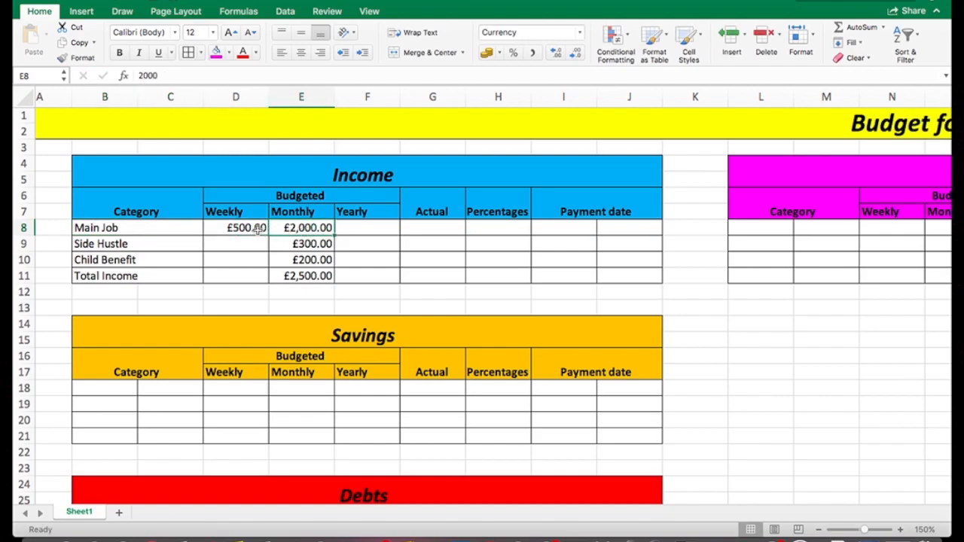
- Fill the weekly income formula from D8 down to D11
left_click(259, 228)
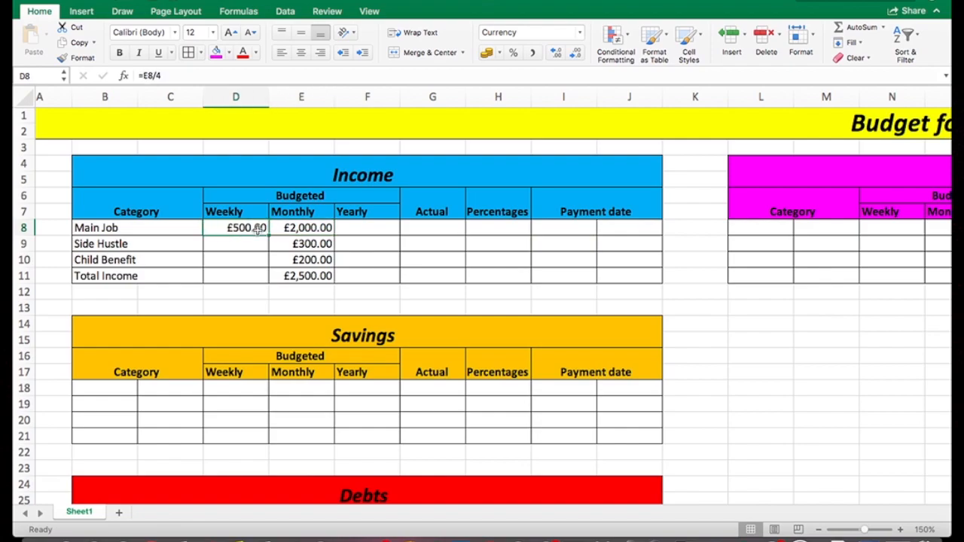
left_click_drag(268, 236, 264, 278)
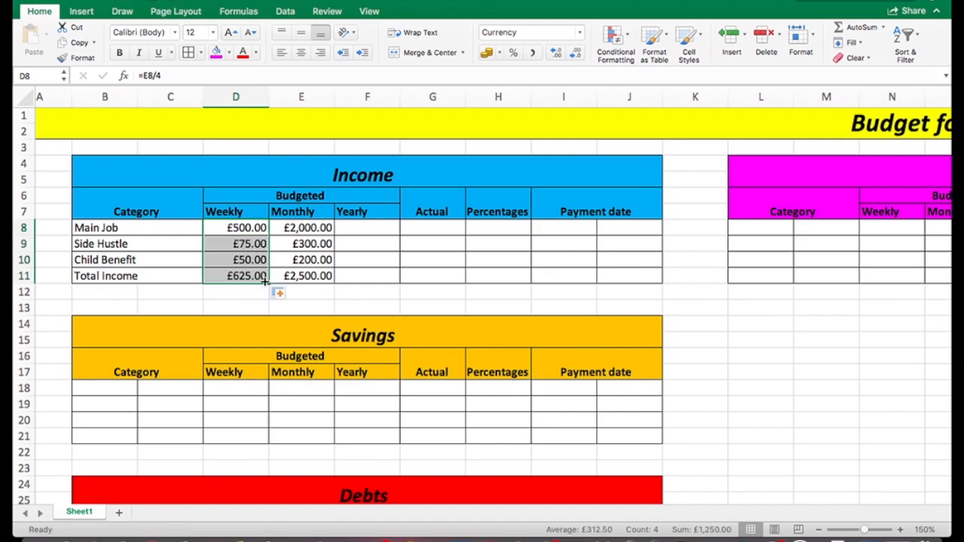
- Calculate the main job's yearly income in F8 with =E8*12 and fill the formula down to F11
scroll(342, 278, "right", 2)
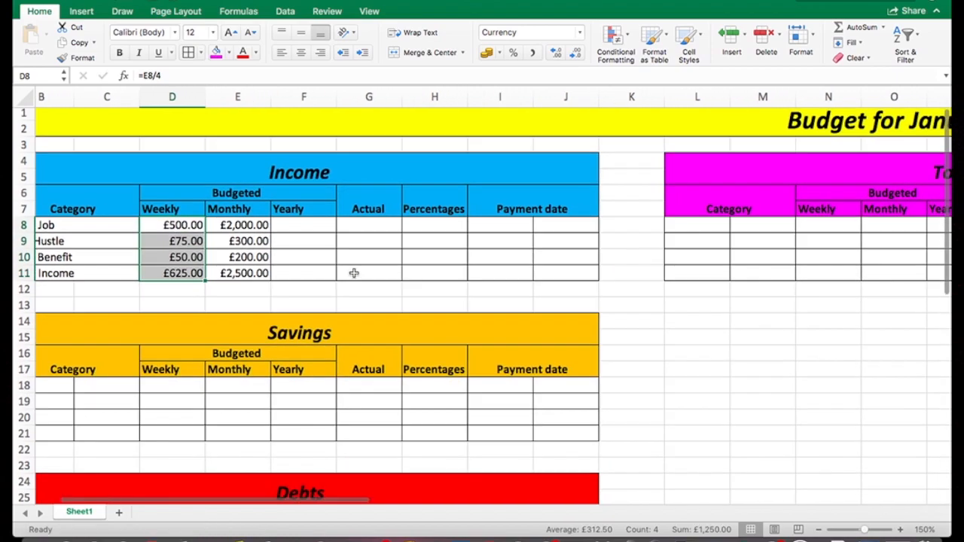
left_click(293, 229)
type("=")
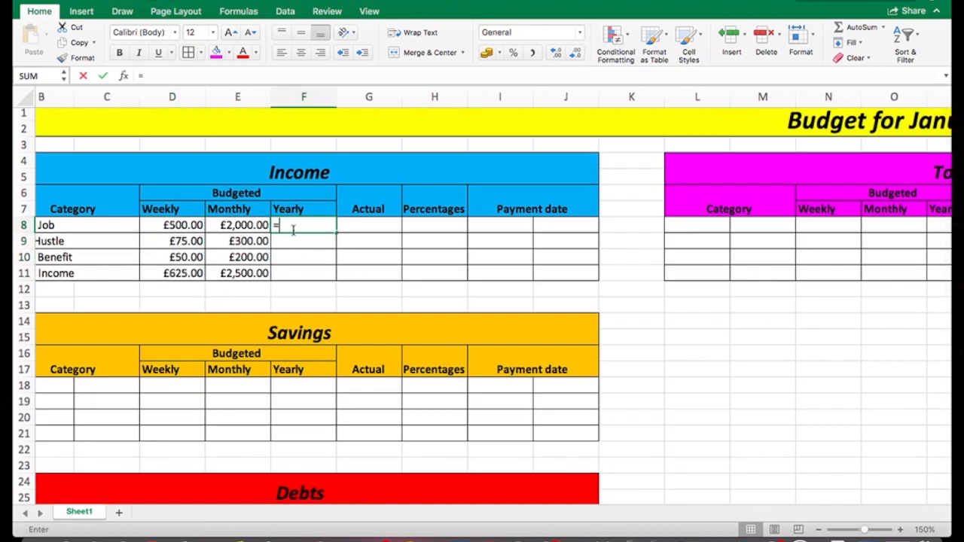
left_click(246, 225)
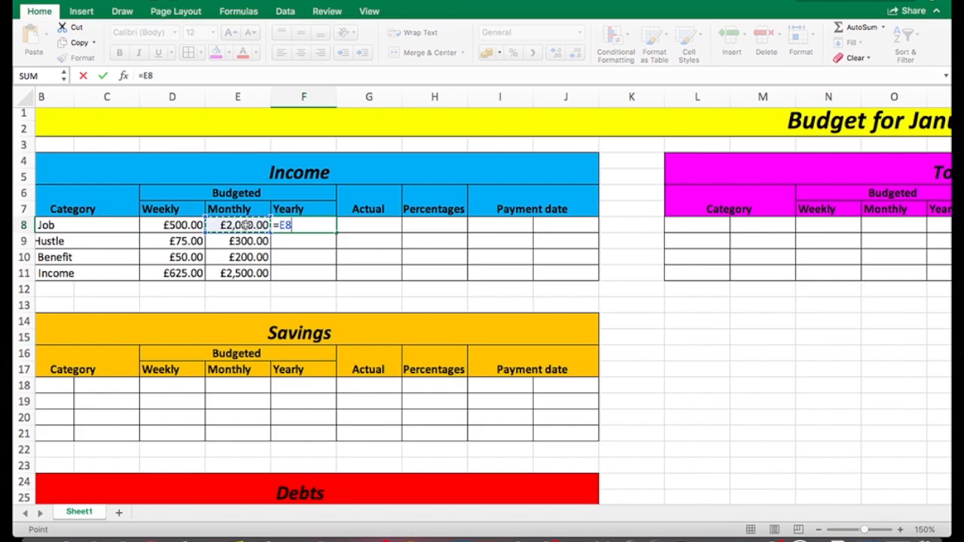
type("*12")
key("Return")
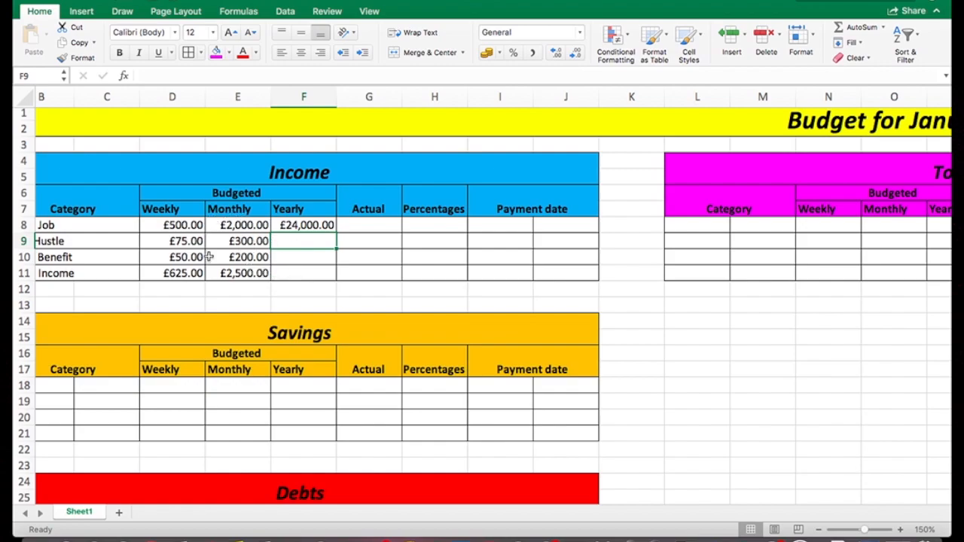
scroll(215, 257, "left", 2)
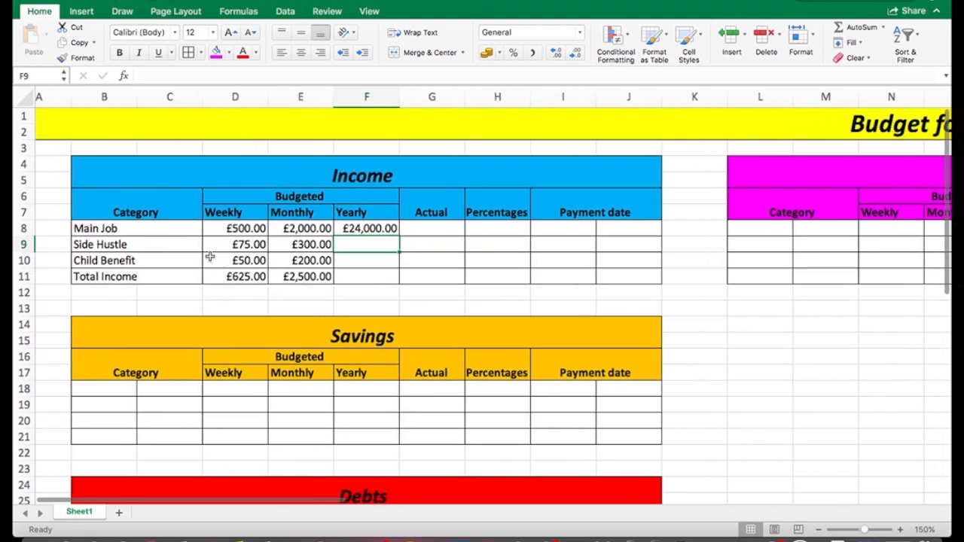
left_click(381, 229)
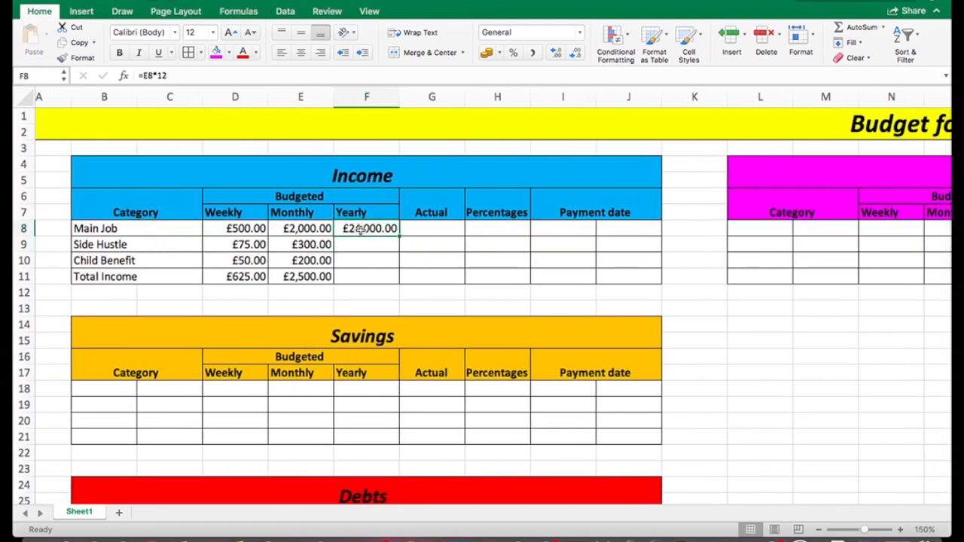
left_click_drag(398, 237, 398, 279)
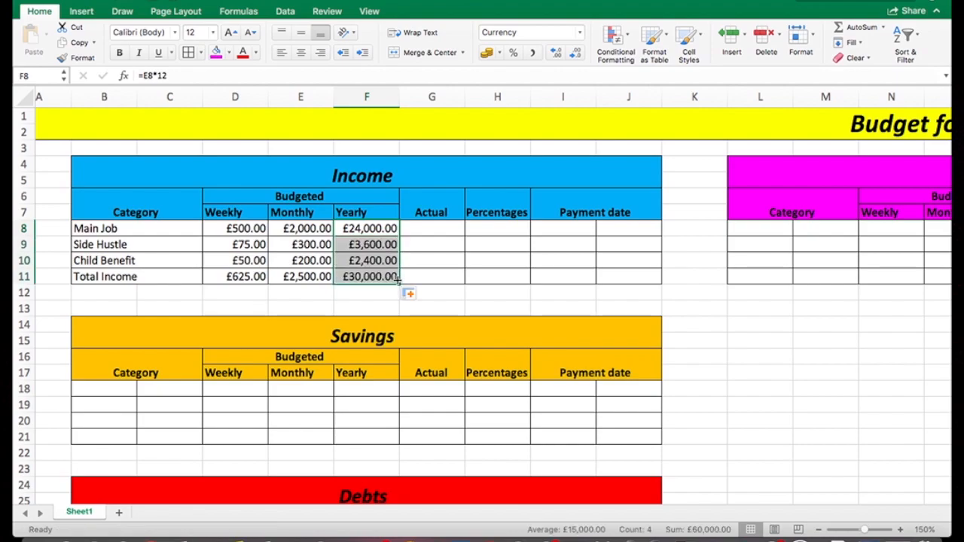
- Calculate the main job's share of total monthly income in H8 with =E8/E11 and format the cell as a percentage
scroll(384, 256, "right", 1)
left_click(368, 224)
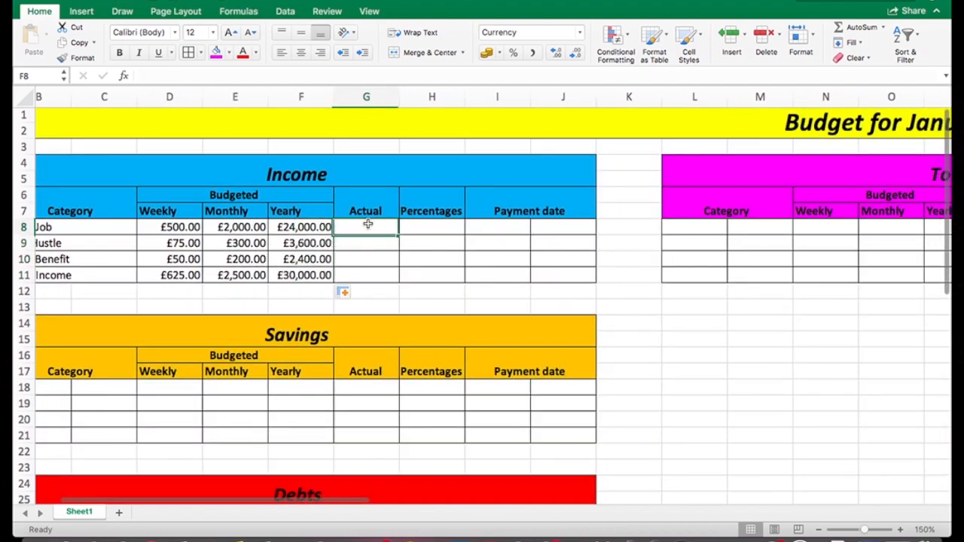
left_click_drag(368, 225, 369, 273)
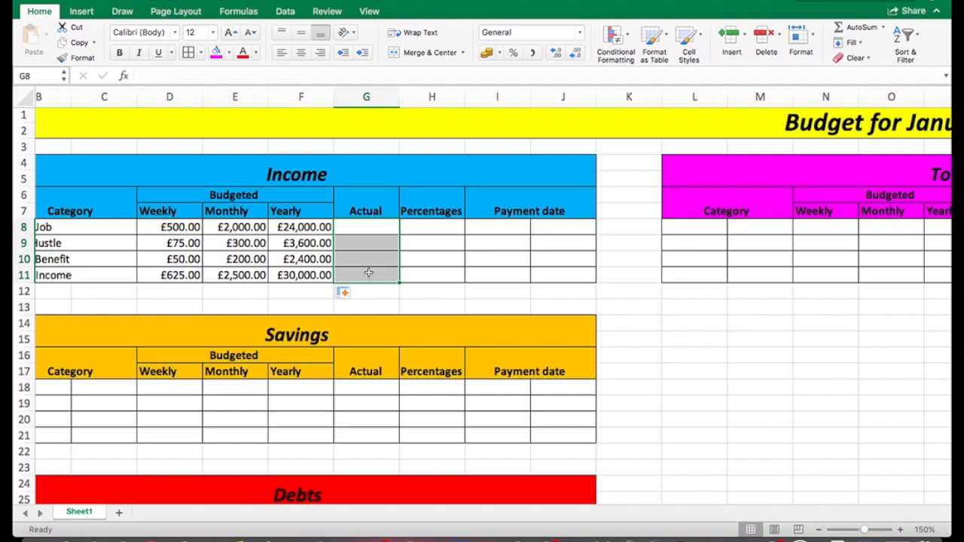
left_click(421, 228)
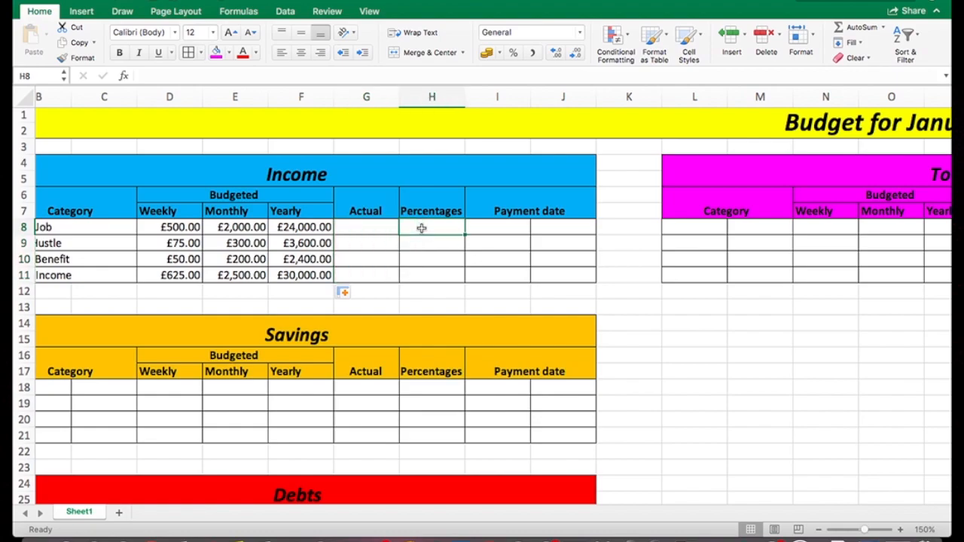
type("=")
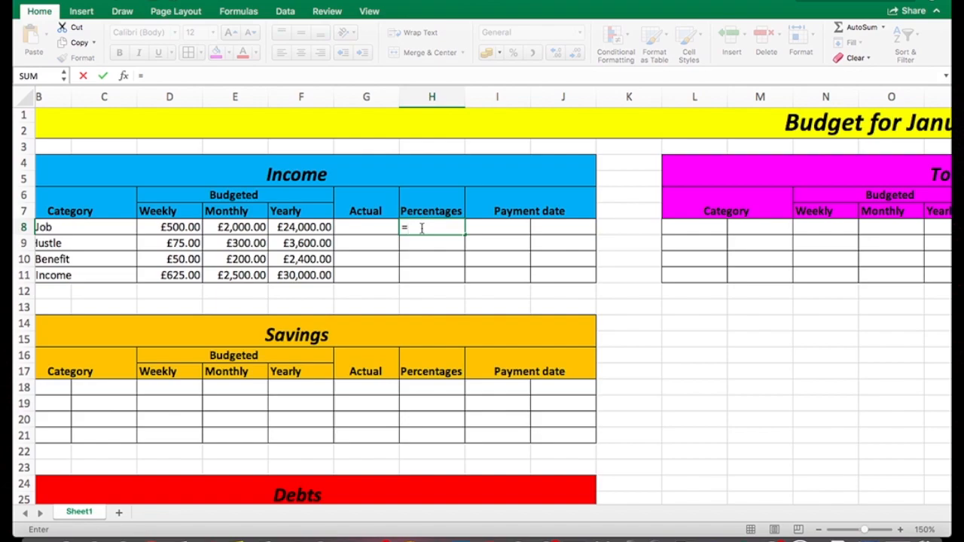
left_click(248, 229)
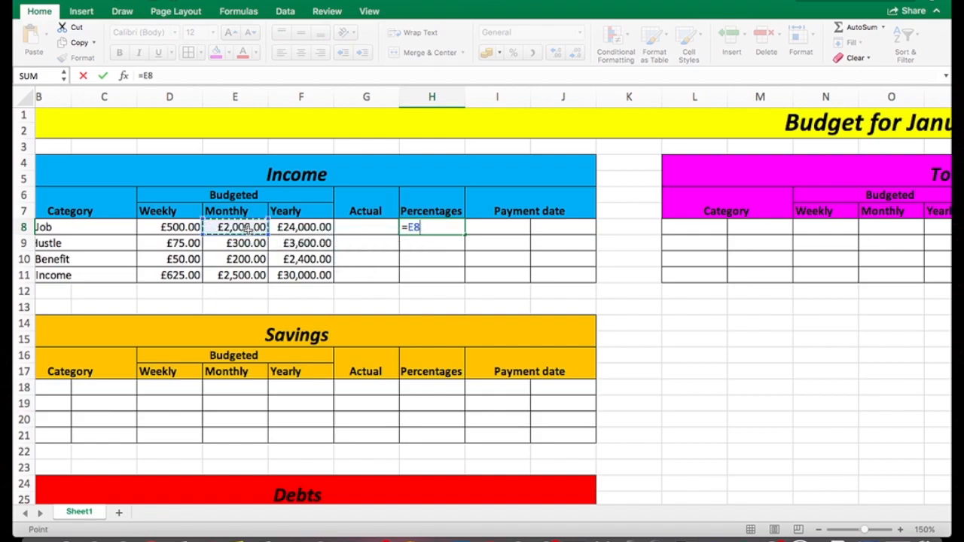
type("/")
left_click(239, 277)
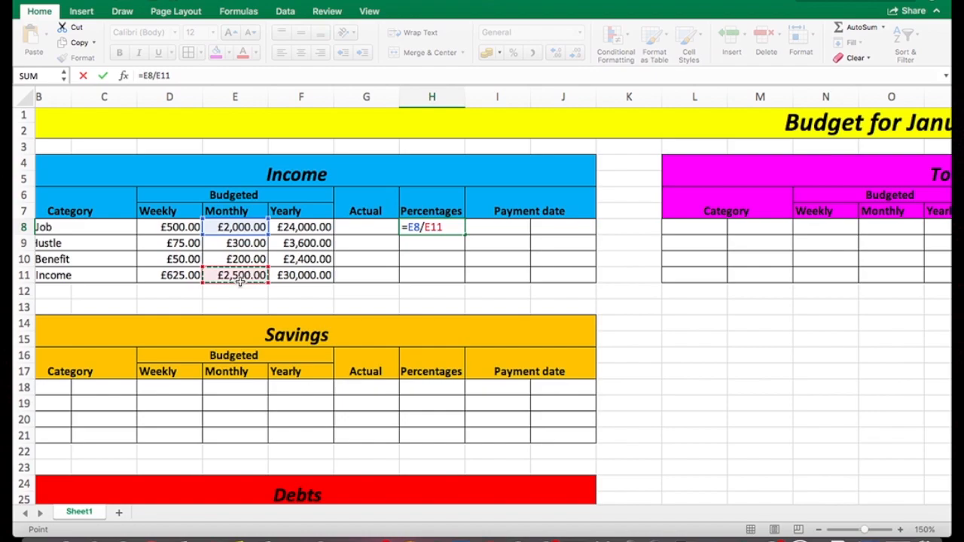
key("Return")
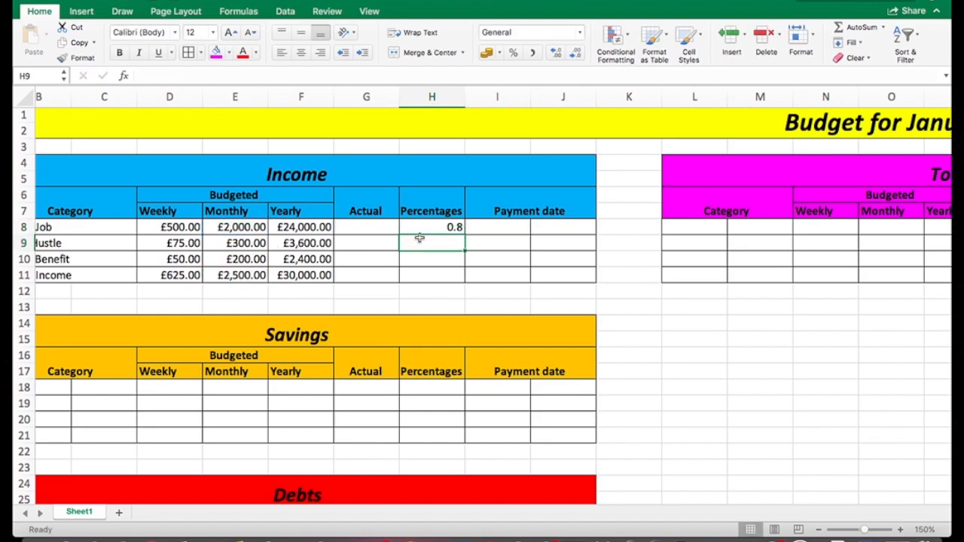
left_click(452, 229)
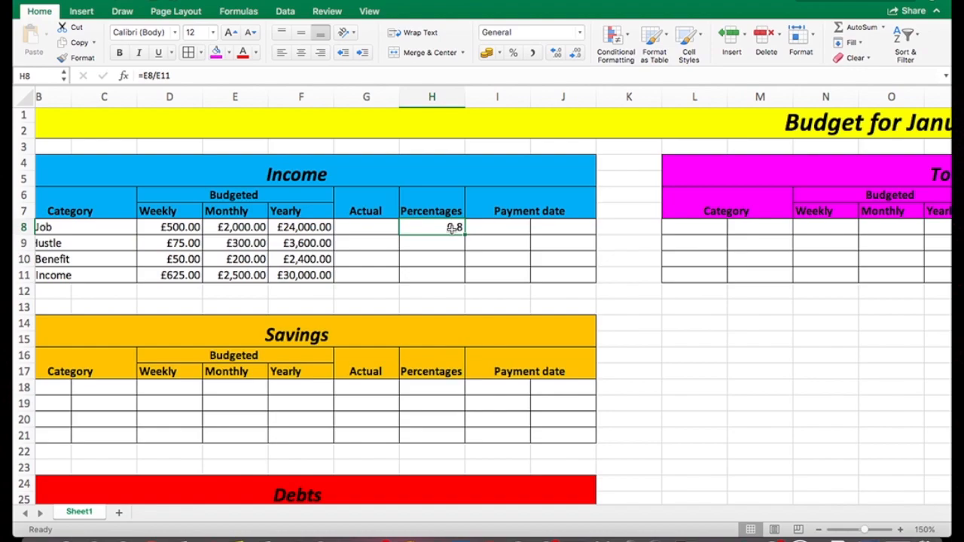
left_click(513, 53)
- Make the total income reference in H8 absolute, giving =E8/$E$11, and fill the formula down to H11
double_click(447, 232)
left_click(236, 276)
key("F4")
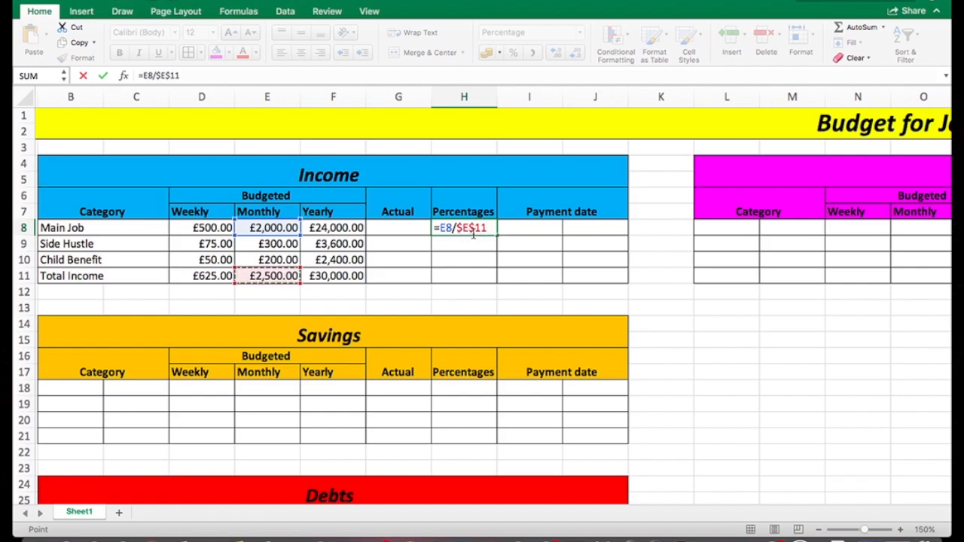
key("Return")
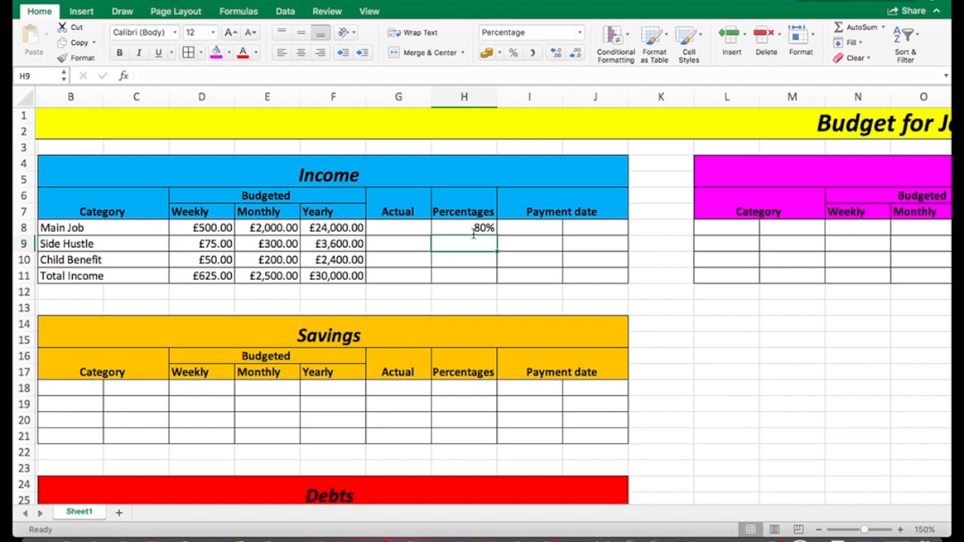
left_click(483, 229)
left_click_drag(497, 236, 495, 278)
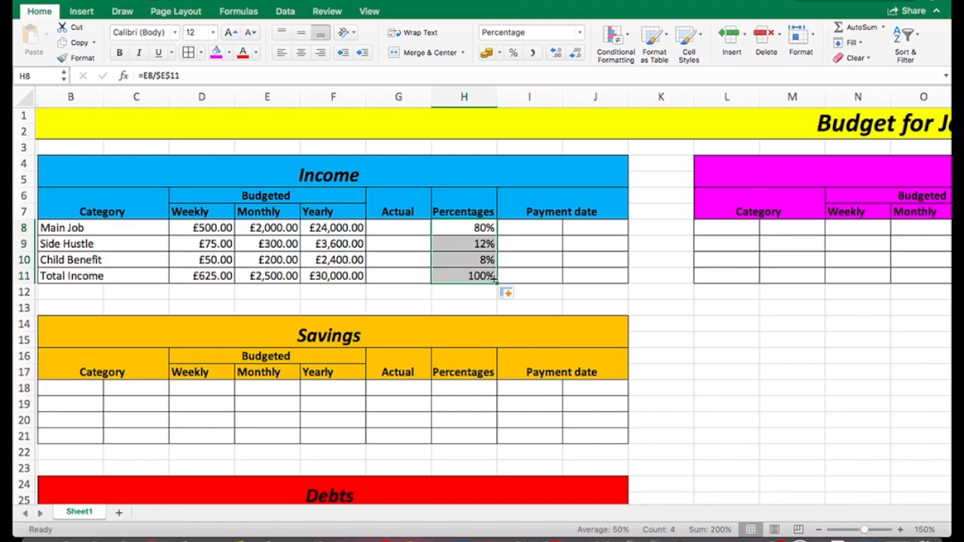
- Enter the Income payment dates 30 January for Main Job in I8 and 01 January for Side Hustle in I9
scroll(607, 237, "left", 2)
left_click(606, 237)
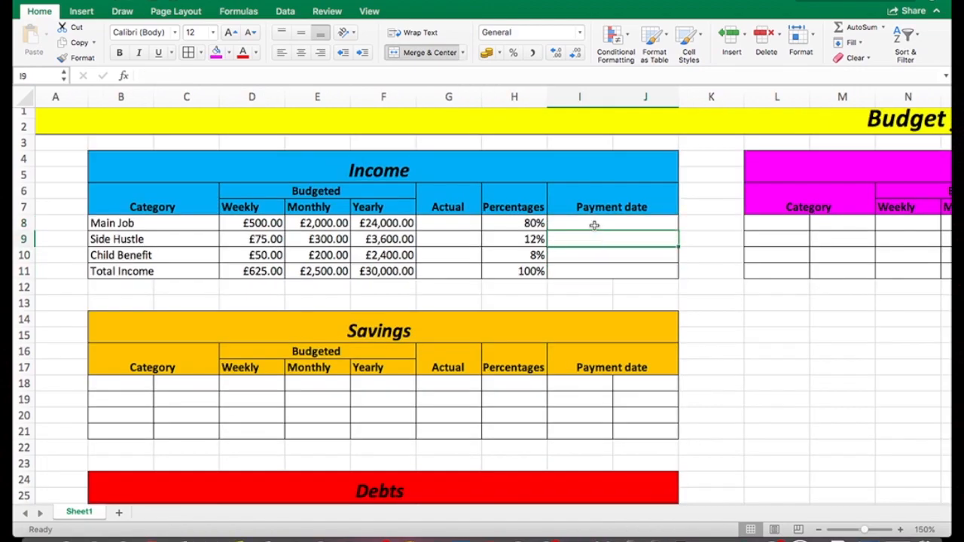
left_click(595, 225)
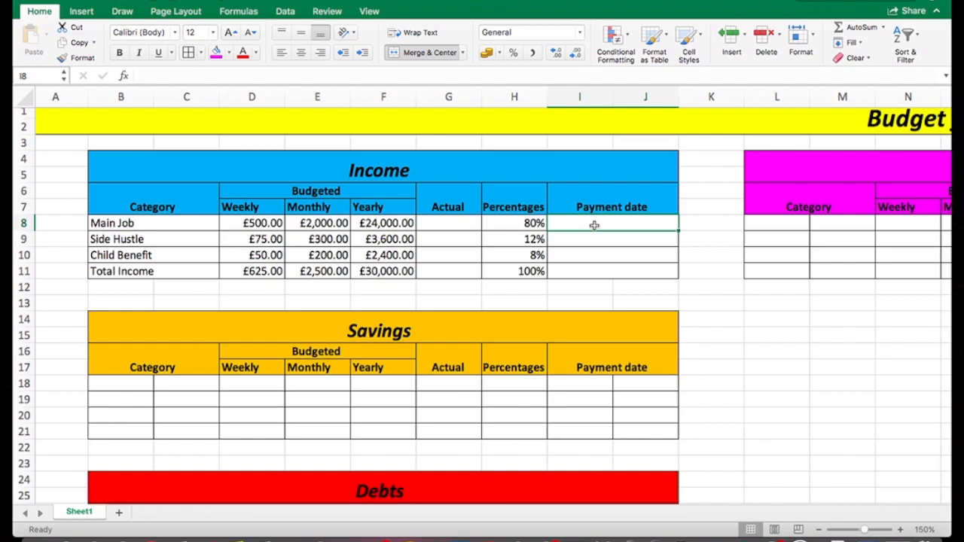
type("30")
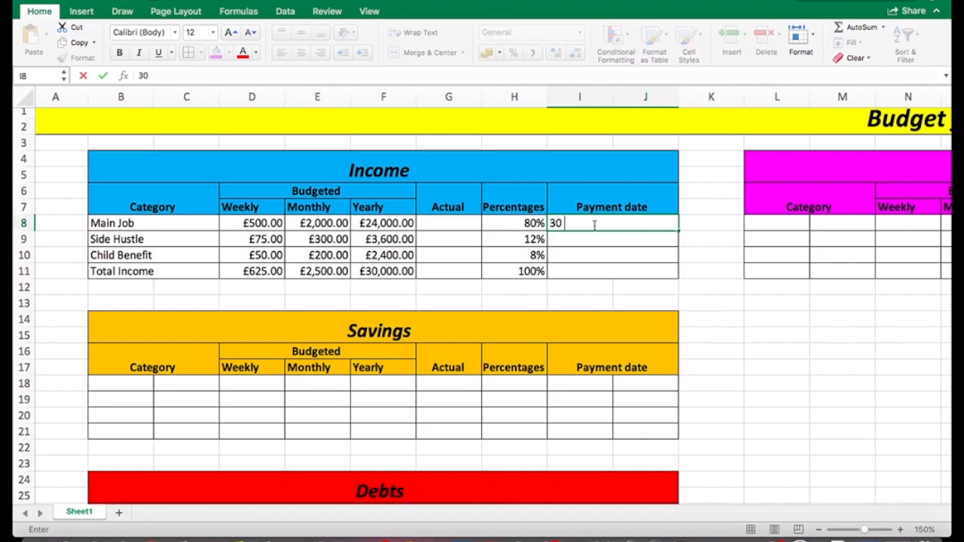
type(" January")
left_click(606, 238)
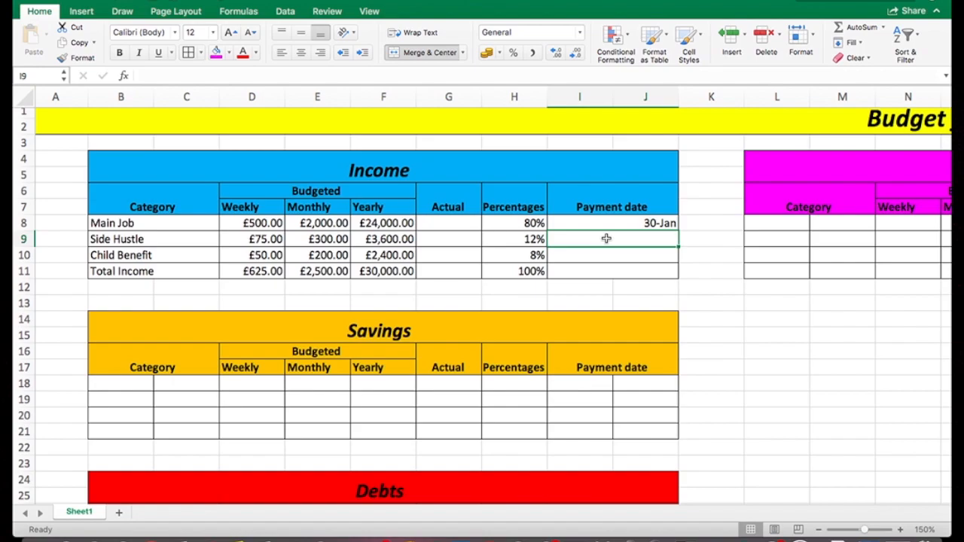
type("01")
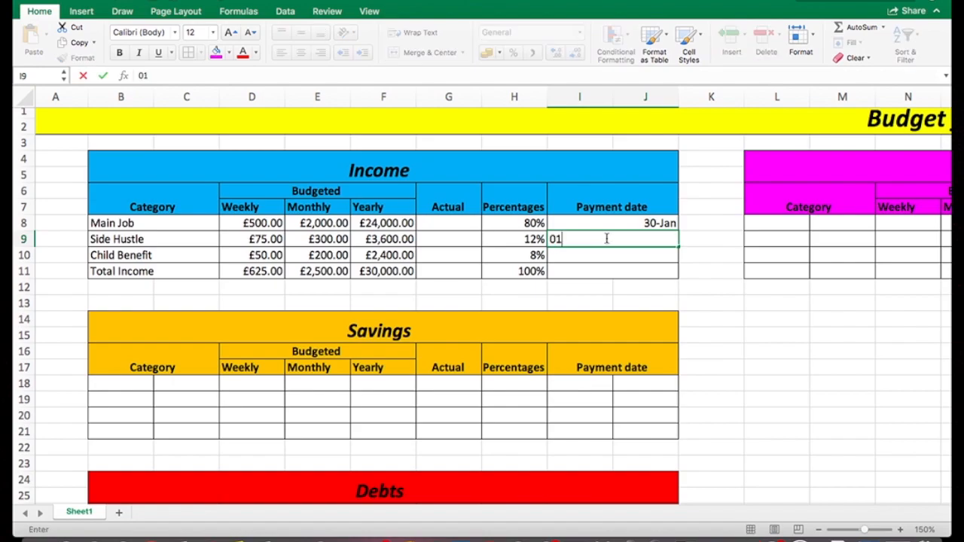
type(" Januar")
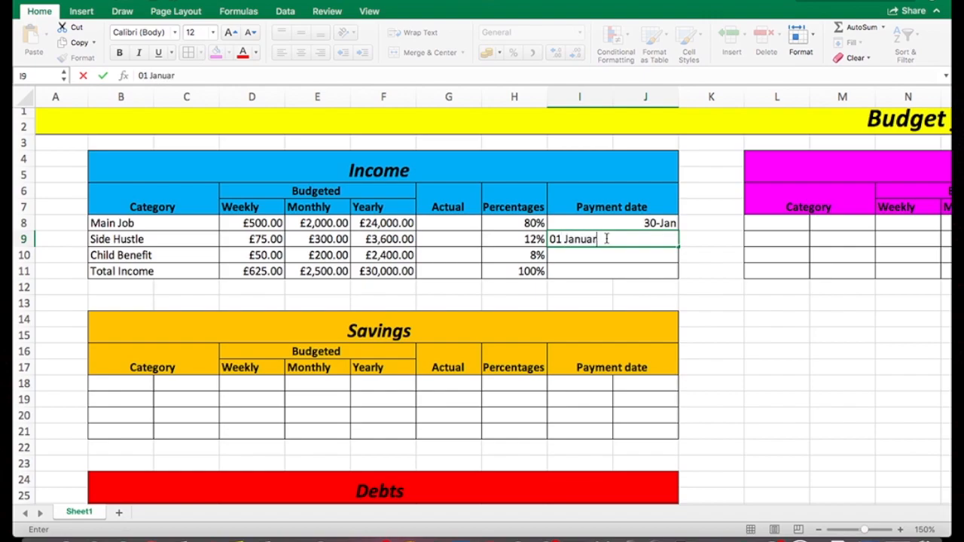
type("y")
left_click(643, 261)
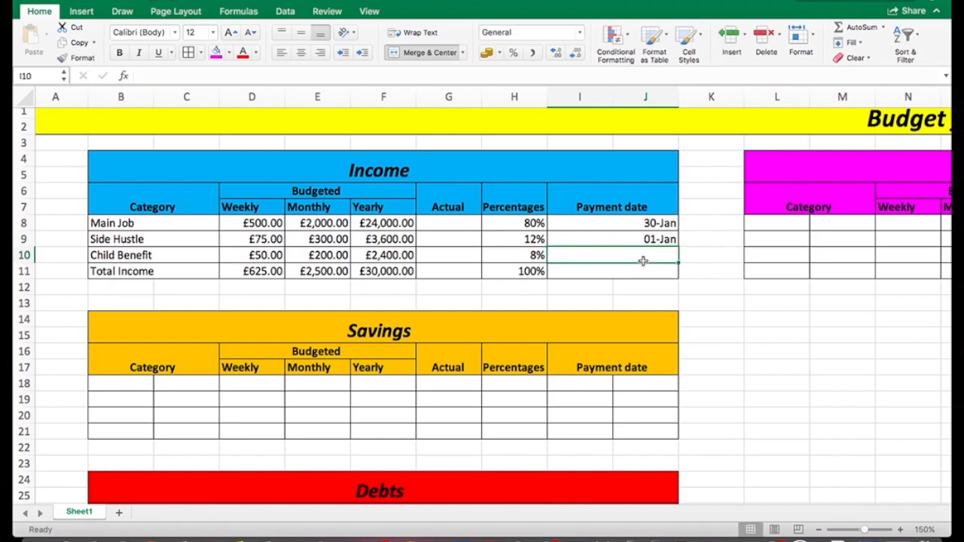
- Merge across the Savings table's blank Category cells B18:C21 and Payment date cells I18:J21
scroll(643, 261, "down", 5)
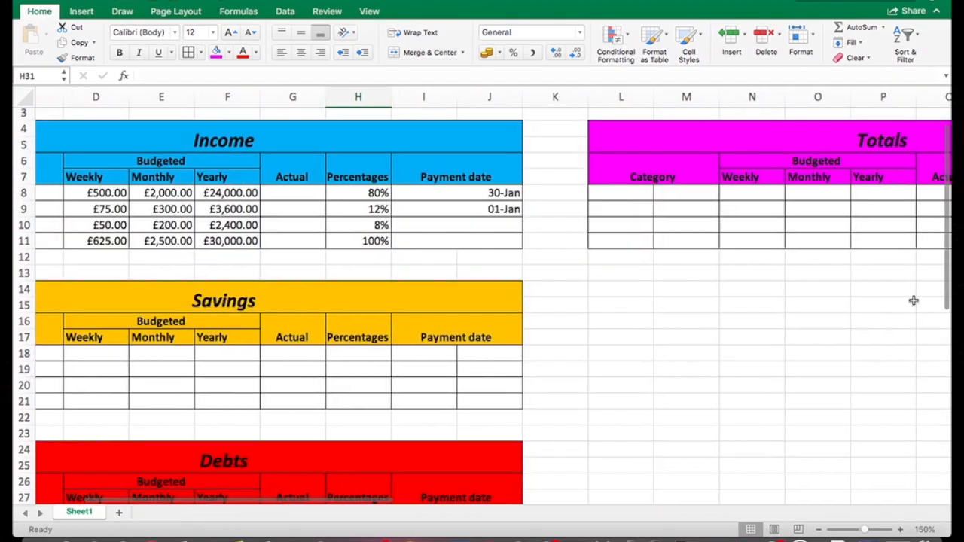
scroll(914, 300, "left", 5)
scroll(914, 300, "down", 2)
scroll(914, 301, "up", 1)
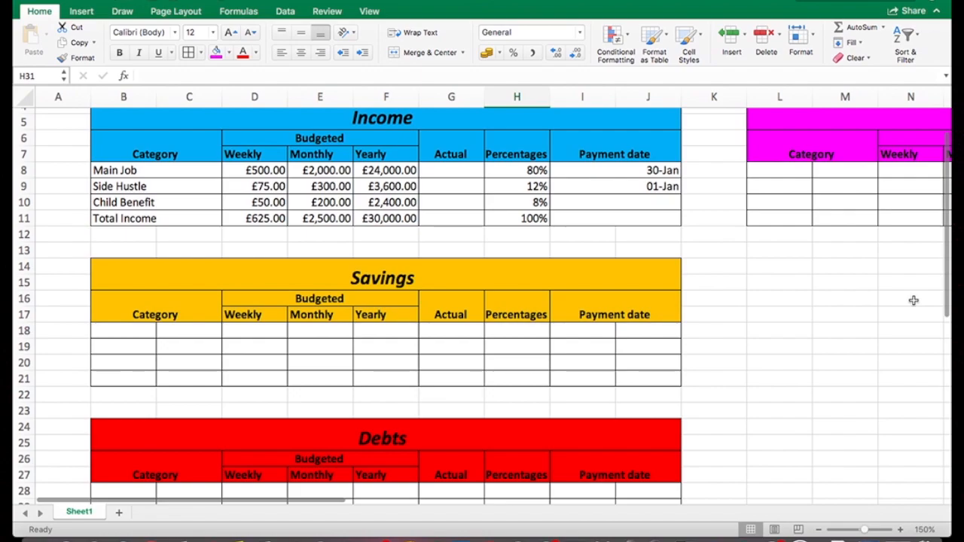
scroll(914, 300, "up", 1)
scroll(914, 300, "left", 1)
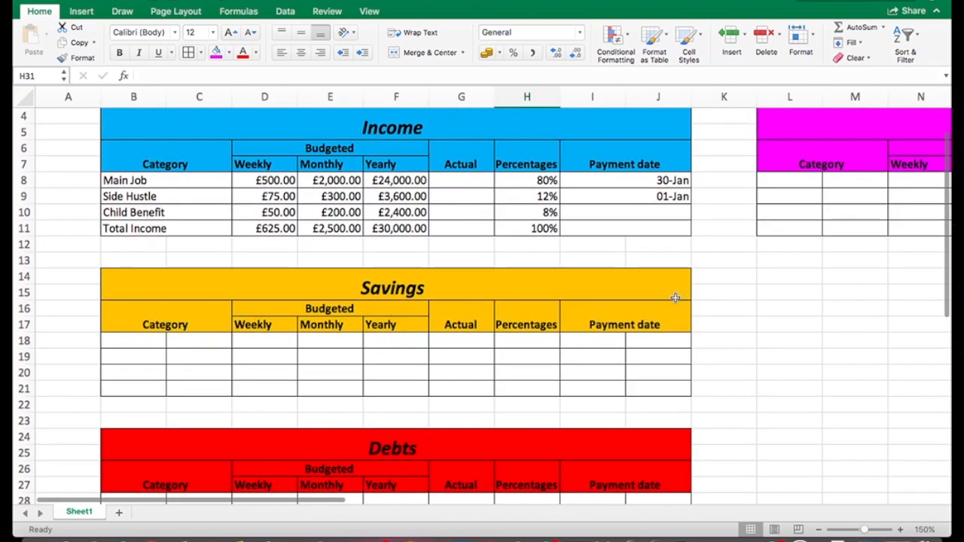
left_click_drag(146, 340, 190, 390)
left_click(462, 52)
left_click(433, 87)
left_click_drag(570, 344, 644, 389)
left_click(463, 52)
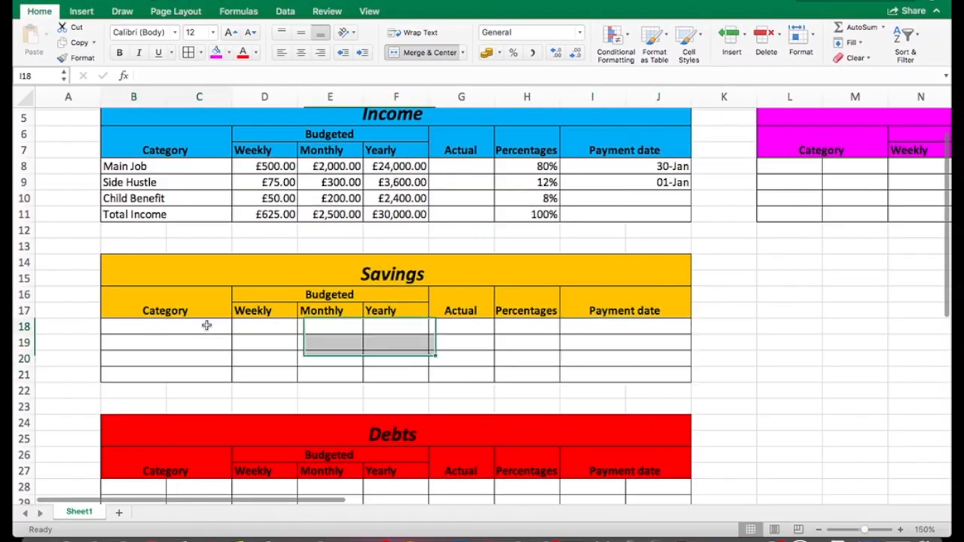
- Enter the first two Savings categories, Emergency Fund in B18 and Child's Saving in B19
left_click(206, 325)
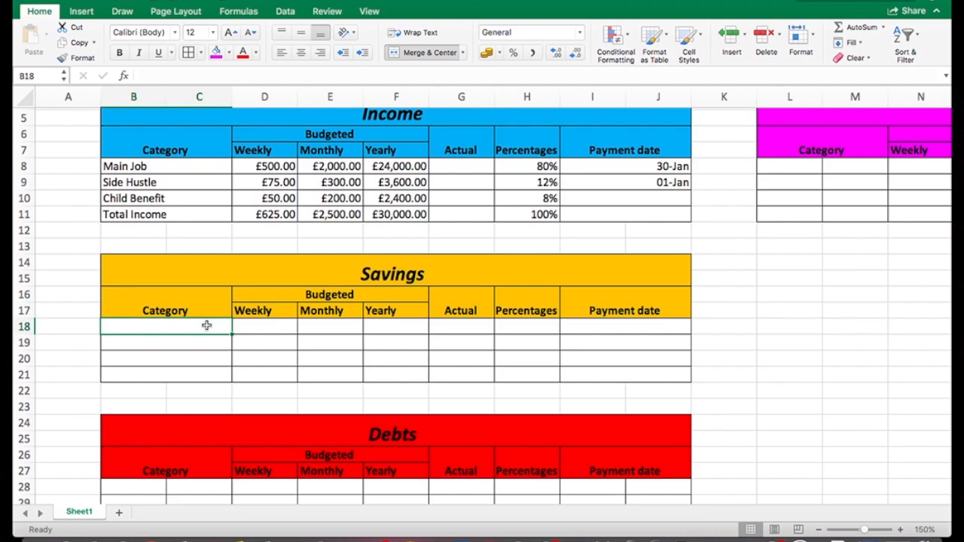
scroll(206, 325, "down", 2)
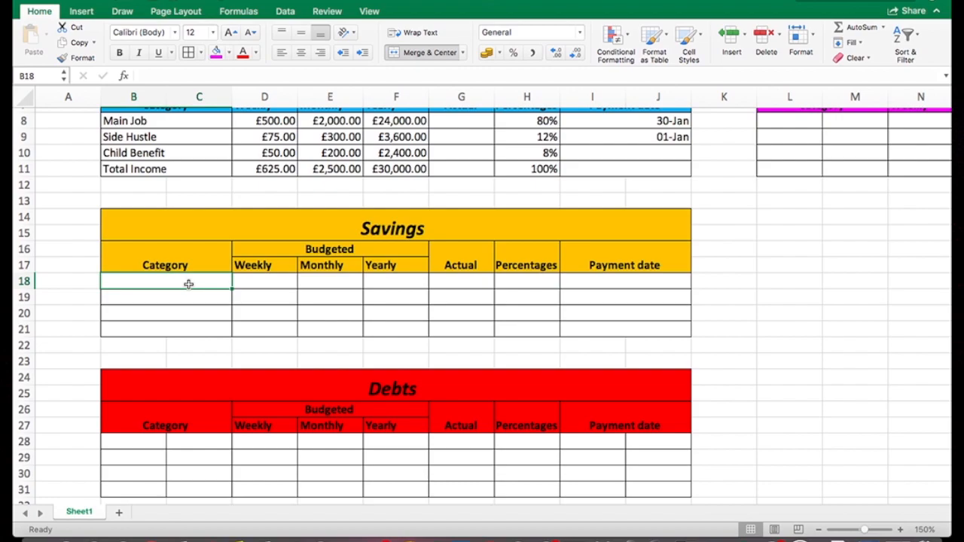
type("Em")
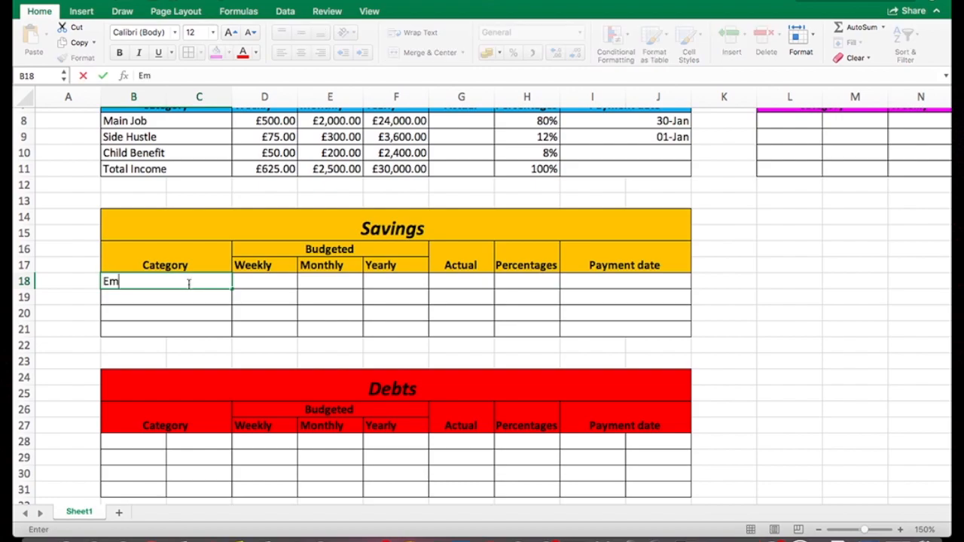
type("ergency Fund")
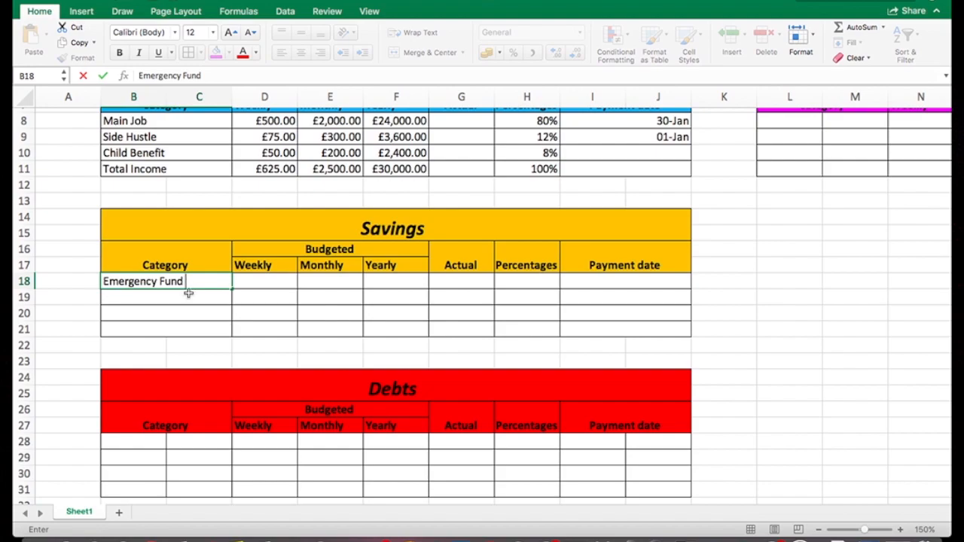
left_click(188, 297)
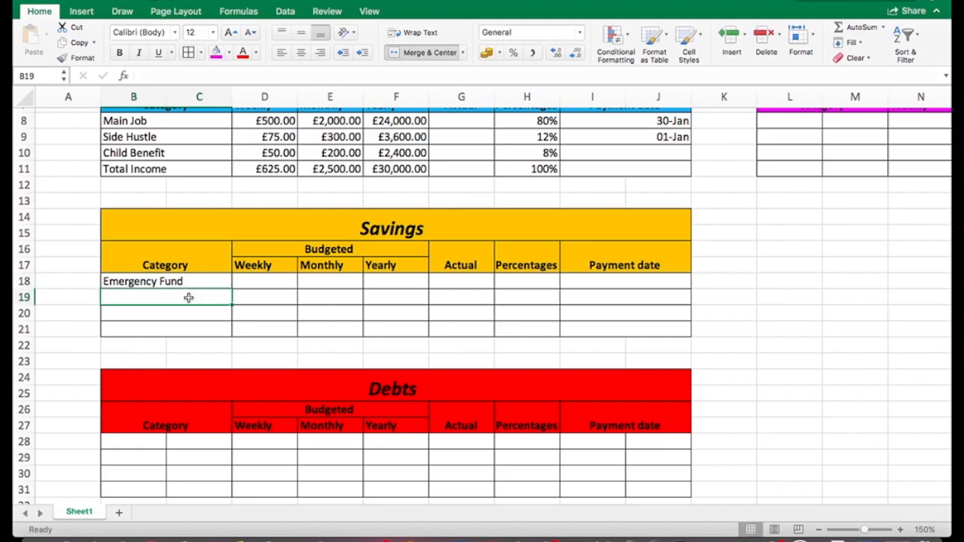
type("Child's")
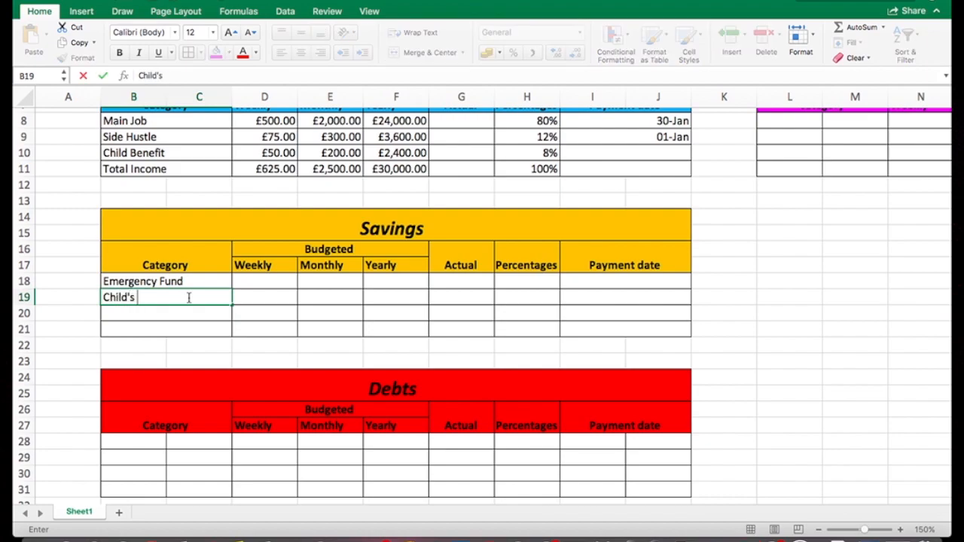
type("aving")
key("Return")
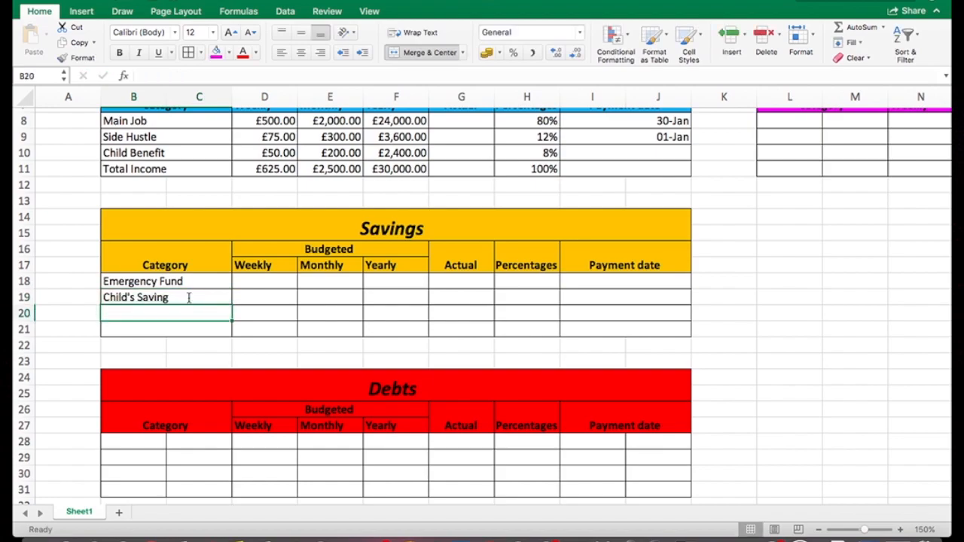
- Enter the remaining Savings categories, Mortgage in B20 and Saving to Invest in B21
type("Mrt")
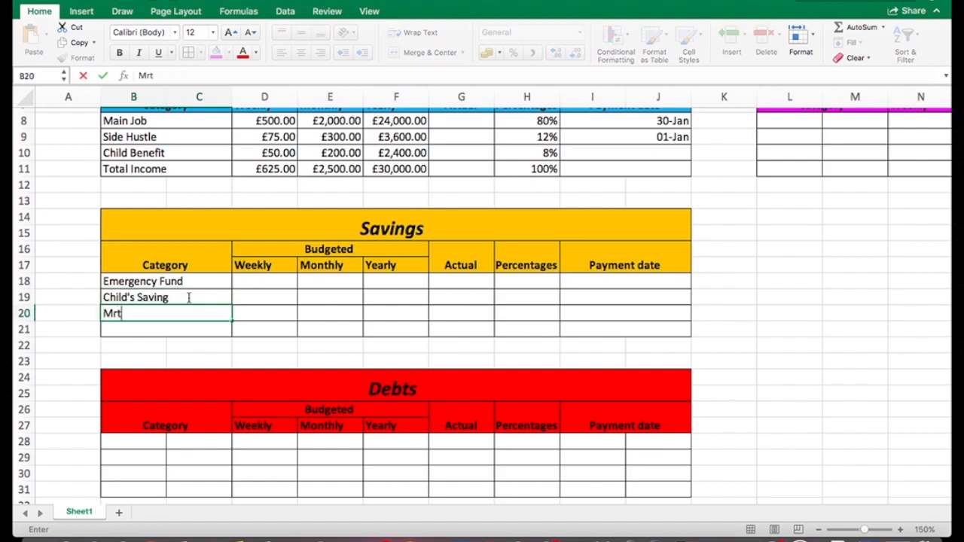
type("ortgage")
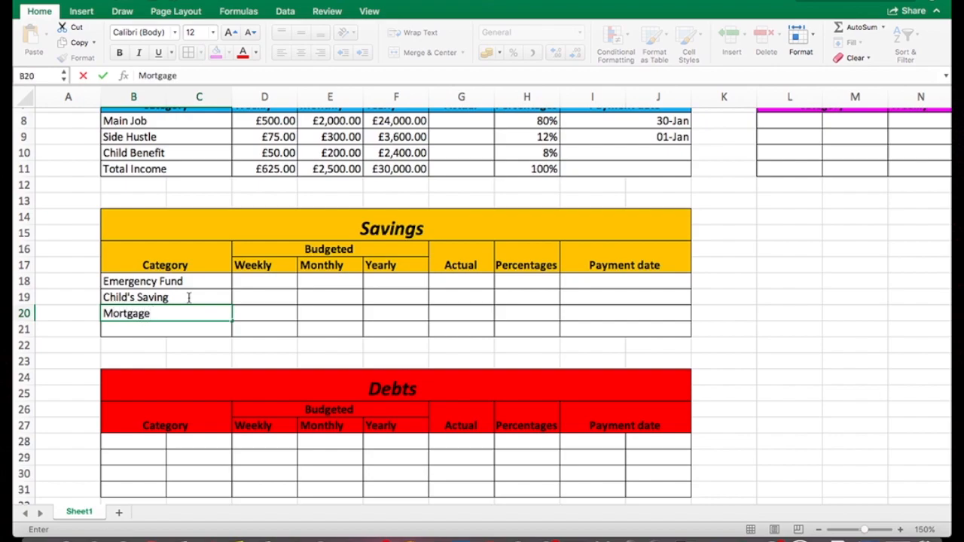
scroll(188, 298, "down", 4)
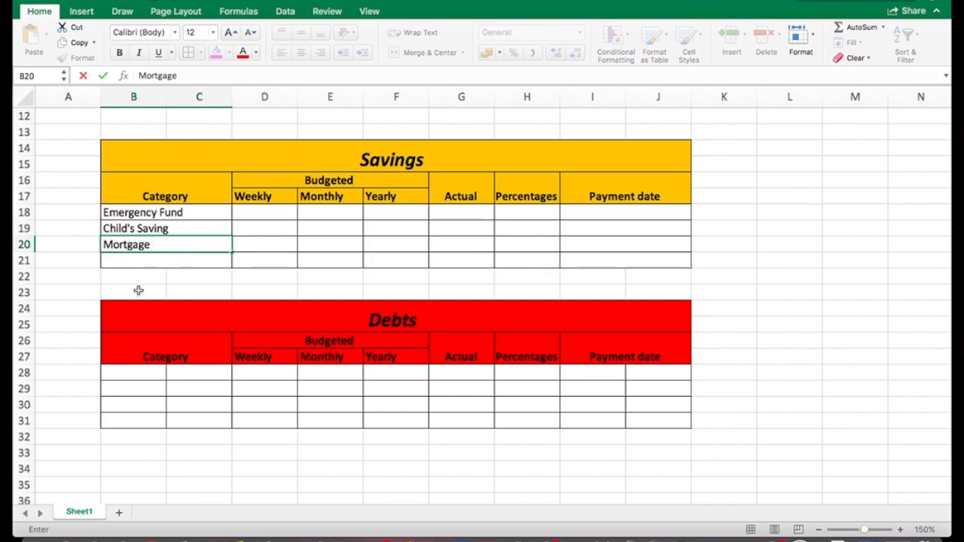
left_click(144, 265)
type("Savig")
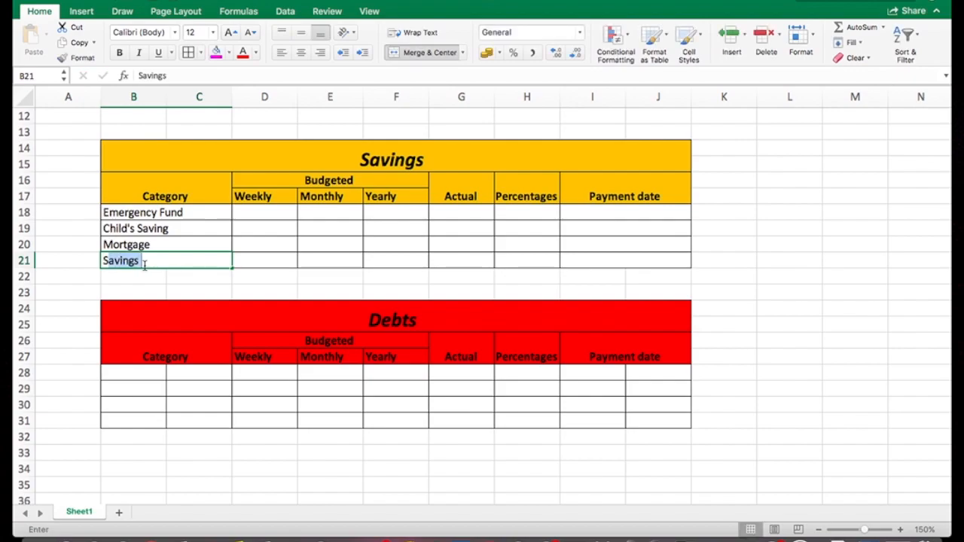
key("BackSpace")
type("ng")
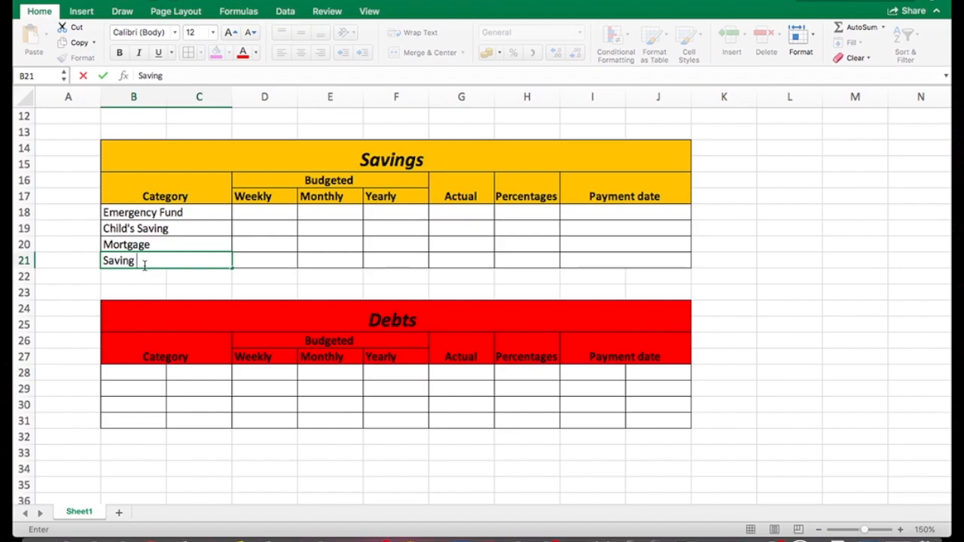
type(" to Invest")
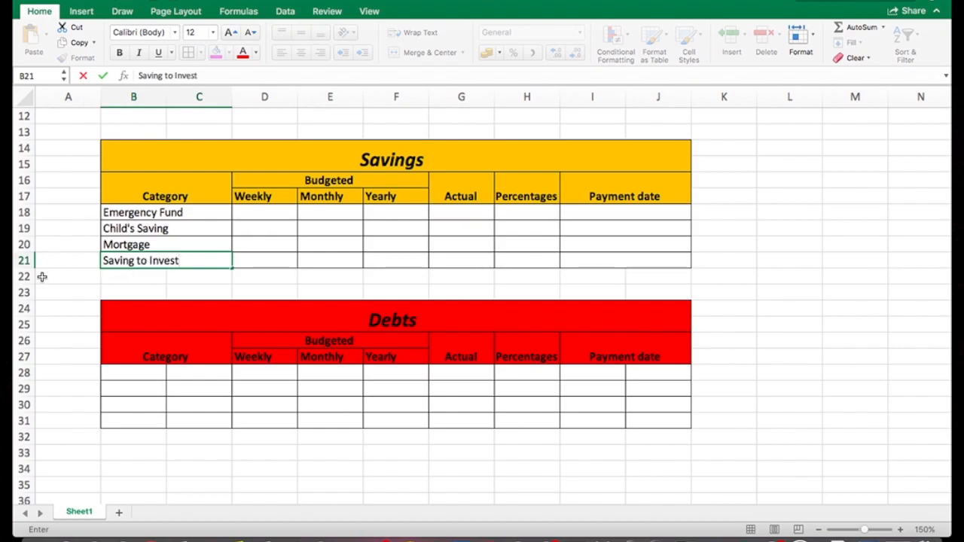
- Insert a new row 22 under Saving to Invest and merge across its Category cells B22:C22 and Payment date cells I22:J22
left_click(25, 276)
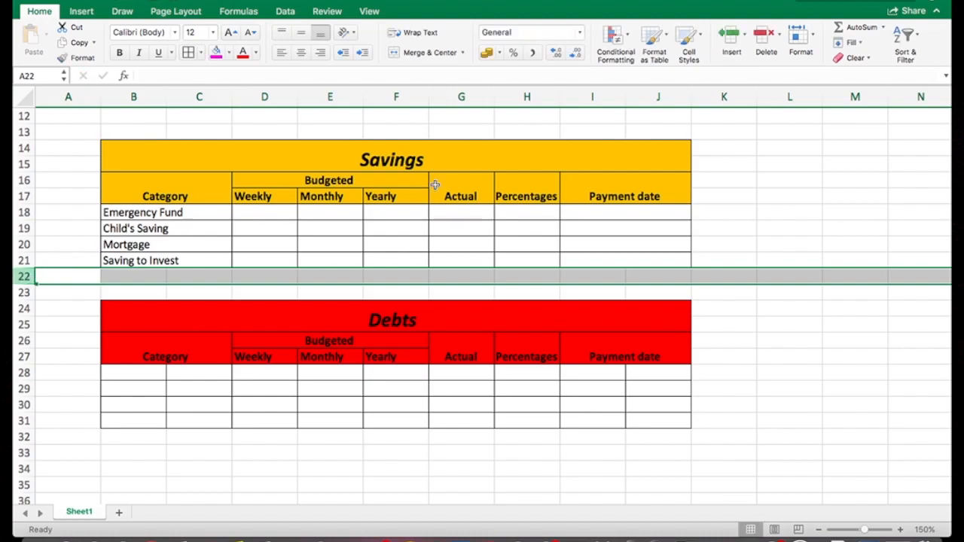
left_click(730, 51)
left_click(312, 290)
left_click_drag(134, 276, 204, 275)
left_click(462, 52)
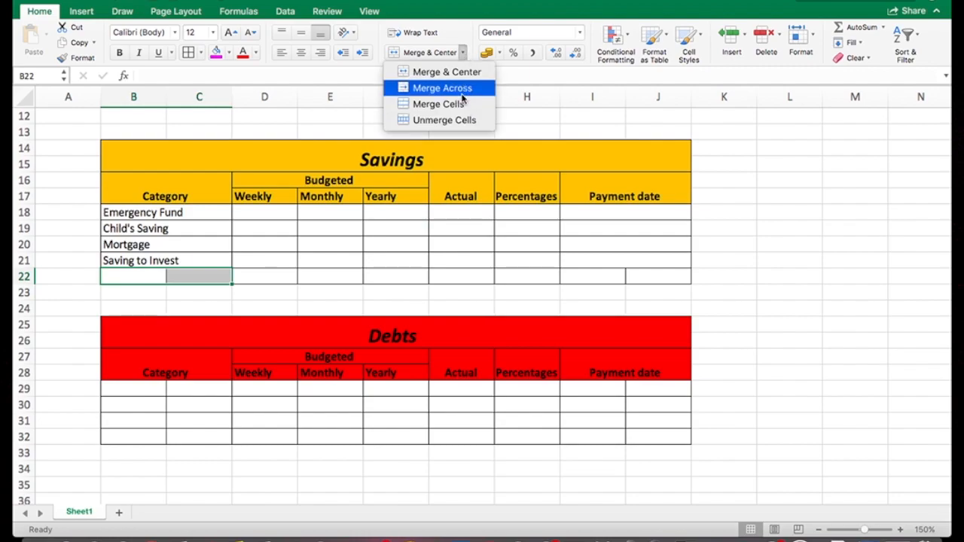
left_click(463, 91)
left_click_drag(593, 277, 649, 280)
left_click(463, 53)
left_click(474, 91)
left_click(330, 244)
- Insert another row at the end of the Savings table and merge across its Category and Payment date cells
left_click(25, 277)
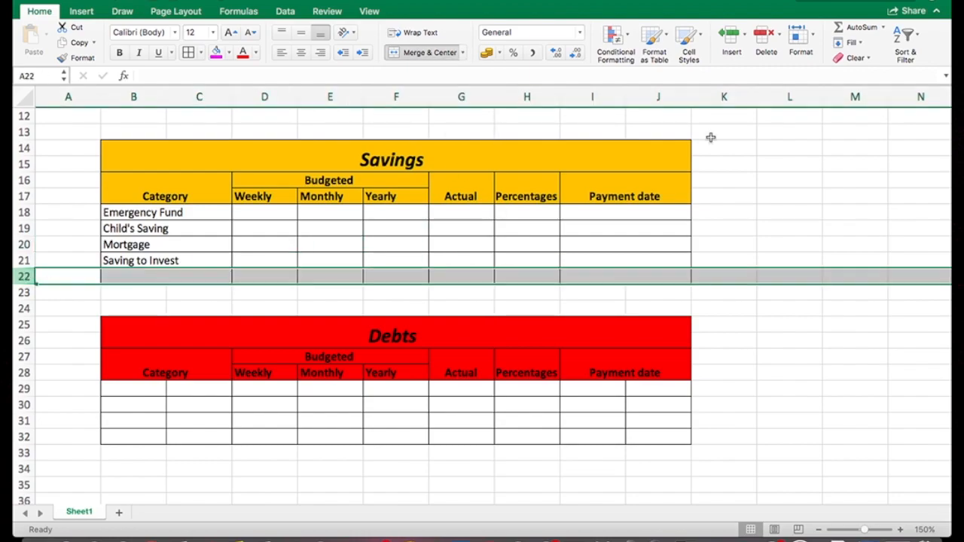
left_click(731, 47)
left_click_drag(139, 276, 191, 279)
left_click(189, 53)
left_click(462, 52)
left_click(467, 88)
left_click_drag(593, 277, 655, 277)
left_click(463, 53)
left_click(467, 89)
- Enter Holiday in B22 and Total Savings in B23 of the Savings table
left_click(214, 276)
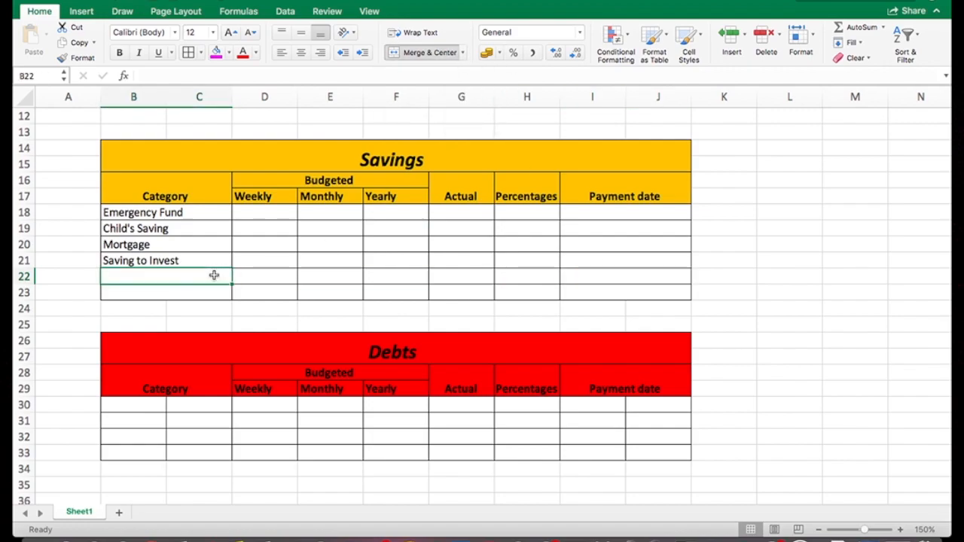
type("Holiday")
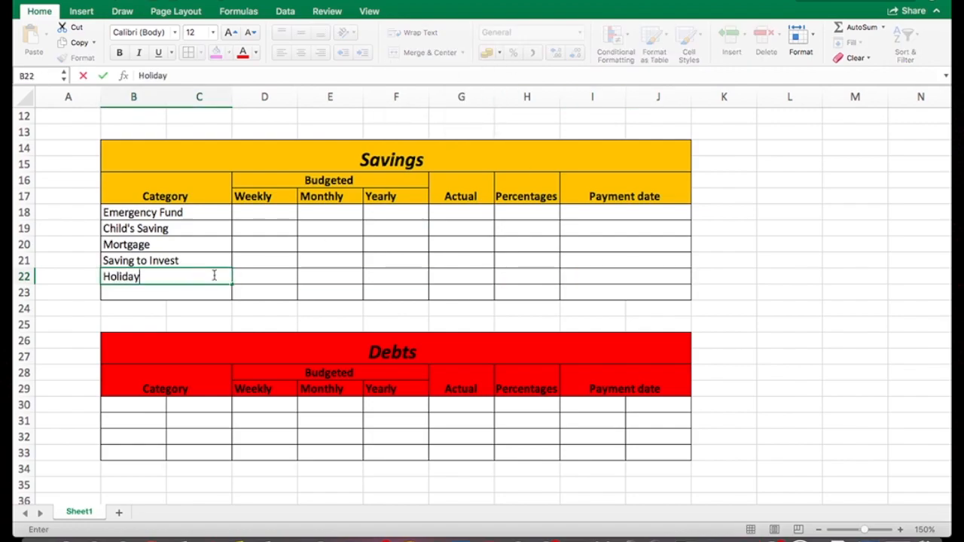
left_click(212, 289)
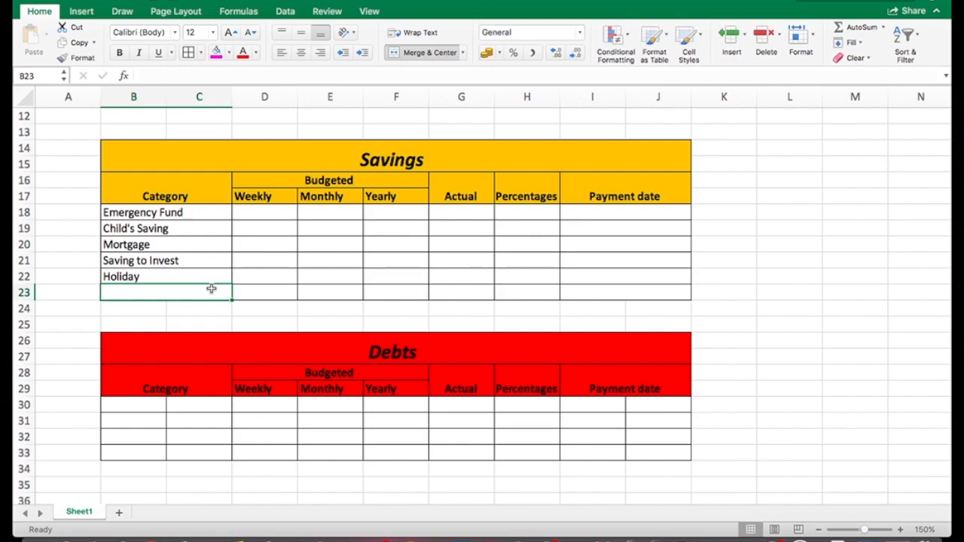
type("Total ")
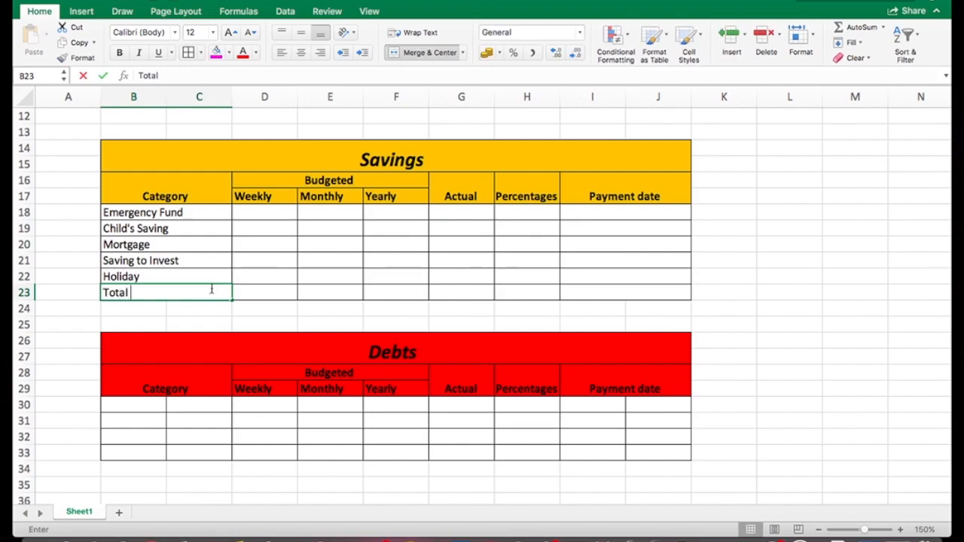
type("Savings")
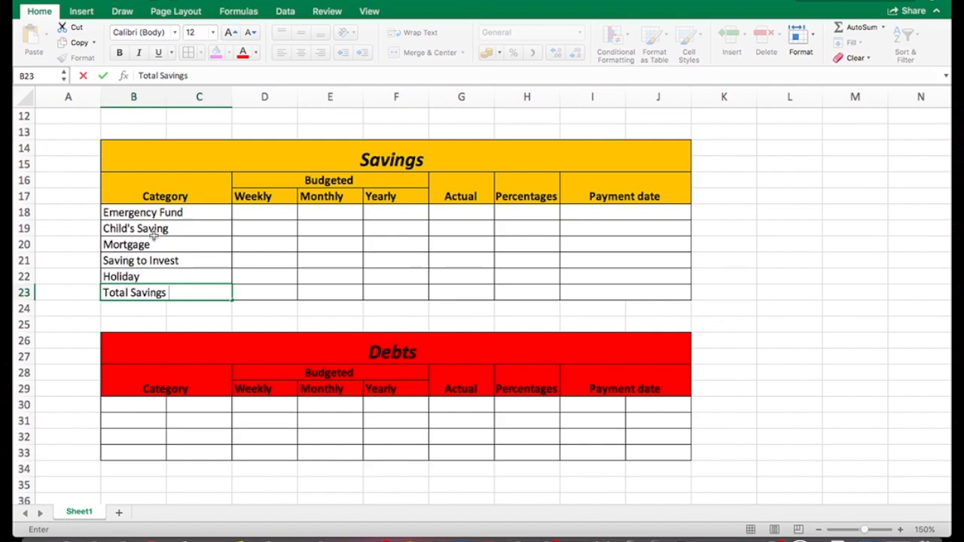
left_click(179, 239)
left_click(183, 227)
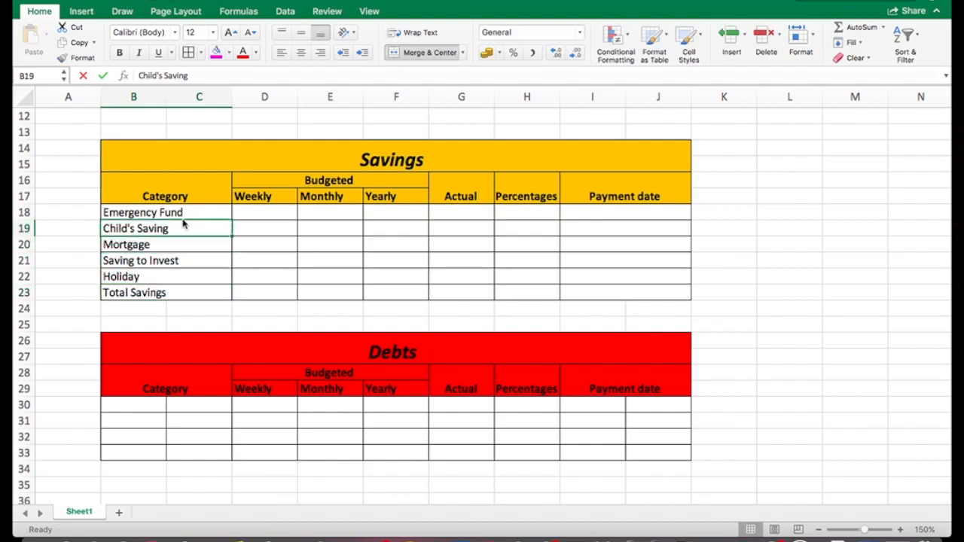
left_click(177, 260)
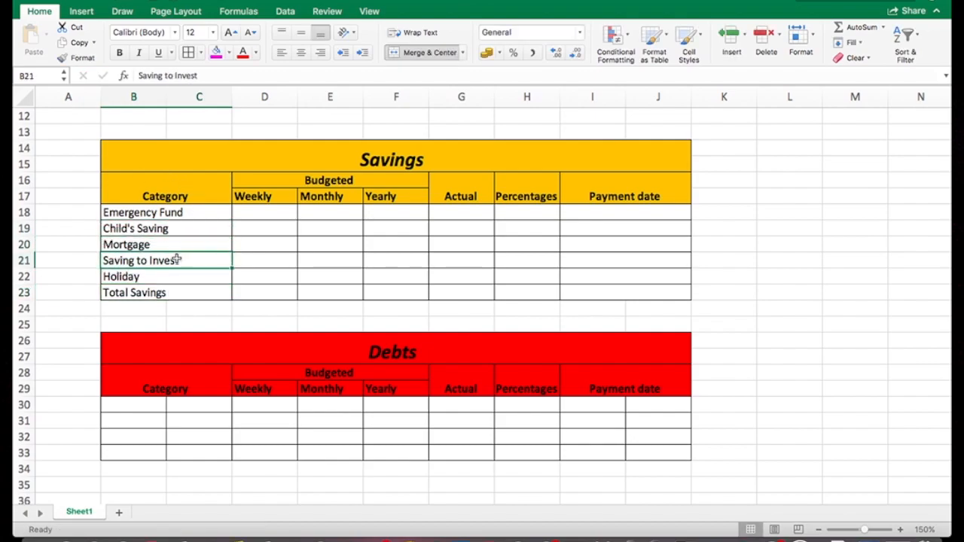
- Enter the monthly savings amounts 83.33, 10, 55, 60 and 33.51 in E18 through E22
scroll(178, 260, "up", 2)
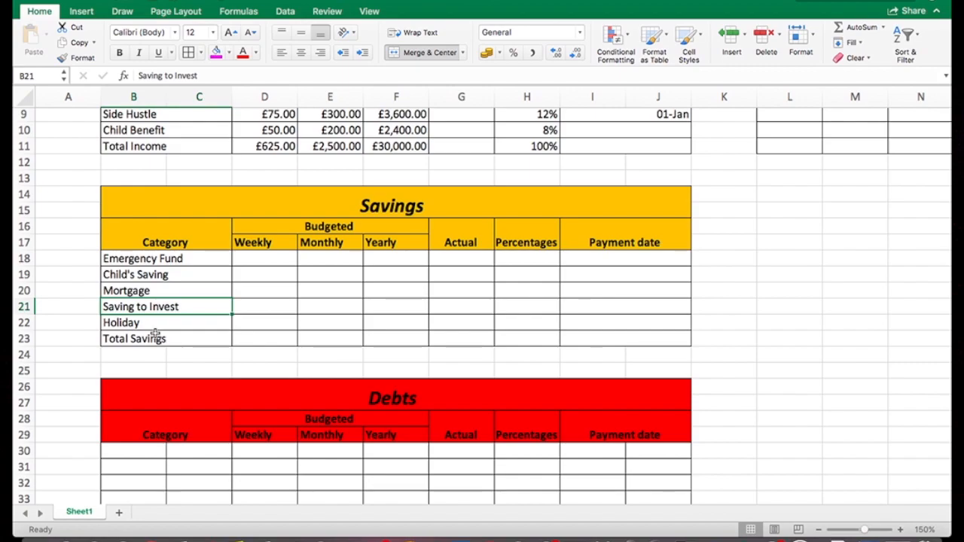
left_click(321, 259)
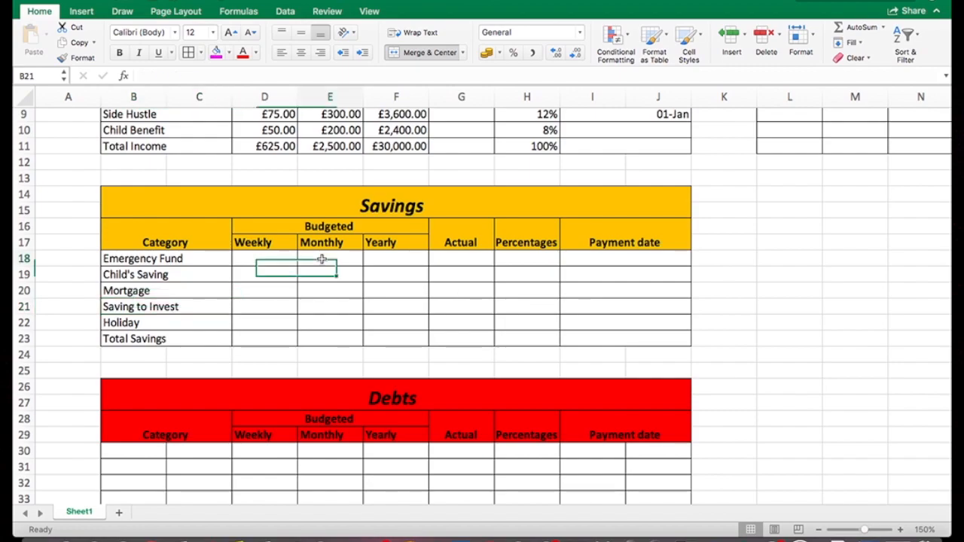
type("83.33")
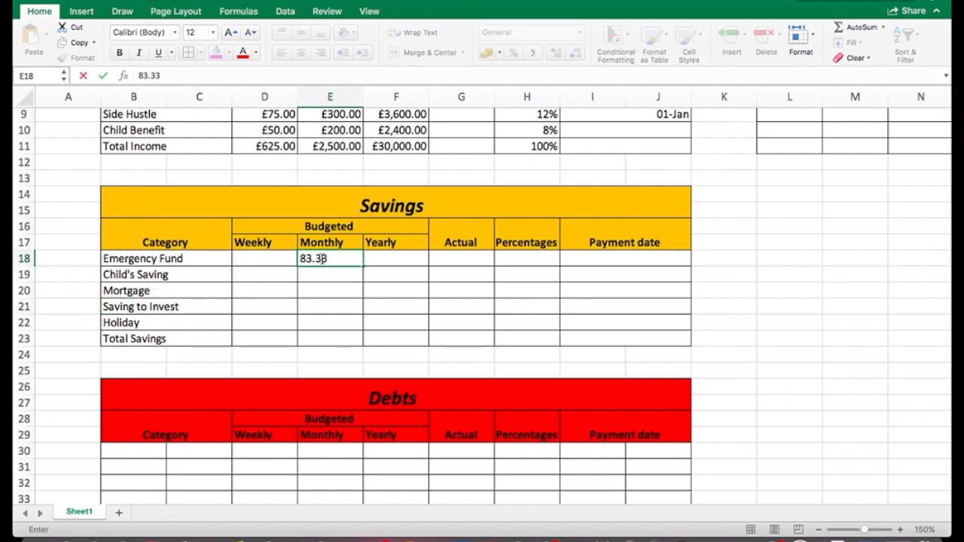
key("Return")
type("10")
key("Return")
type("55")
key("Return")
type("60")
key("Return")
type("33.51")
key("Return")
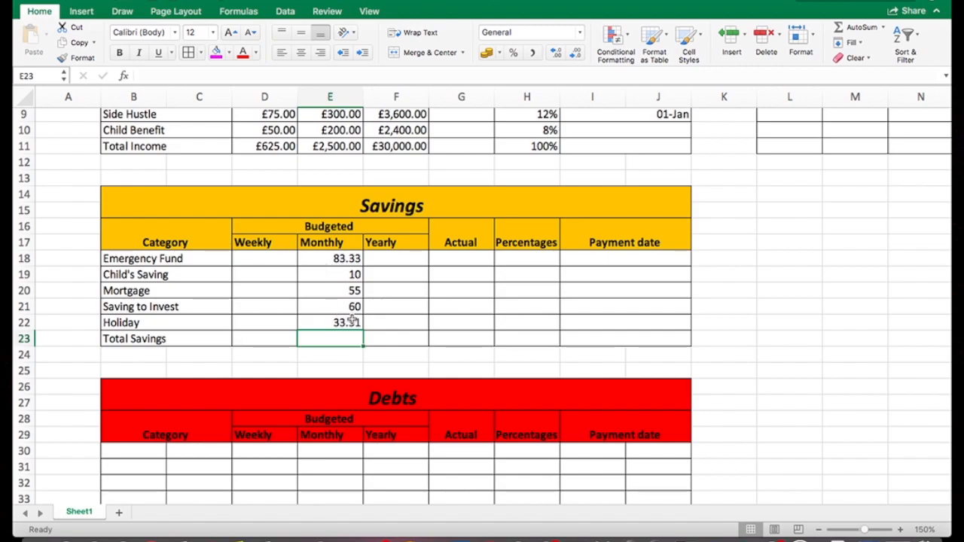
scroll(316, 241, "up", 3)
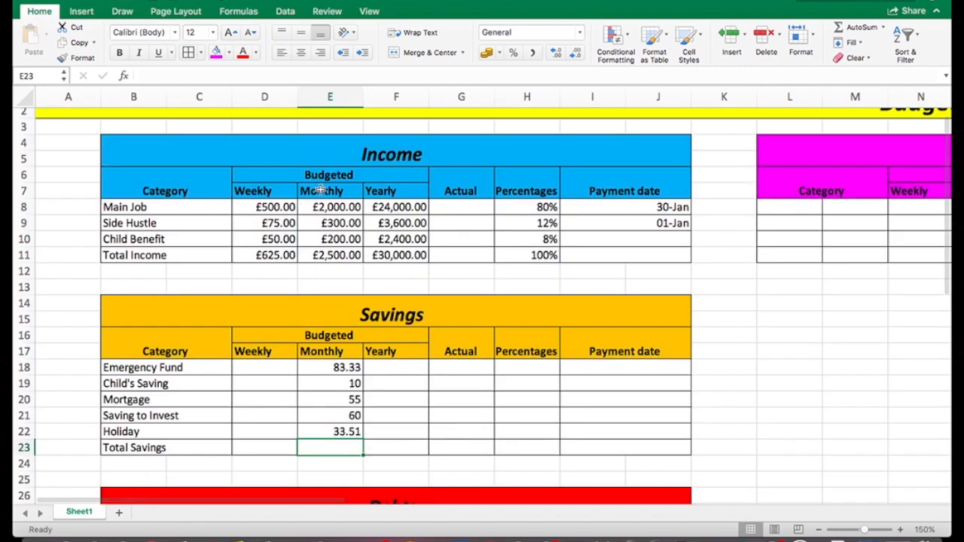
scroll(316, 241, "down", 4)
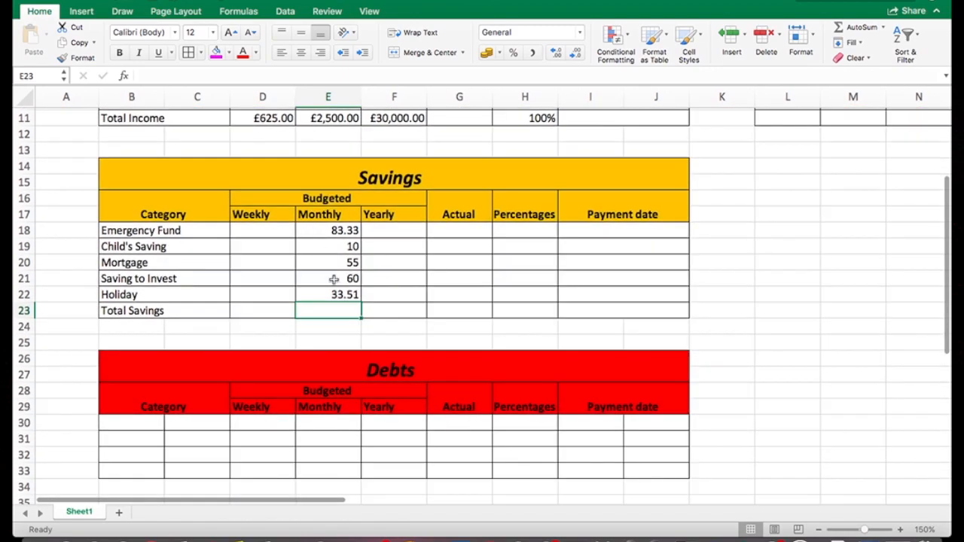
scroll(322, 256, "up", 3)
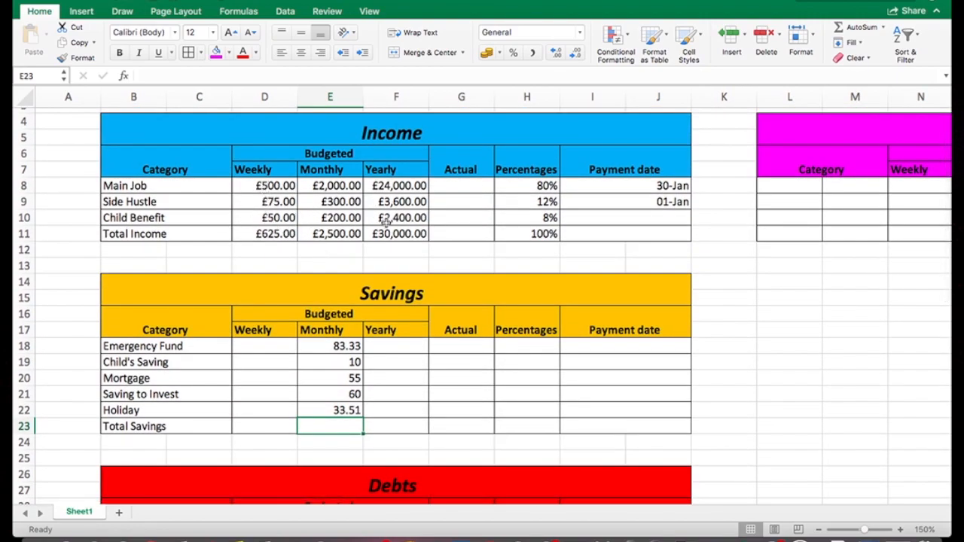
scroll(535, 242, "down", 2)
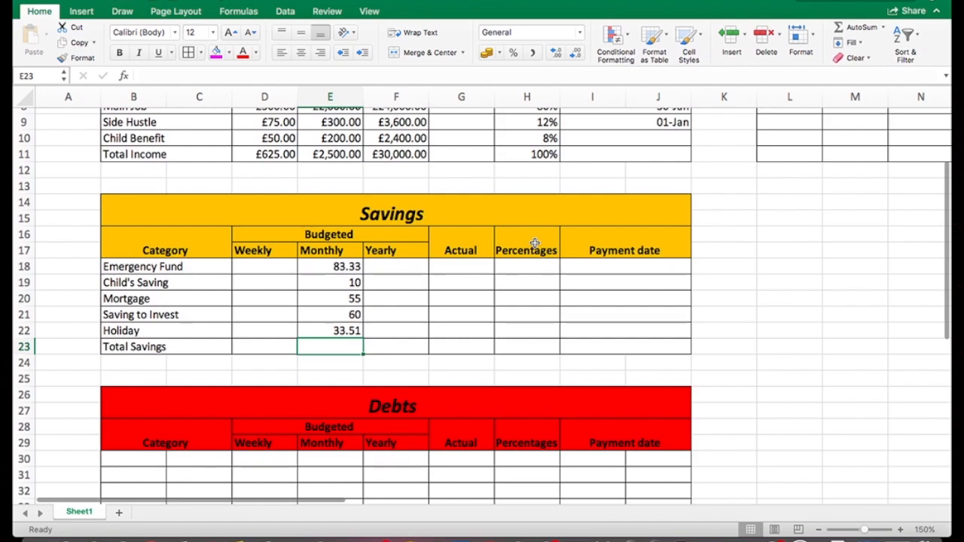
left_click(520, 349)
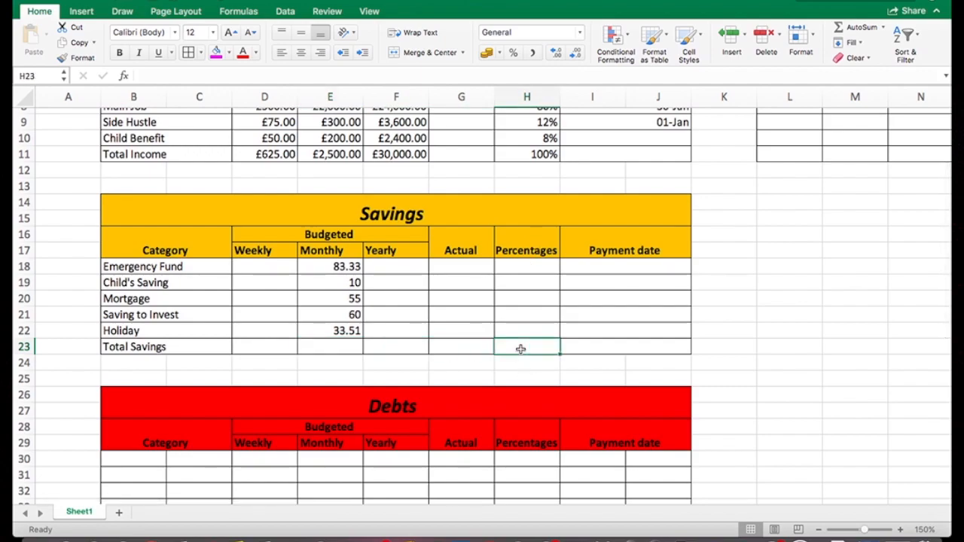
- Calculate the Emergency Fund's weekly amount in D18 with =E18/4 and fill the formula down to Total Savings in D23
scroll(521, 349, "up", 2)
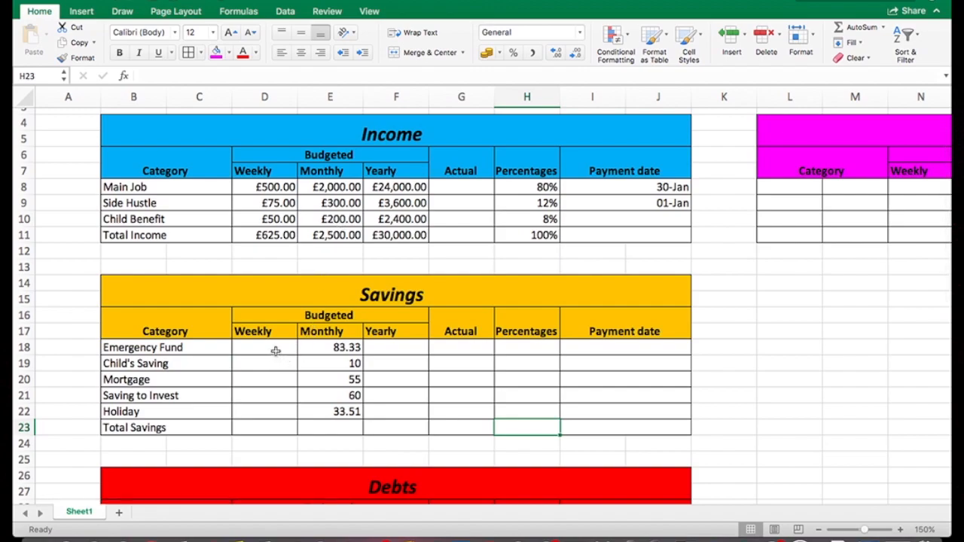
left_click(275, 351)
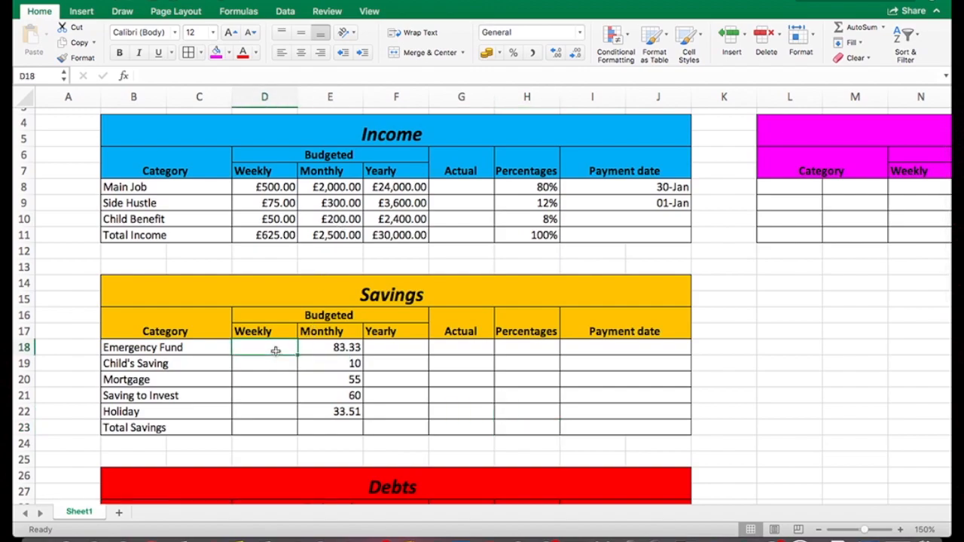
type("=")
left_click(343, 348)
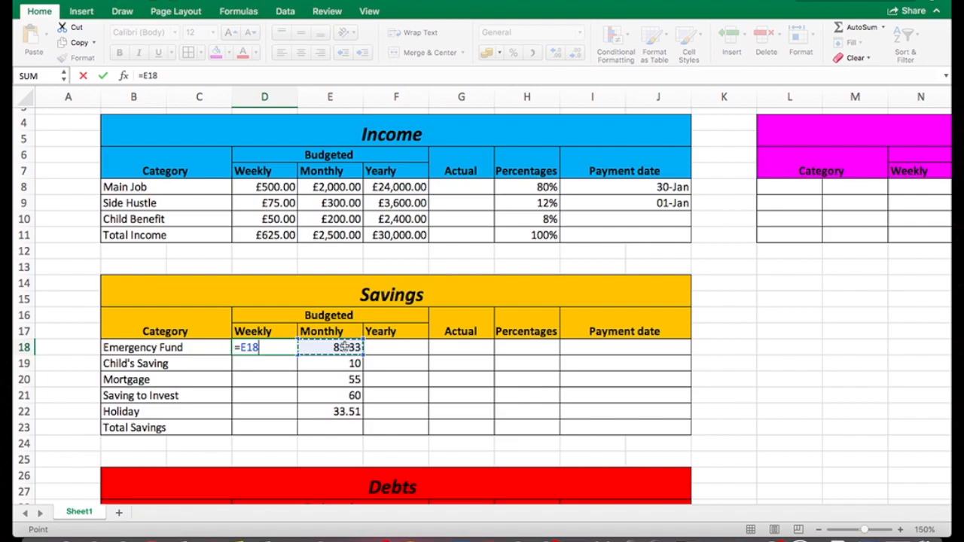
type("/4")
key("Return")
left_click(291, 355)
left_click_drag(290, 361, 290, 388)
left_click(291, 348)
left_click_drag(296, 355, 294, 428)
- Total the monthly savings amounts E18:E22 in E23 with AutoSum
left_click(340, 361)
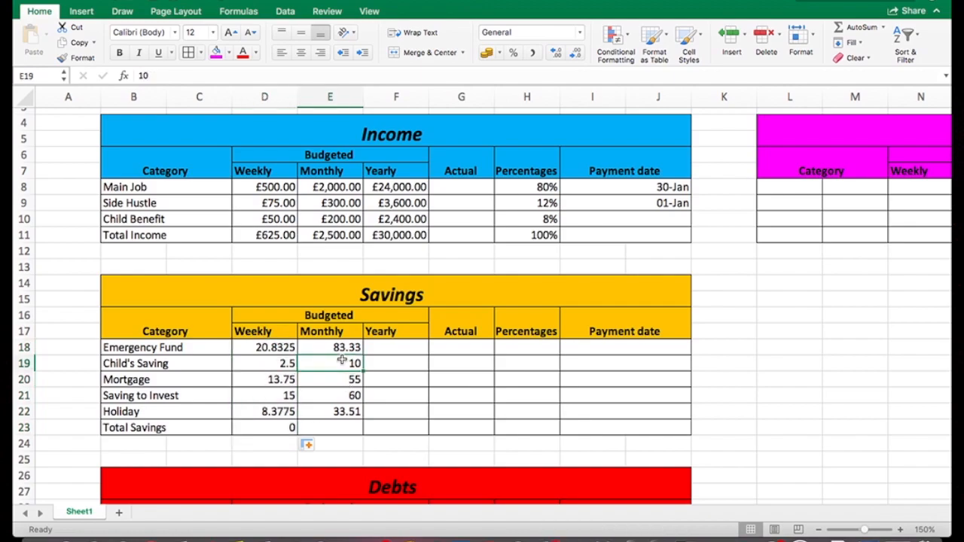
left_click(344, 350)
left_click_drag(344, 351, 346, 415)
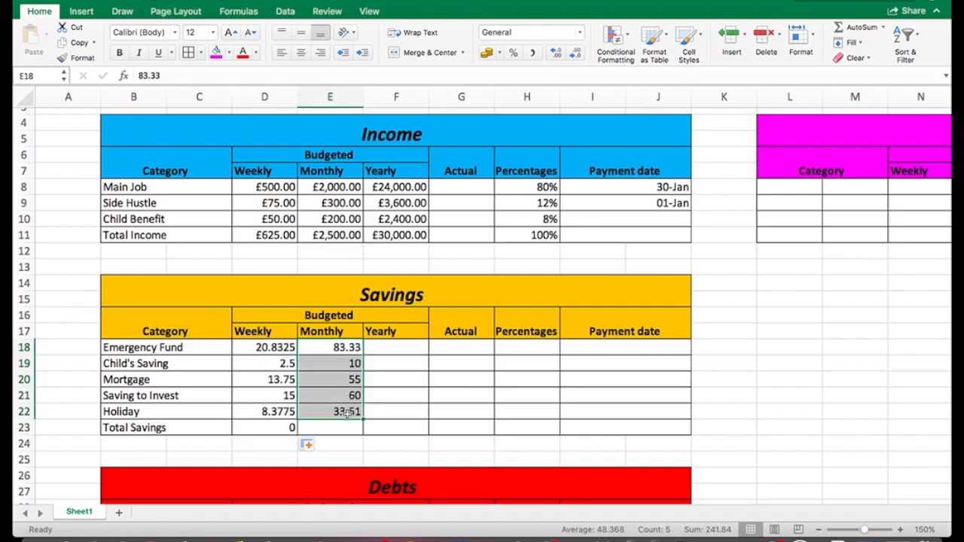
left_click(858, 27)
- Calculate the Emergency Fund's yearly amount in F18 with =E18*12 and fill the formula down to F23
left_click(410, 350)
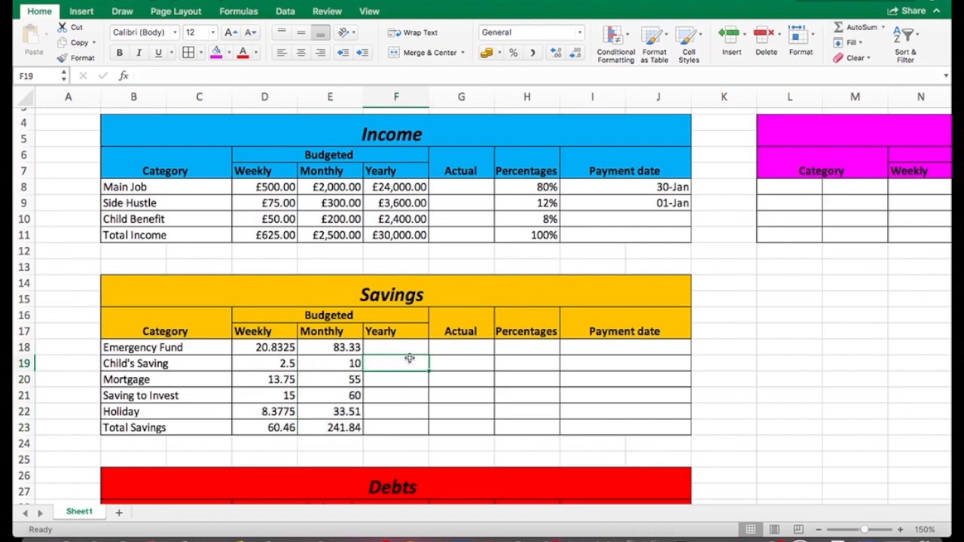
type("=")
left_click(348, 347)
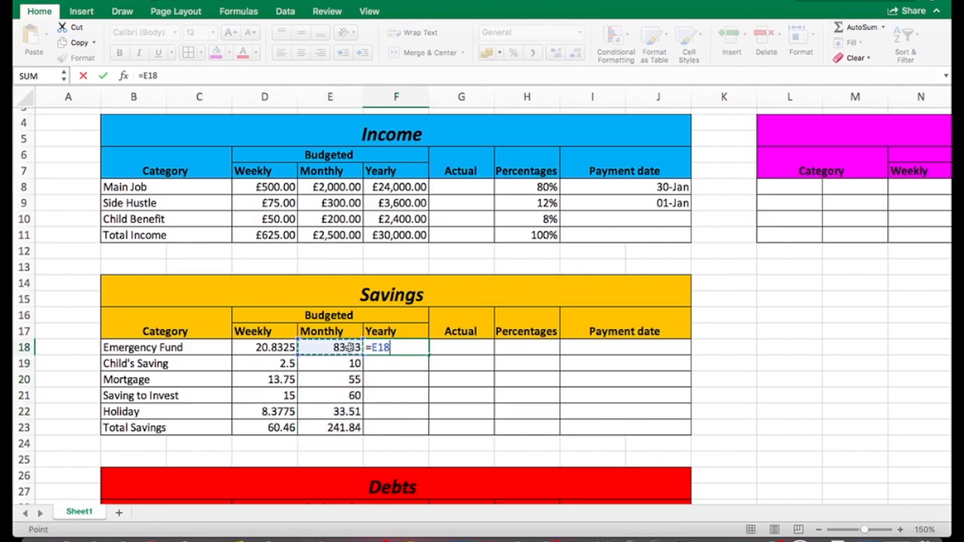
type("*12")
key("Return")
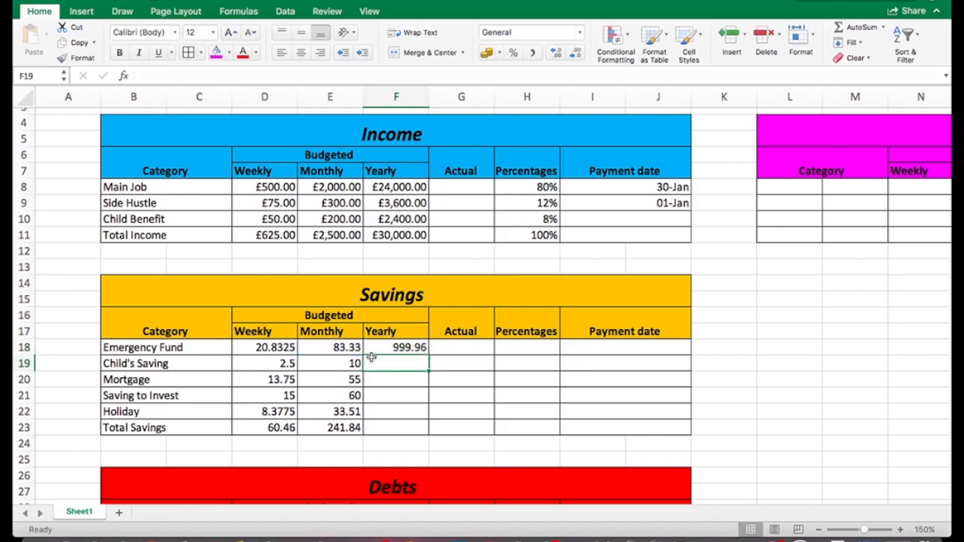
left_click(390, 350)
left_click_drag(428, 354, 427, 429)
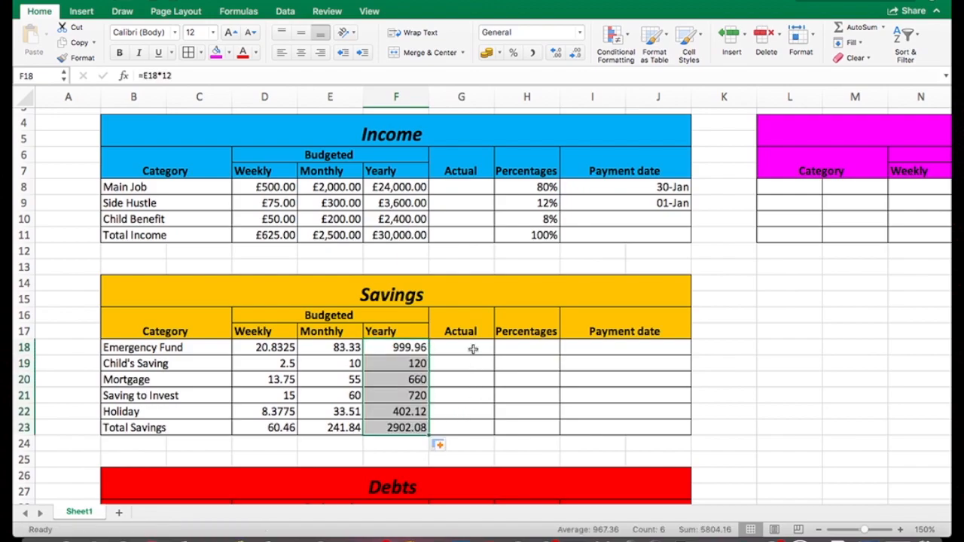
- Calculate the Emergency Fund's share of total monthly income in H18 with =E18/$E$11
left_click(514, 352)
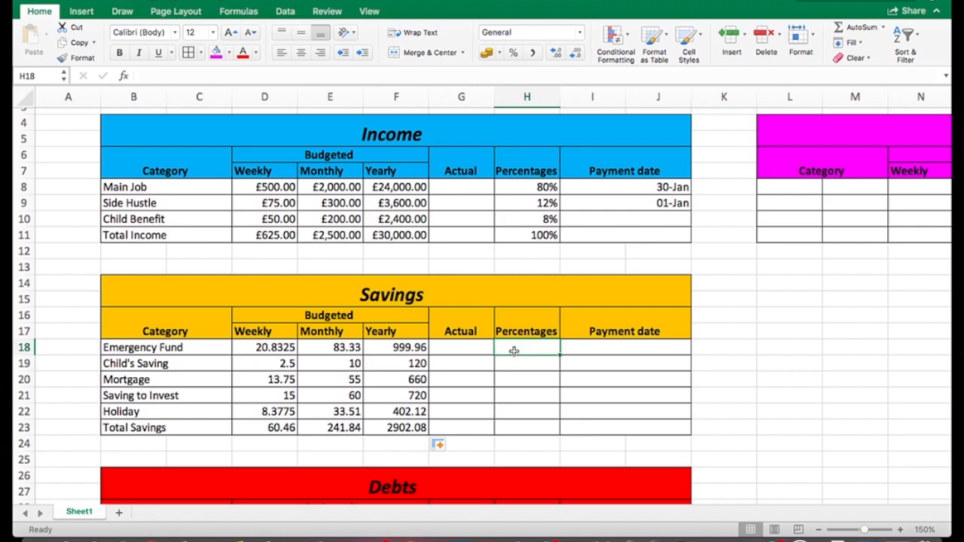
left_click(344, 351)
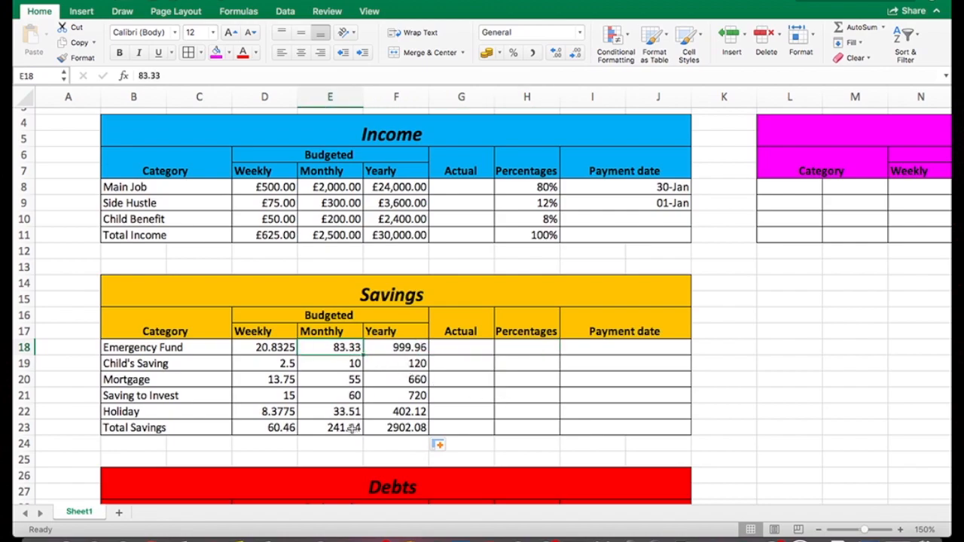
left_click(342, 235)
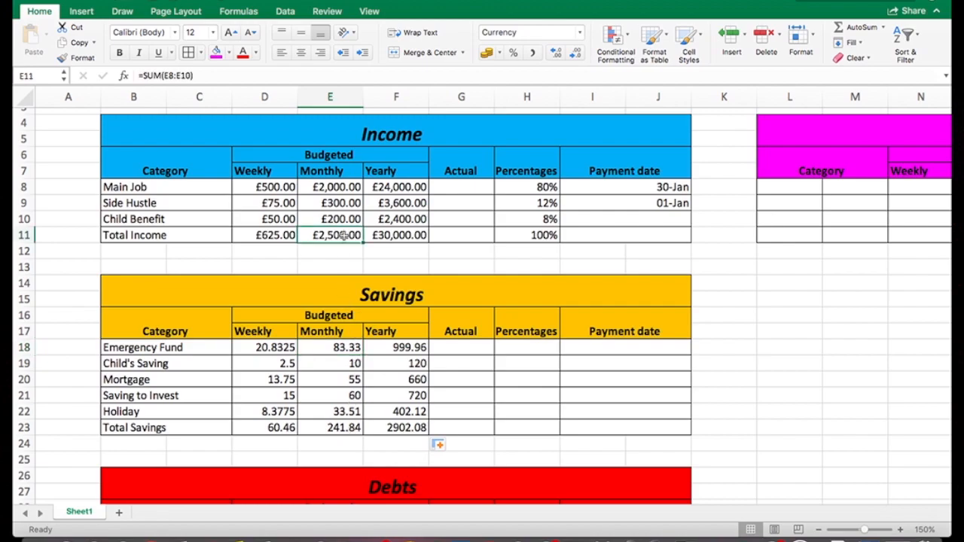
left_click(515, 349)
type("=")
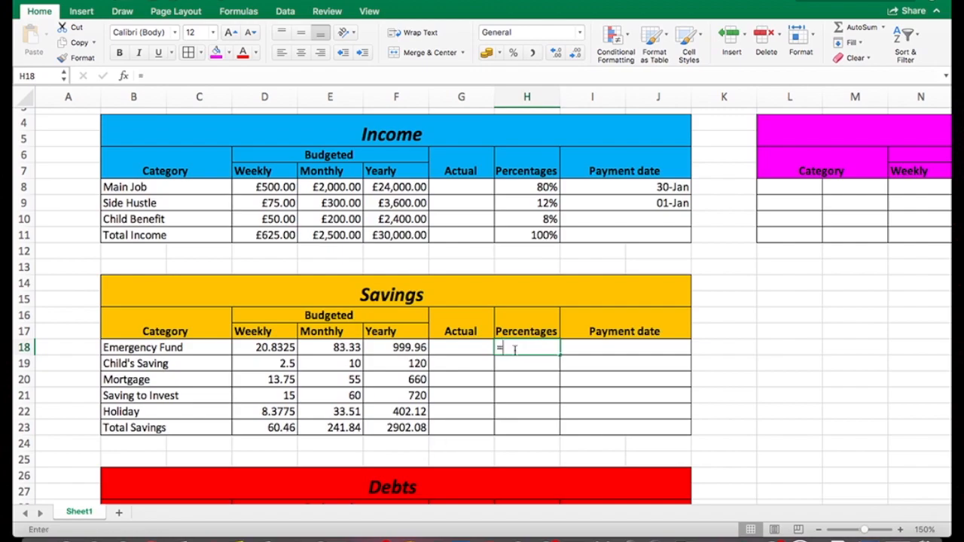
left_click(344, 348)
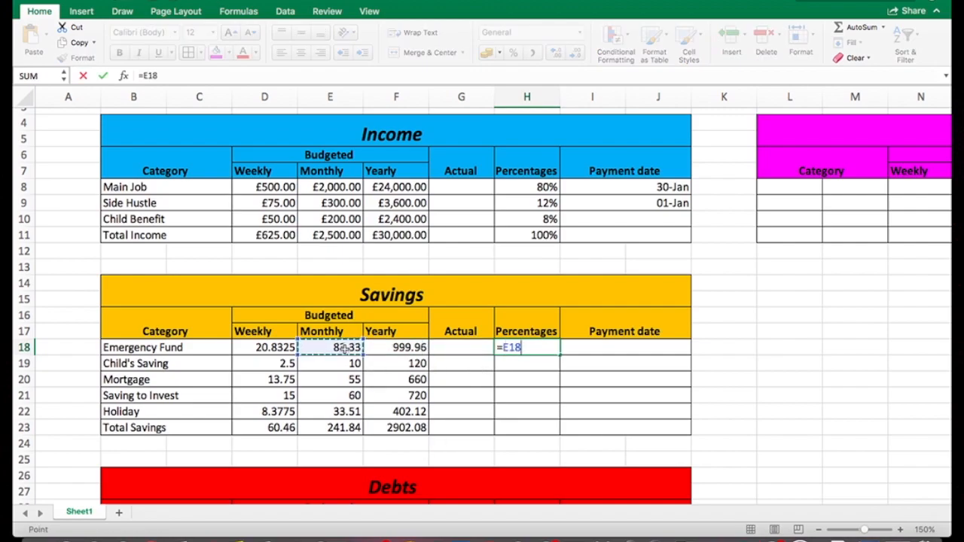
type("/")
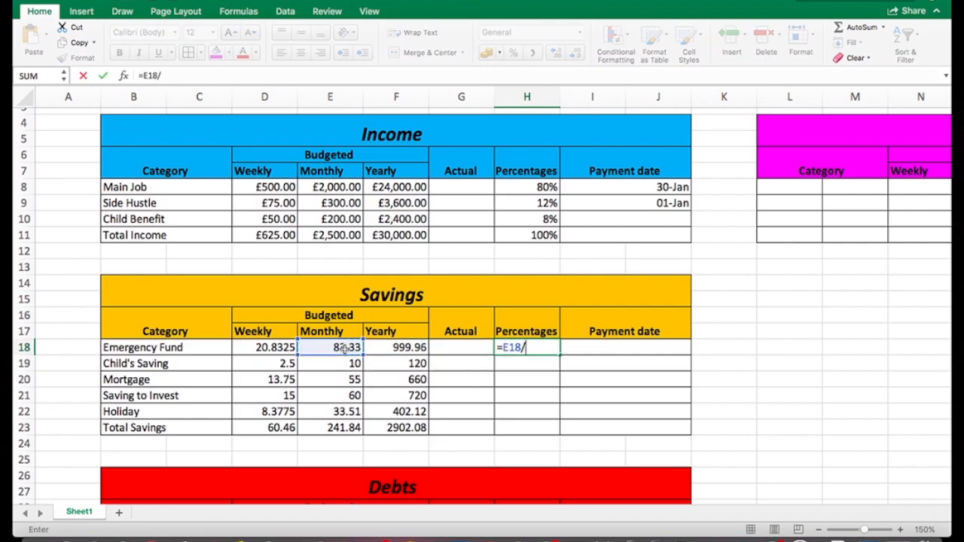
left_click(338, 239)
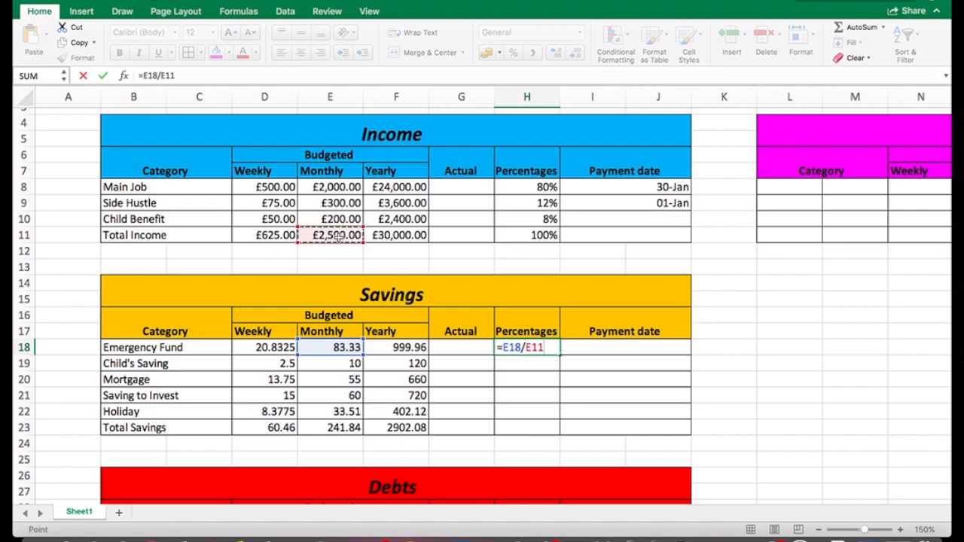
key("F4")
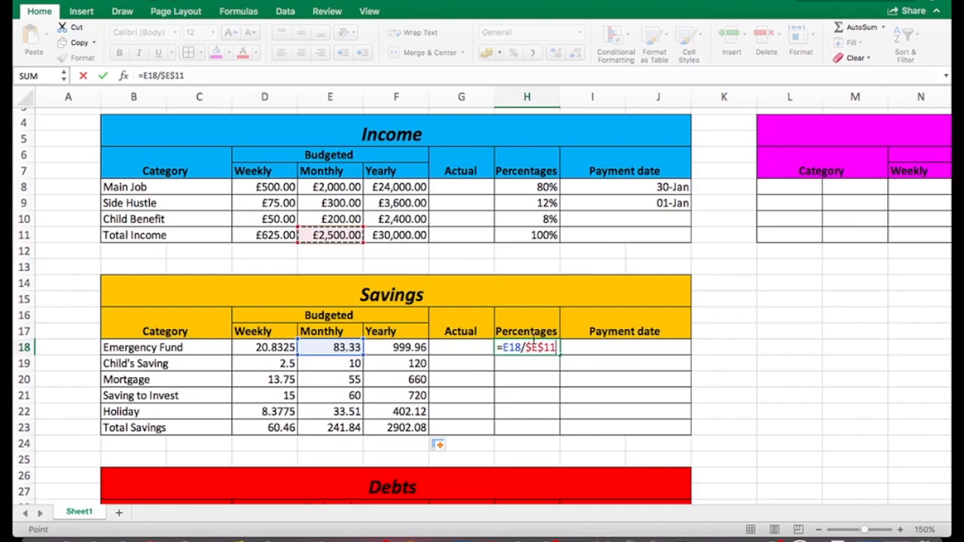
key("Return")
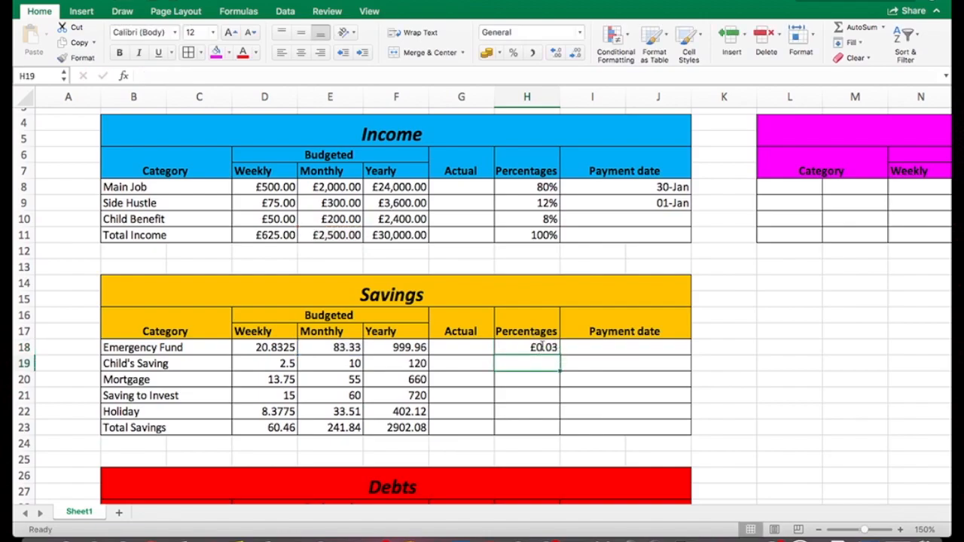
- Format H18 as a percentage and fill its formula down to Total Savings in H23
left_click(555, 348)
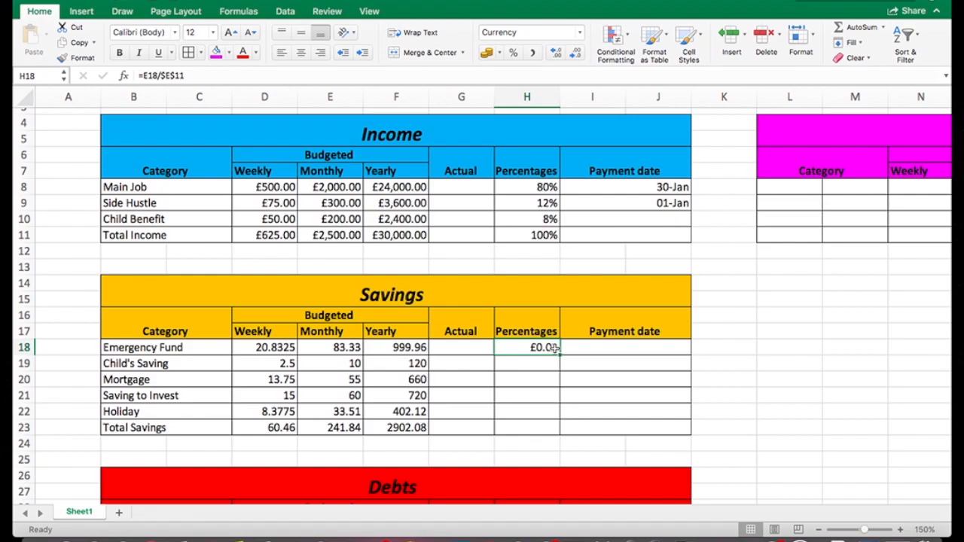
left_click(516, 52)
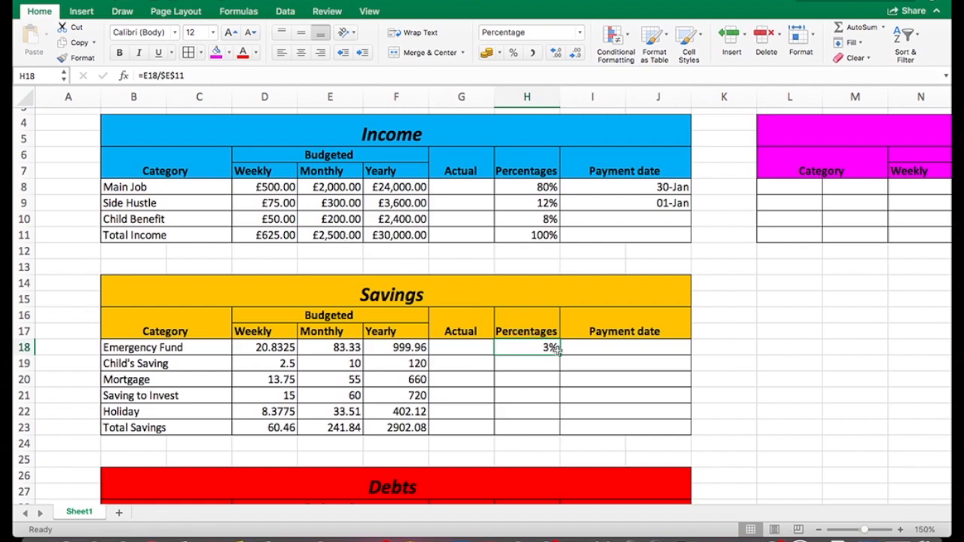
left_click_drag(554, 352, 557, 429)
left_click(546, 429)
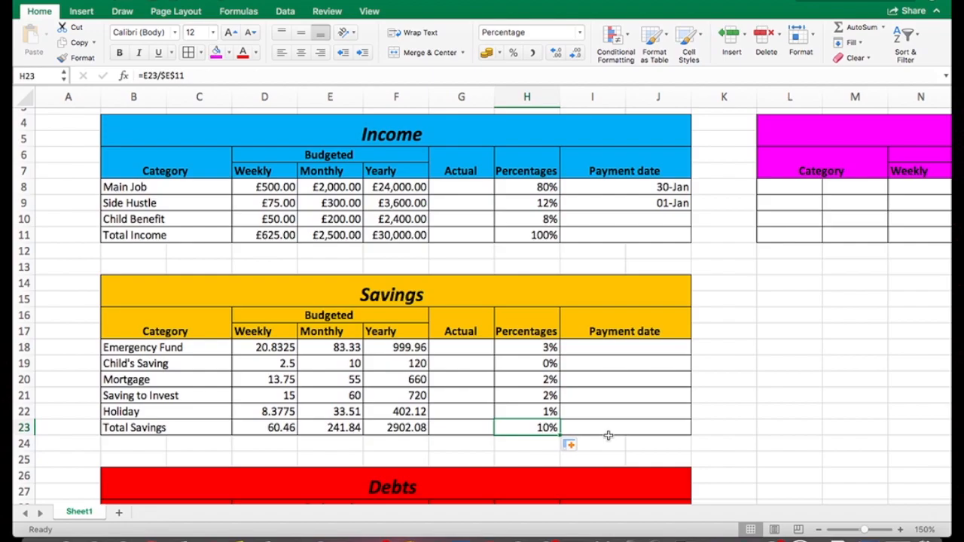
- Merge the Debts table's Category cells B30:C33 and Payment date cells I30:J33 across each row
scroll(608, 435, "down", 5)
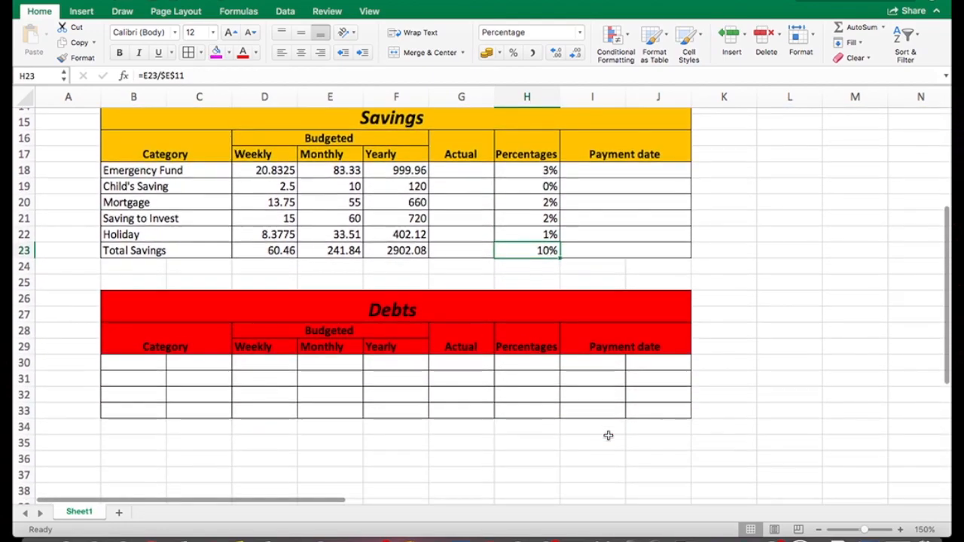
scroll(609, 435, "up", 4)
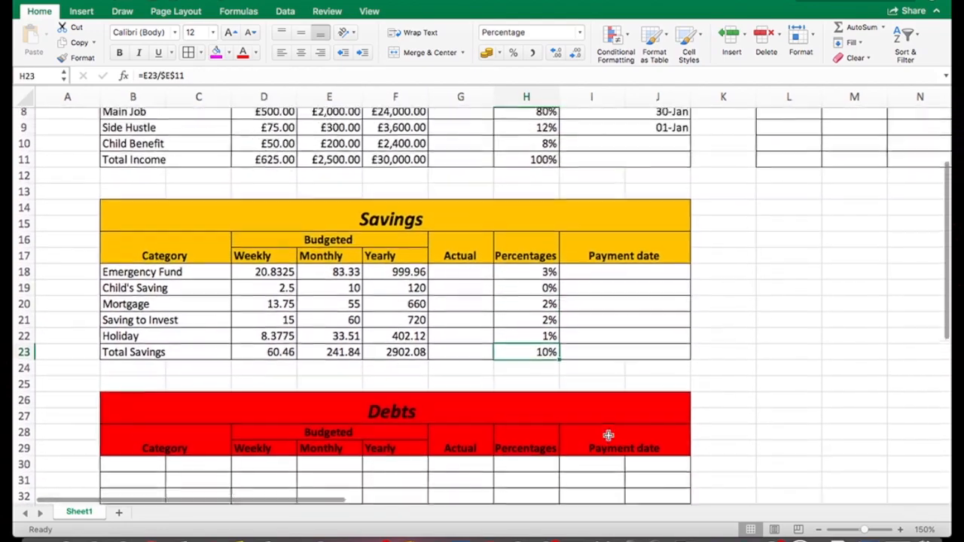
scroll(609, 435, "down", 3)
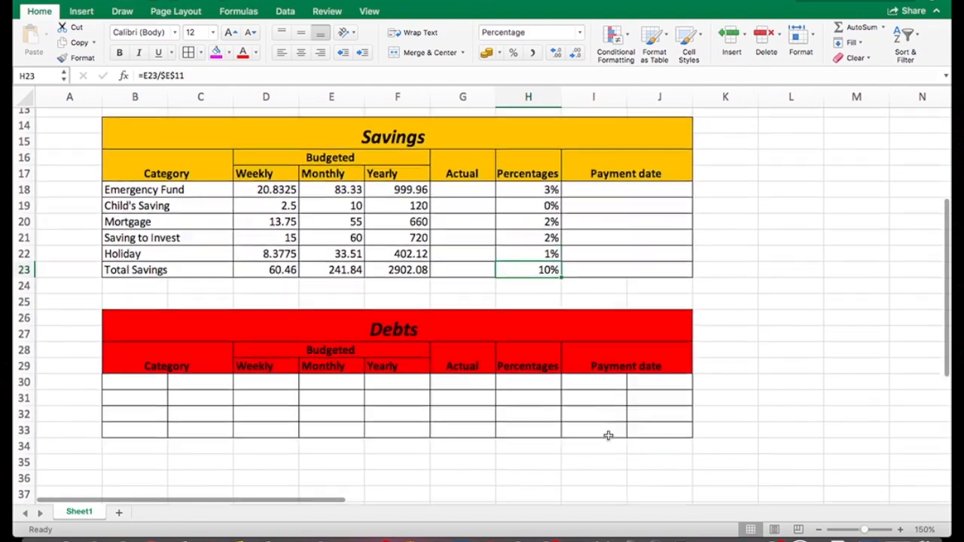
scroll(609, 436, "down", 1)
left_click_drag(134, 368, 197, 416)
left_click(462, 52)
left_click(422, 89)
left_click_drag(577, 368, 646, 414)
left_click(463, 52)
left_click(422, 88)
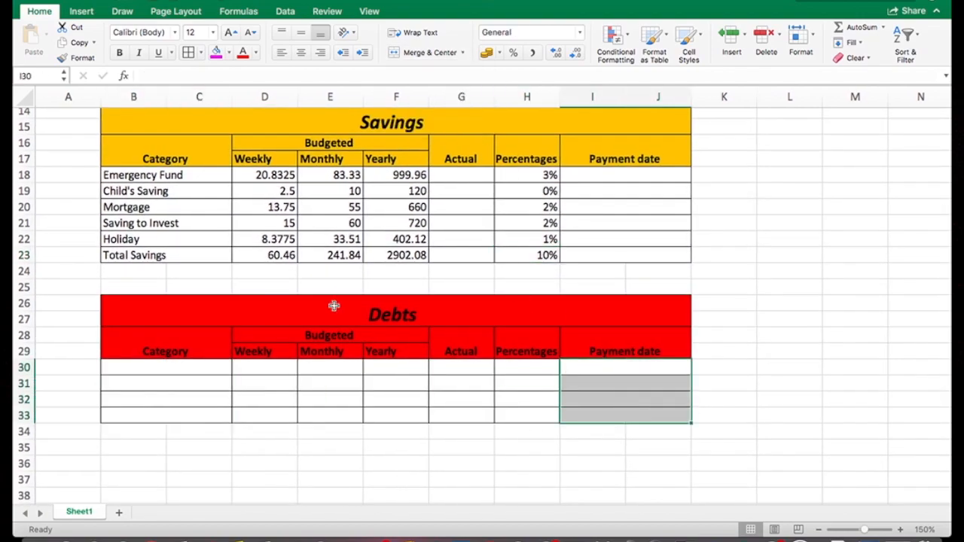
- Enter the debt categories Barclays, Halifax, Santander and Family & Friends in B30 through B33
left_click(319, 370)
left_click(203, 369)
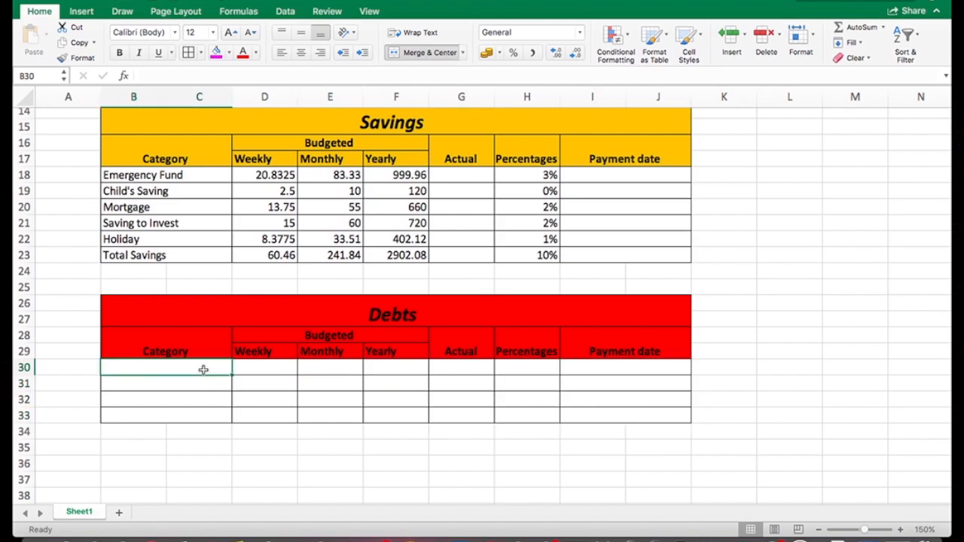
type("Barclays")
key("Return")
type("Halifax")
key("Return")
type("Santander")
key("Return")
type("Family ")
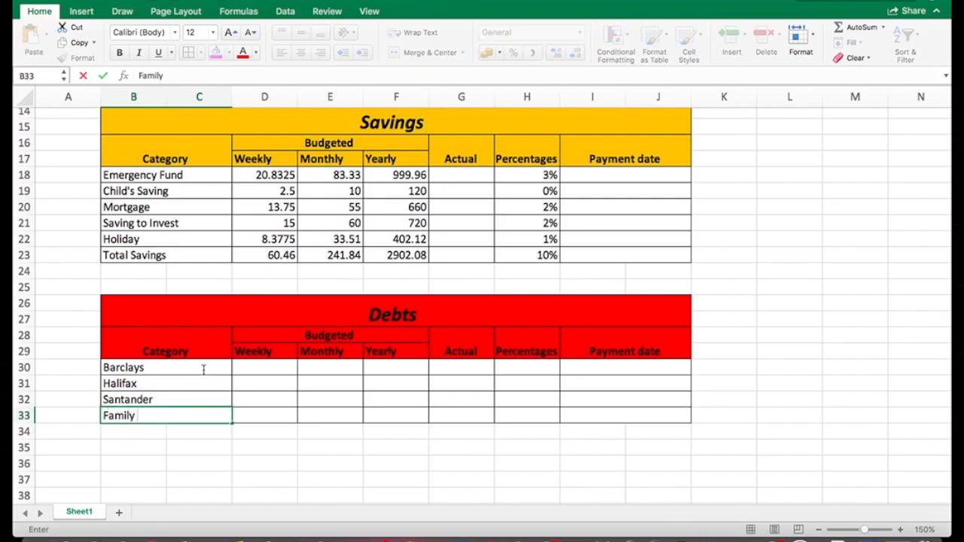
type("and& Friends")
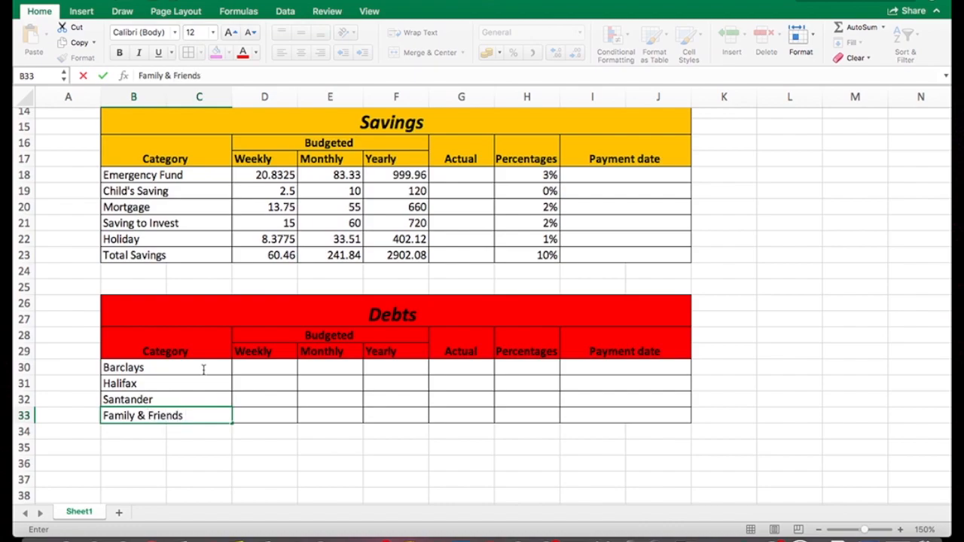
key("Return")
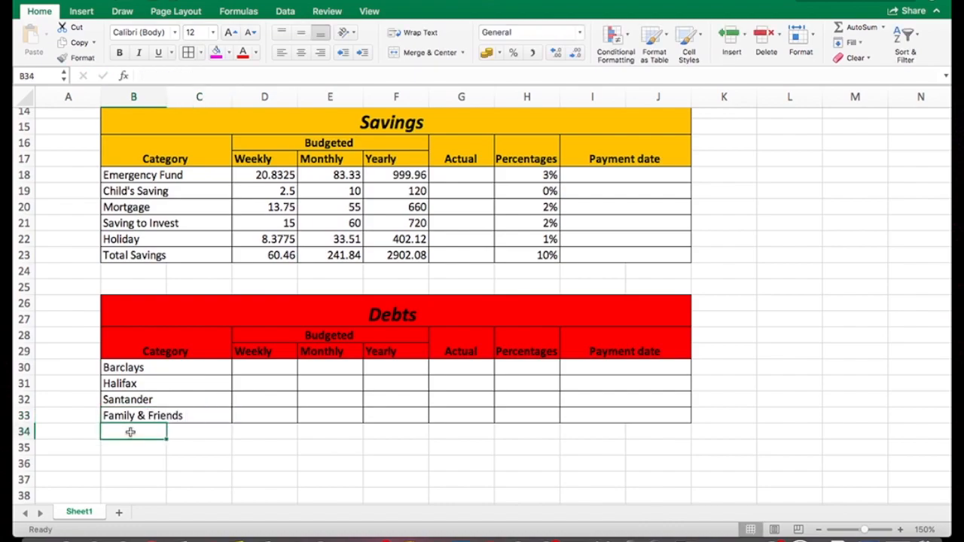
- Extend the Debts table with bordered rows 34 and 35, merging B34:C35 and I34:J35 across each row
left_click_drag(130, 432, 607, 441)
left_click(188, 52)
left_click_drag(136, 431, 203, 448)
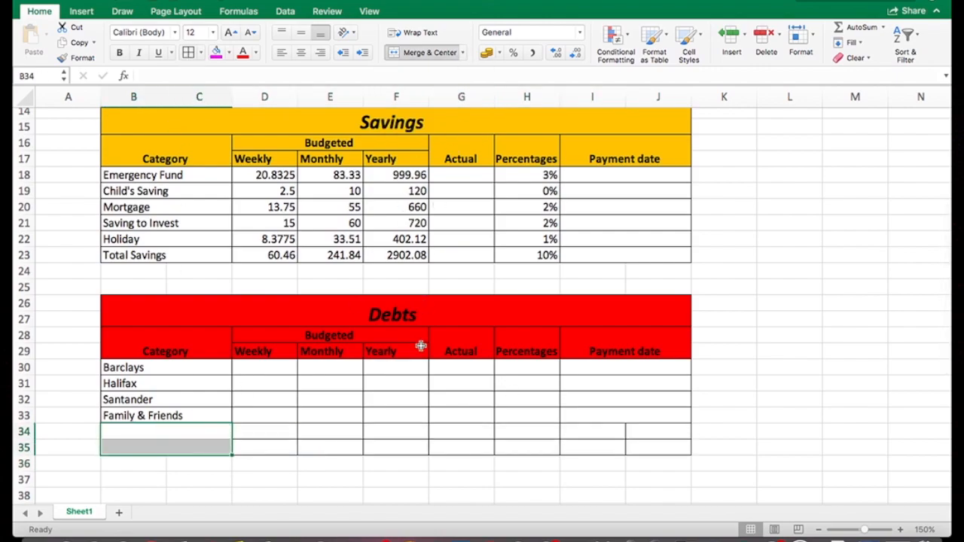
left_click_drag(592, 432, 657, 447)
left_click(463, 52)
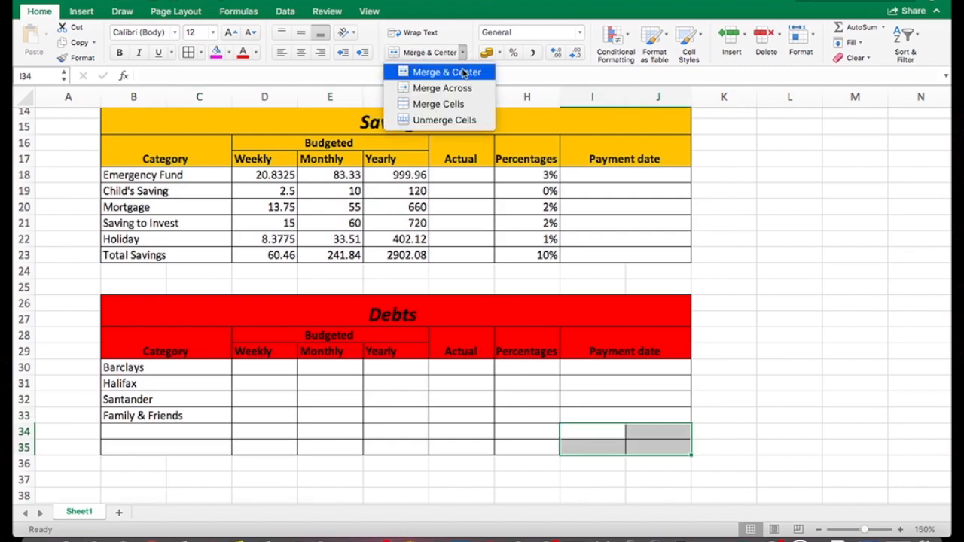
left_click(465, 87)
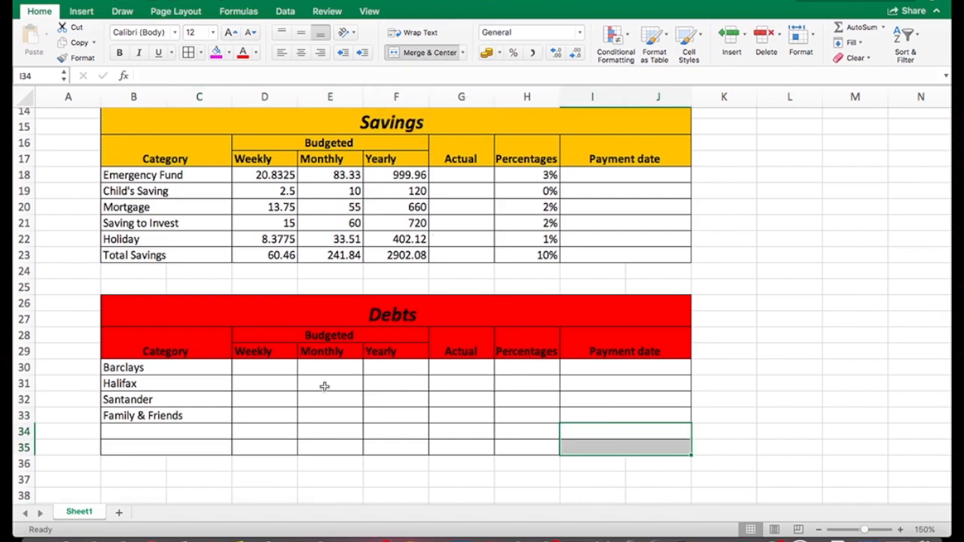
- Add a bordered row 36 to the Debts table, merging B36:C36 and I36:J36 across
left_click_drag(127, 465, 637, 467)
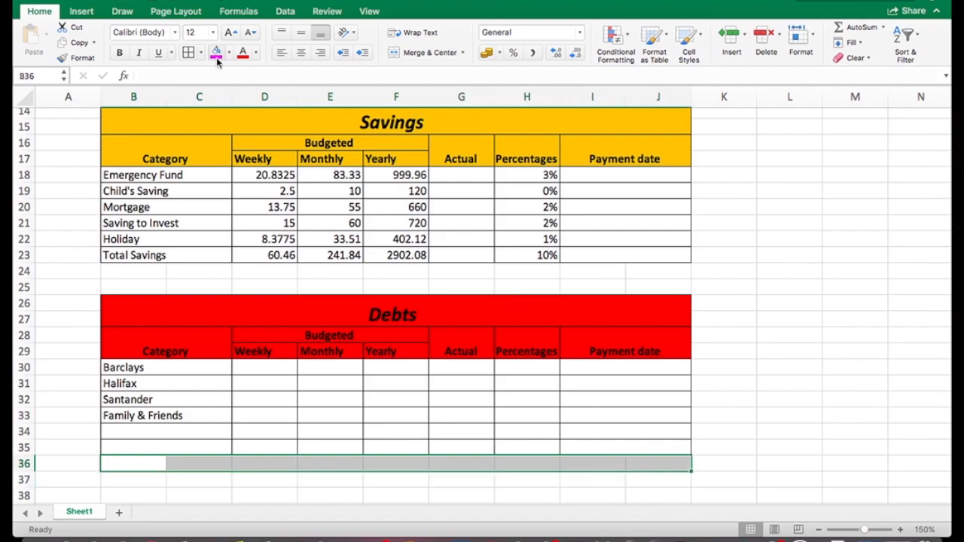
left_click(462, 52)
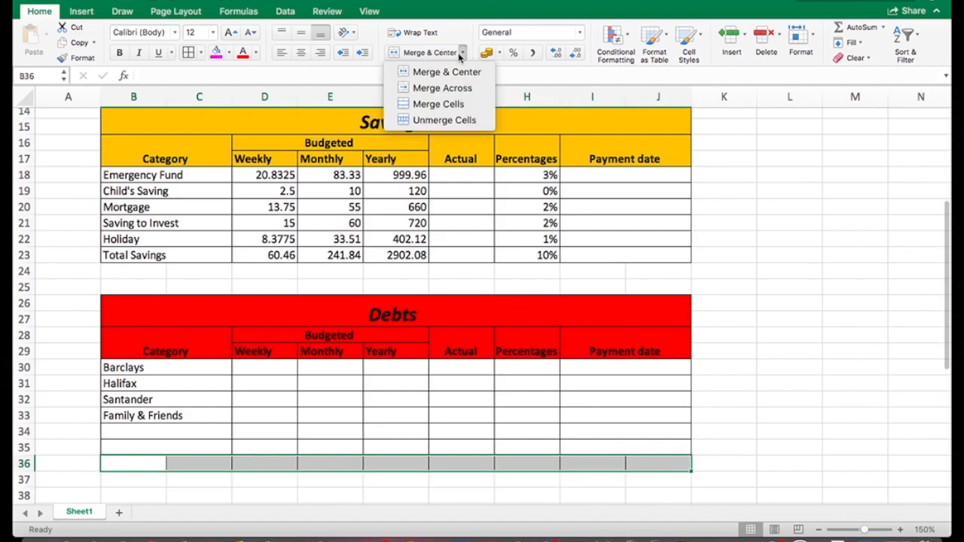
left_click(461, 89)
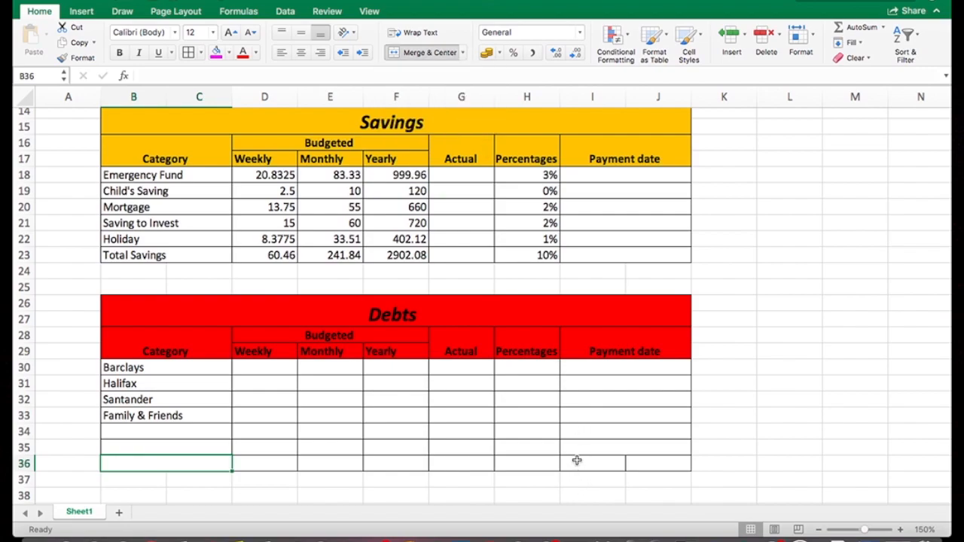
left_click_drag(576, 460, 660, 461)
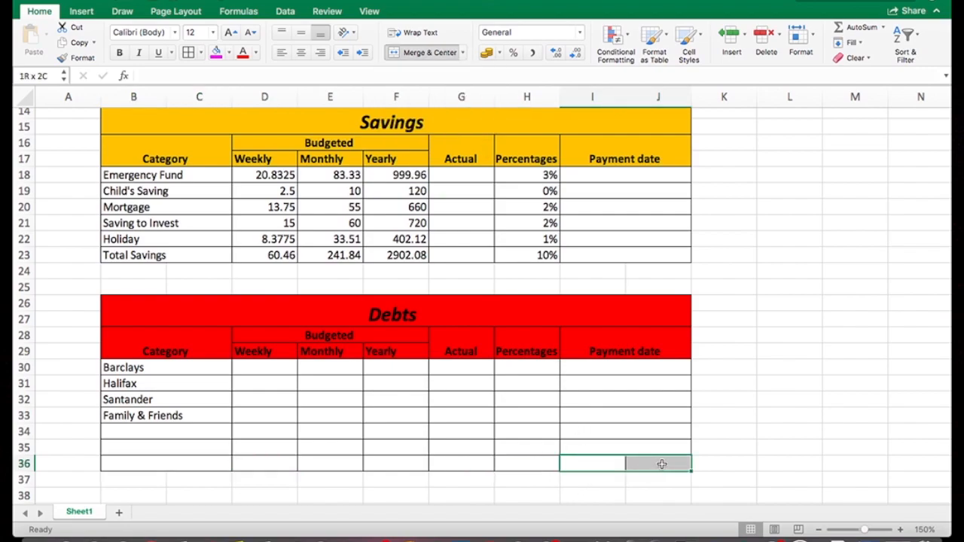
left_click(461, 54)
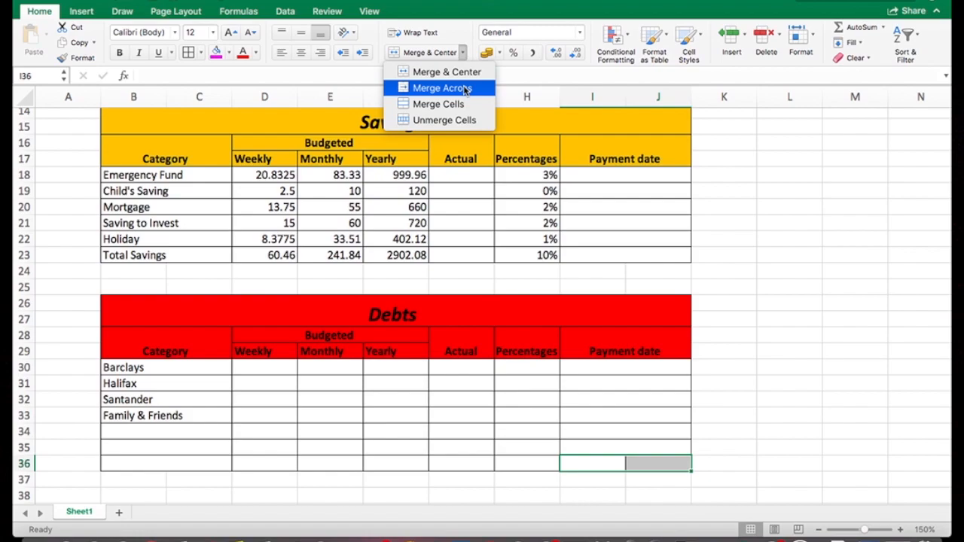
left_click(466, 89)
- Label the added Debts rows Next, Very and Totals in B34 through B36
left_click(133, 430)
type("Next")
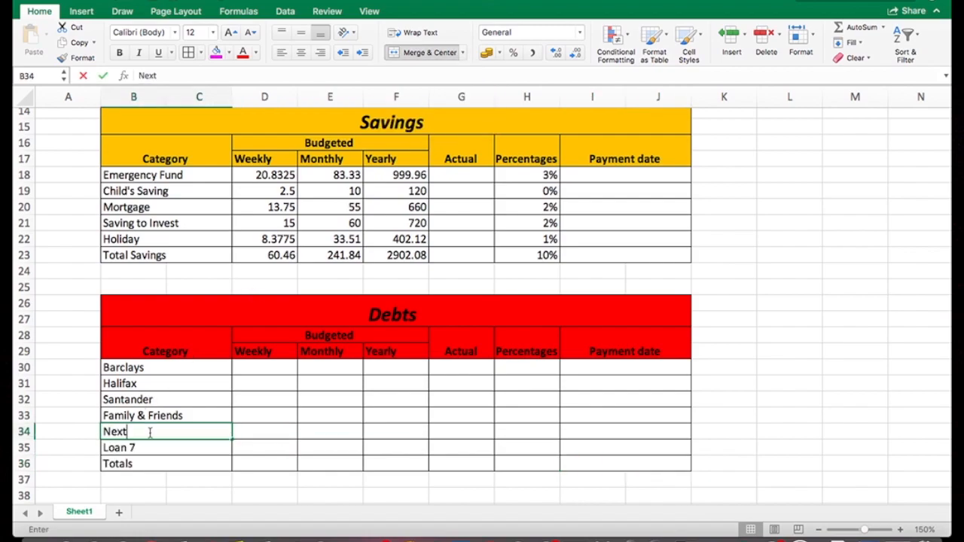
left_click(155, 450)
type("Very")
left_click(173, 478)
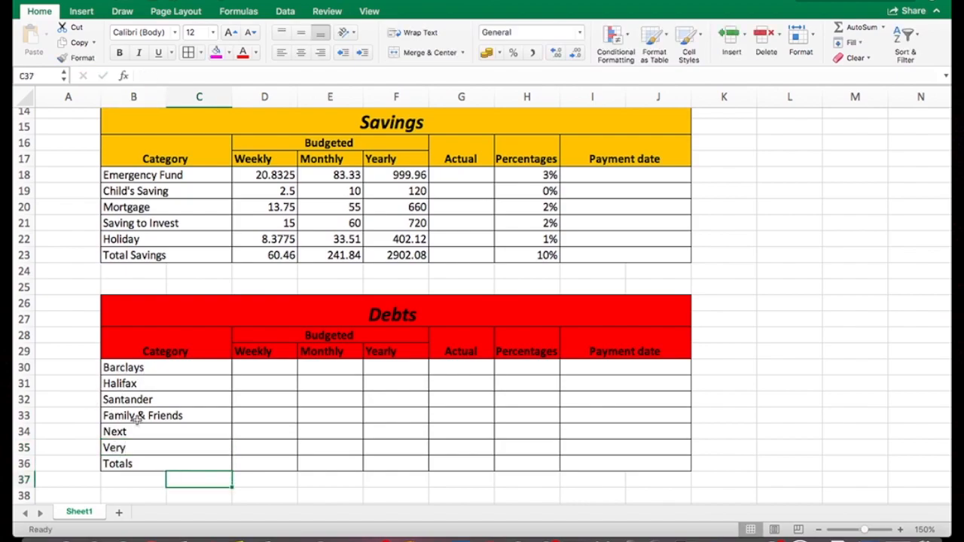
- Enter the monthly debt amounts 20, 10, 28, 356, 80 and 10 in E30 through E35
left_click(264, 430)
left_click(310, 367)
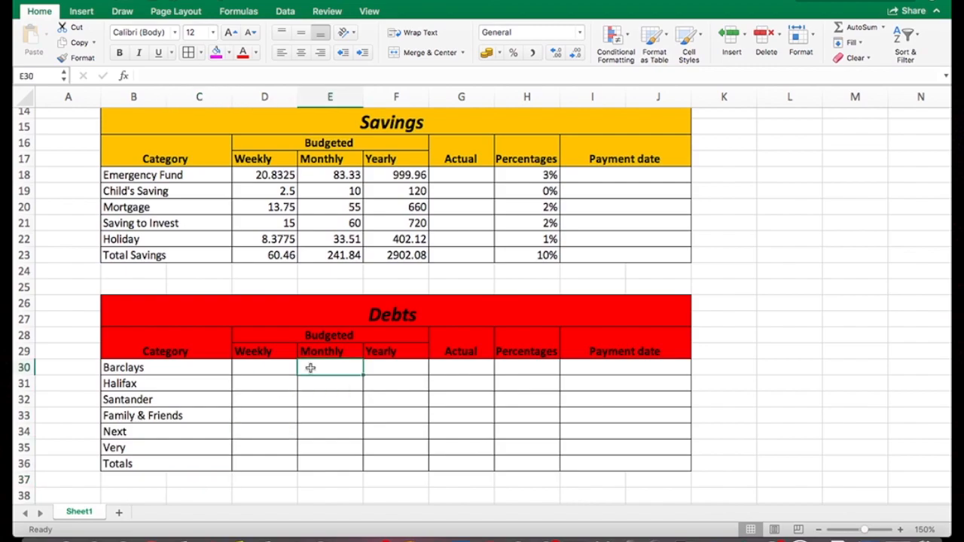
type("2")
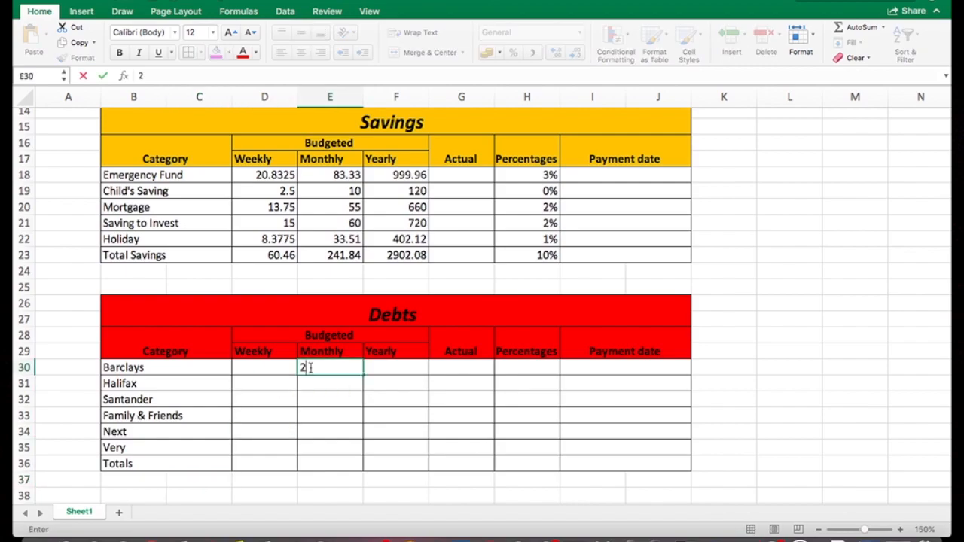
type("0")
key("Return")
type("10")
key("Return")
type("28")
key("Return")
type("356")
key("Return")
type("80")
key("Return")
type("10")
key("Return")
- Format the monthly savings amounts E18:E23 as Currency
left_click_drag(339, 174, 342, 254)
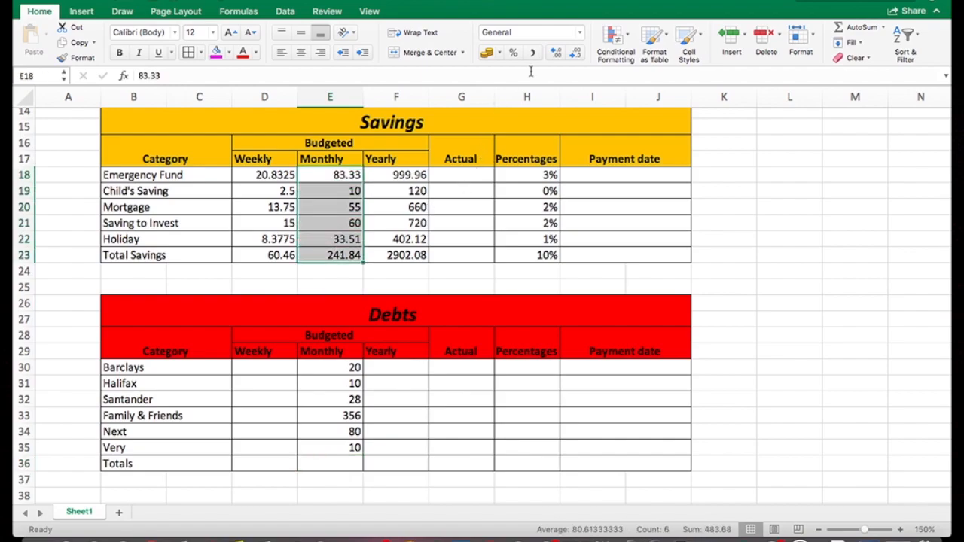
left_click(580, 32)
left_click(561, 99)
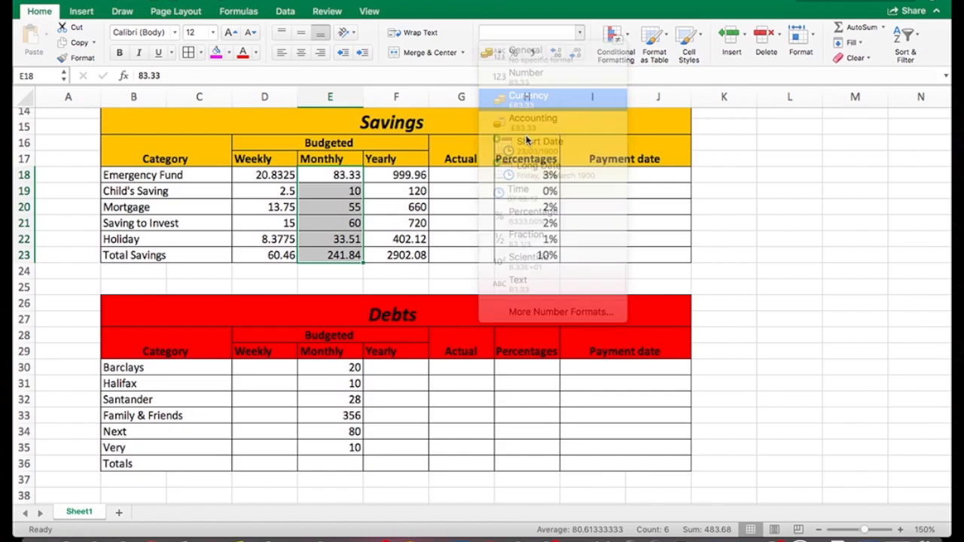
scroll(435, 203, "up", 5)
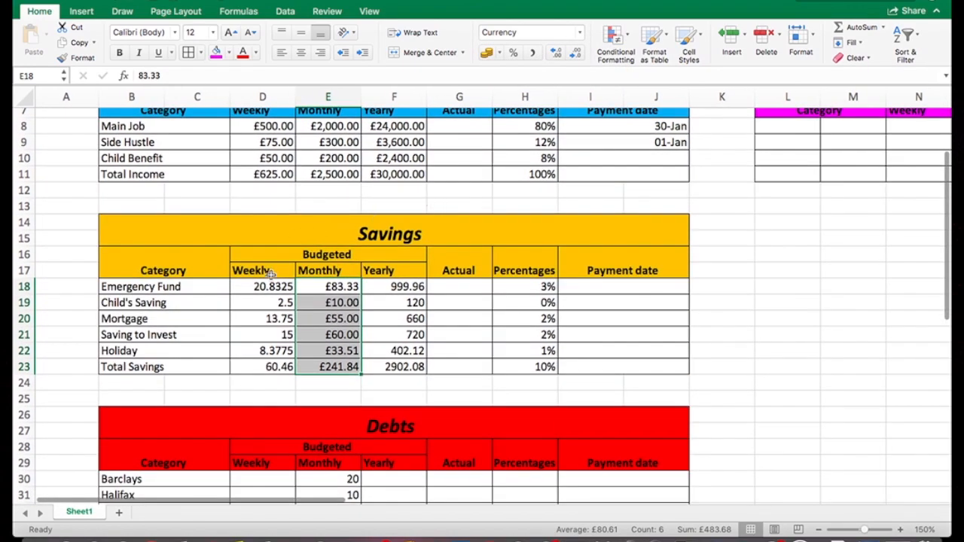
- Format the weekly, monthly and yearly savings amounts in D18:F24 as Currency
left_click_drag(267, 286, 413, 375)
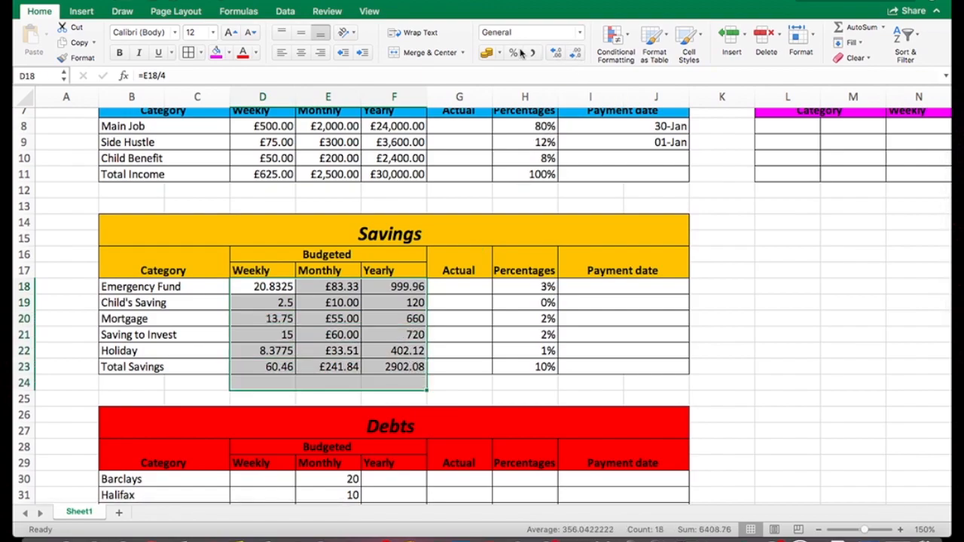
left_click(580, 33)
left_click(554, 101)
left_click(459, 327)
- Format the weekly, monthly and yearly cells of the Debts table, D30:F36, as Currency
scroll(459, 328, "down", 5)
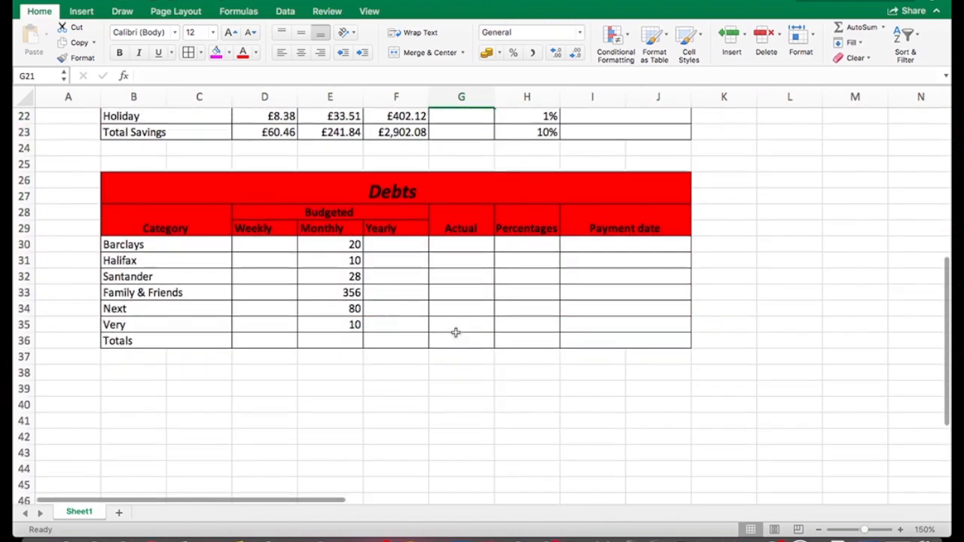
left_click_drag(261, 230, 404, 335)
left_click(552, 35)
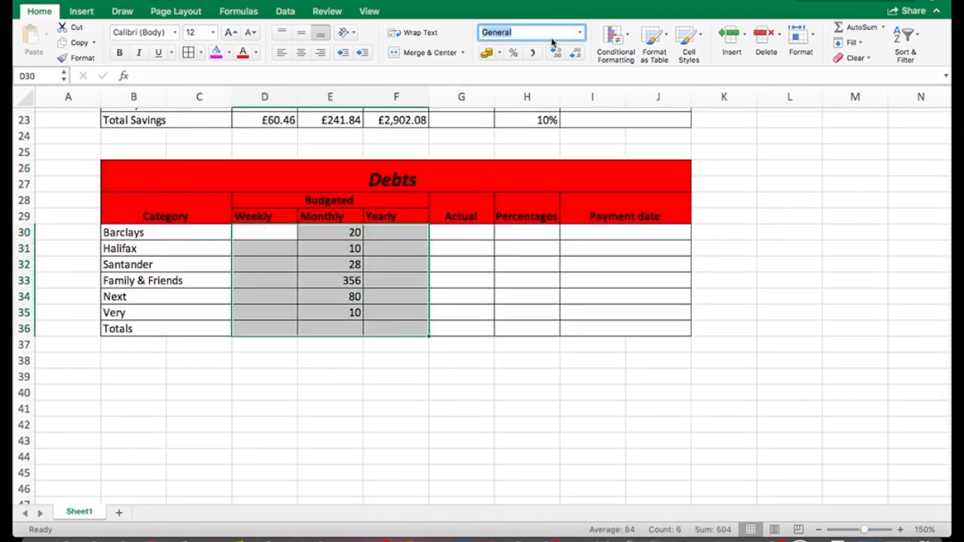
left_click(579, 36)
left_click(555, 89)
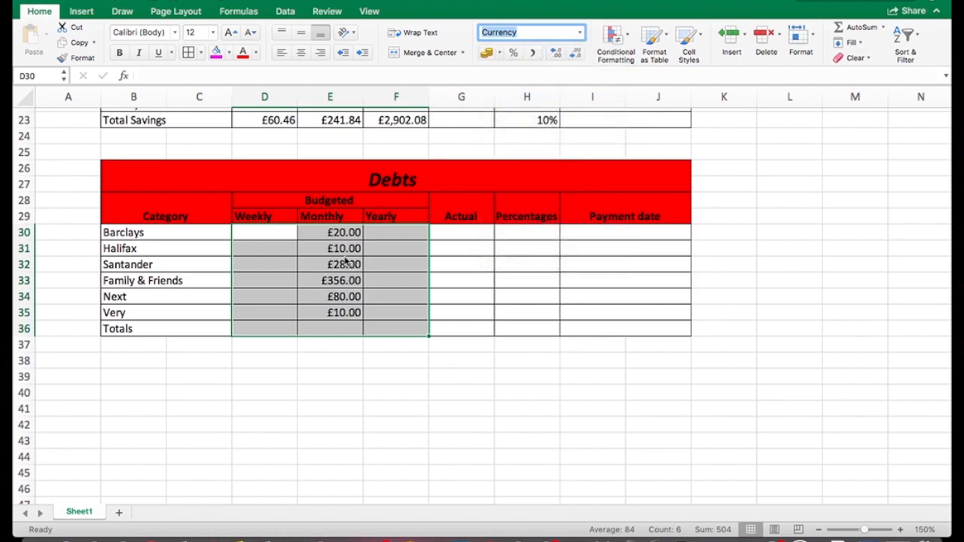
- Total the monthly debt amounts E30:E35 in E36 with AutoSum
left_click(348, 278)
left_click_drag(348, 238, 357, 311)
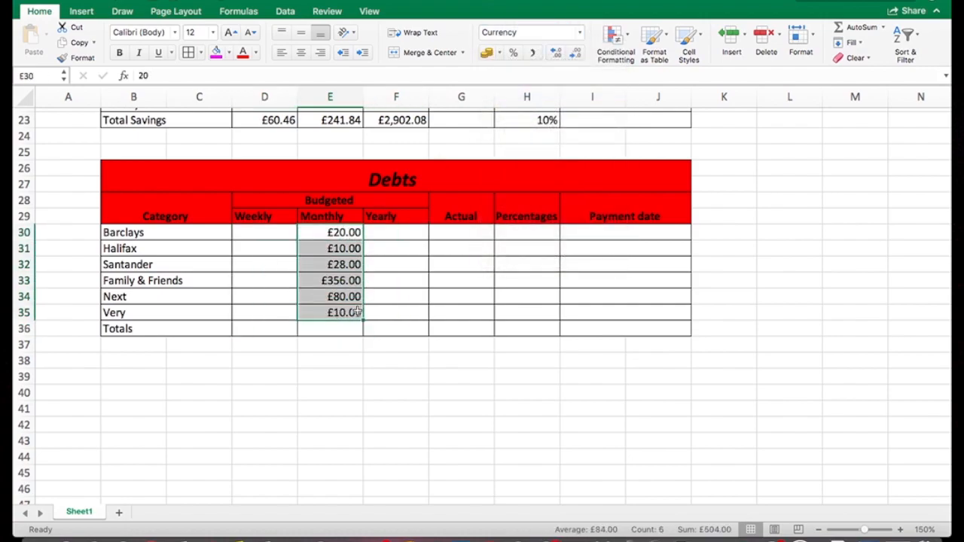
left_click(859, 27)
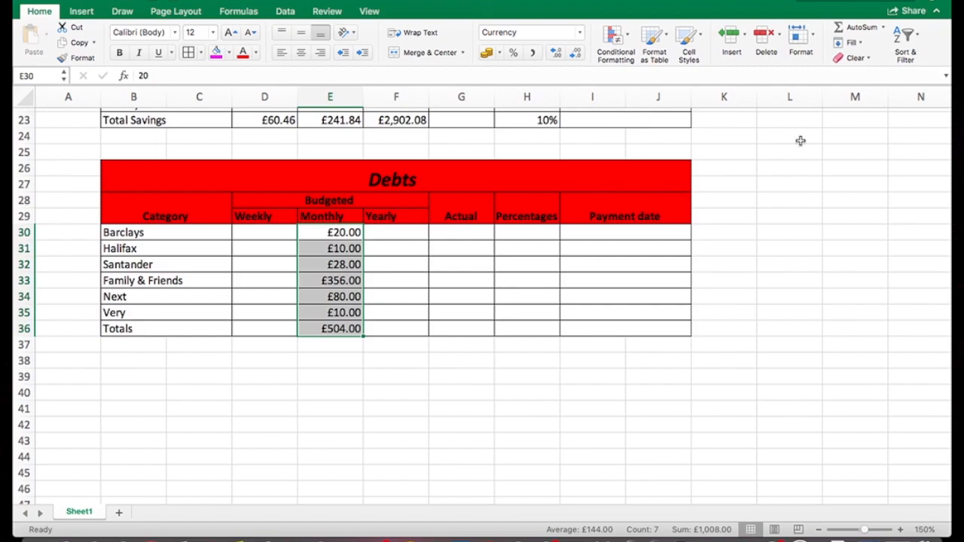
- Calculate the weekly debts with =E30/4 in D30 and fill the formula down to D36
left_click(283, 234)
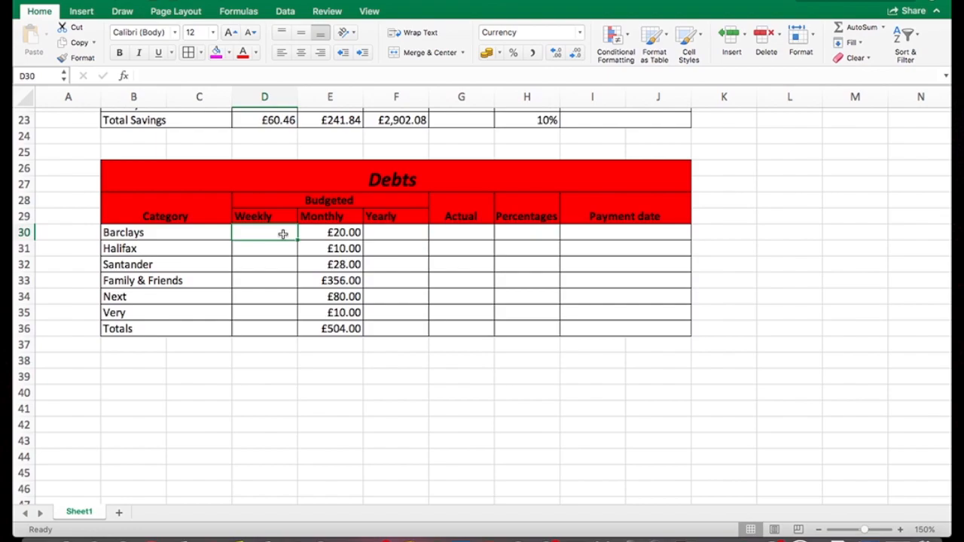
type("=")
left_click(327, 233)
type("/")
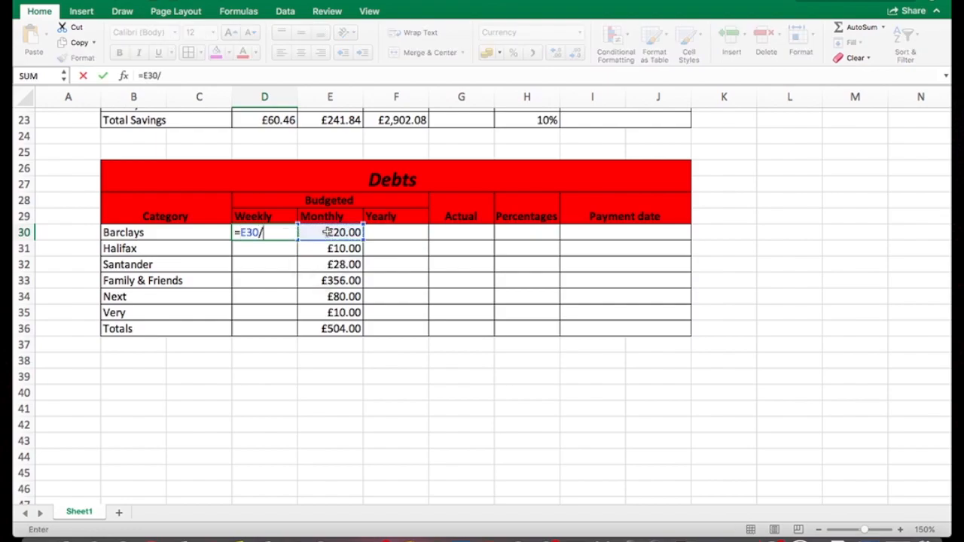
type("4")
key("Return")
left_click(286, 235)
left_click_drag(297, 241, 305, 344)
scroll(353, 352, "right", 2)
scroll(352, 352, "up", 1)
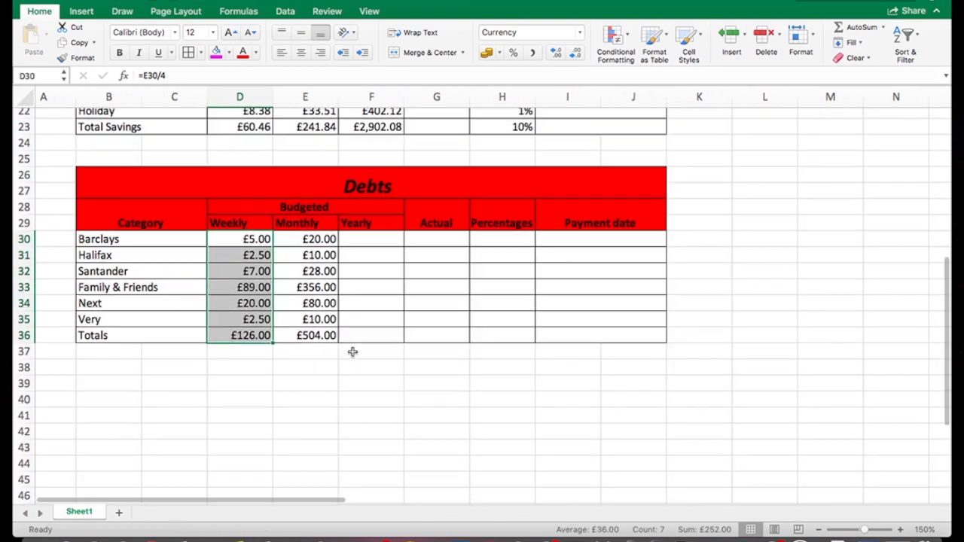
- Change the Debts table's total row label in B36 to Totals Debts
left_click(138, 331)
double_click(140, 332)
type("De")
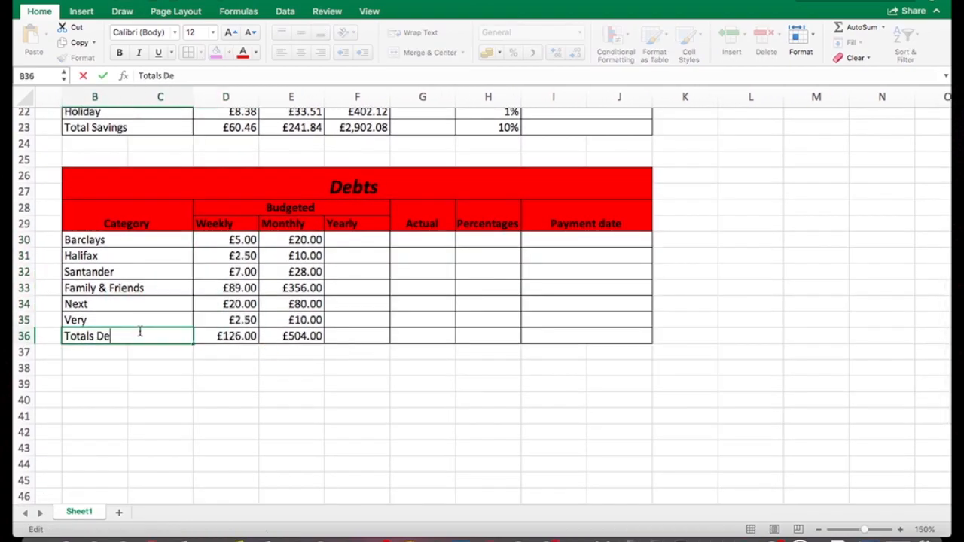
type("bts")
- Calculate the yearly debts with =E30*12 in F30 and fill the formula down to F36
left_click(355, 241)
type("=")
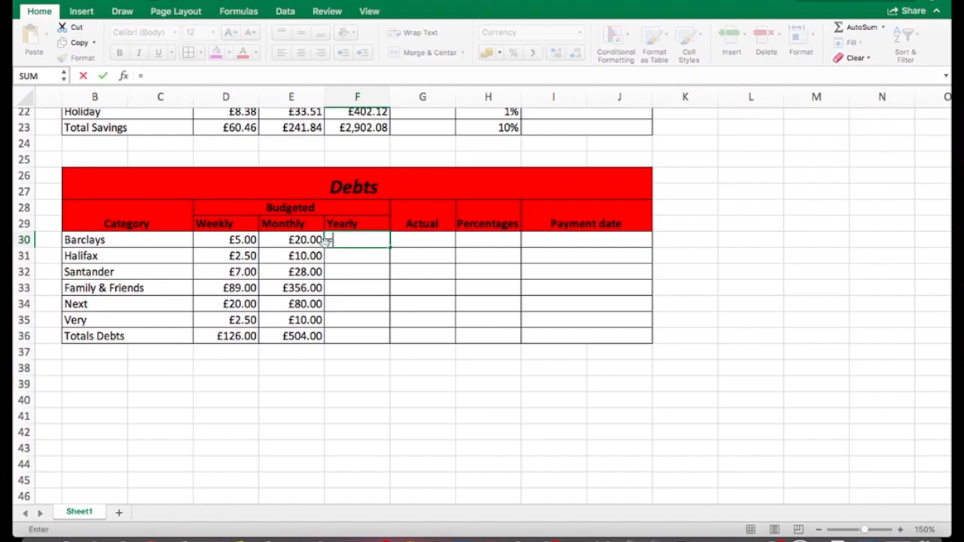
left_click(303, 239)
type("*12")
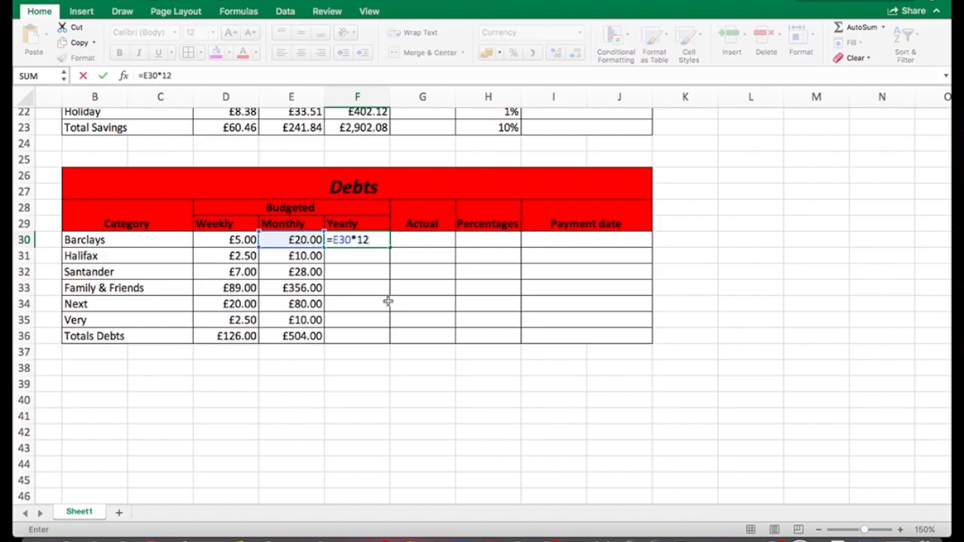
key("Return")
left_click(380, 239)
left_click_drag(389, 248, 382, 336)
left_click(456, 349)
- Enter the percentage formula =E30/$E$11 in H30, dividing the Barclays monthly debt by the monthly total income
scroll(467, 317, "up", 3)
left_click(480, 281)
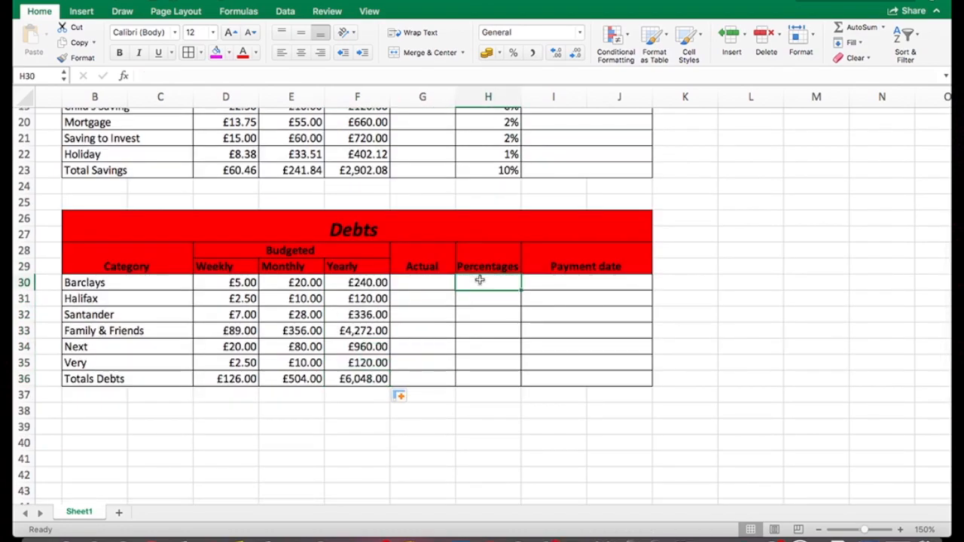
scroll(480, 280, "up", 4)
scroll(480, 280, "left", 1)
type("=")
left_click(301, 465)
type("/")
left_click(324, 157)
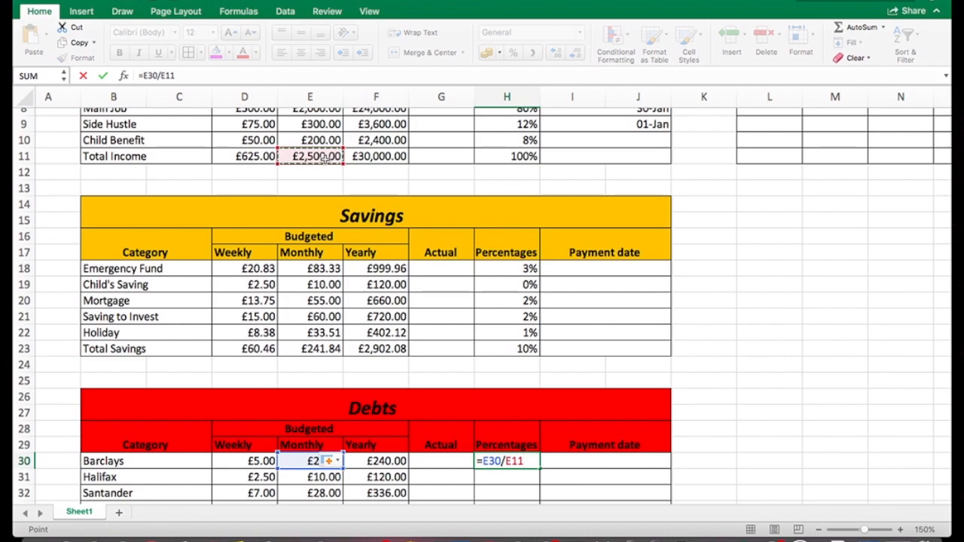
key("F4")
key("Return")
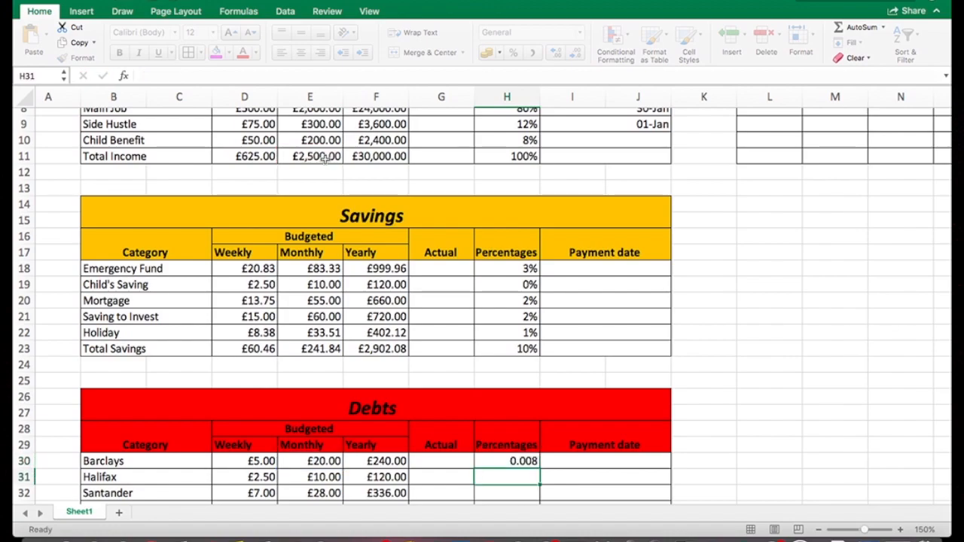
- Format H30 as a percentage and fill its formula down to H36
scroll(410, 332, "down", 5)
scroll(411, 332, "right", 1)
left_click(437, 308)
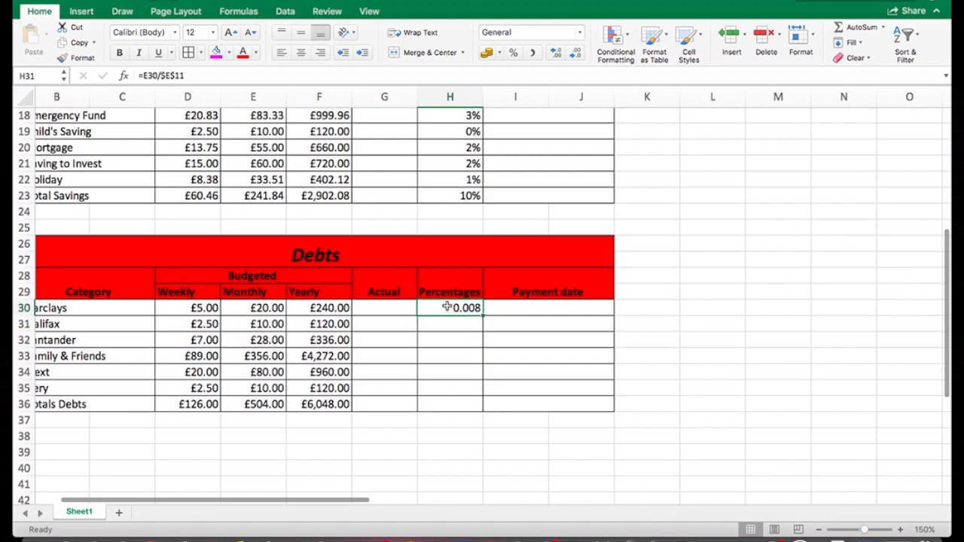
key("ctrl+shift+5")
left_click_drag(483, 317, 483, 412)
- Delete the Payment date cells S4:T11 from the Totals table
scroll(461, 335, "up", 10)
scroll(460, 334, "right", 5)
scroll(460, 335, "left", 3)
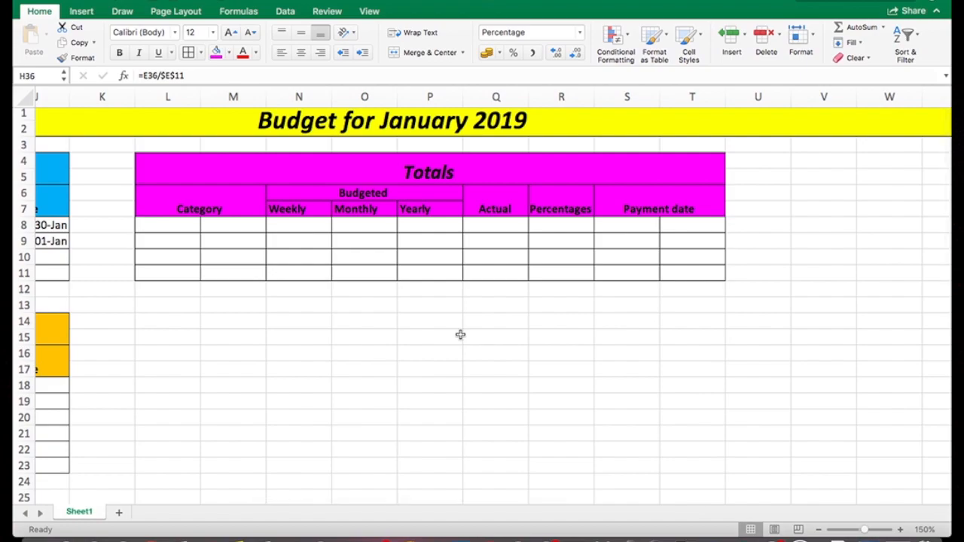
scroll(379, 302, "up", 1)
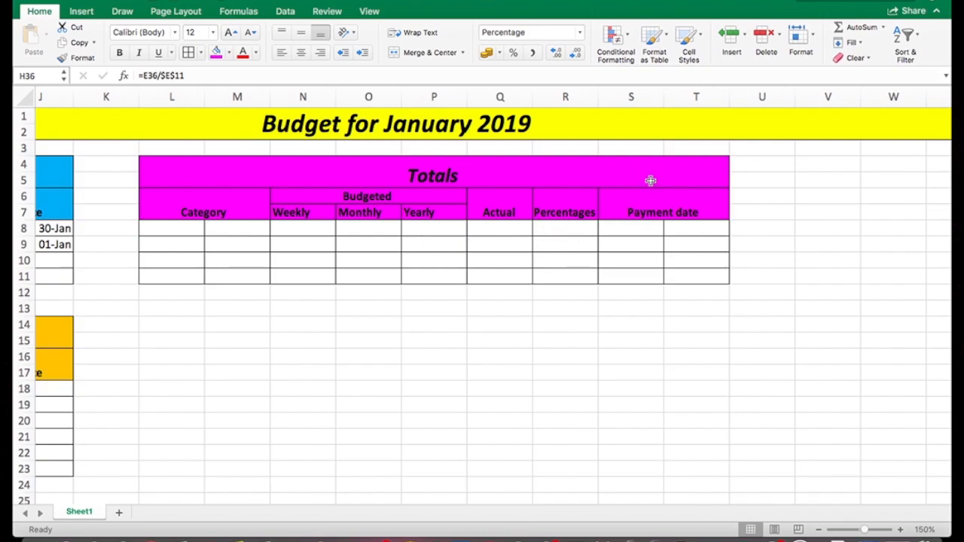
left_click_drag(627, 164, 644, 231)
left_click(646, 232)
left_click_drag(696, 282, 656, 208)
key("super+z")
left_click(763, 37)
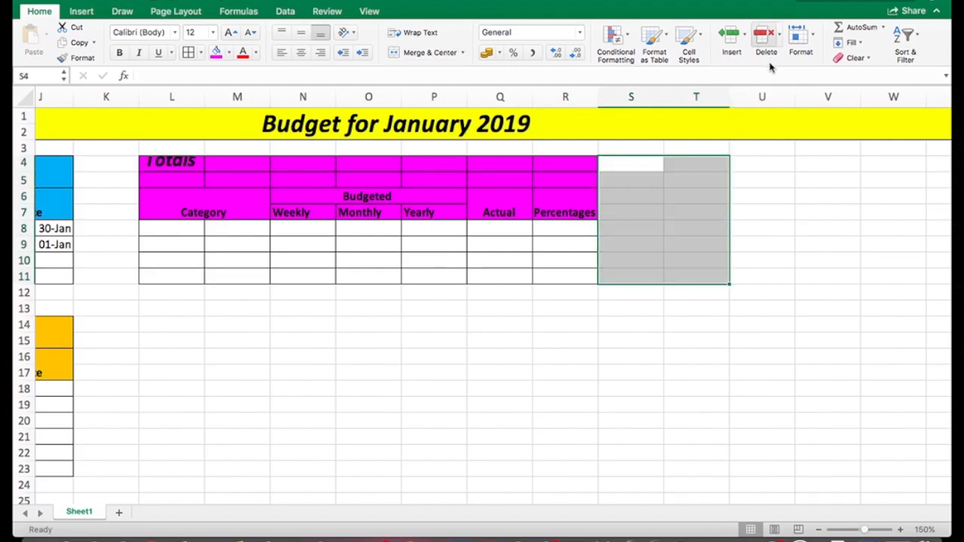
left_click(768, 241)
scroll(485, 215, "left", 2)
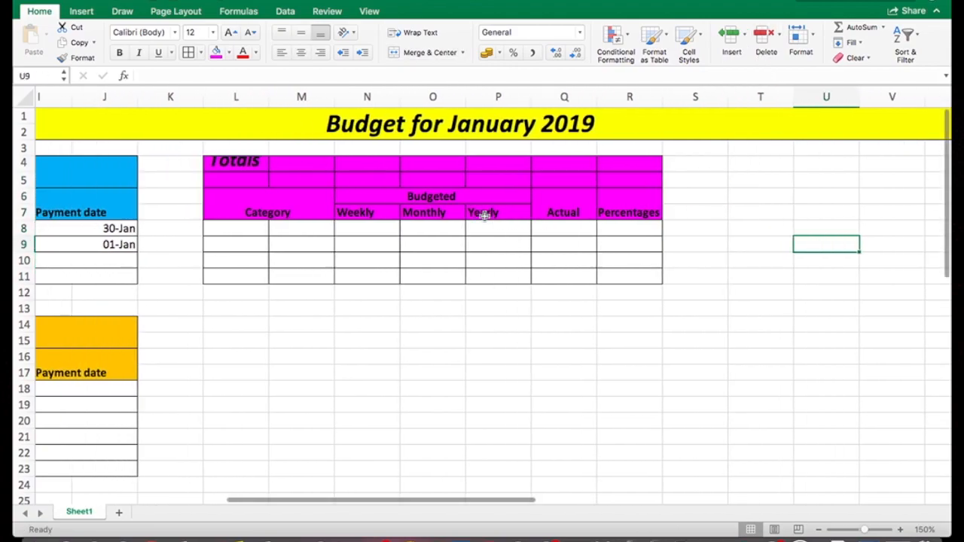
- Merge and center the Totals title across L4:R5
left_click(242, 163)
left_click_drag(241, 163, 631, 179)
left_click(414, 53)
left_click(726, 256)
- Apply all borders to U4:AD34 to form a new table grid beside the Totals table
scroll(727, 254, "right", 5)
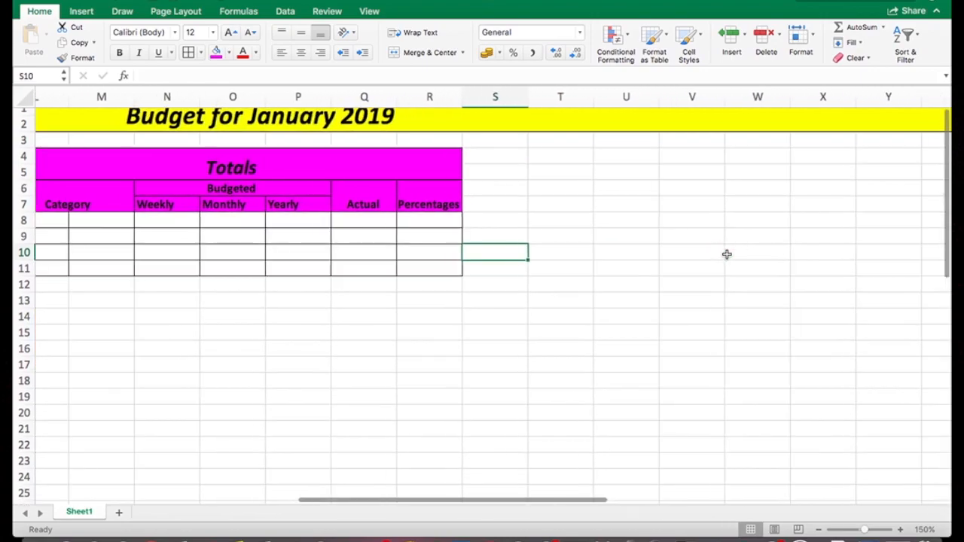
scroll(727, 254, "right", 2)
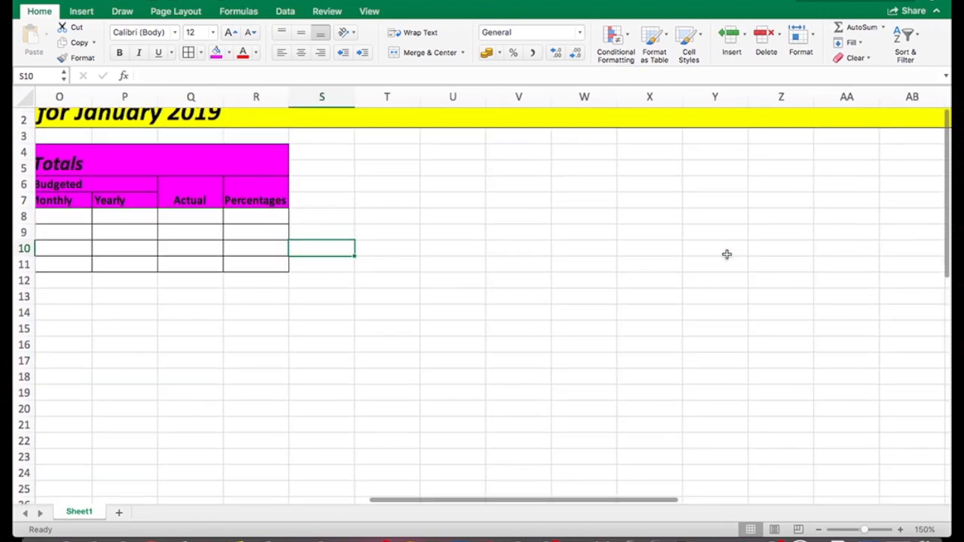
scroll(663, 263, "right", 1)
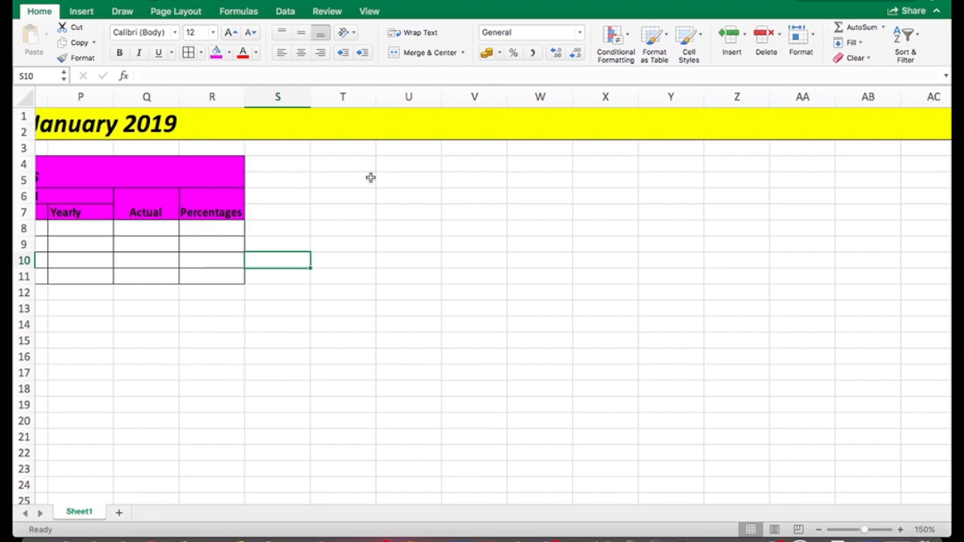
left_click(294, 97)
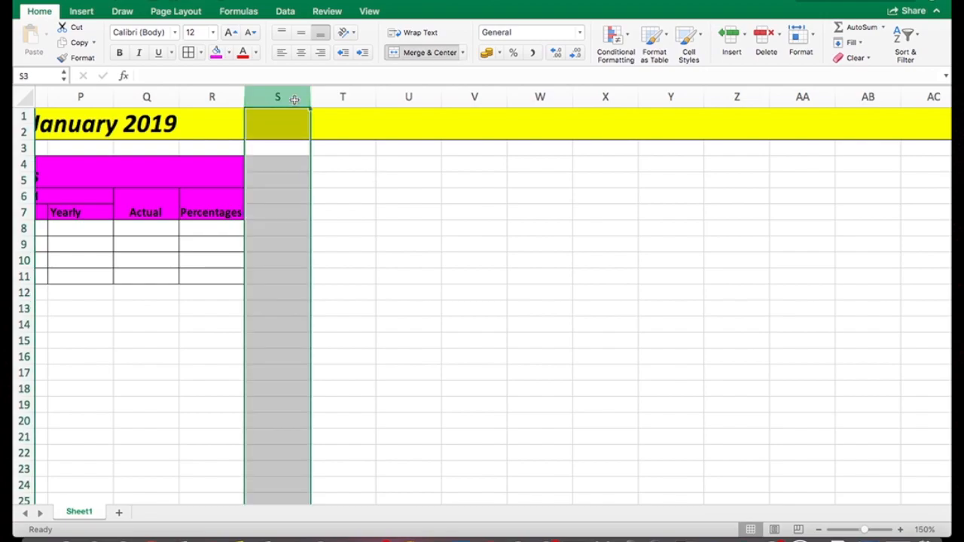
left_click(360, 223)
left_click(338, 157)
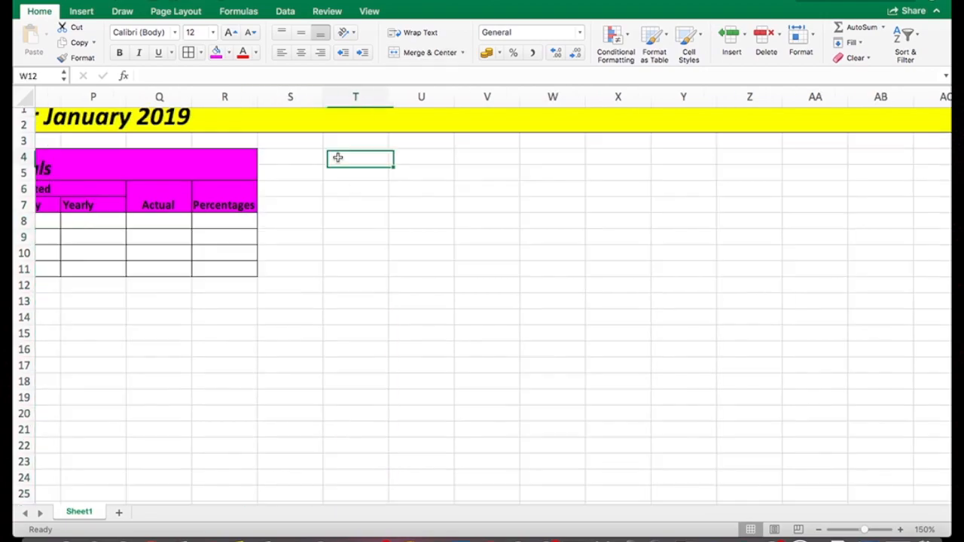
left_click_drag(339, 158, 928, 409)
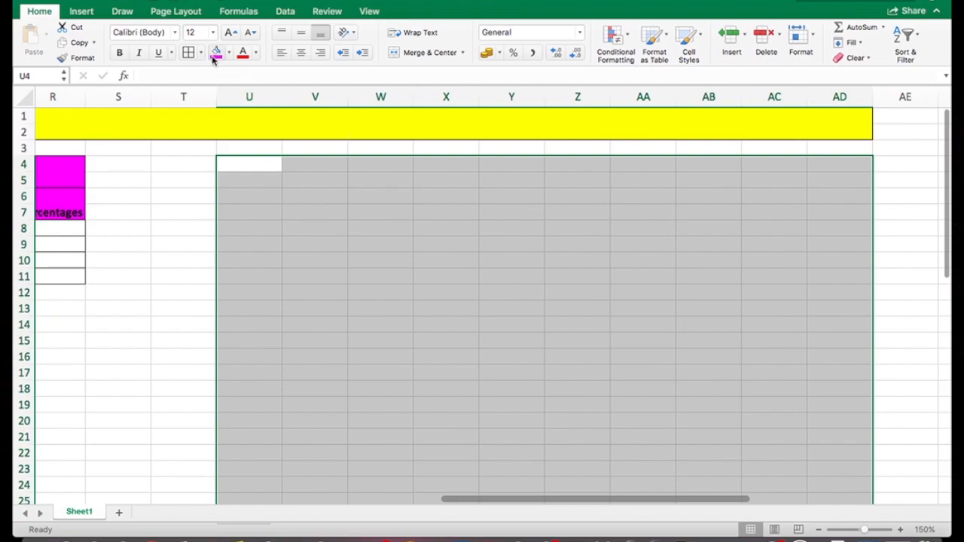
left_click(189, 52)
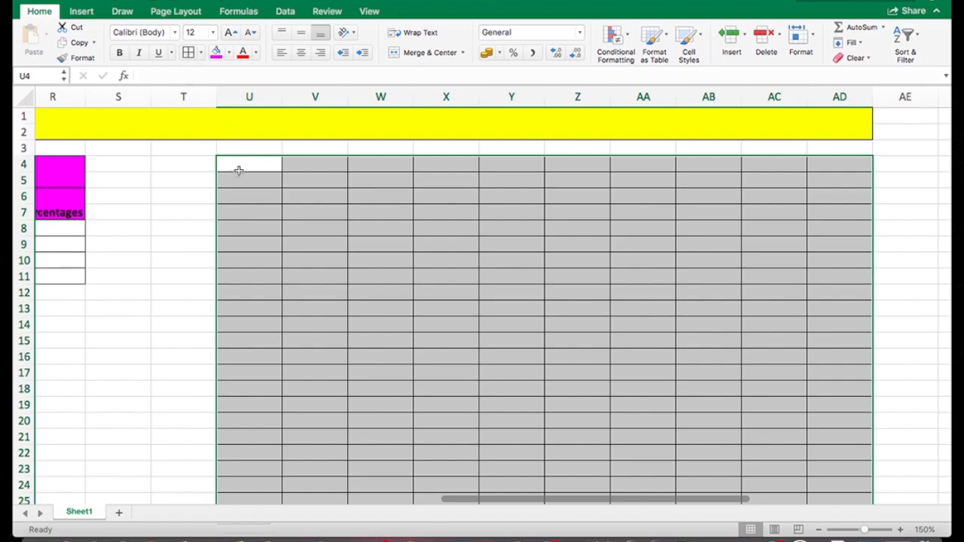
- Extend the new grid to column T by applying all borders to T4:W34
left_click(164, 162)
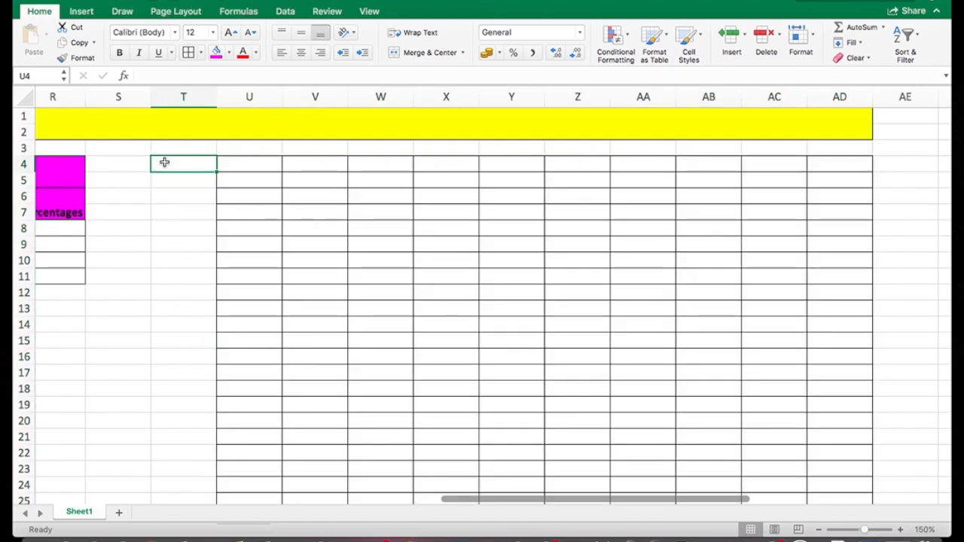
left_click_drag(164, 167, 225, 448)
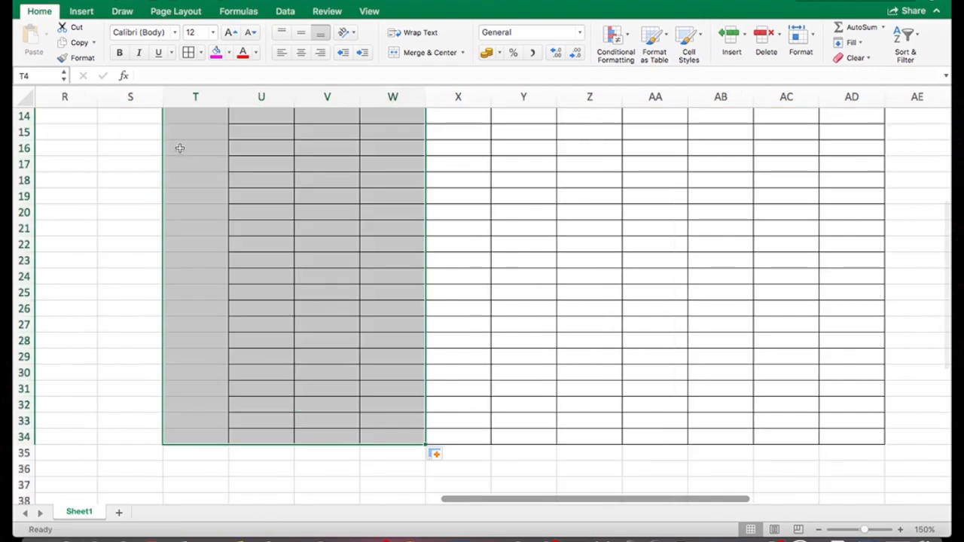
left_click(188, 54)
left_click(351, 359)
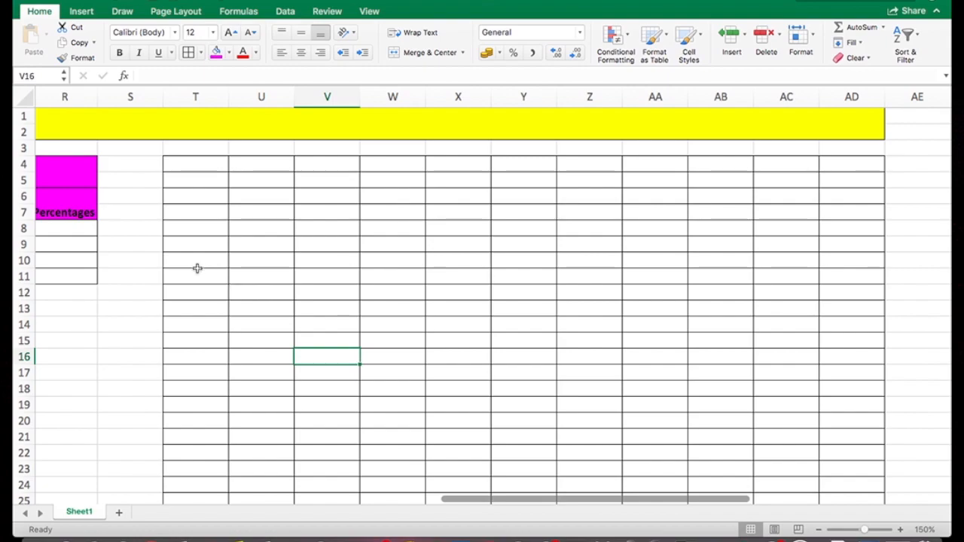
- Merge and center T4:AD5 as the new table's title cell and fill it light green
left_click_drag(172, 166, 836, 189)
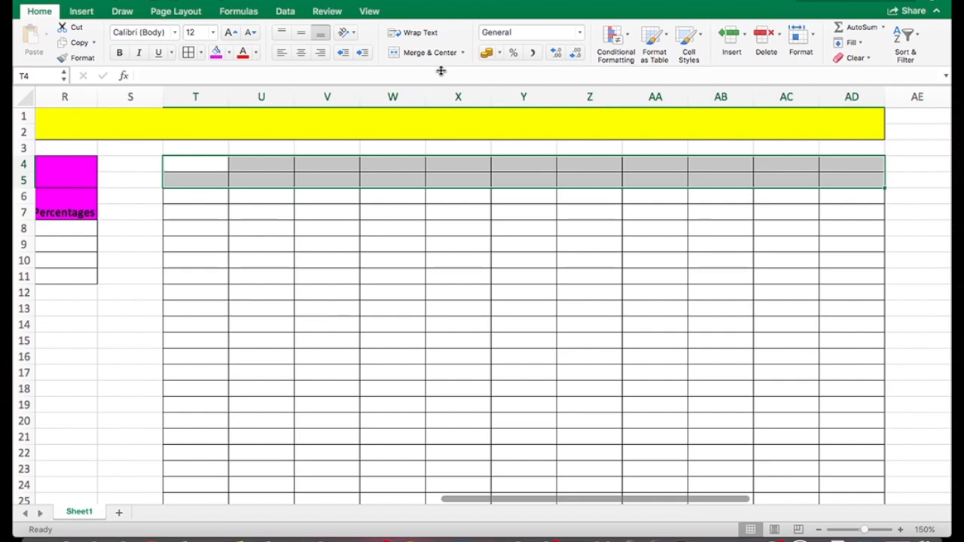
left_click(414, 53)
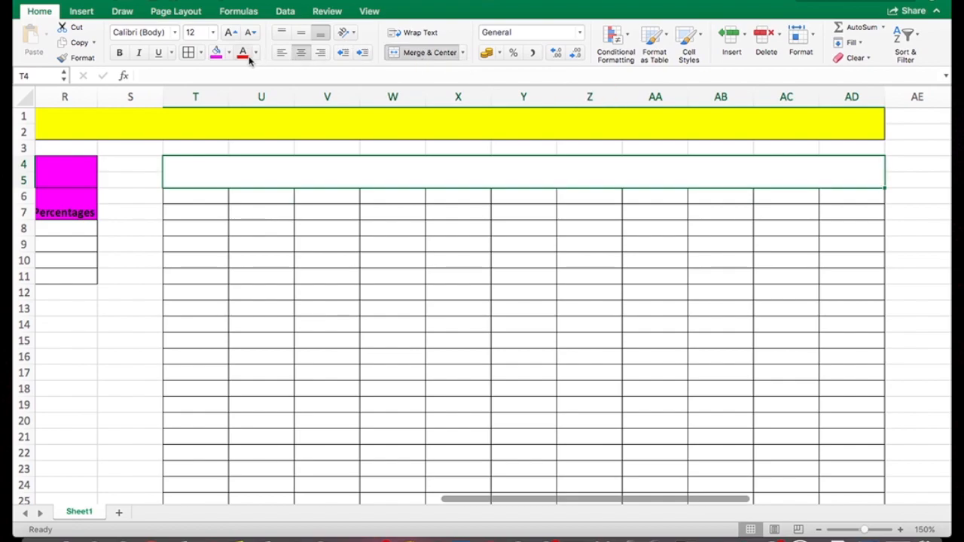
left_click(230, 53)
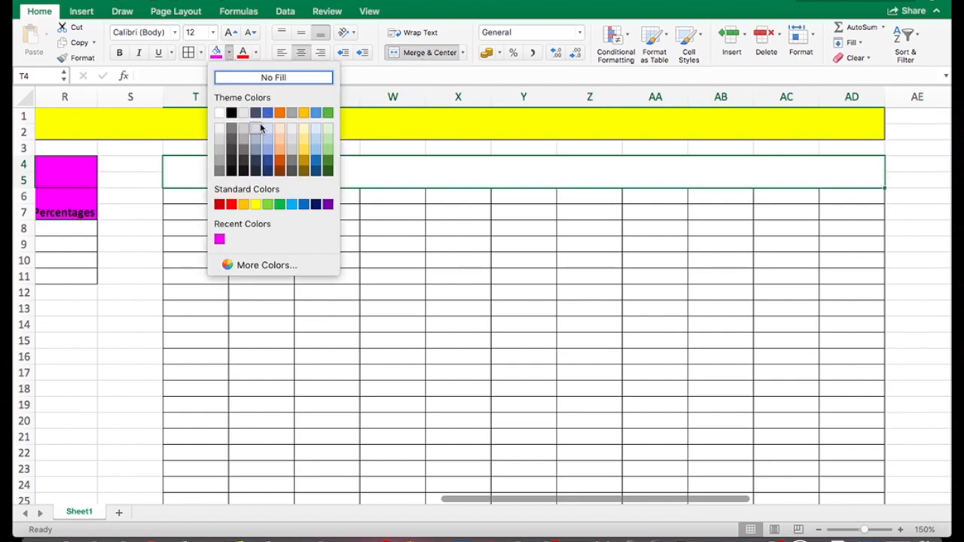
left_click(265, 204)
- Enter Expenditures as the green table's title in T4 and format it bold italic at size 20
type("Expenditures")
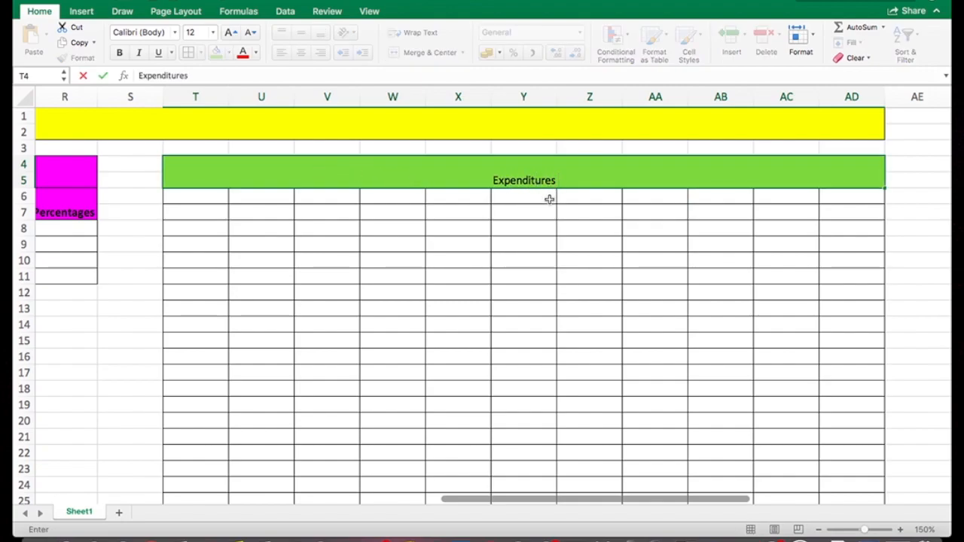
left_click_drag(560, 181, 489, 180)
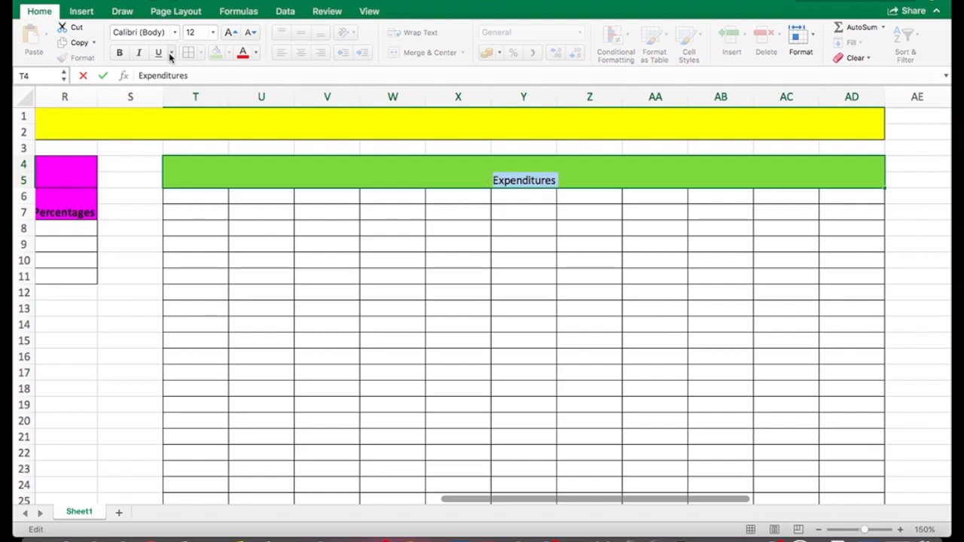
left_click(225, 34)
left_click(225, 35)
left_click(226, 35)
left_click(225, 35)
left_click(225, 34)
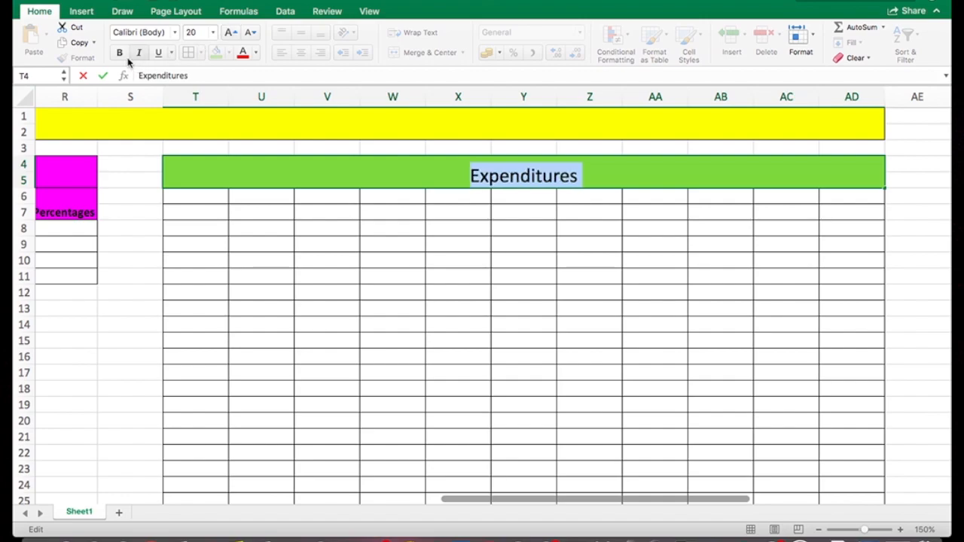
left_click(119, 52)
left_click(139, 53)
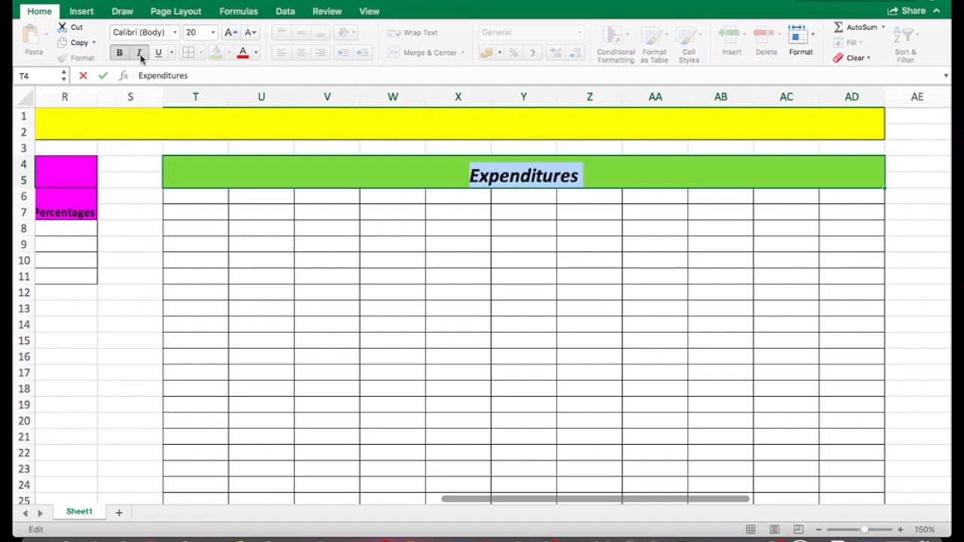
- Merge and center T6:T7 below the Expenditures title and enter the header Expenses
scroll(211, 228, "left", 2)
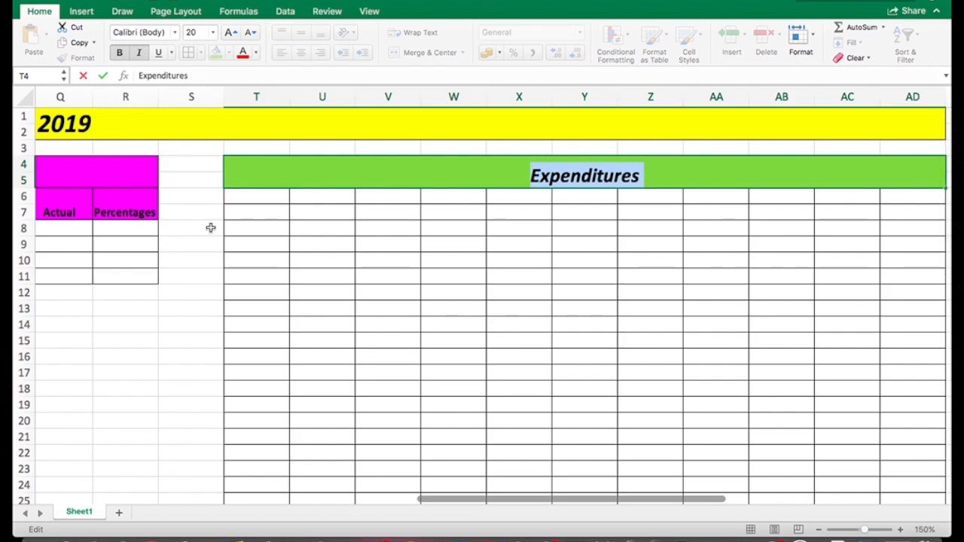
left_click_drag(260, 200, 259, 213)
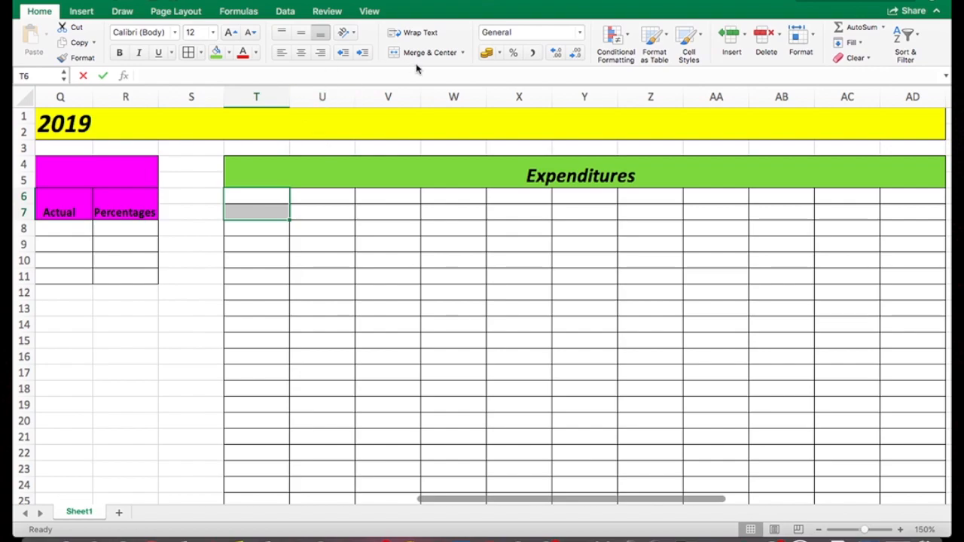
left_click(417, 61)
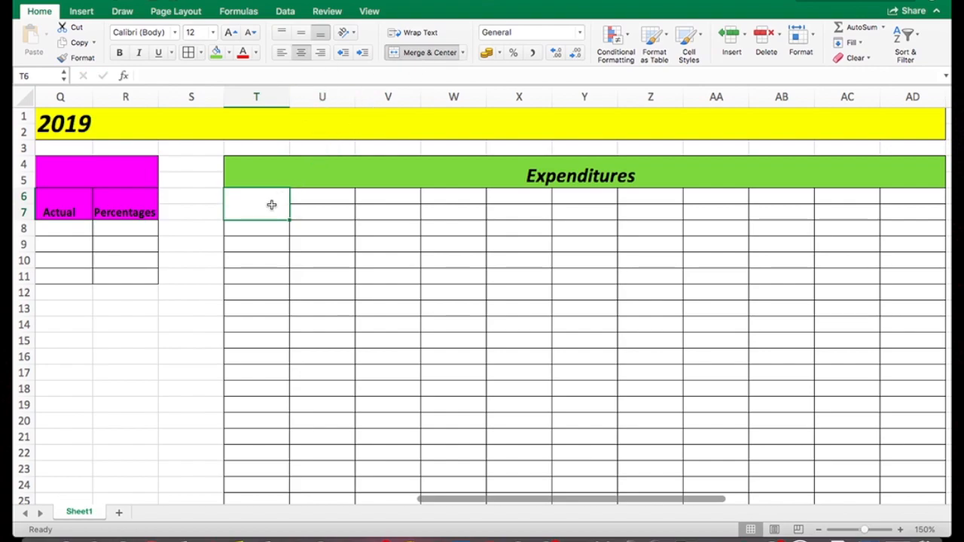
type("Expend")
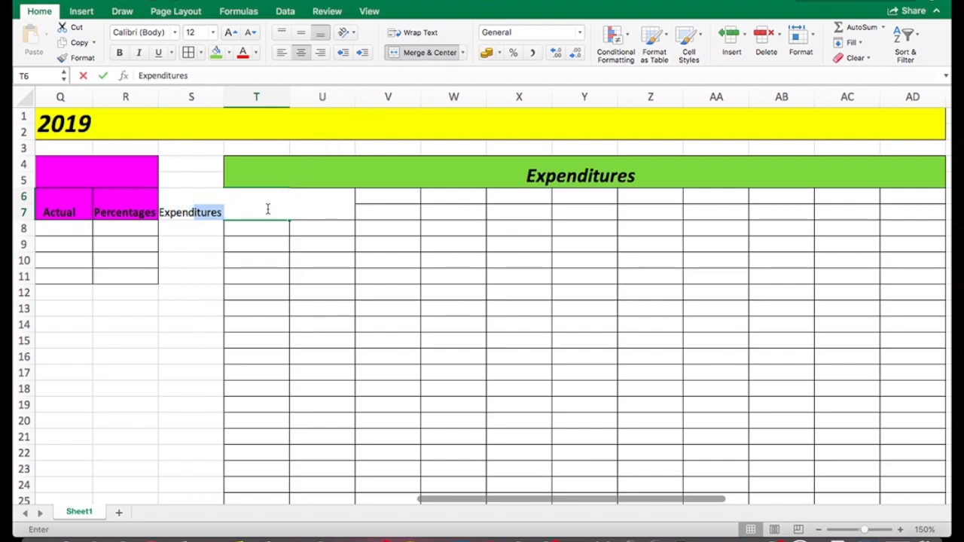
type("s")
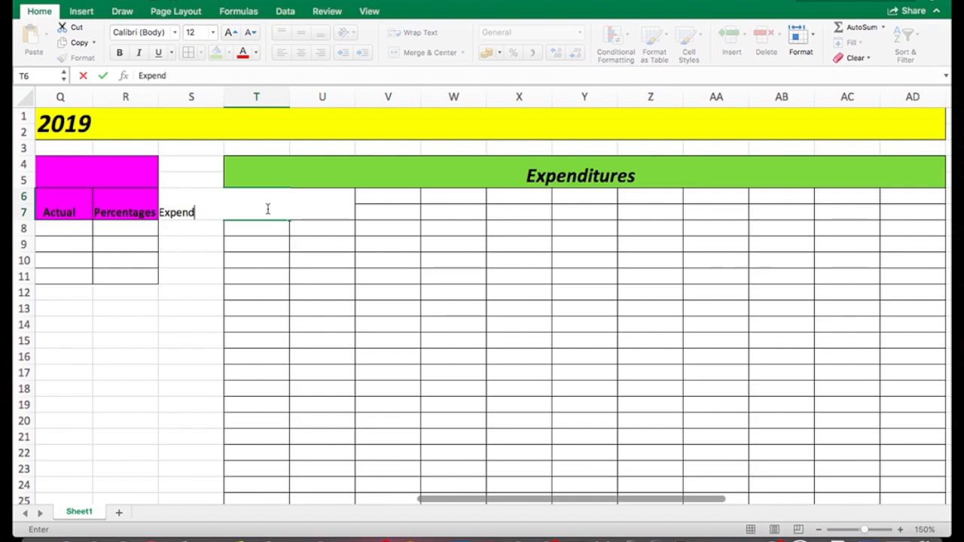
left_click(362, 291)
- Merge and center U6:V7 and enter the header Category
left_click_drag(318, 199, 372, 212)
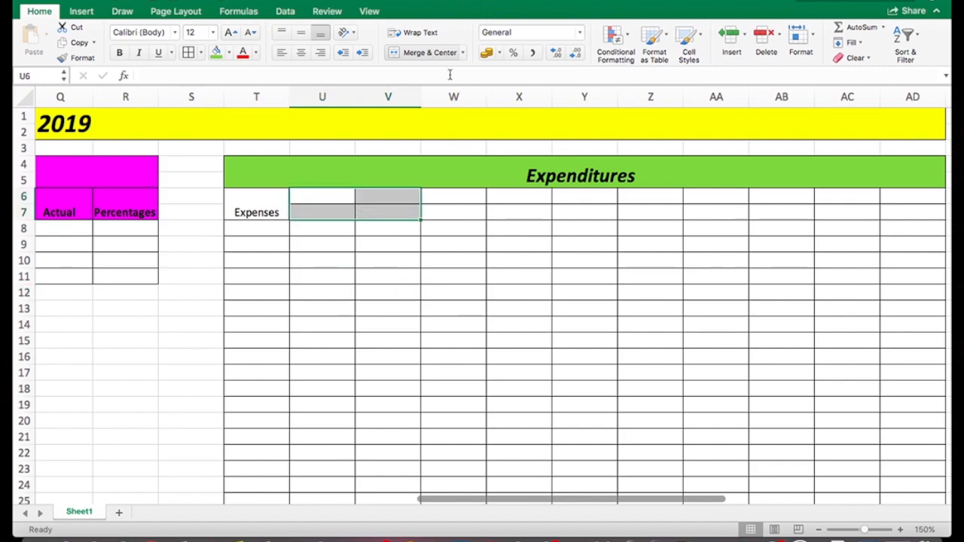
left_click(444, 53)
type("Cateoo")
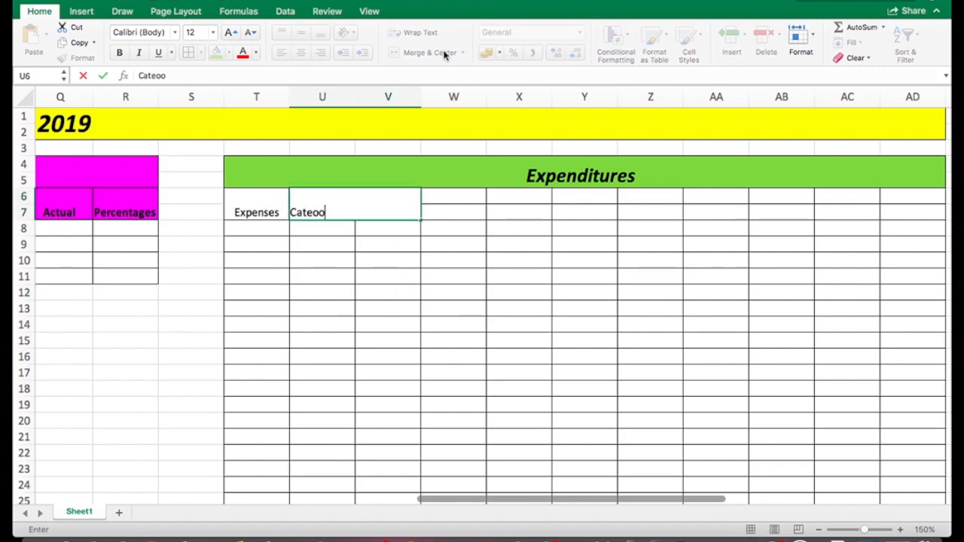
key("BackSpace")
key("BackSpace")
type("gory")
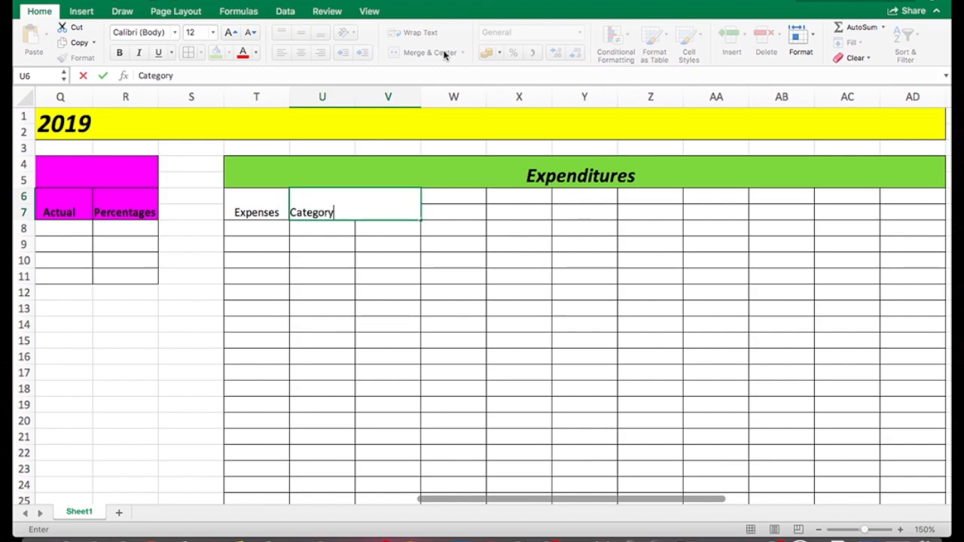
left_click(481, 272)
- Merge and center W6:Y6 as the Budgeted header and enter Weekly, Monthly and Yearly in W7:Y7
scroll(482, 272, "right", 3)
left_click_drag(248, 197, 390, 201)
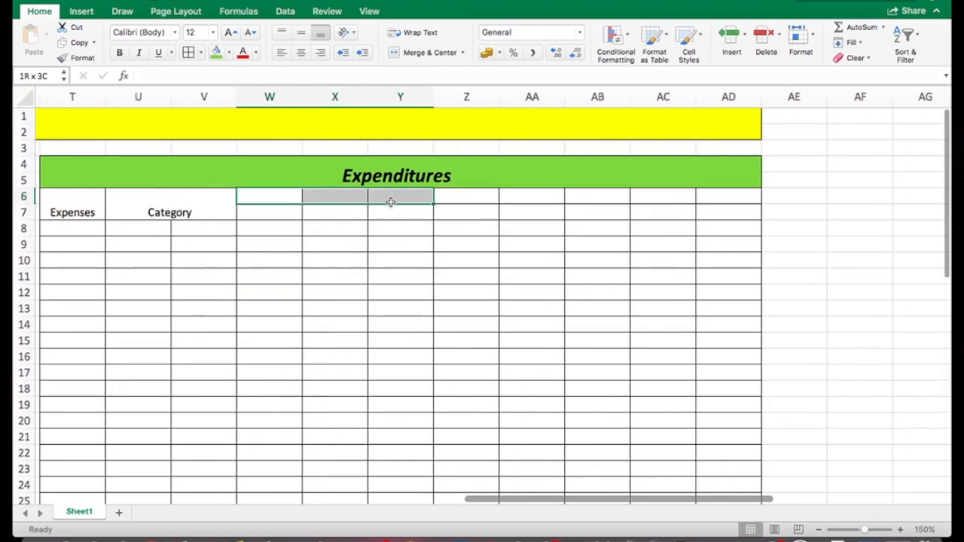
left_click(400, 56)
type("Budgeted")
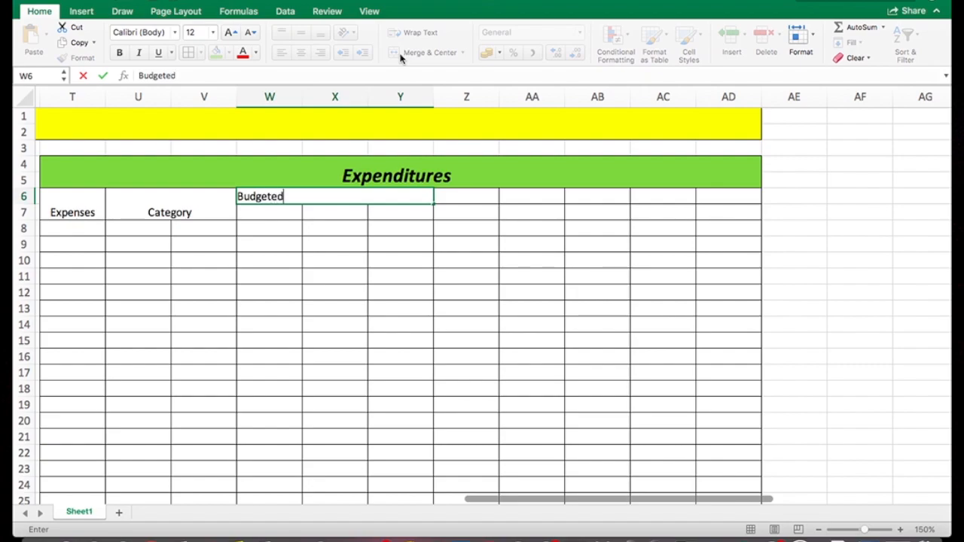
left_click(289, 213)
type("Weekly")
left_click(323, 214)
type("Monthly")
left_click(385, 215)
type("Yearly")
- Merge and center Z6:Z7 and AA6:AA7 separately, with the headers Actual and Percentage
left_click(478, 211)
left_click_drag(464, 198, 531, 216)
type("Actual")
left_click(423, 52)
type("Percentag")
key("BackSpace")
type("ges")
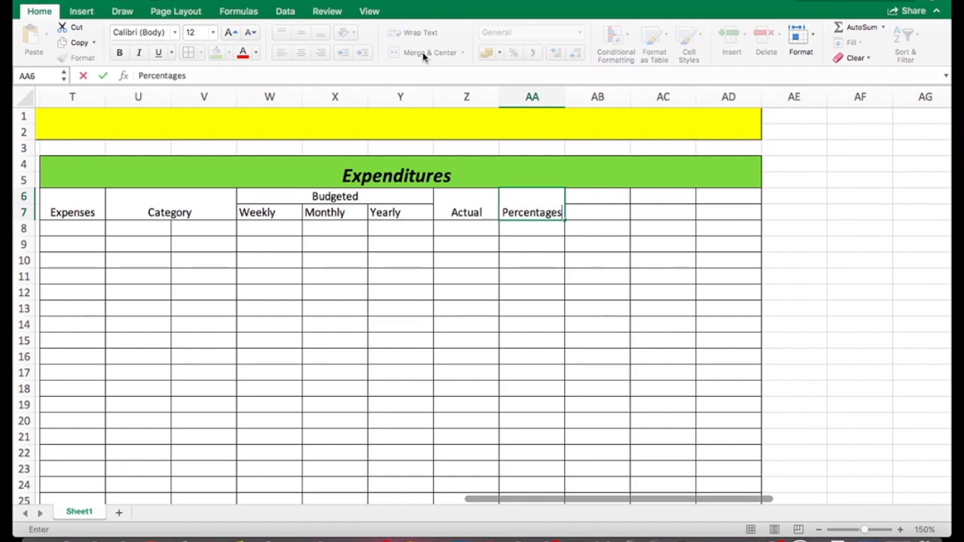
key("BackSpace")
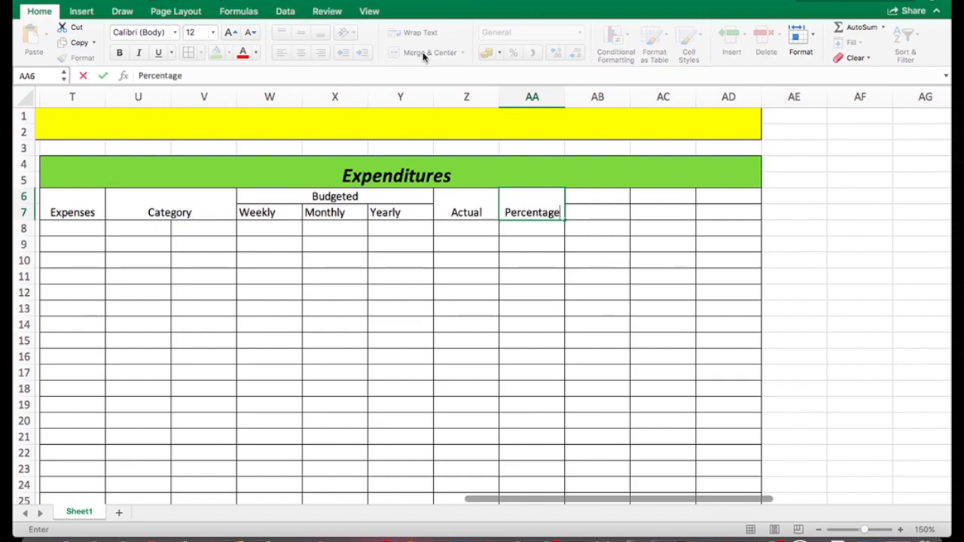
left_click(577, 216)
- Merge and center AB6:AD7 and enter the header Payment Date
scroll(577, 216, "left", 5)
scroll(577, 216, "right", 1)
left_click_drag(712, 198, 841, 218)
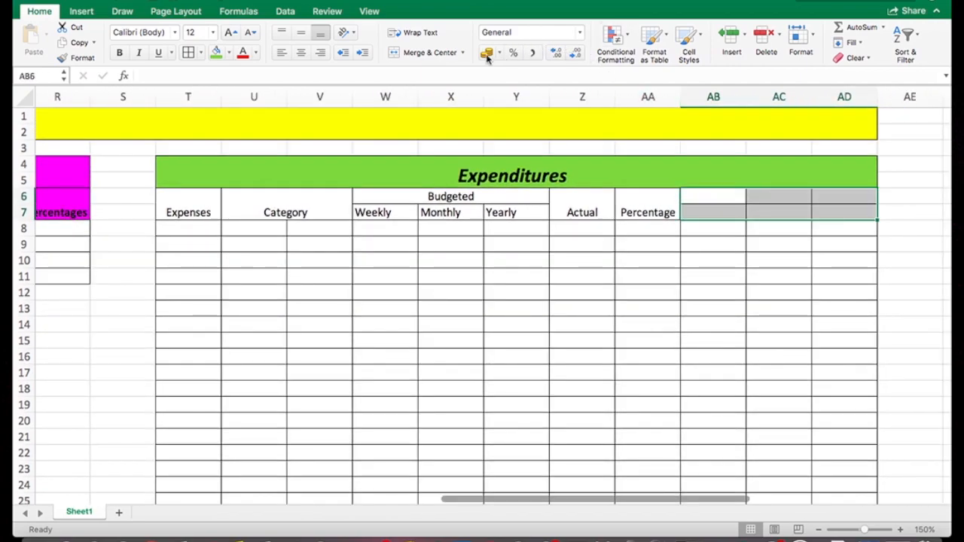
left_click(428, 52)
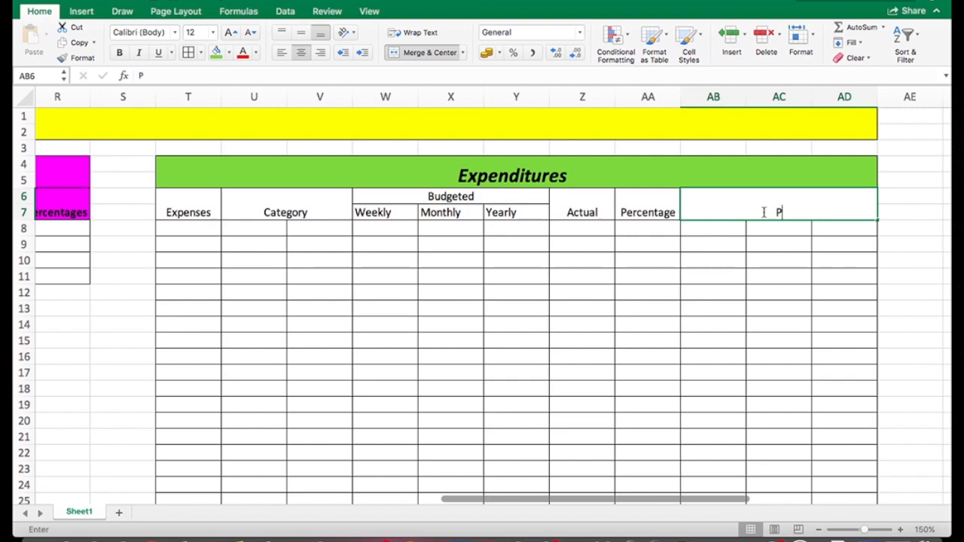
type("Payment")
key("BackSpace")
key("BackSpace")
key("BackSpace")
key("BackSpace")
type("me")
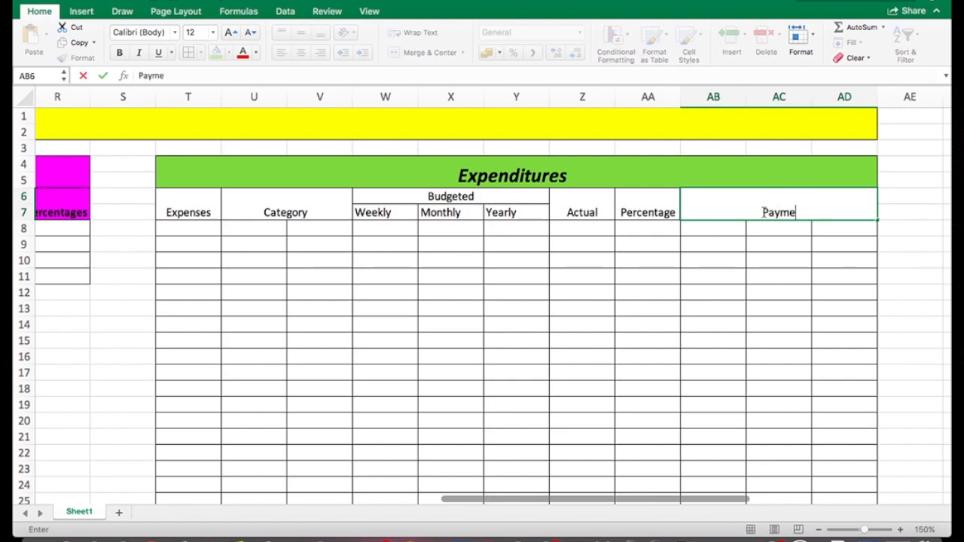
type("nt Dtae")
key("BackSpace")
key("BackSpace")
key("BackSpace")
type("ate")
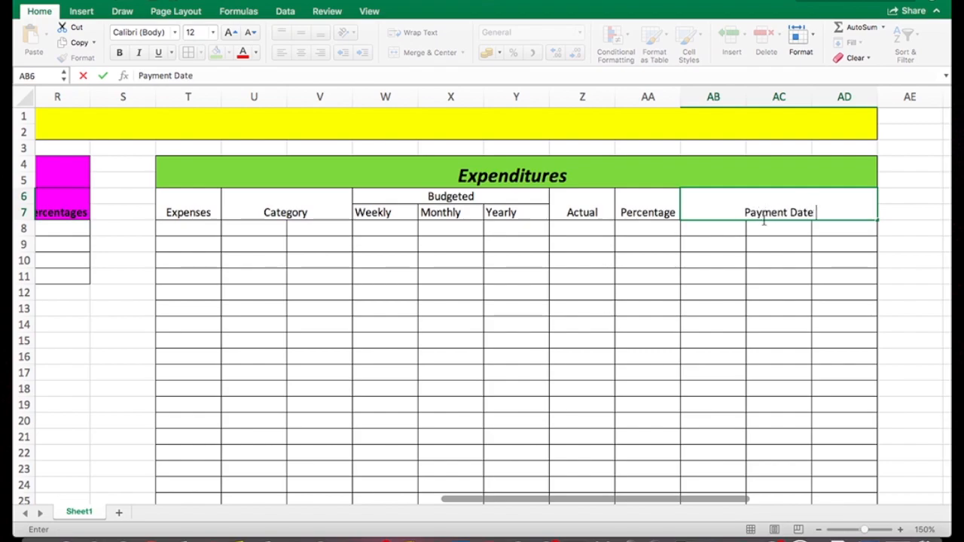
- Fill the Expenditures header cells T6:AD7 with the title's light green and make their text bold
scroll(729, 302, "left", 1)
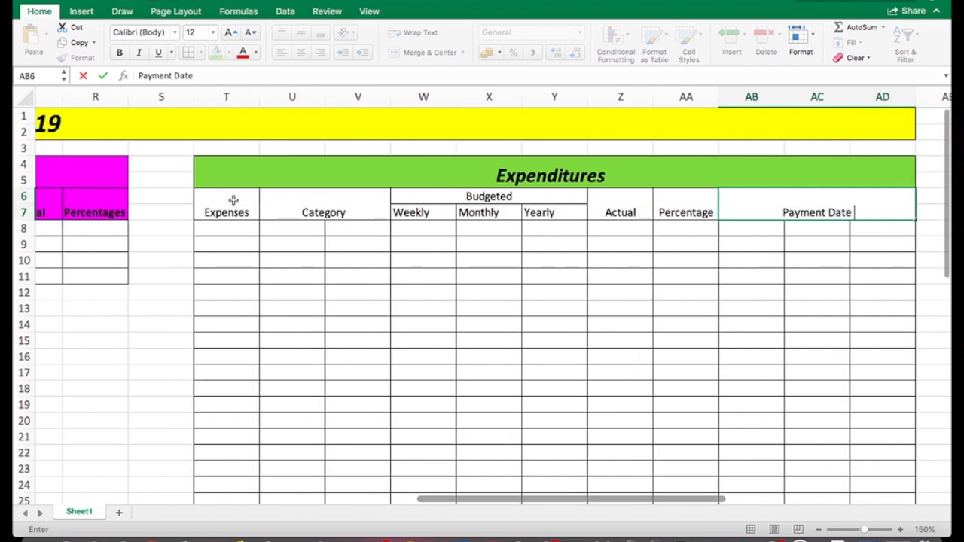
left_click_drag(234, 200, 809, 215)
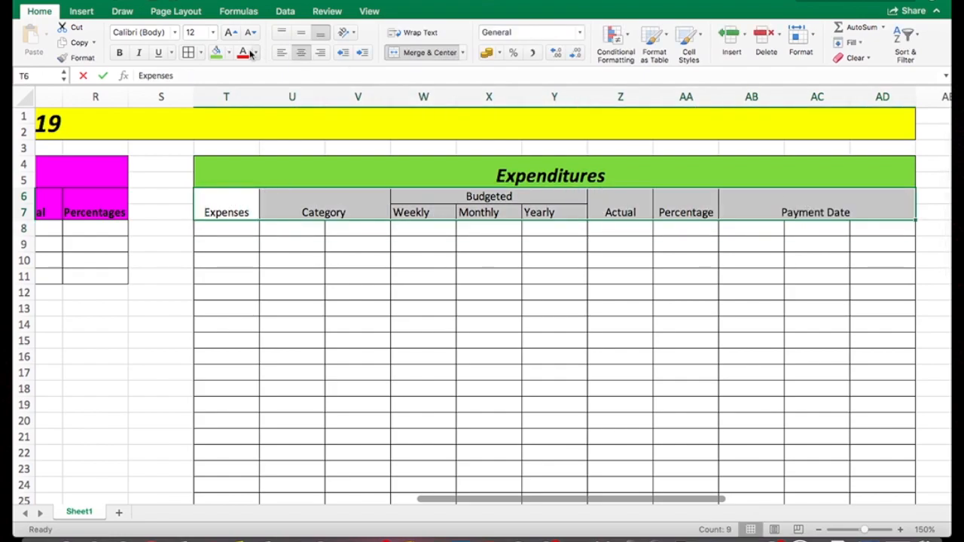
left_click(216, 52)
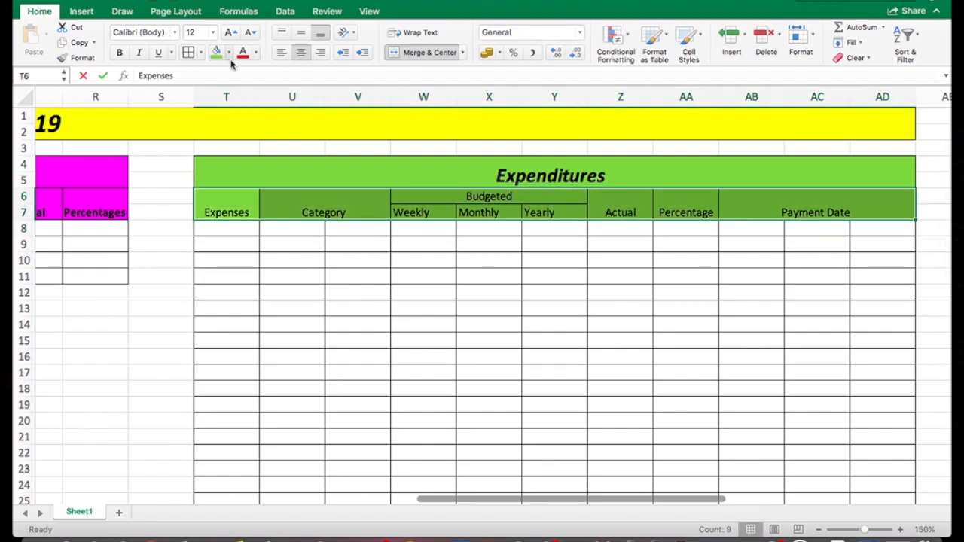
left_click(121, 52)
left_click(392, 238)
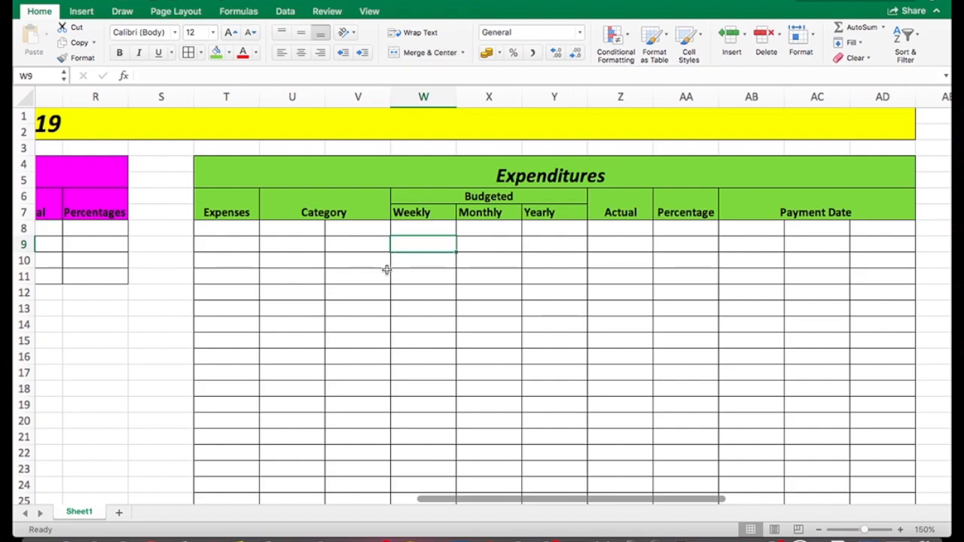
- Merge the Category cells U8:V34 across so that each row has one Category cell
left_click_drag(307, 230, 340, 405)
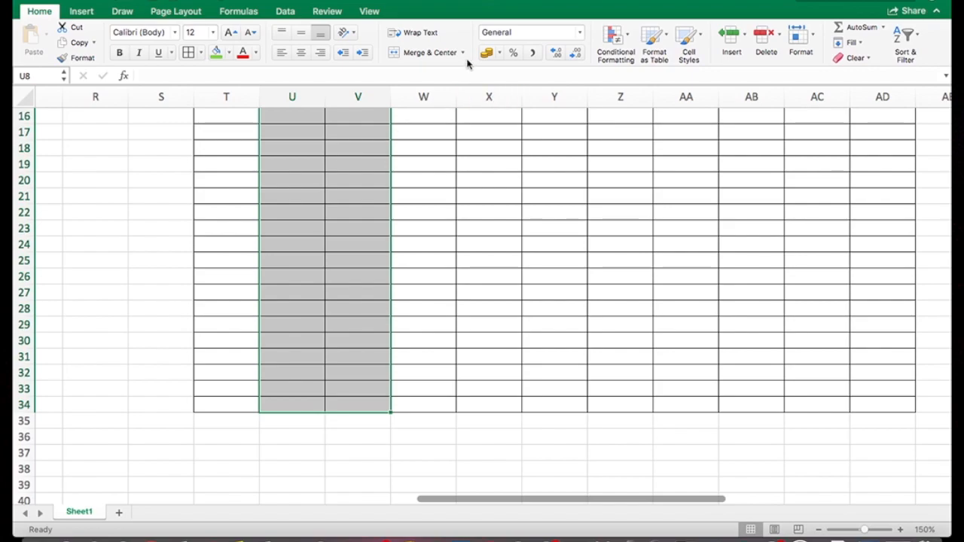
left_click(463, 52)
left_click(457, 90)
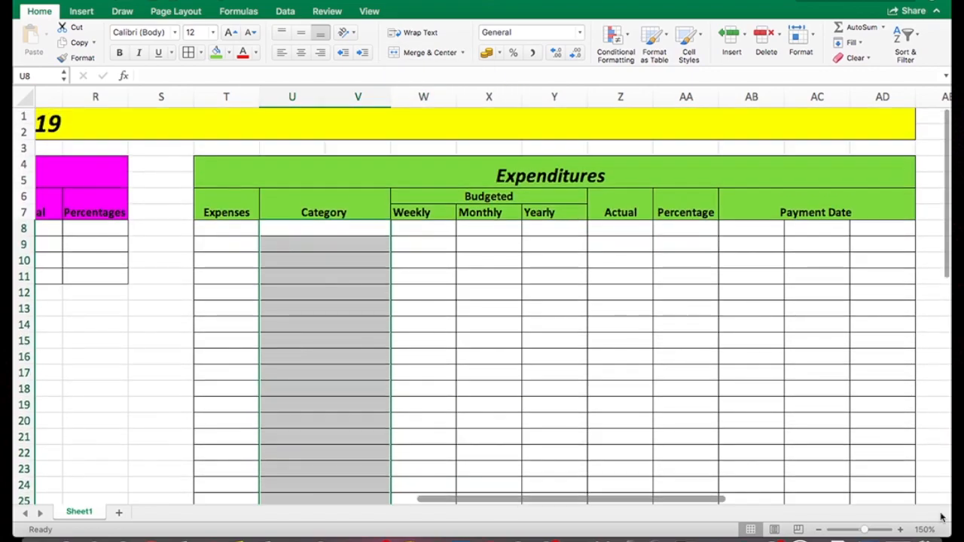
- Merge and center the Payment Date cells AB8:AD34 into a single block
left_click_drag(756, 231, 854, 433)
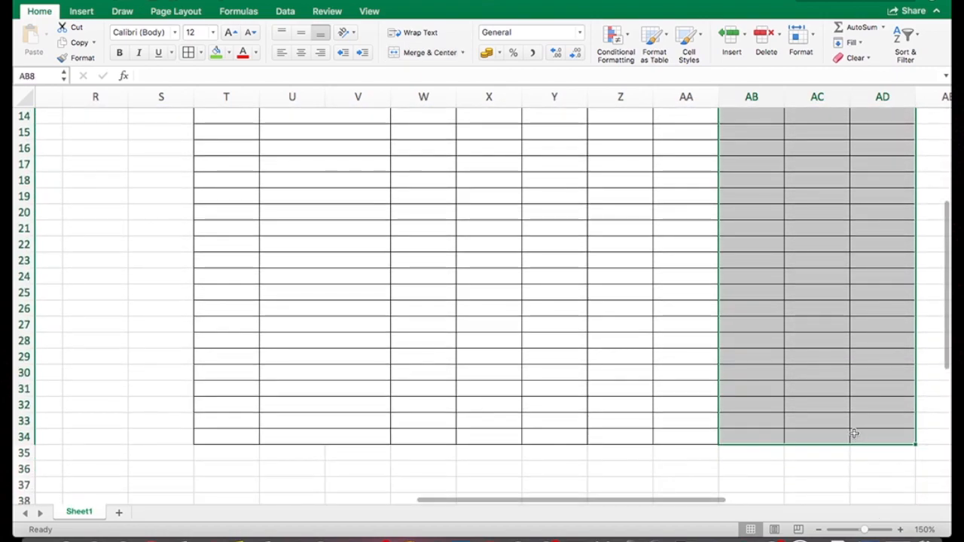
left_click(427, 57)
left_click(629, 339)
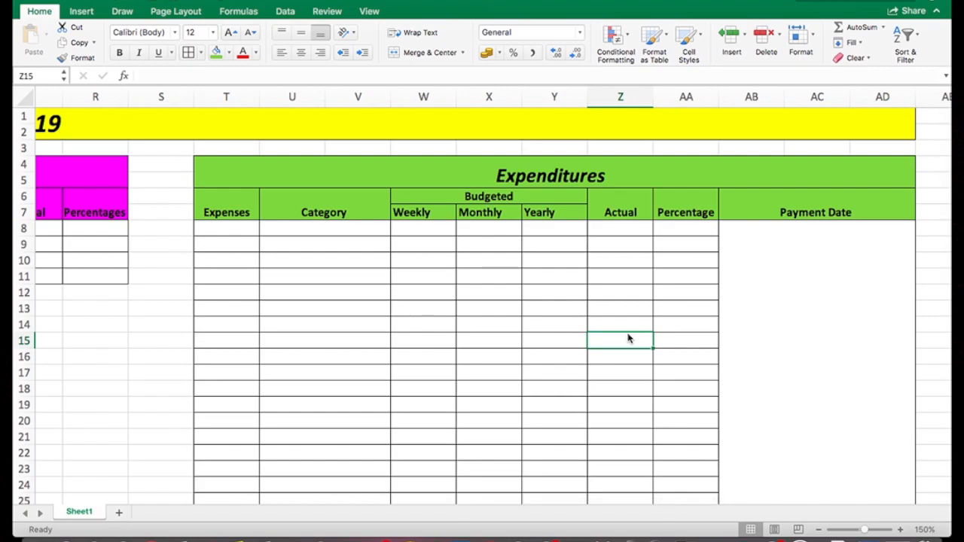
- Unmerge the yellow Budget for January 2019 title banner in rows 1 and 2
scroll(629, 339, "right", 3)
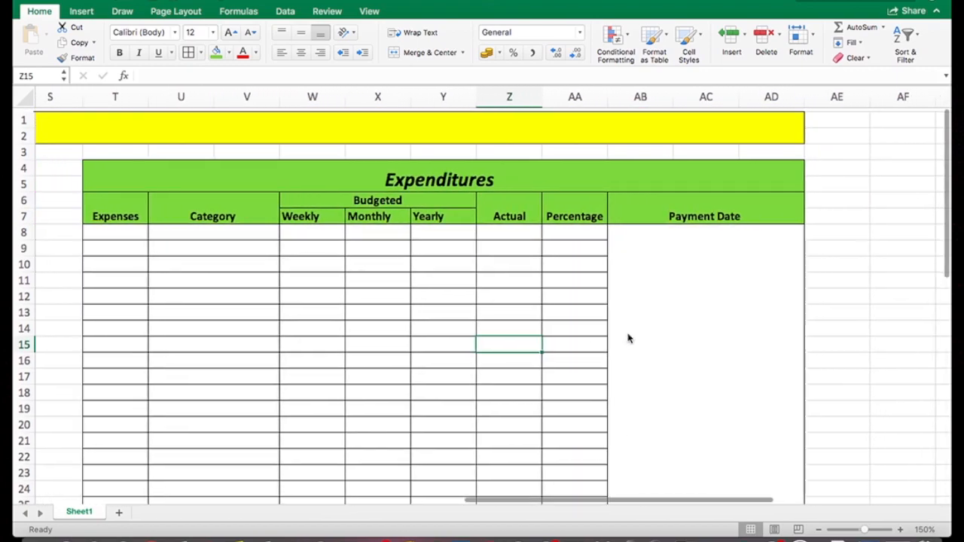
left_click(654, 124)
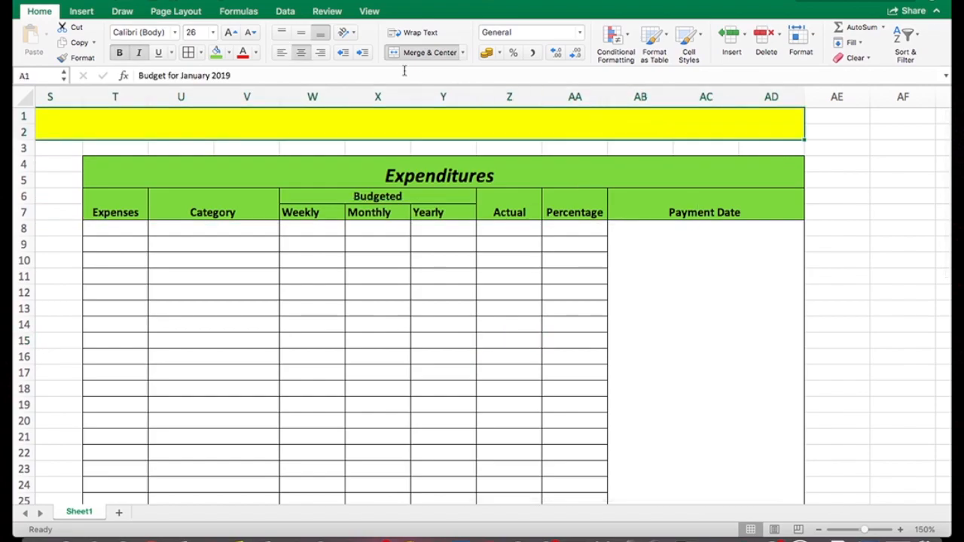
left_click(462, 53)
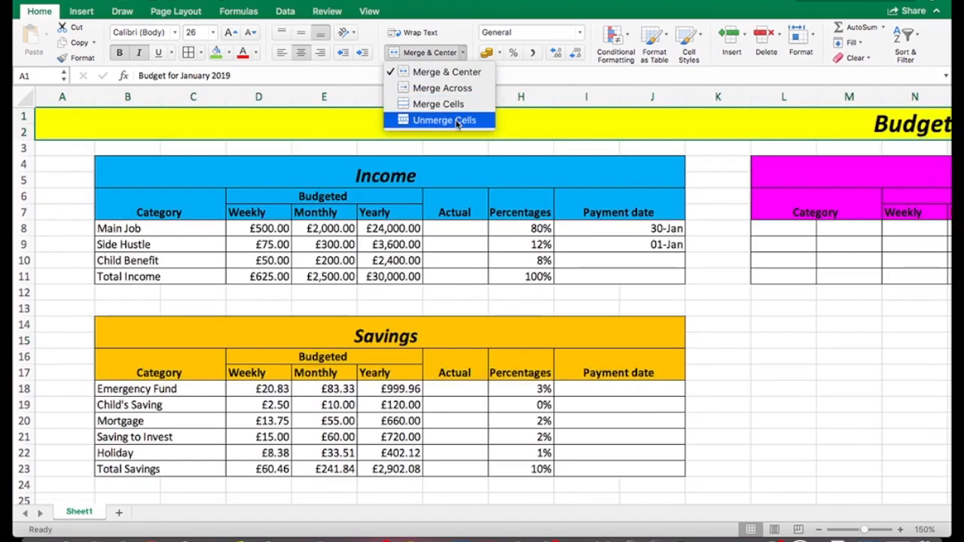
left_click(462, 119)
- Delete column AD, the last column under the yellow banner and the Expenditures Payment Date section
scroll(523, 121, "right", 10)
scroll(523, 122, "right", 10)
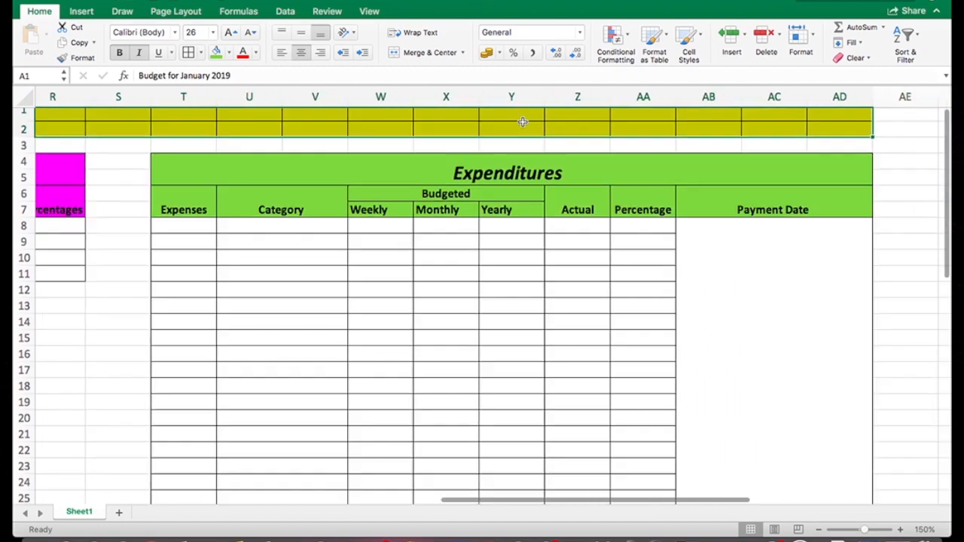
left_click(525, 122)
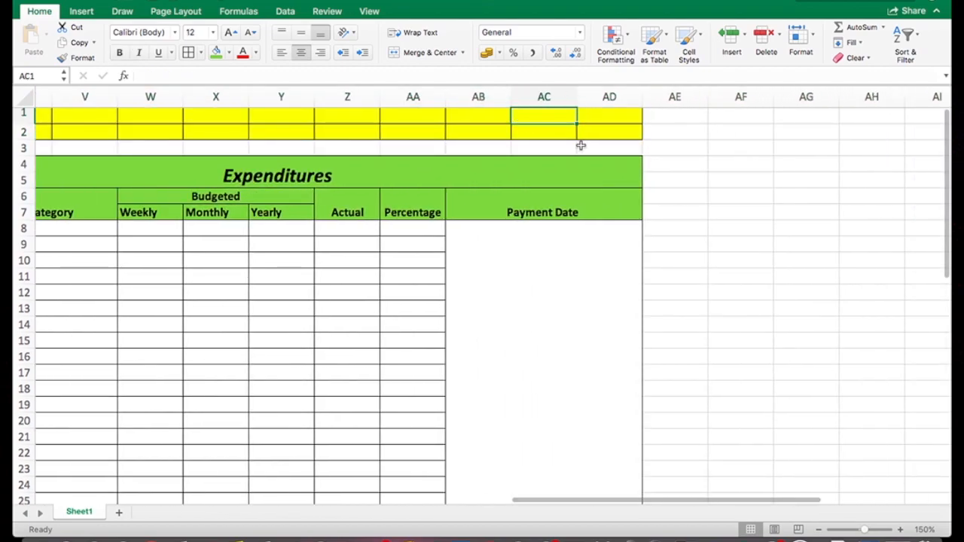
scroll(592, 153, "right", 3)
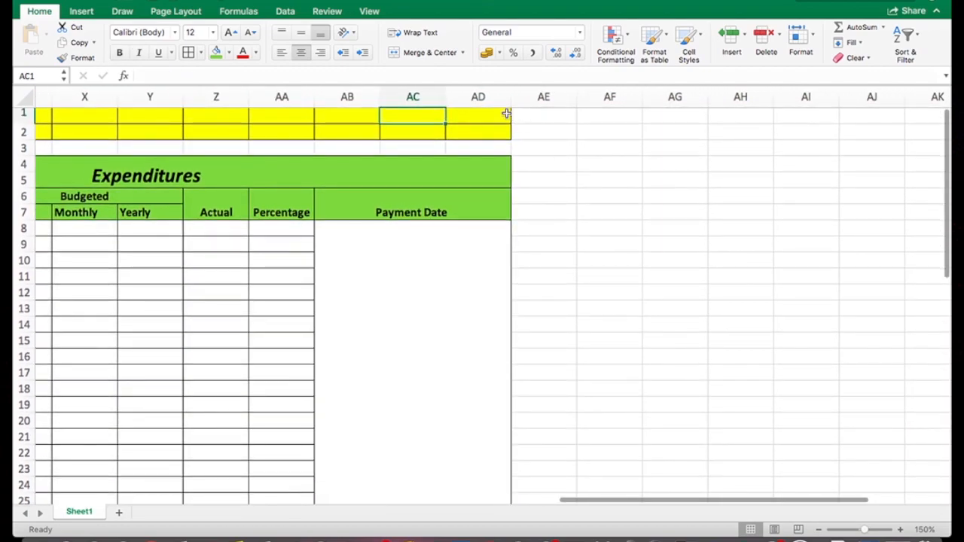
left_click(479, 97)
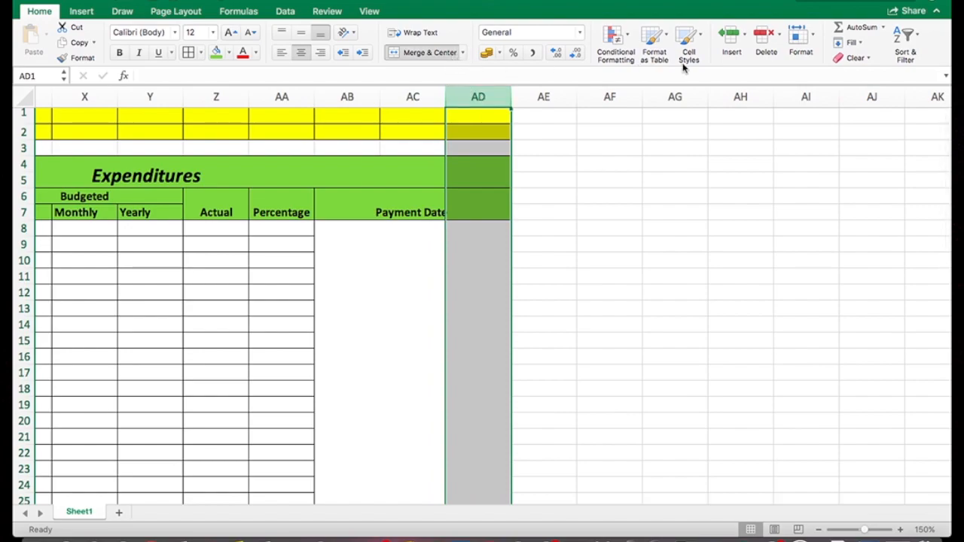
left_click(766, 39)
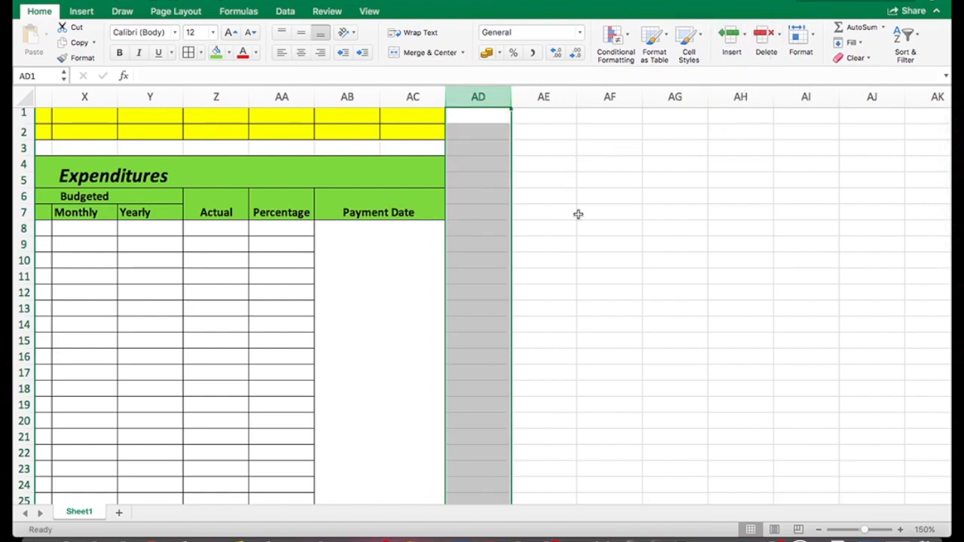
- Merge and center the yellow Budget for January 2019 banner across A1:AC2
scroll(568, 241, "left", 5)
left_click(560, 267)
scroll(561, 268, "left", 2)
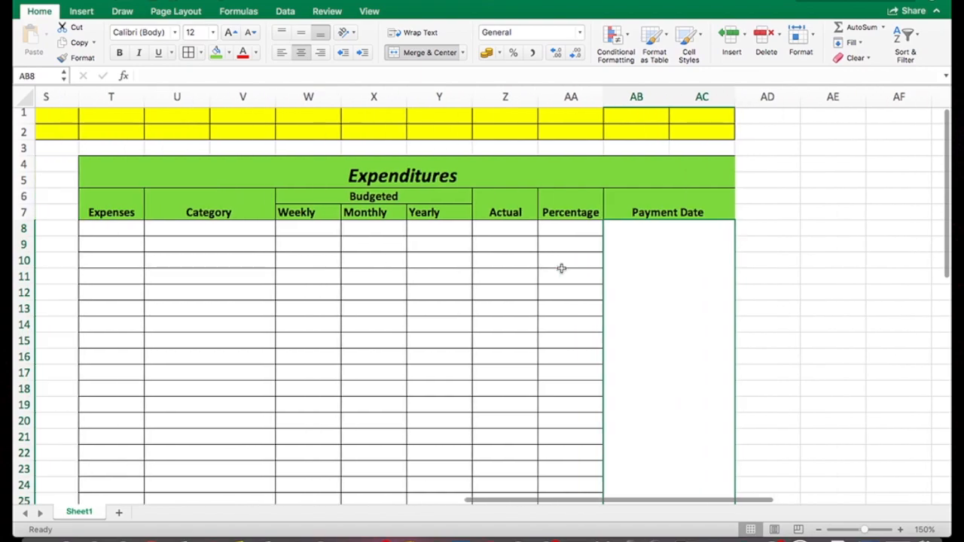
left_click(489, 135)
left_click_drag(695, 136, 3, 89)
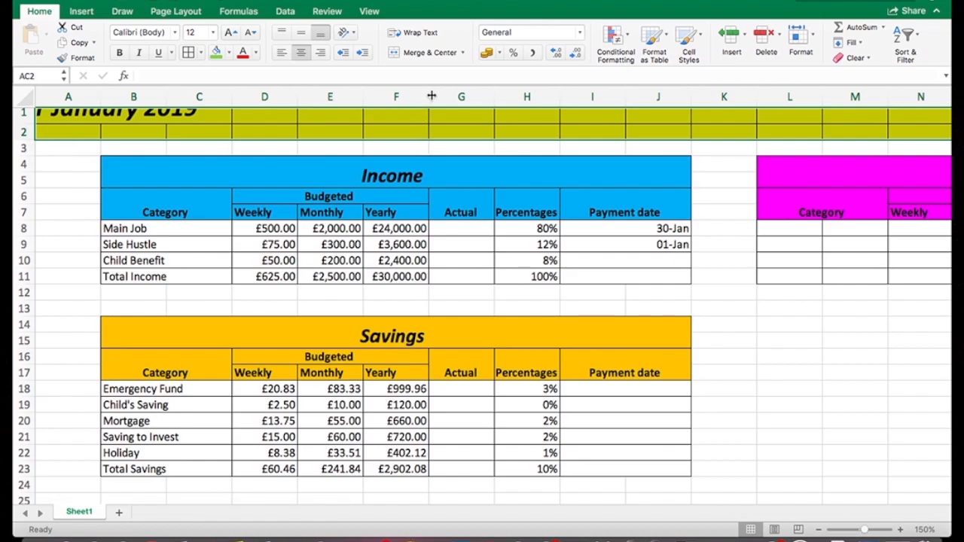
left_click(426, 52)
- Merge the Payment Date cells AB8:AC34 across so each row has one cell, and give them all borders
scroll(625, 220, "right", 10)
scroll(625, 220, "left", 1)
scroll(625, 220, "down", 3)
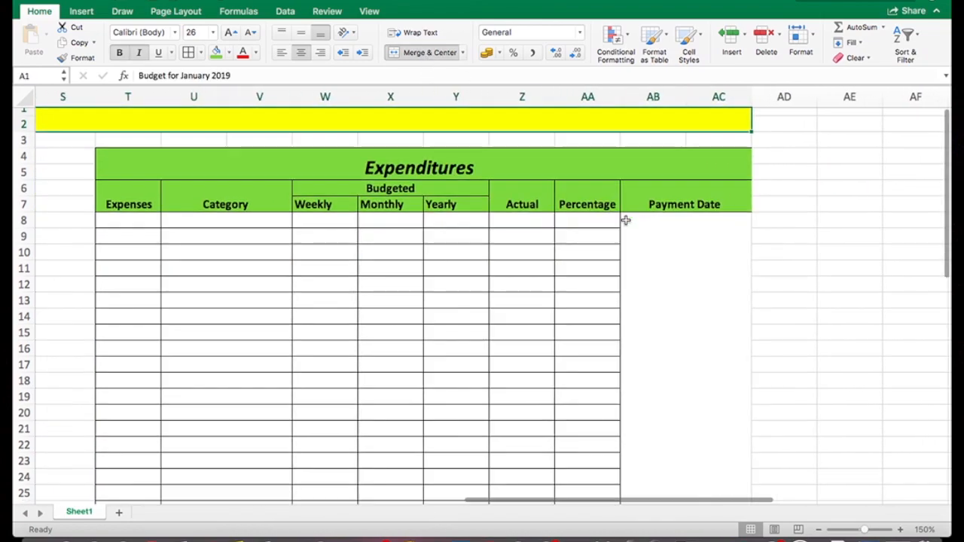
left_click(648, 209)
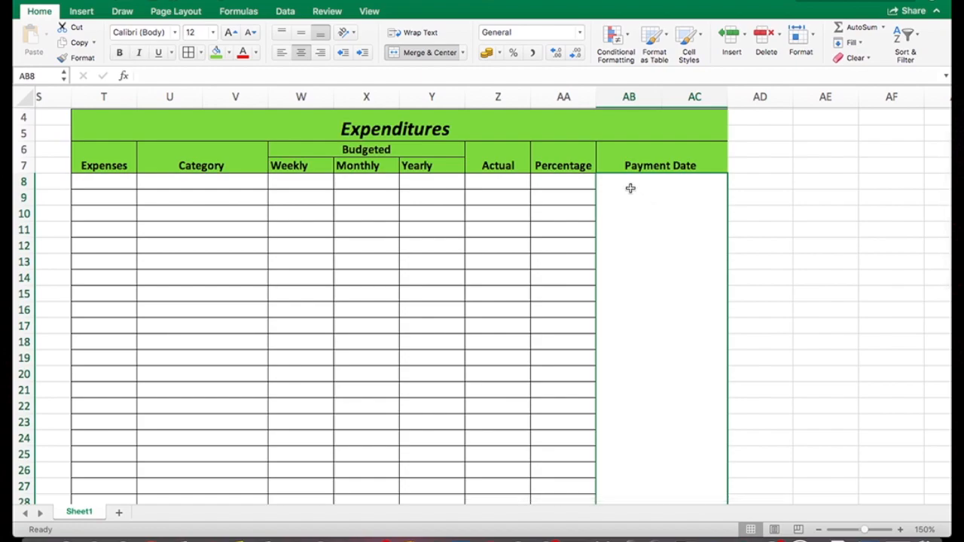
left_click(463, 53)
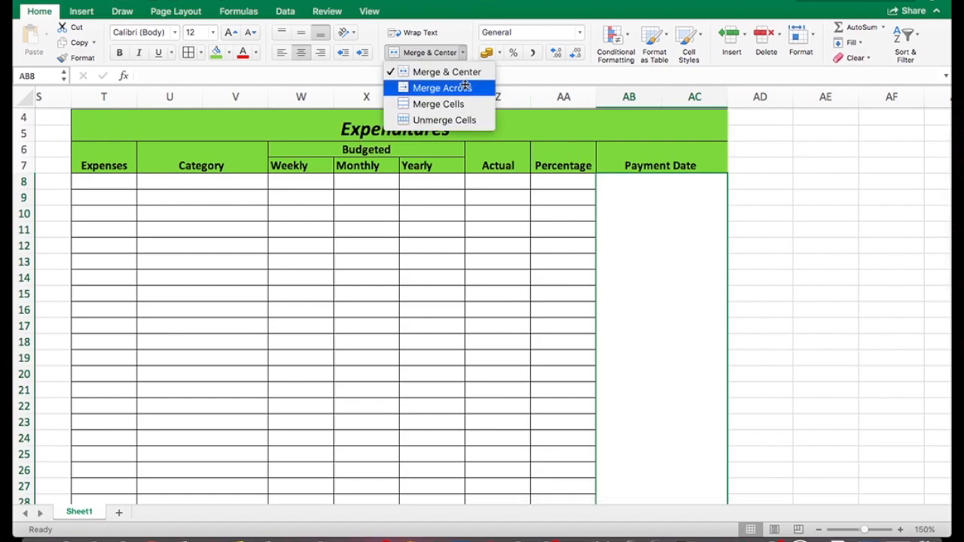
left_click(465, 87)
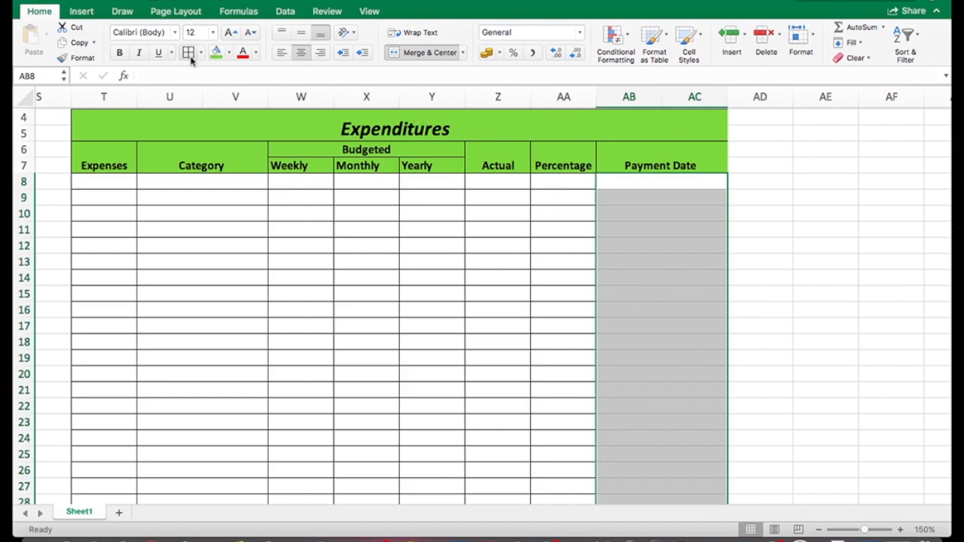
left_click(616, 294)
- Look over the Expenditures table's layout from its title and headers down to row 34
scroll(616, 294, "left", 3)
scroll(617, 294, "down", 2)
scroll(542, 277, "up", 1)
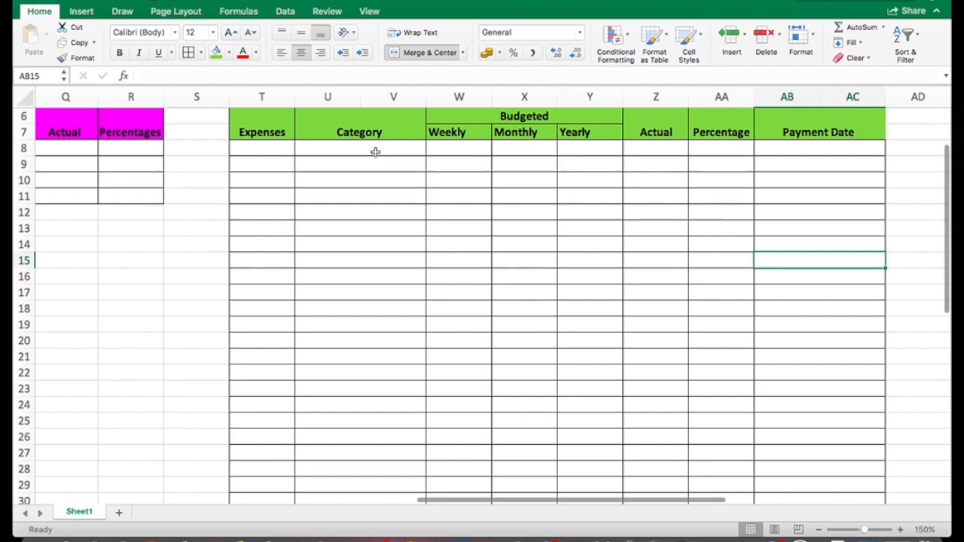
scroll(375, 151, "up", 3)
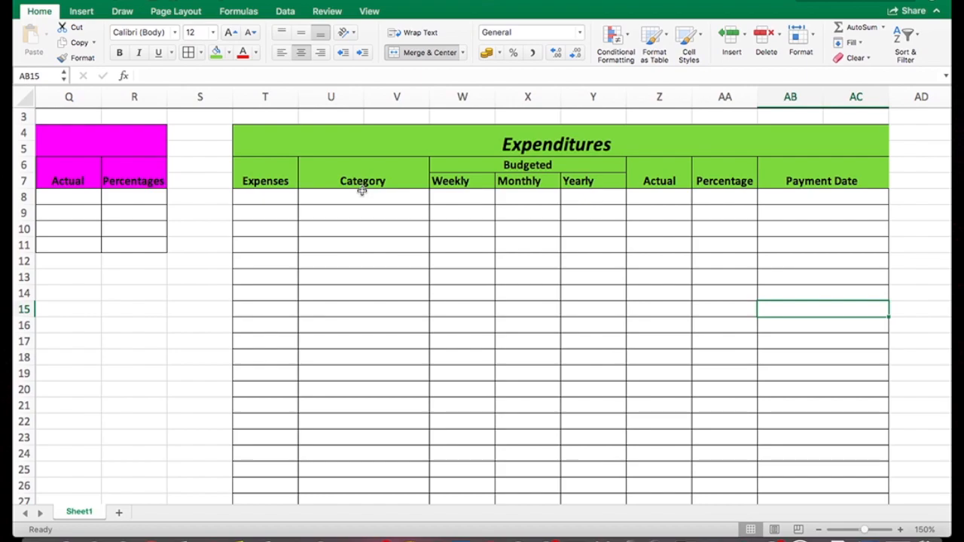
scroll(362, 190, "left", 3)
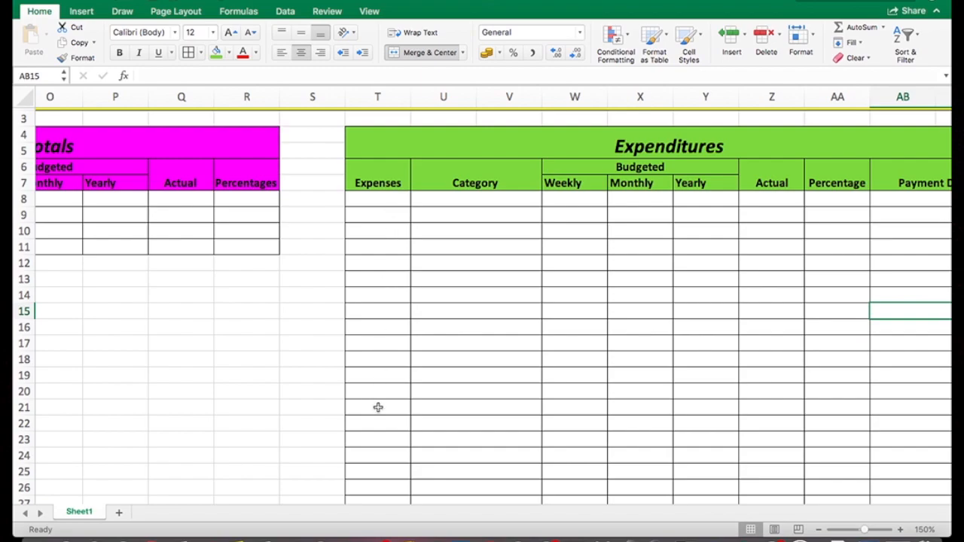
scroll(380, 408, "down", 3)
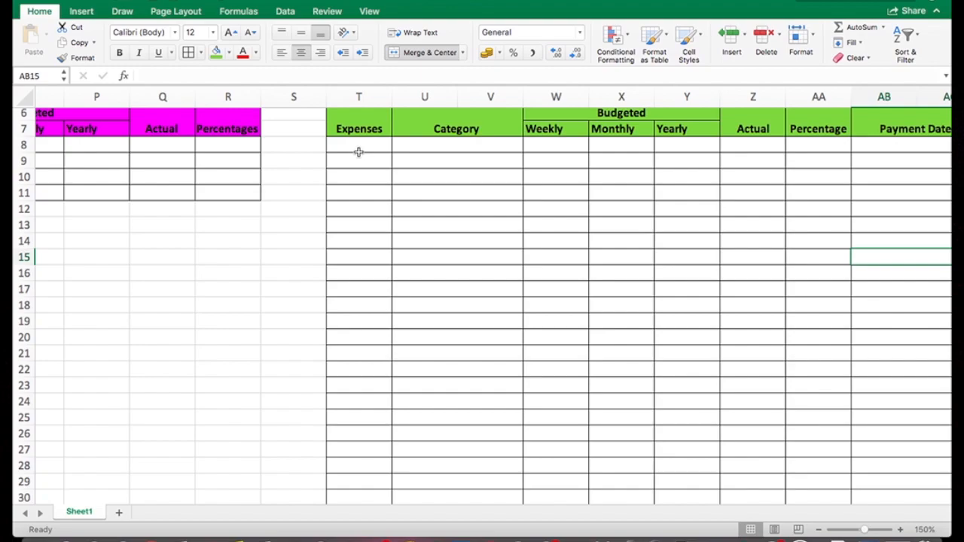
scroll(393, 406, "down", 8)
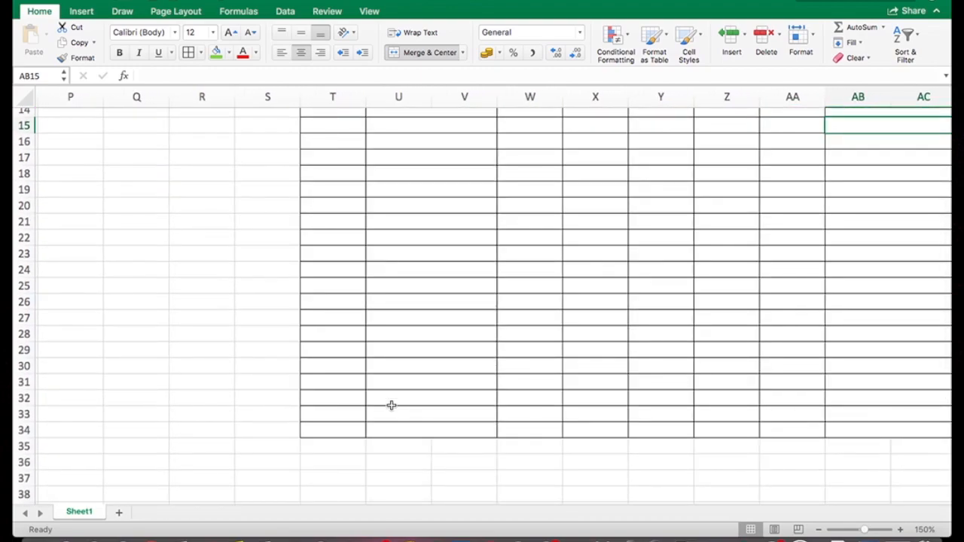
scroll(391, 406, "up", 4)
scroll(363, 347, "up", 7)
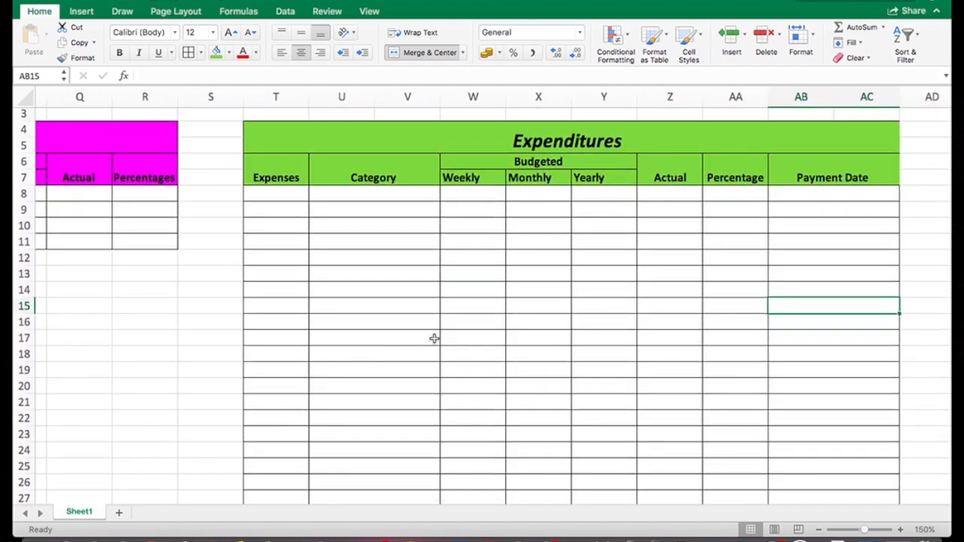
scroll(434, 338, "down", 4)
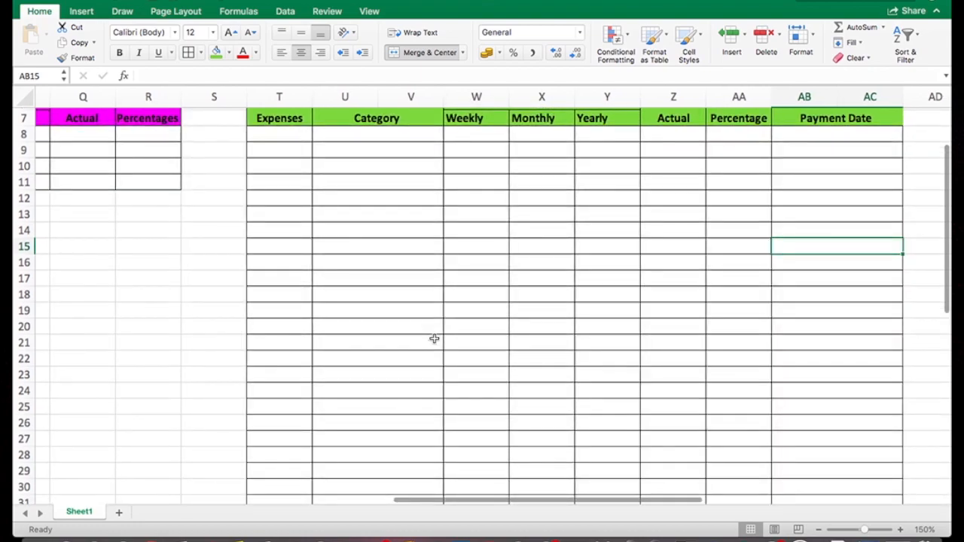
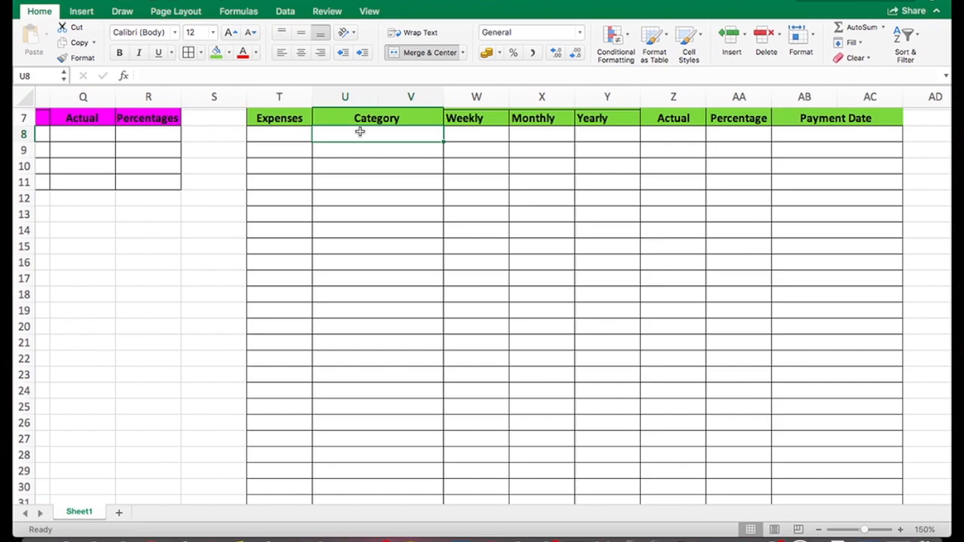
- Enter the Expenditures categories Rent/Mortgage, Gas & Electricity and TV Licensing in U8:U10
type("RE")
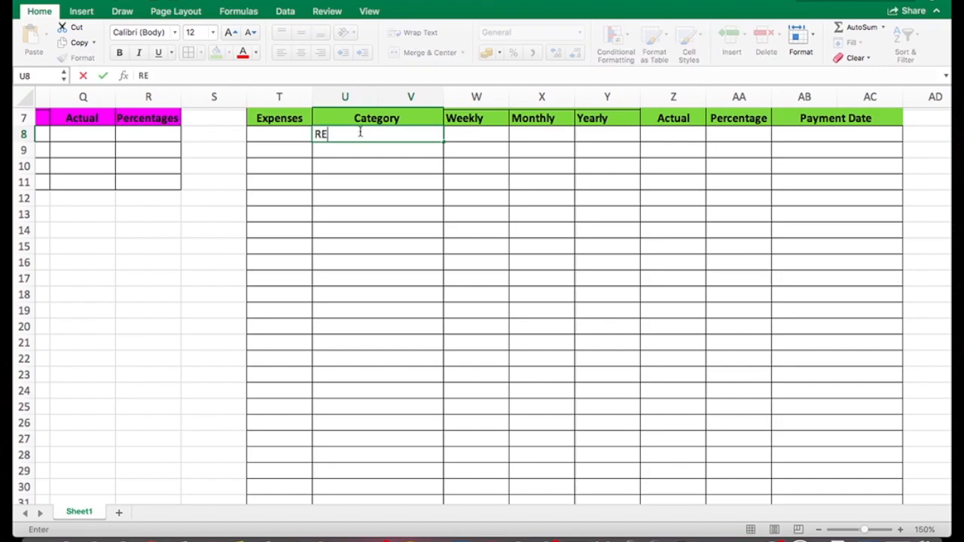
key("BackSpace")
type("ent/Mortgage")
key("Return")
type("Gas & Electricity")
key("Return")
type("TV Licensing")
key("Return")
- Add the categories Car Insurance, Mobile 1 and Mobile 2 in U11:U13
type("Car In")
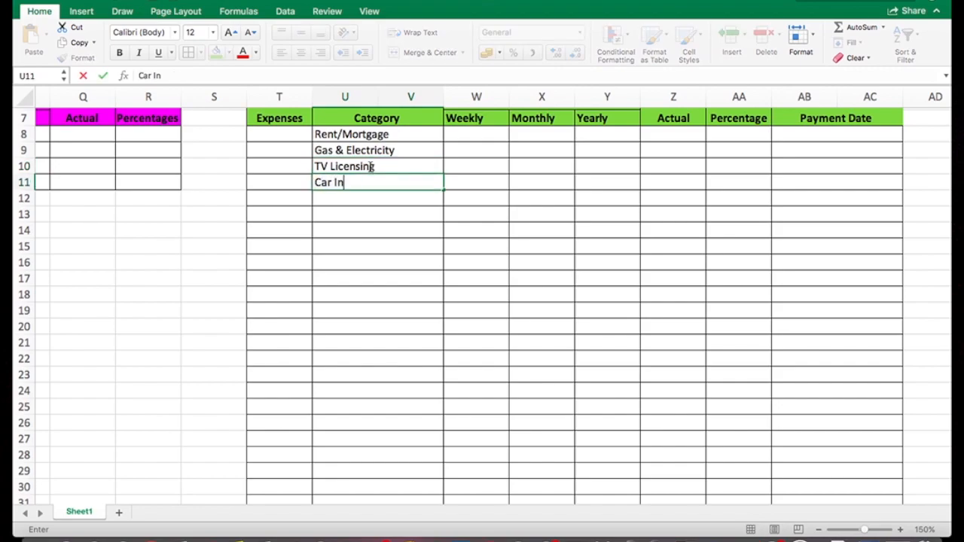
type("surance")
key("Return")
type("Mobile 1")
key("Return")
type("Mo")
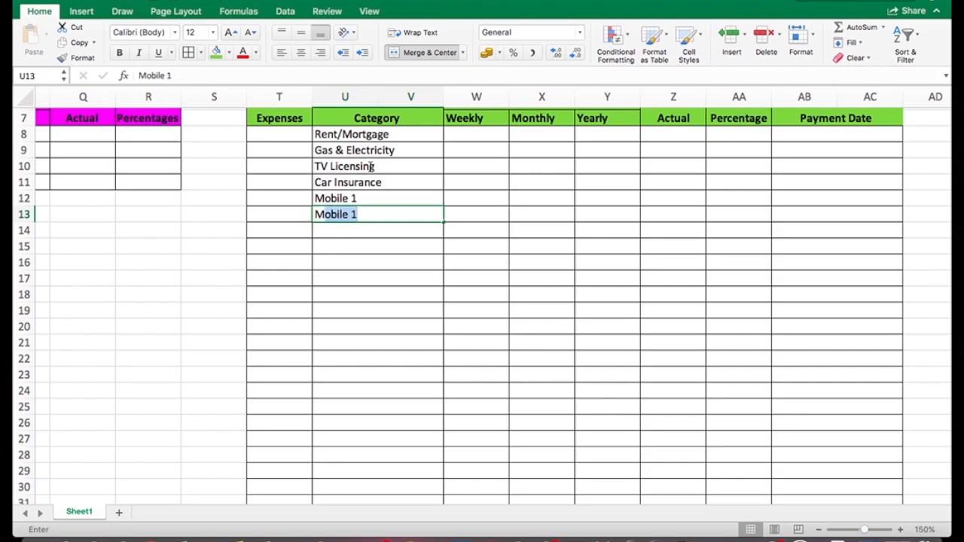
type("bile 2")
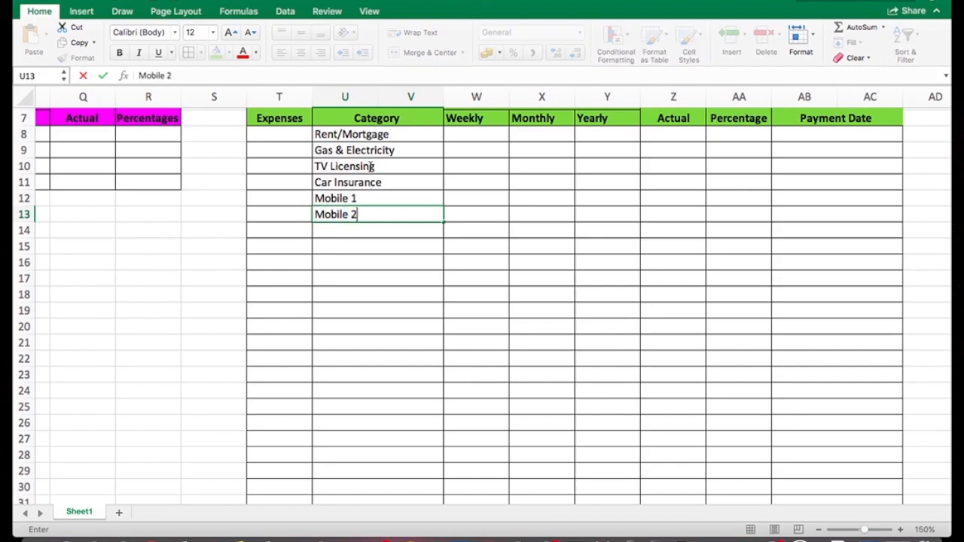
key("Return")
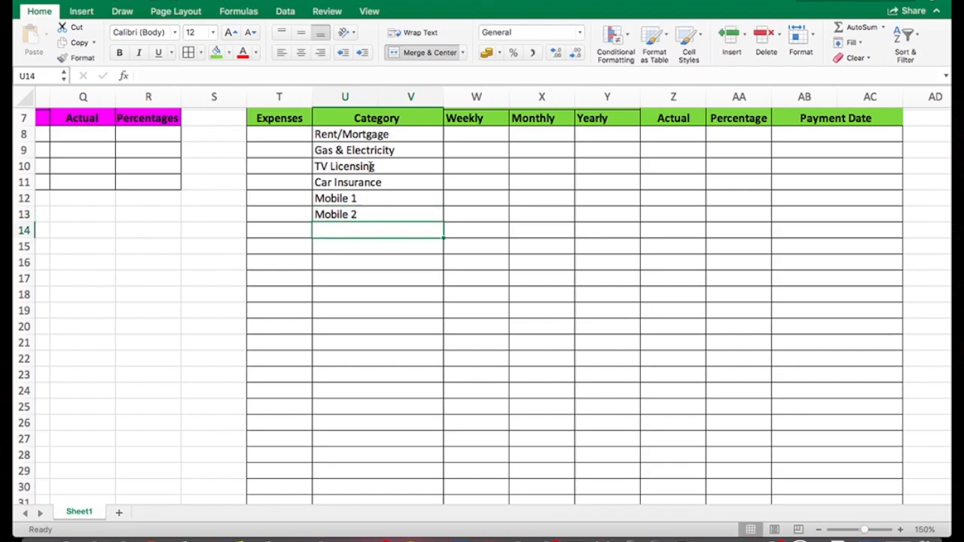
- Add the categories Gym in U14 and Beauty in U15
type("Gym")
key("Return")
type("Nai")
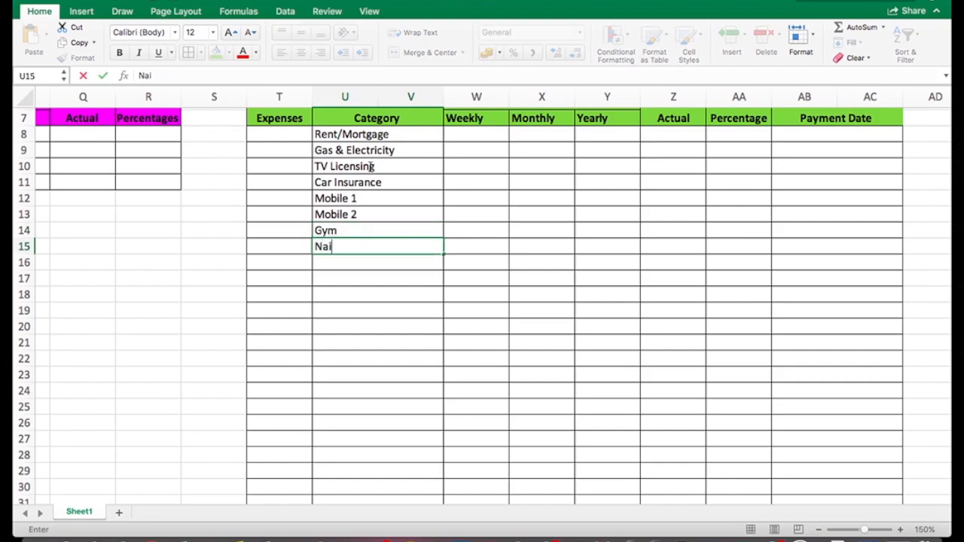
type("ls/Hair/ Waxing")
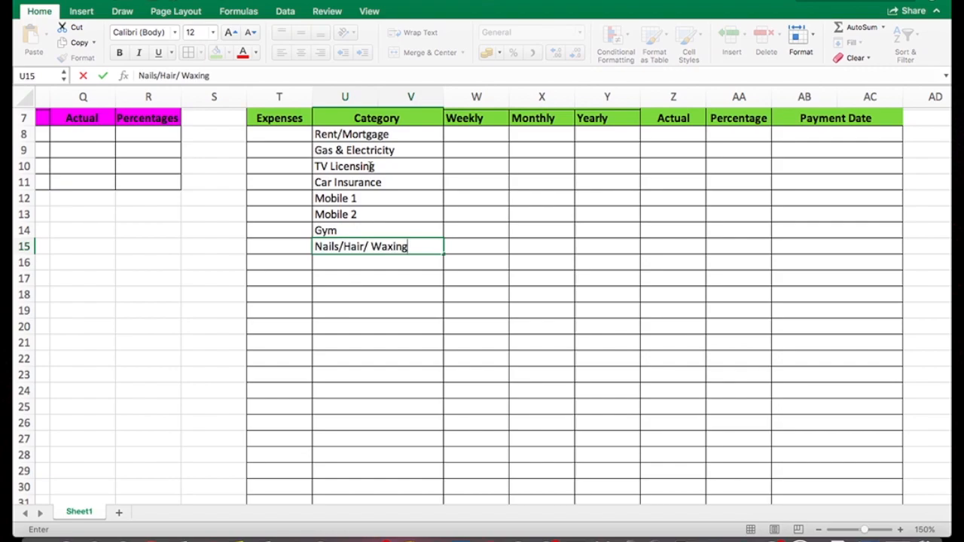
left_click_drag(407, 247, 315, 247)
type("Beauty")
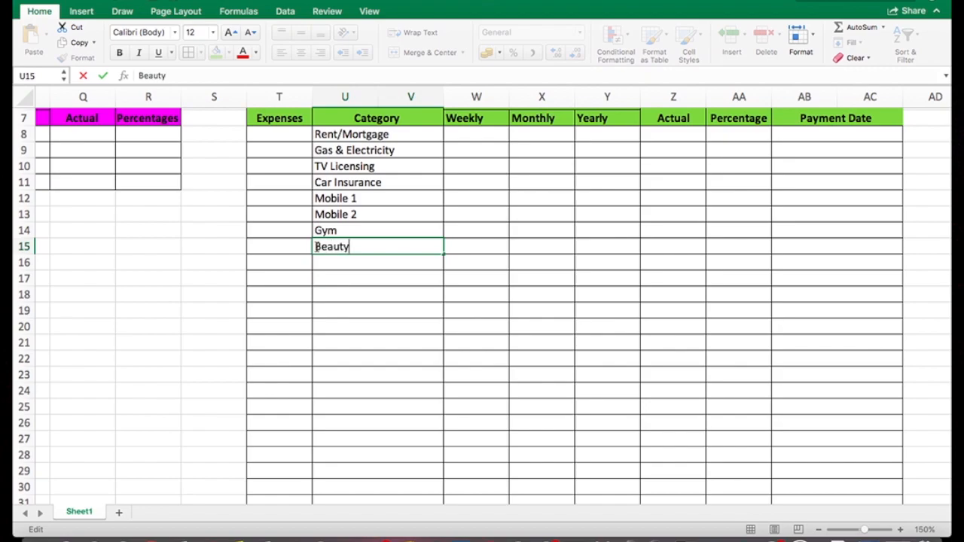
left_click(332, 260)
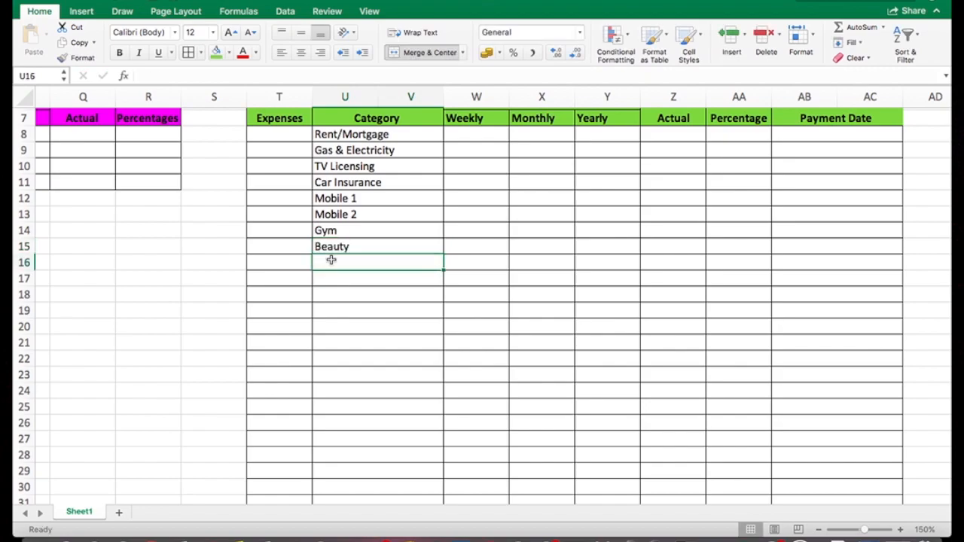
- Add the categories Tuition, Football and Council Tax in U16:U18
type("Tuition")
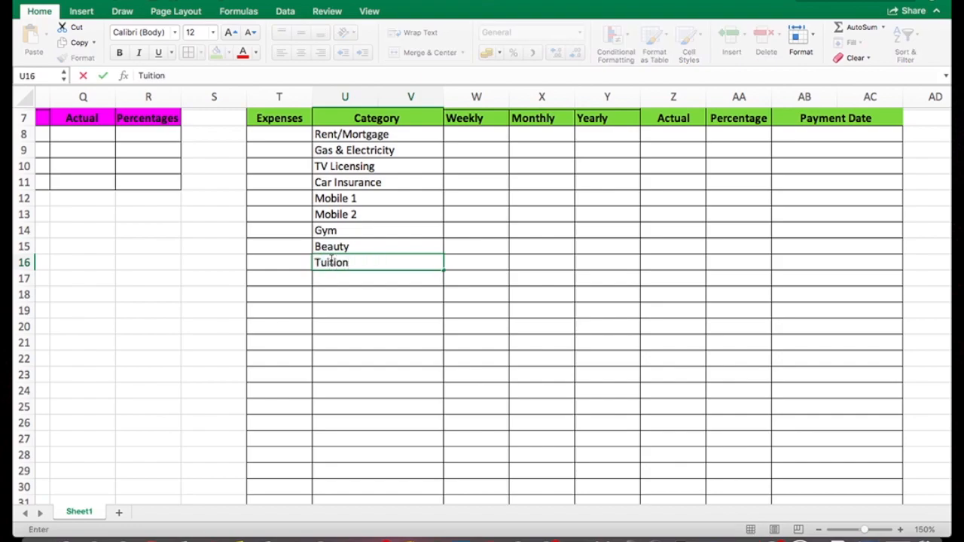
key("Return")
type("Football")
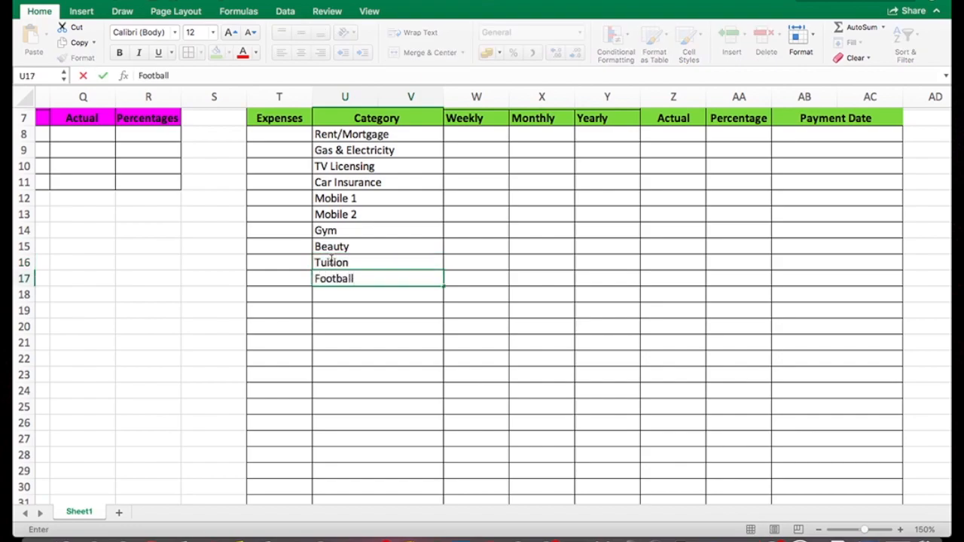
key("Return")
type("C")
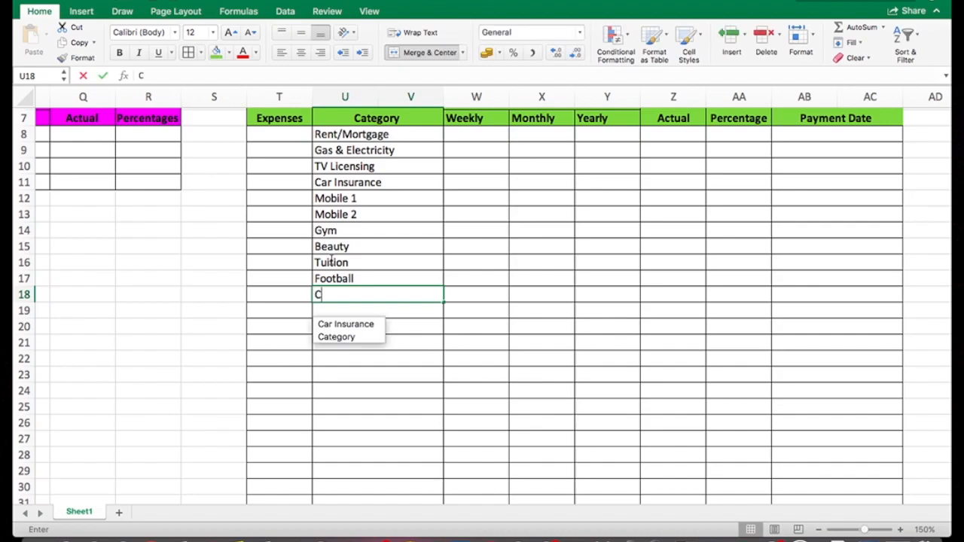
type("ouncil Tax")
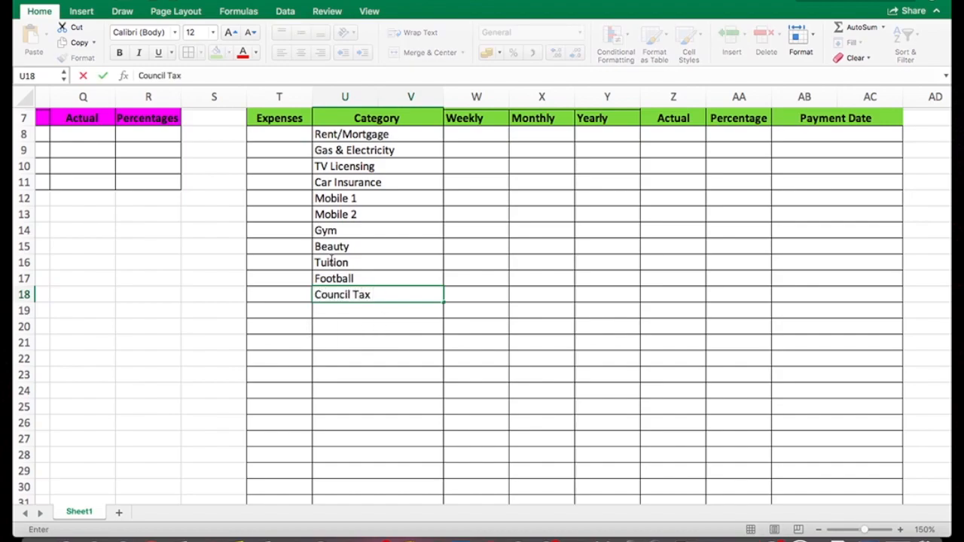
key("Return")
- Add the category Internet in U19, with a capital I
type("internet")
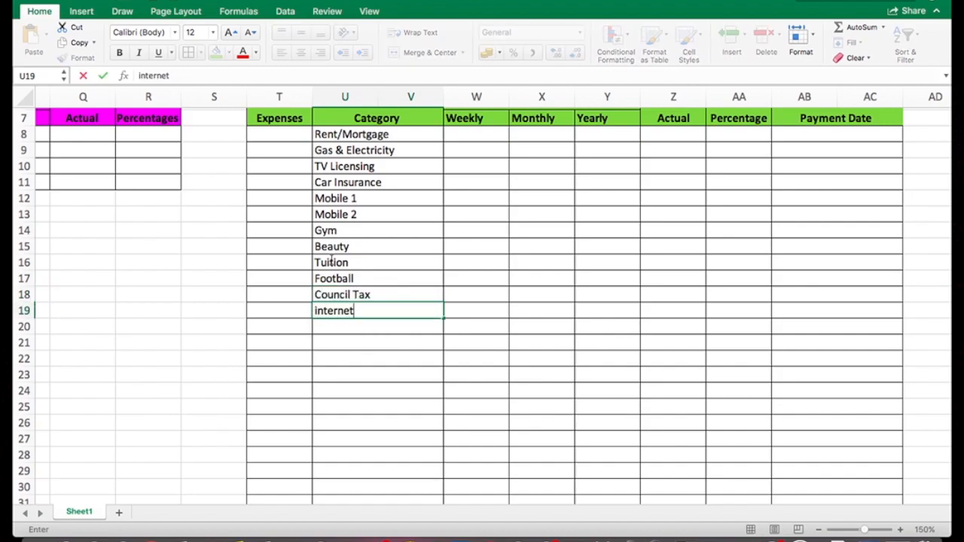
key("Return")
left_click(320, 314)
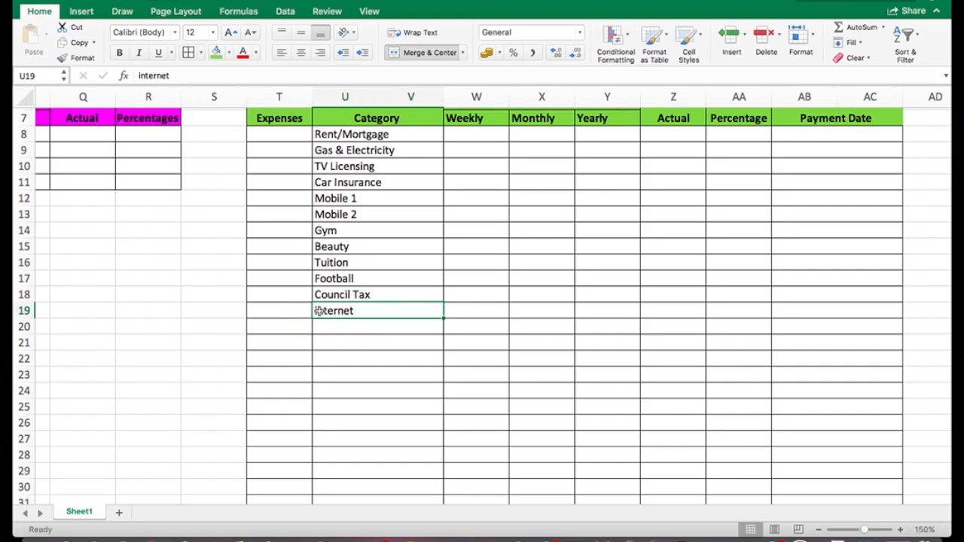
key("Delete")
type("Internet")
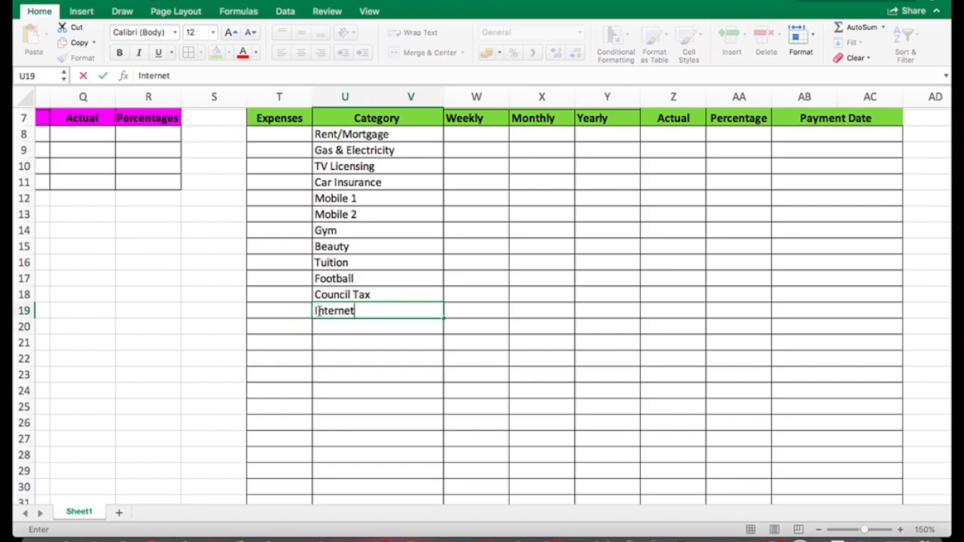
- Add the categories Water, TV/Cable and Netflix in U20:U22
key("Return")
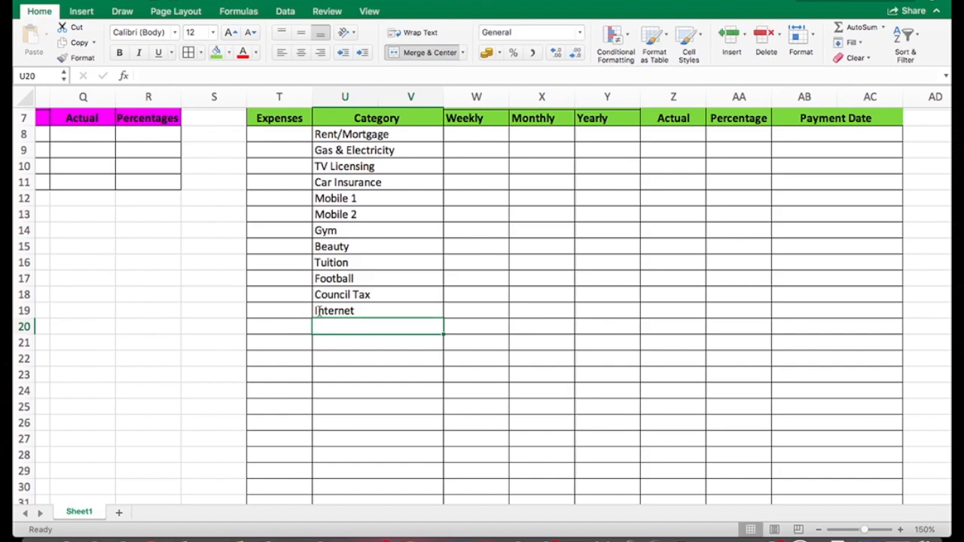
type("Water")
key("Return")
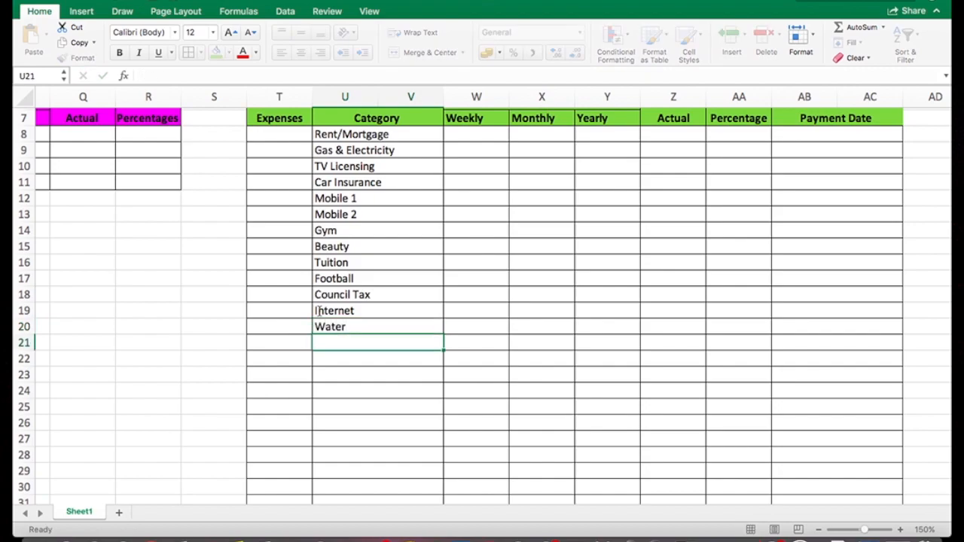
type("TV/Cable")
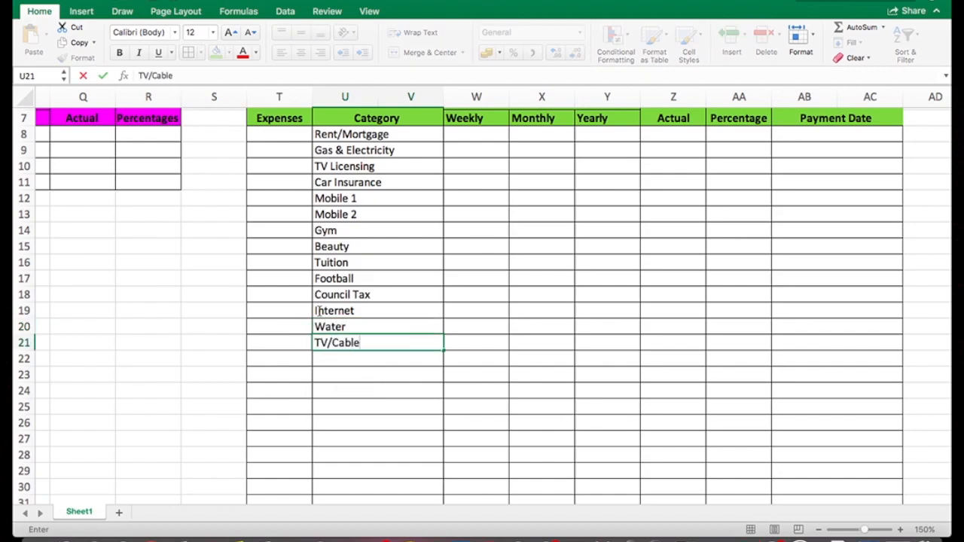
key("Return")
type("Ne")
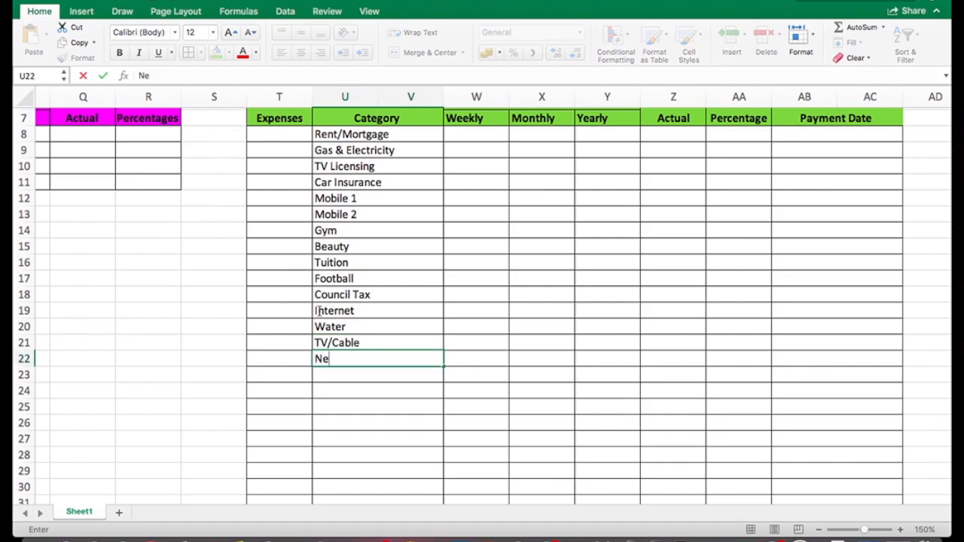
type("tflix")
- Merge and center T8:T23 under the Expenses header and fill it with the header's light green
left_click_drag(278, 136, 276, 374)
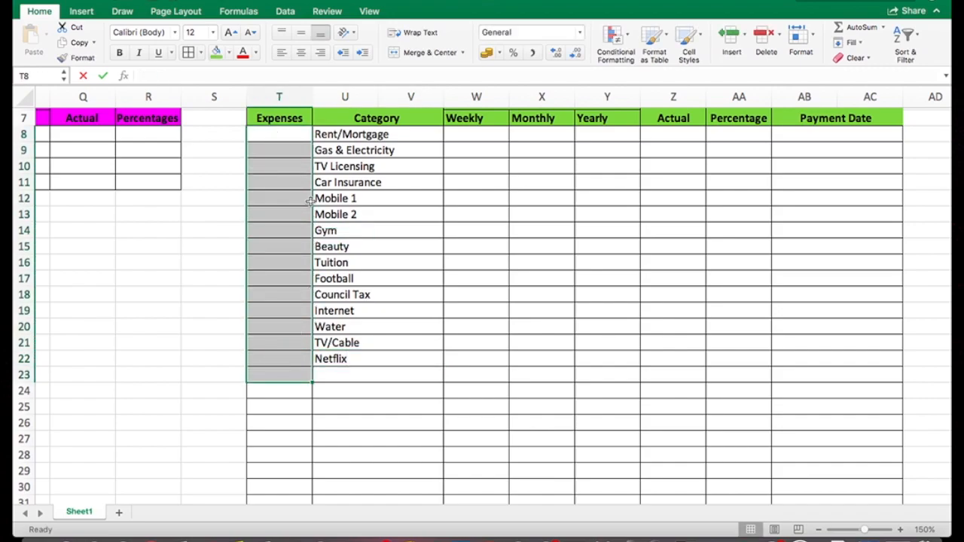
left_click(426, 53)
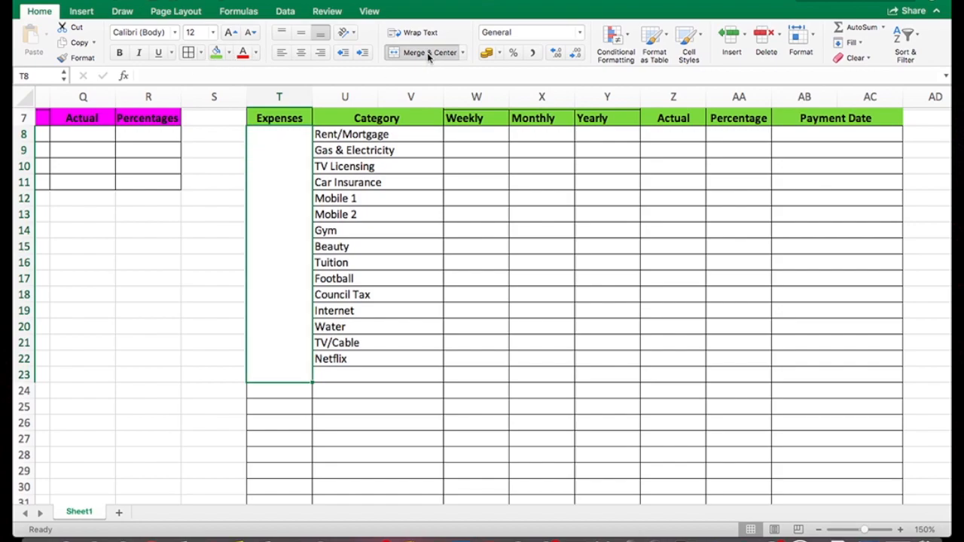
left_click(230, 54)
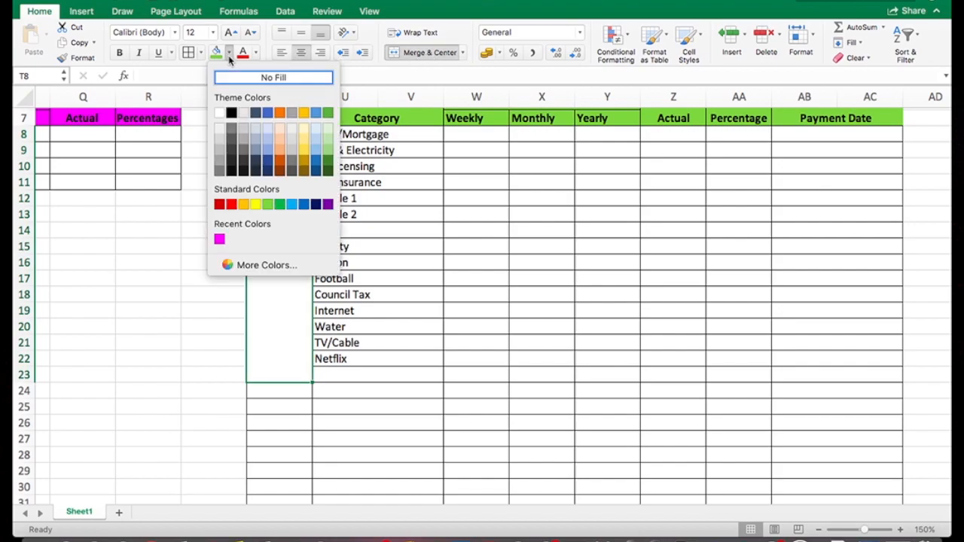
left_click(268, 205)
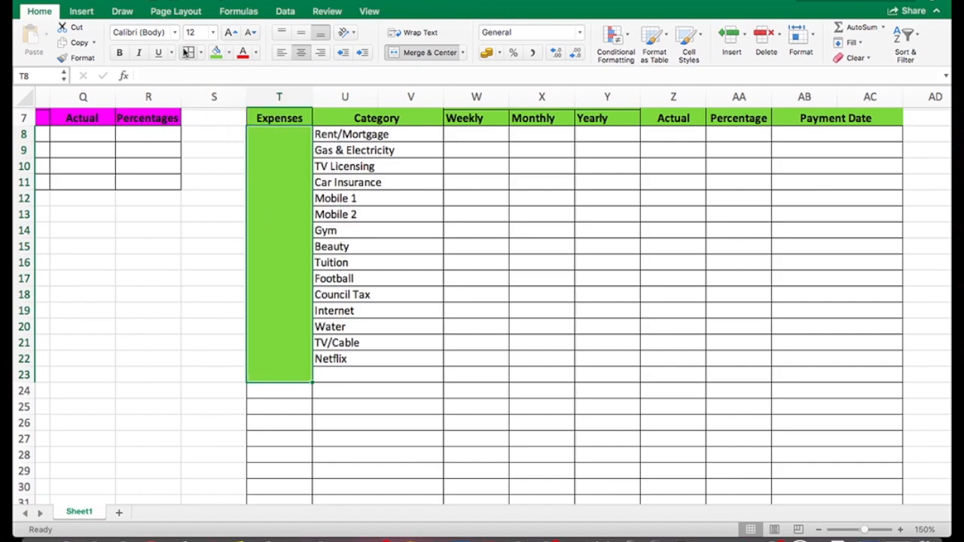
- Enter the row label Total Fixed Expenses in U23, below the Netflix category
left_click(348, 376)
type("To")
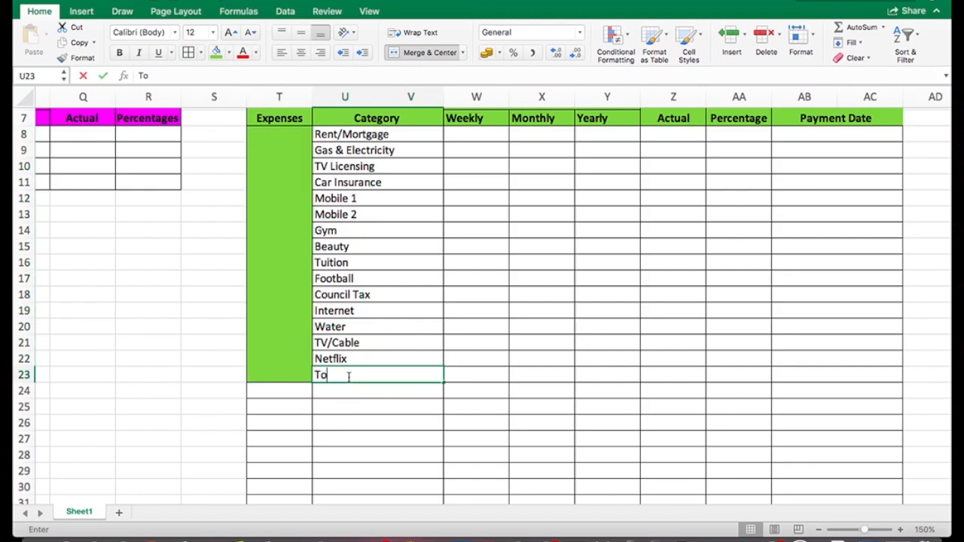
type("tal ")
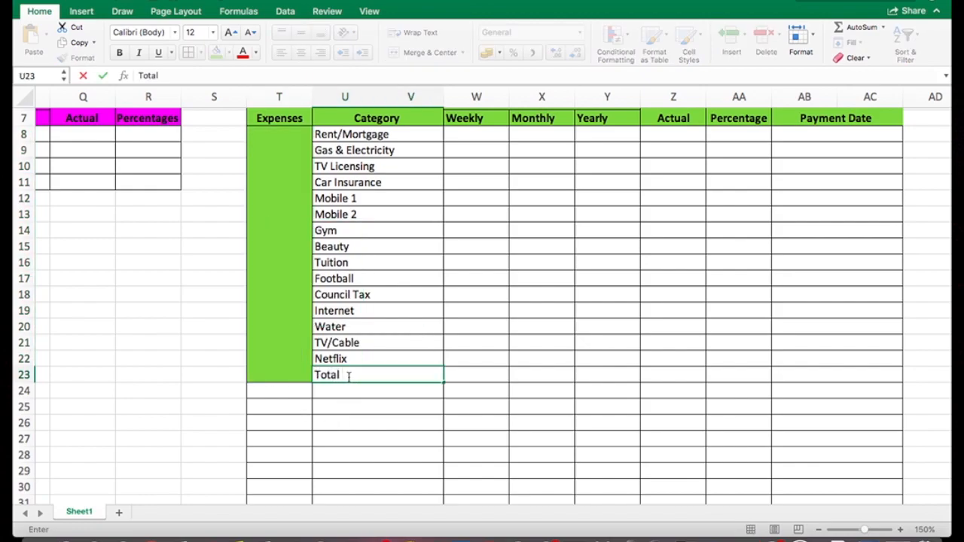
type("Fixed Expenses")
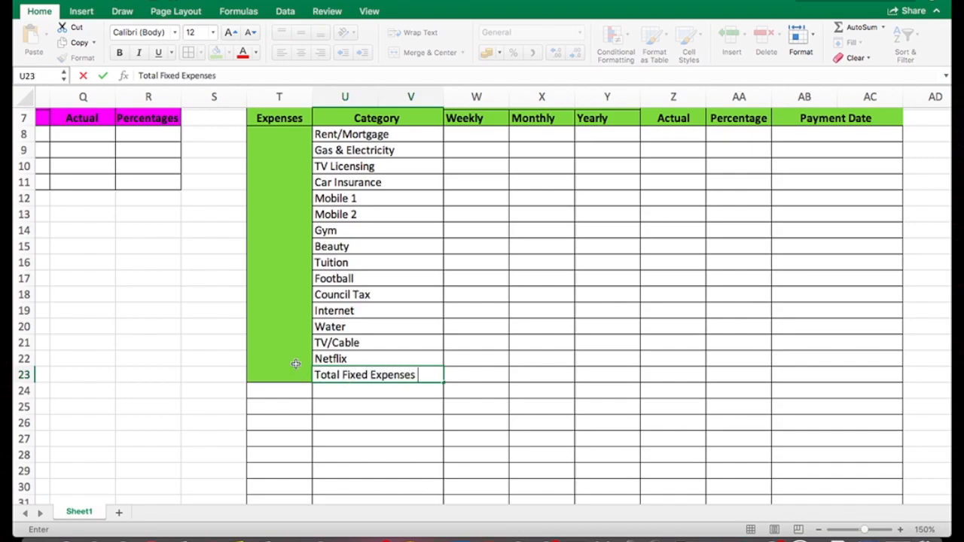
- Label the merged green cell T8:T23 as Fixed Expenses
left_click(268, 336)
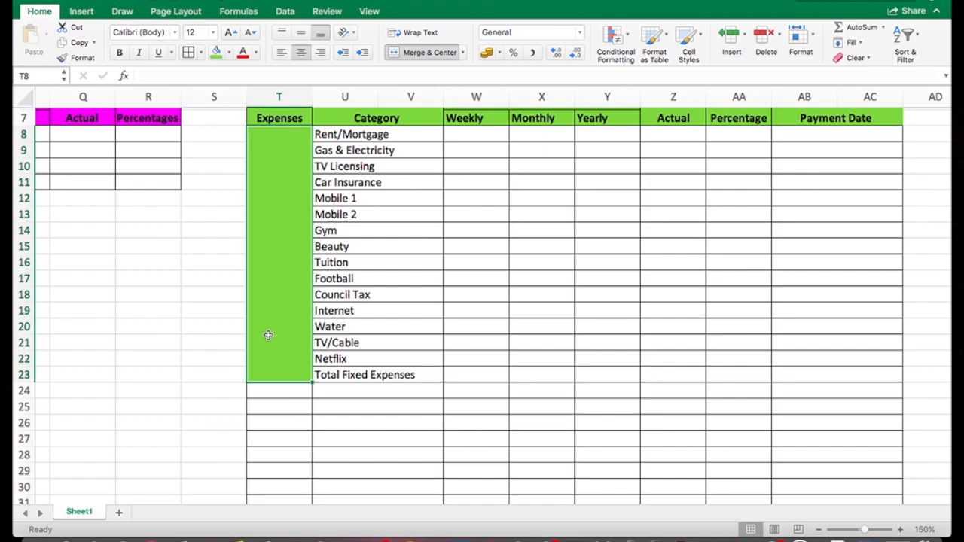
type("Fix")
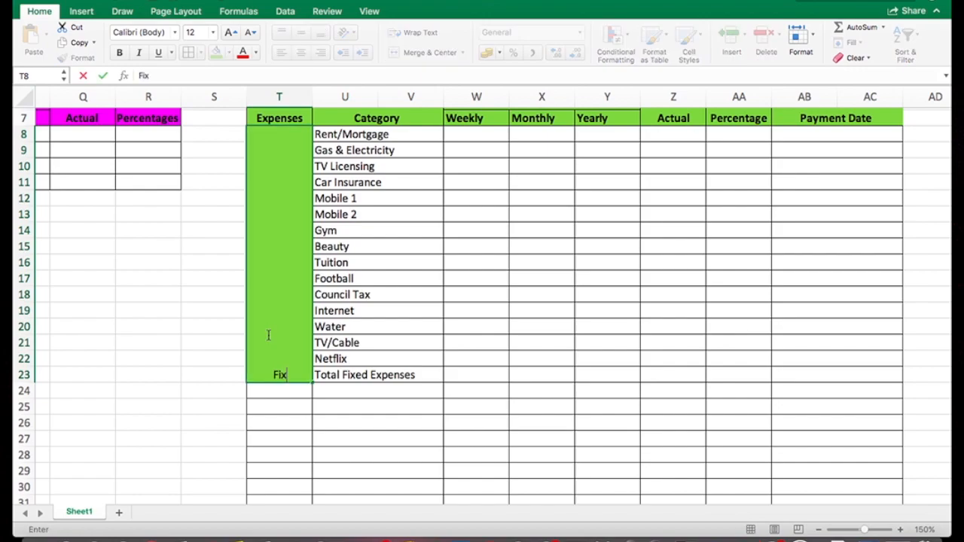
type("ed Expen")
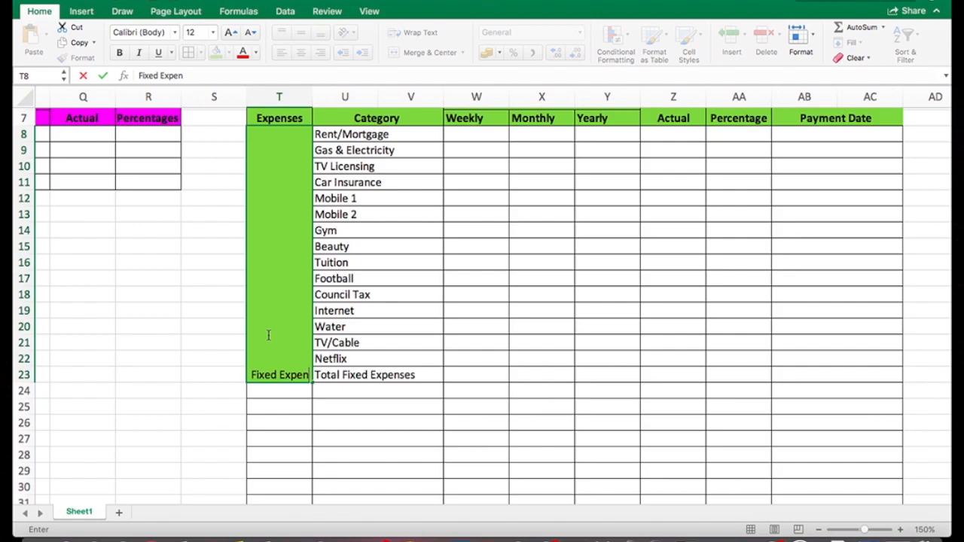
- Label the merged green cell beside the expense categories "Fixed Expenses (Bills)" and rotate its text up
type("ses (")
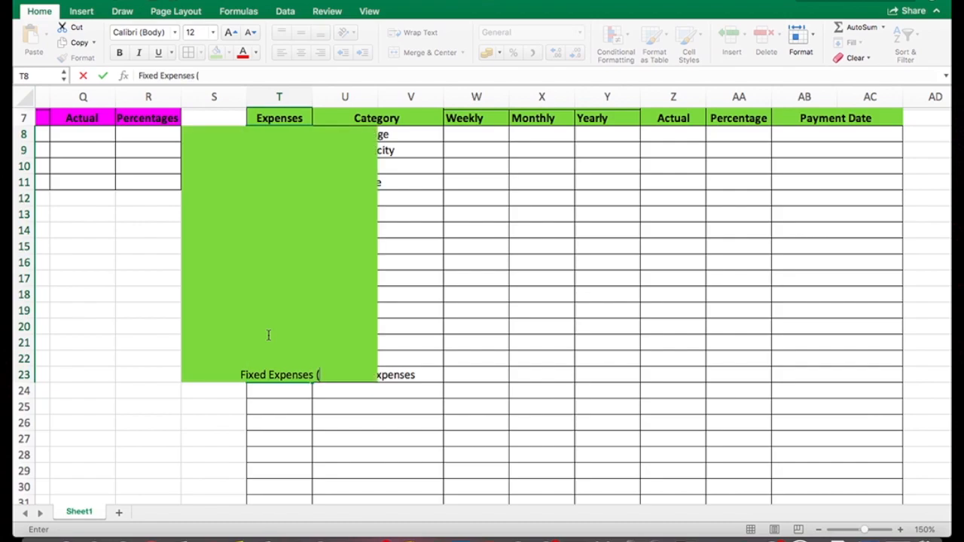
type("Bills)")
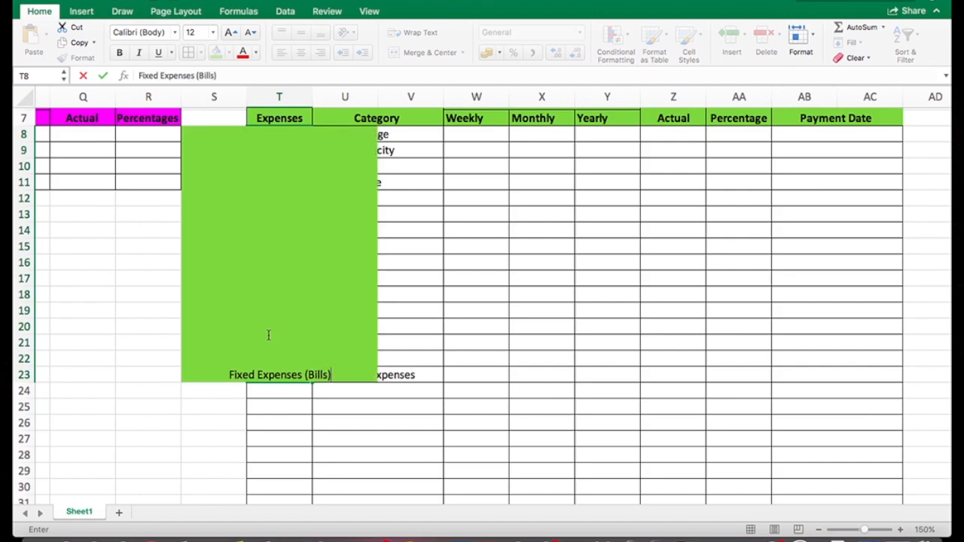
left_click(482, 315)
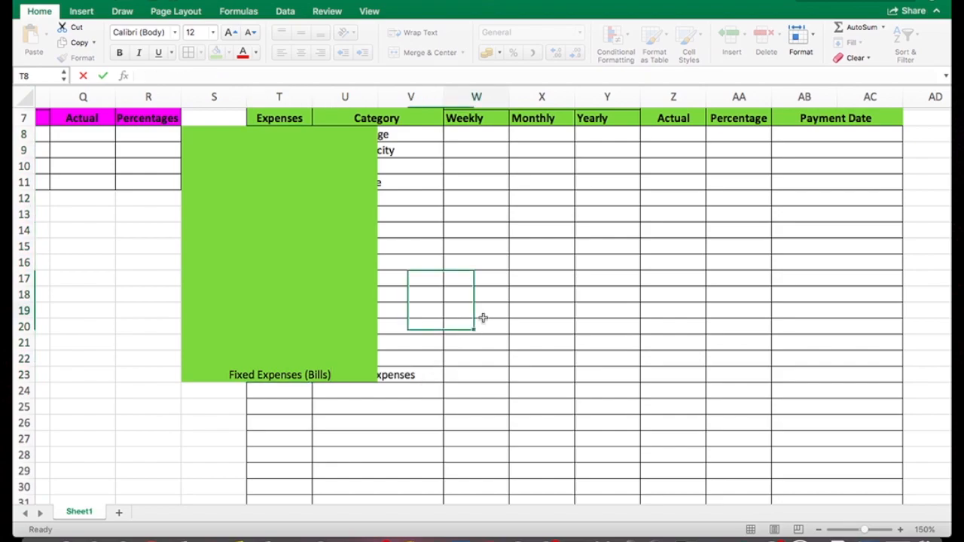
left_click(276, 356)
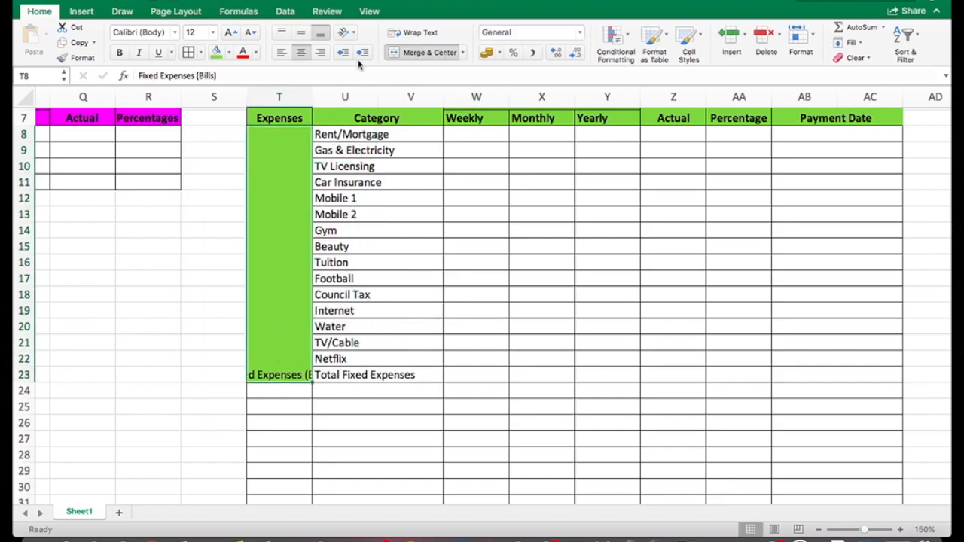
left_click(354, 34)
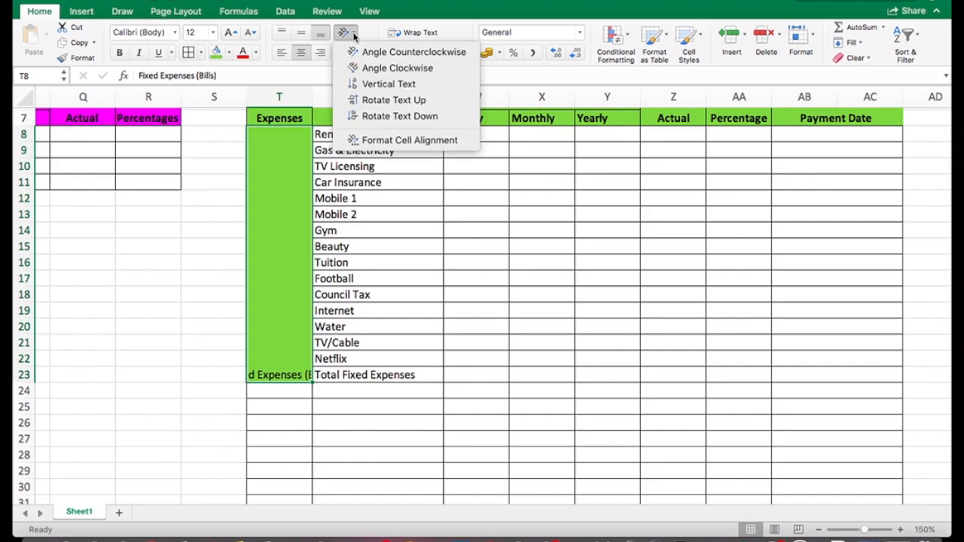
left_click(375, 100)
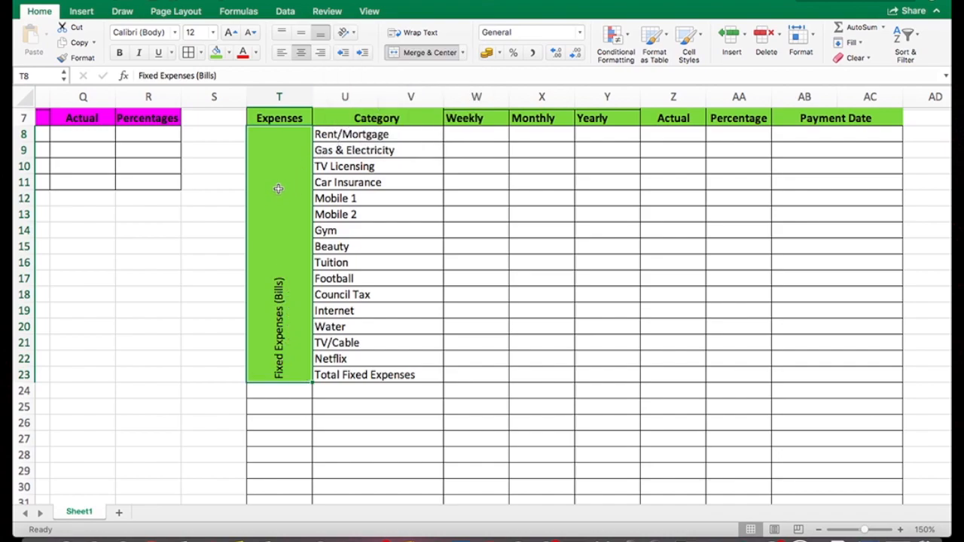
- Make the rotated "Fixed Expenses (Bills)" label bold with a font size of 16
left_click(230, 34)
left_click(229, 34)
left_click(229, 34)
left_click(230, 34)
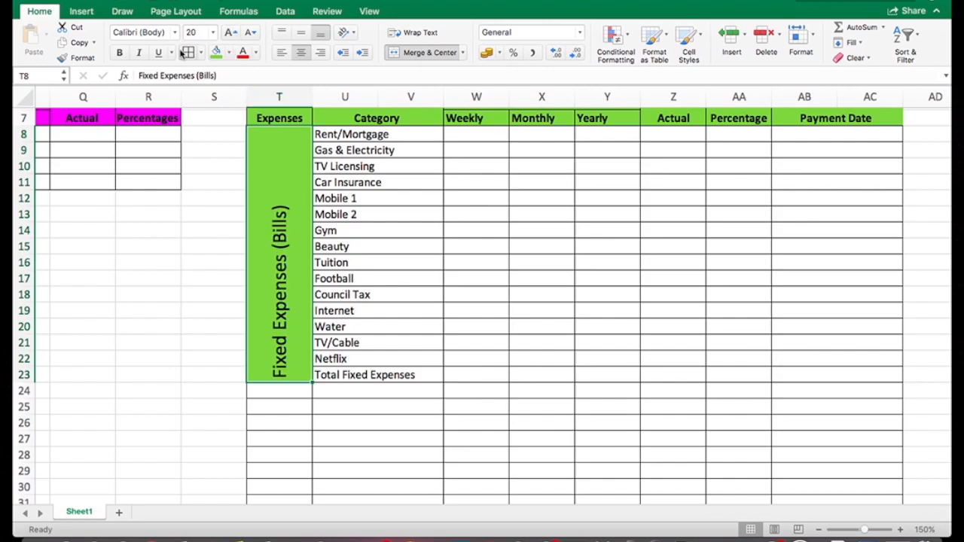
left_click(119, 52)
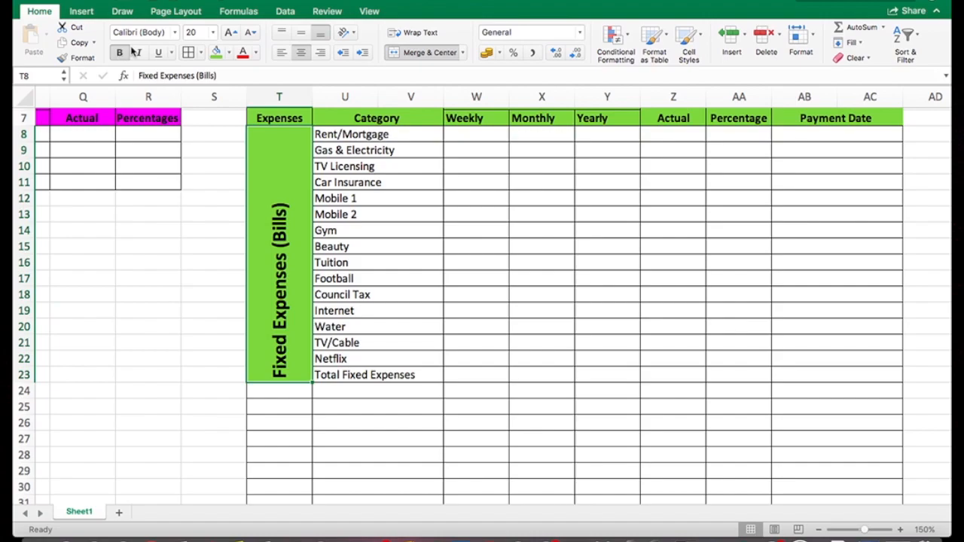
left_click(248, 35)
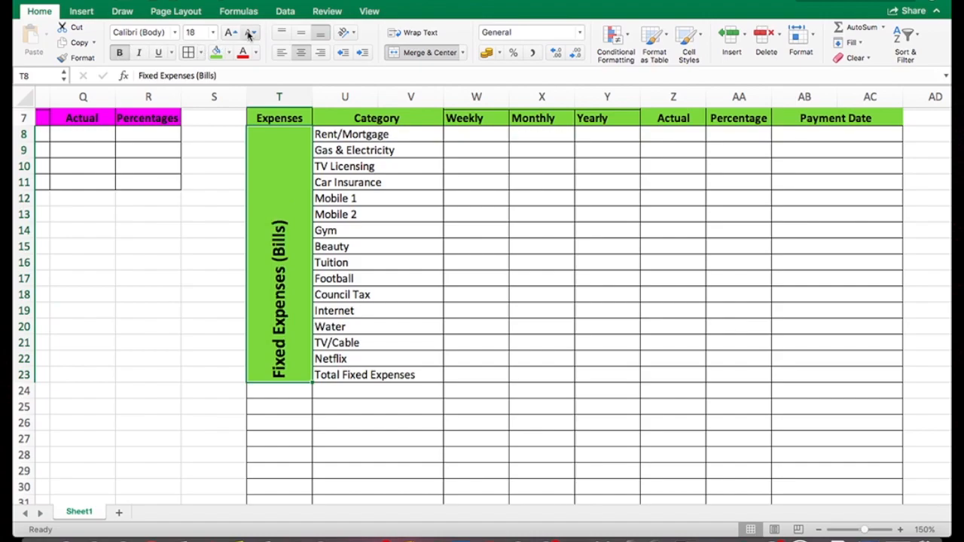
left_click(249, 35)
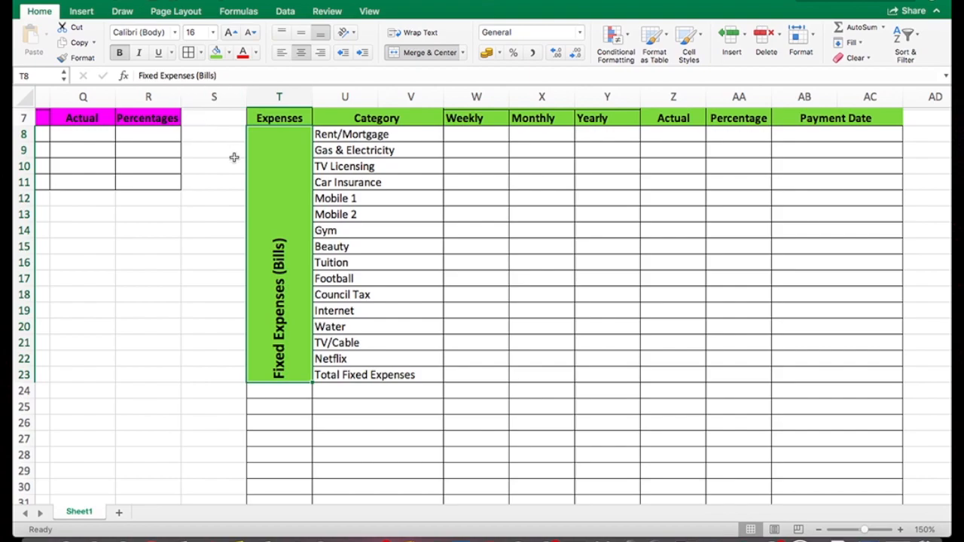
left_click(350, 342)
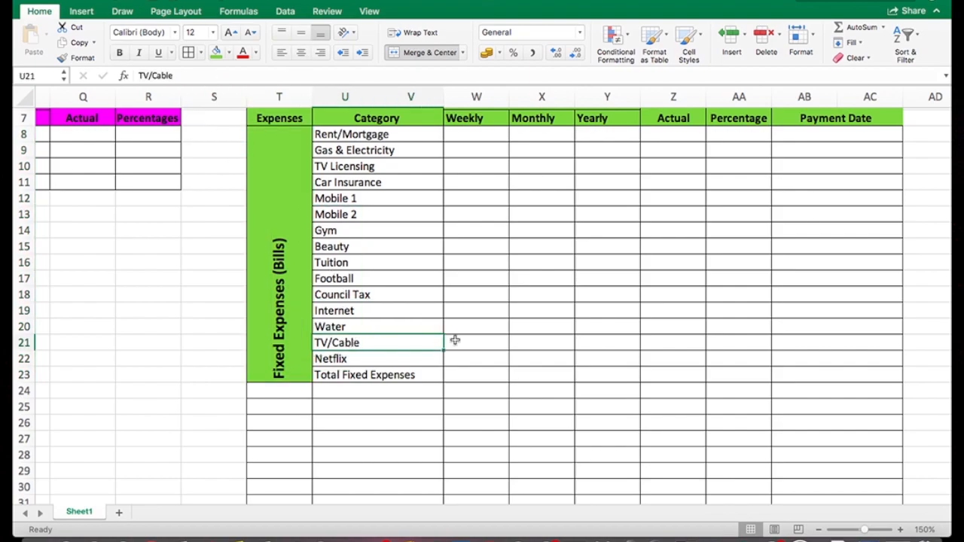
- Enter the monthly budgeted amounts for Rent/Mortgage 625, Gas & Electricity 70, TV Licensing 12.50 and Car Insurance 70
scroll(455, 340, "up", 4)
scroll(455, 339, "right", 2)
scroll(455, 339, "down", 3)
scroll(454, 340, "right", 1)
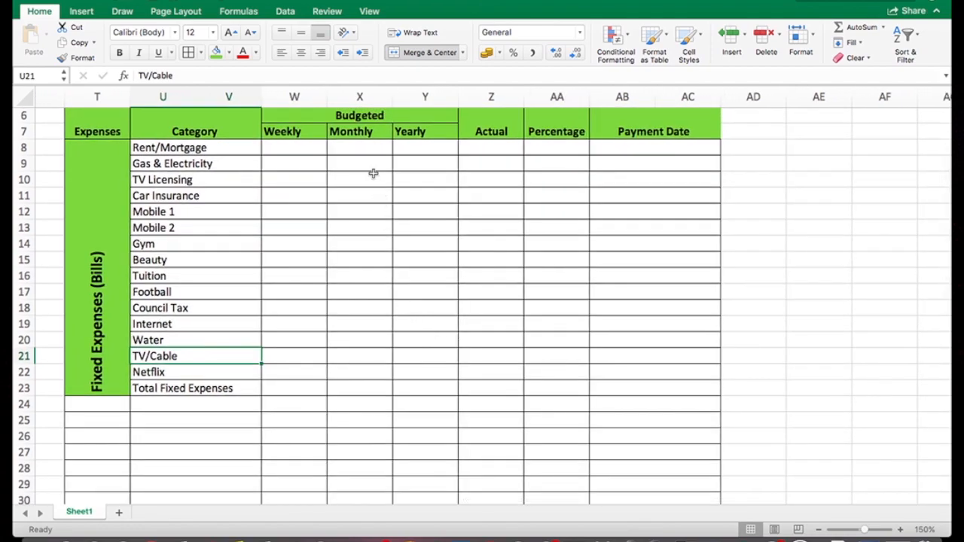
left_click(366, 146)
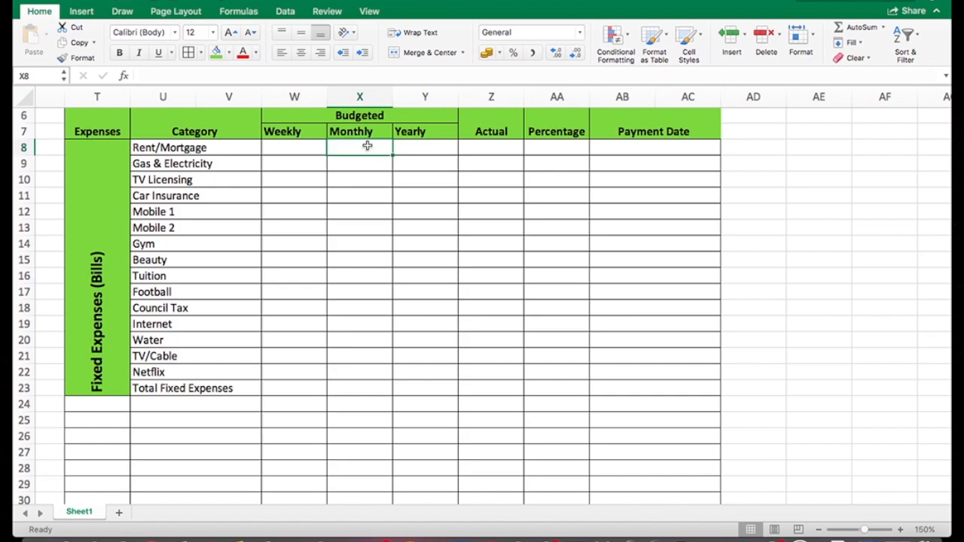
type("625")
key("Return")
type("70")
key("Return")
type("12.50")
key("Return")
type("70")
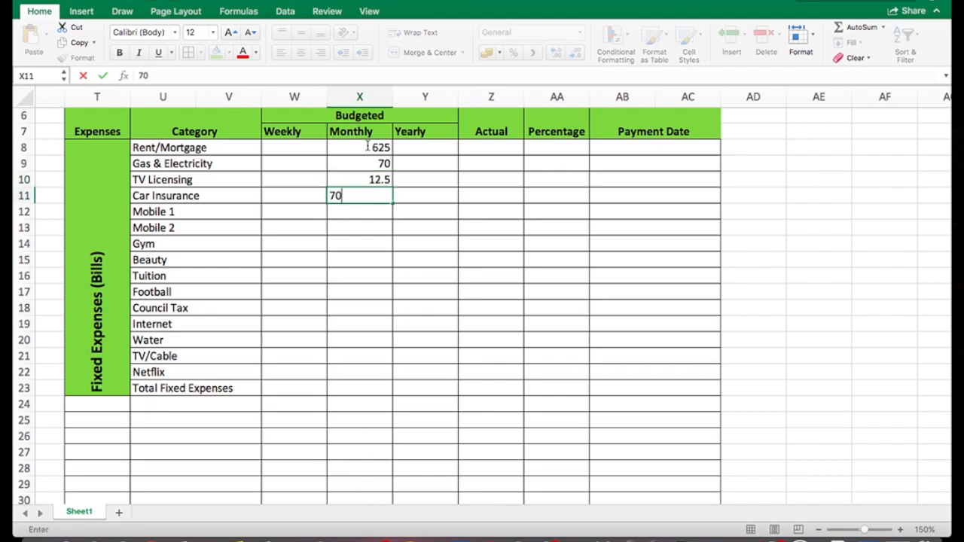
key("Return")
- Enter the monthly budgeted amounts for Mobile 1 and Mobile 2 at 19 each, Gym 19.99, Beauty 30 and Tuition 19.99
type("19")
key("Return")
type("19")
key("Return")
type("19.99")
key("Return")
type("30")
key("Return")
type("19.99")
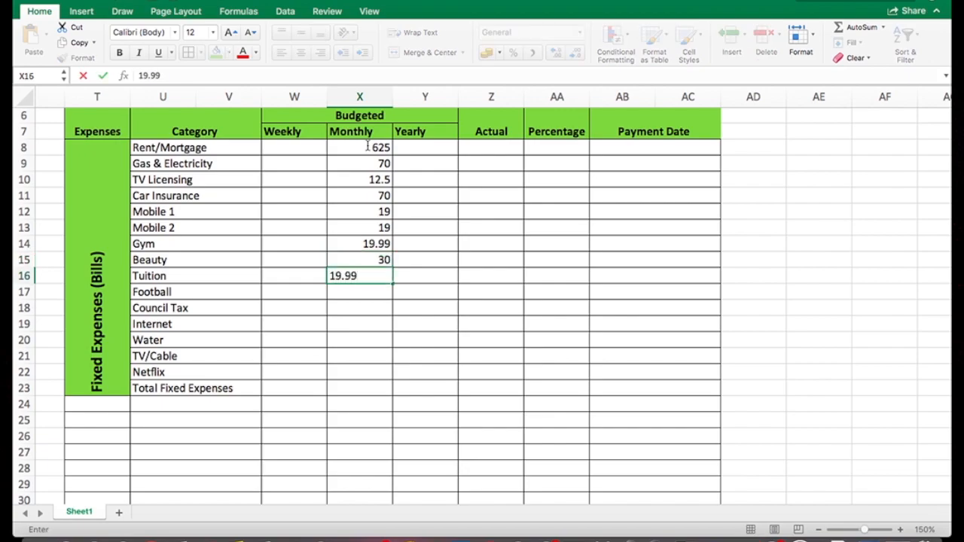
key("Return")
- Enter the monthly amounts for Football 36, Council Tax 89, Internet 20, Water 56, TV/Cable 30 and Netflix 9.99
type("36")
key("Return")
type("89")
key("Return")
type("20")
key("Return")
type("56")
key("Return")
type("30")
key("Return")
type("9.99")
key("Return")
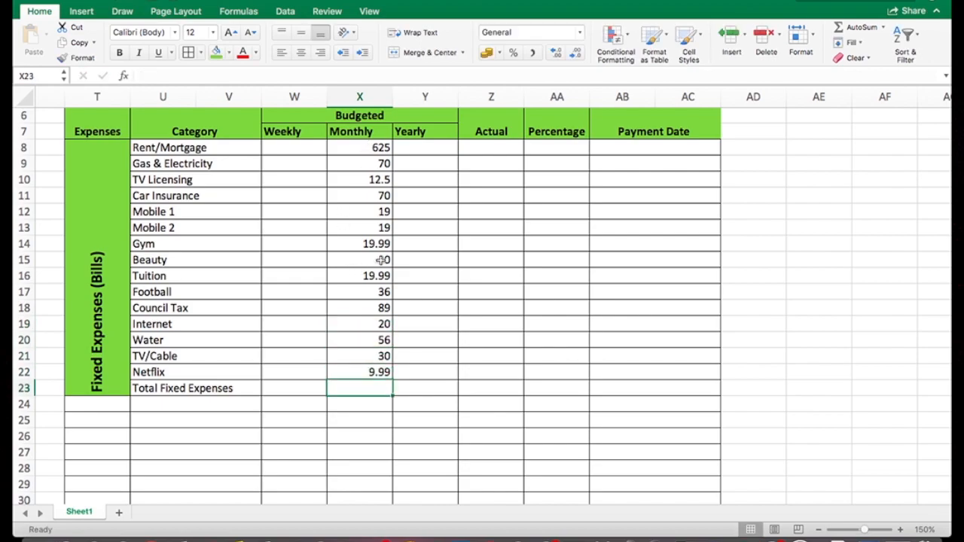
- Format the monthly amounts in X8:X22 as Currency and total them with AutoSum in the Total Fixed Expenses row
left_click_drag(367, 147, 367, 372)
left_click(580, 33)
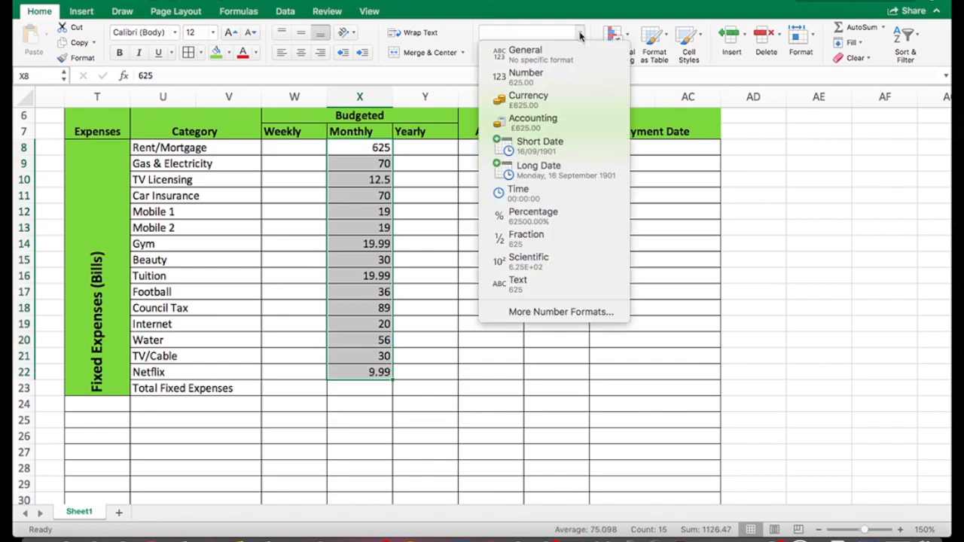
left_click(535, 109)
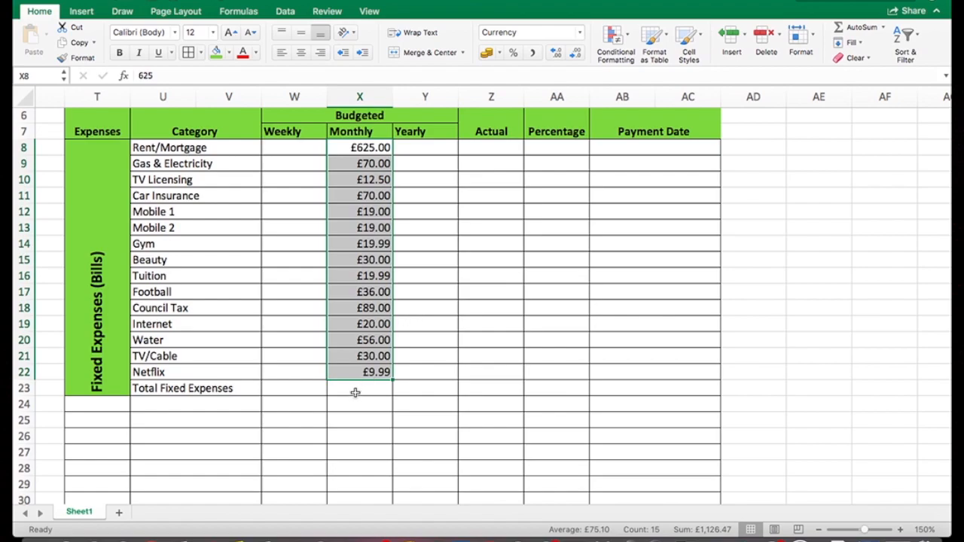
left_click(853, 30)
left_click(375, 399)
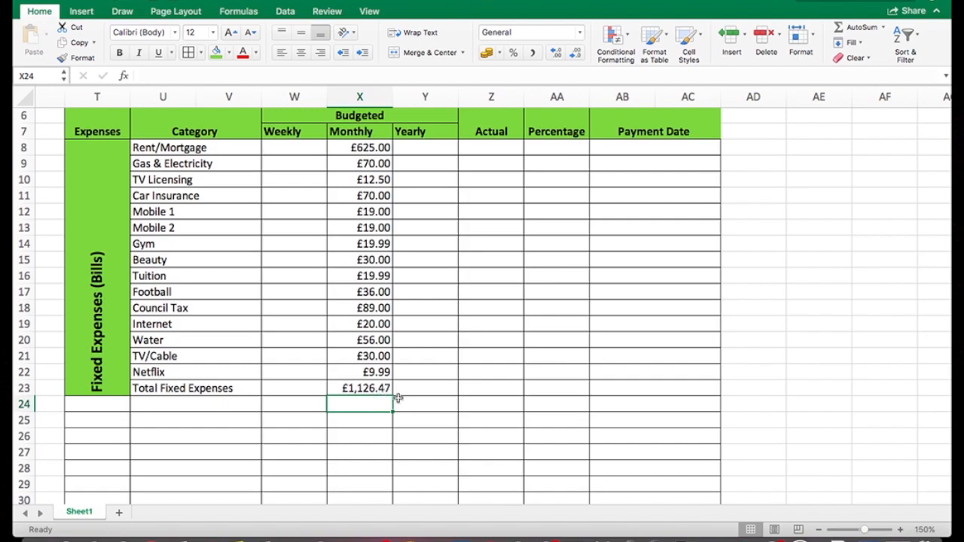
- Merge and center cells T24:T34 below the Fixed Expenses block and fill the merged cell with the recent magenta colour
scroll(327, 392, "down", 3)
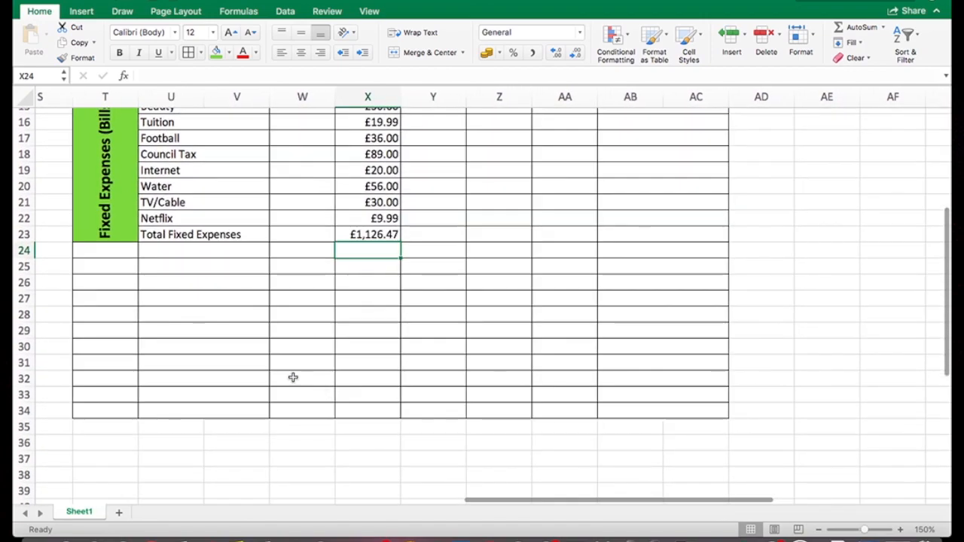
scroll(293, 372, "up", 1)
left_click_drag(114, 276, 108, 432)
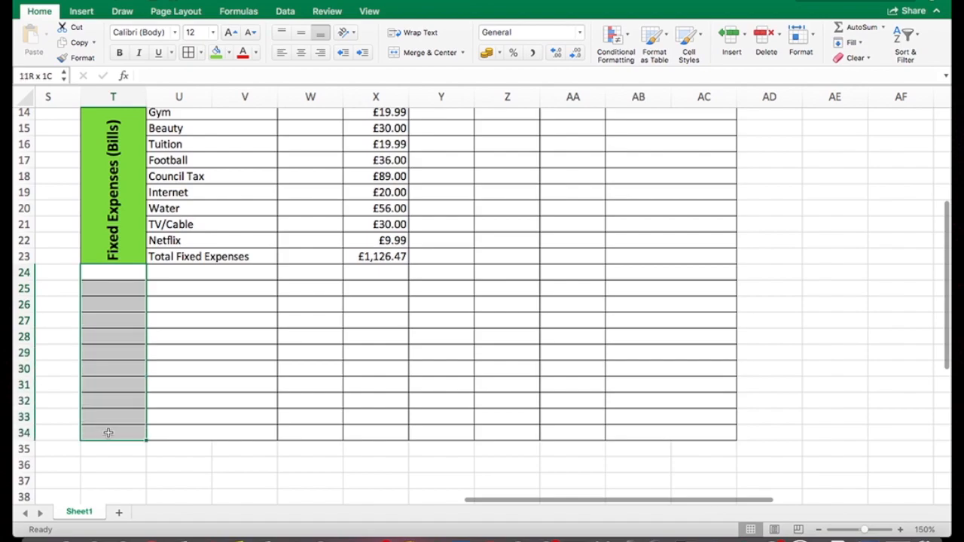
left_click(412, 52)
left_click(229, 53)
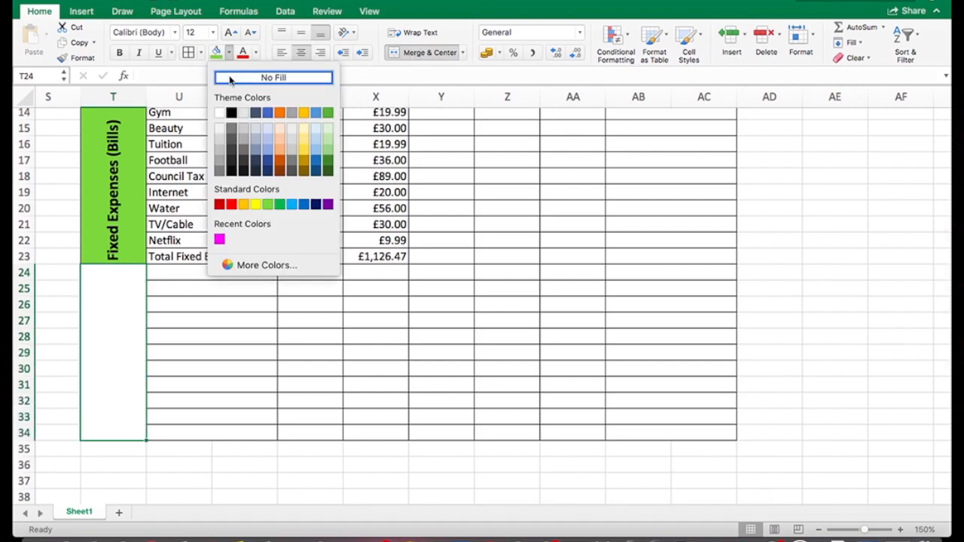
left_click(219, 239)
- Label the merged magenta cell "Variable Expense" and rotate its text up
type("Variable E")
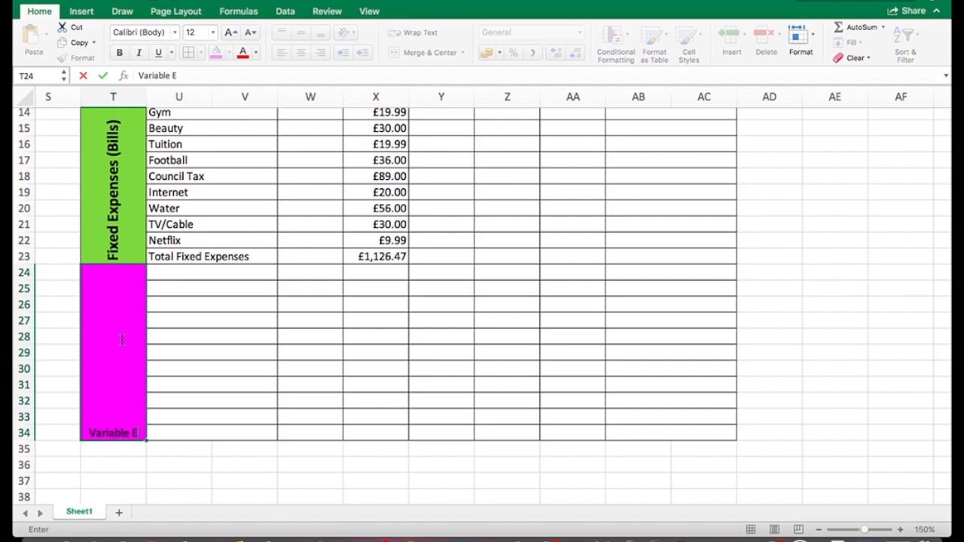
type("xpense")
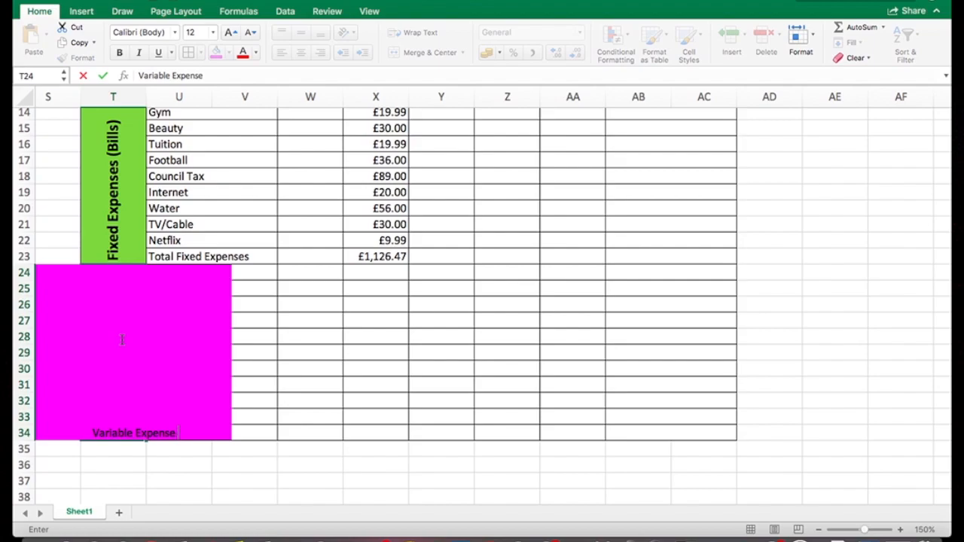
left_click(269, 400)
left_click(113, 390)
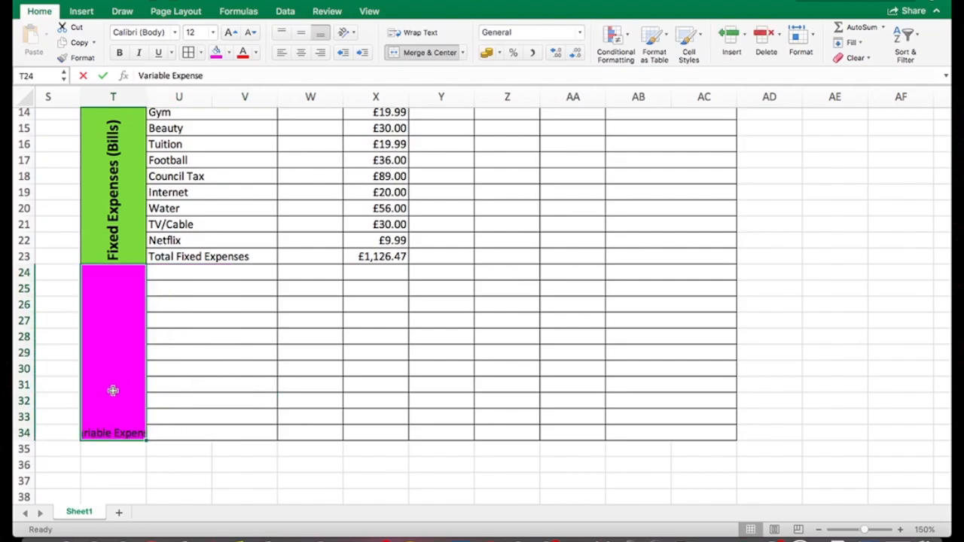
left_click(345, 33)
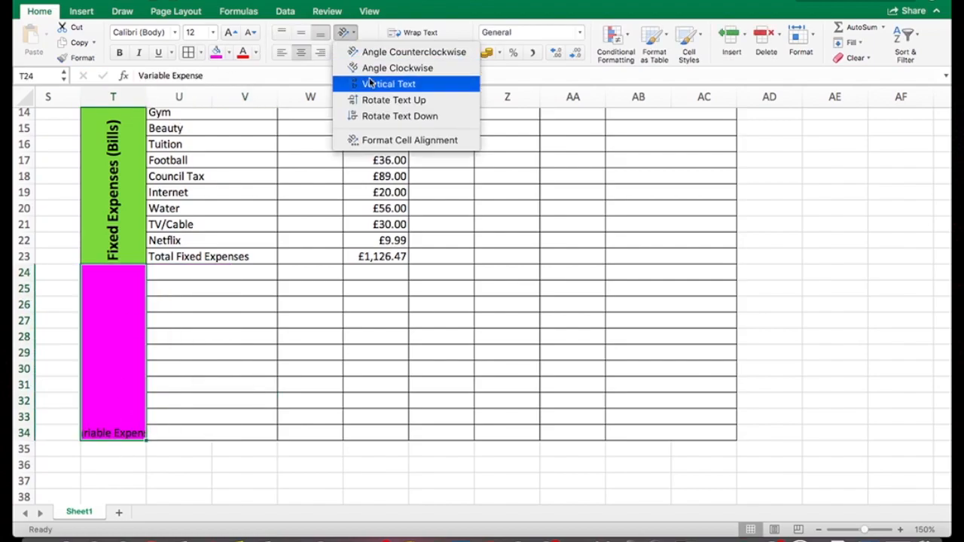
left_click(373, 100)
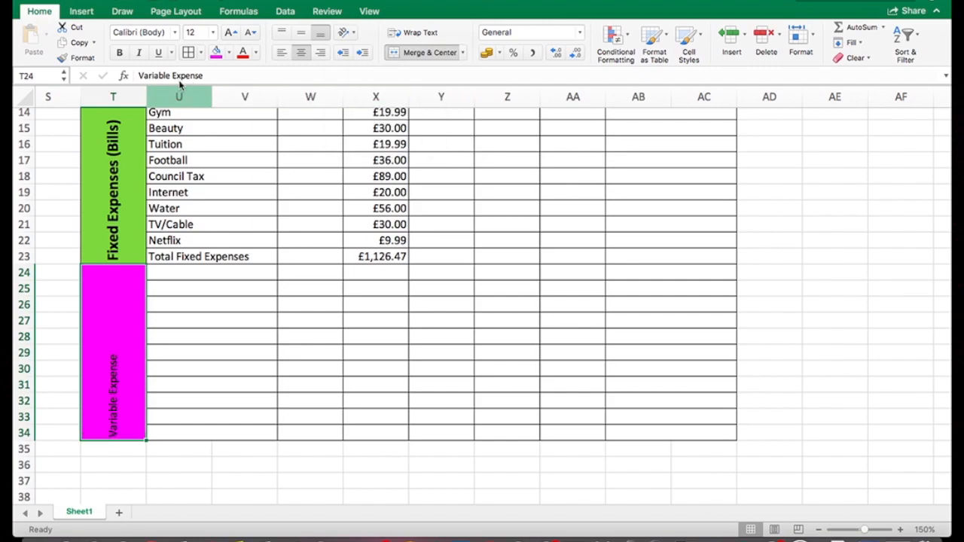
- Make the "Variable Expense" label bold with a font size of 16
left_click(232, 33)
left_click(231, 33)
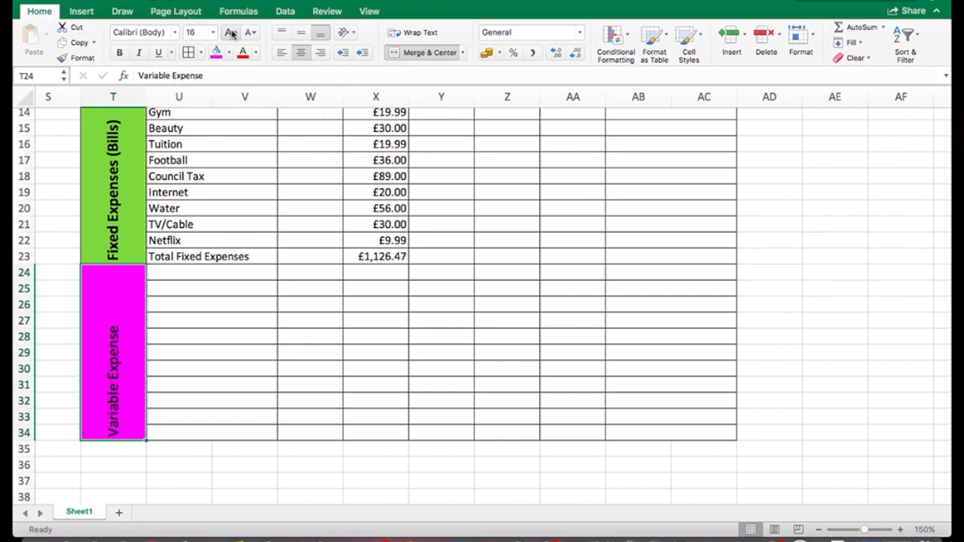
left_click(119, 52)
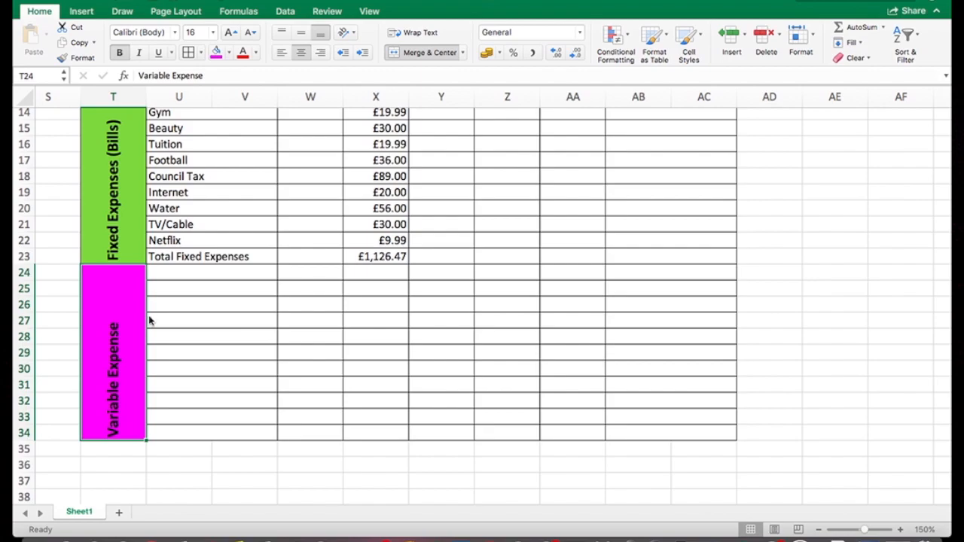
left_click(254, 284)
- Enter "Travel (Bus or Petrol)" as the first category of the Variable Expense section in cell U24
scroll(254, 282, "up", 3)
scroll(254, 282, "left", 2)
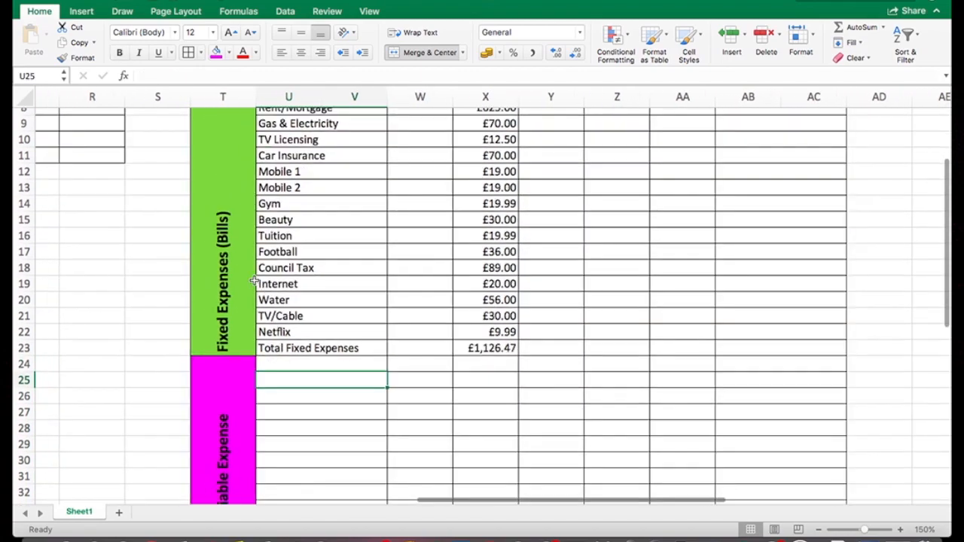
left_click(245, 282)
scroll(294, 377, "down", 2)
scroll(294, 377, "left", 1)
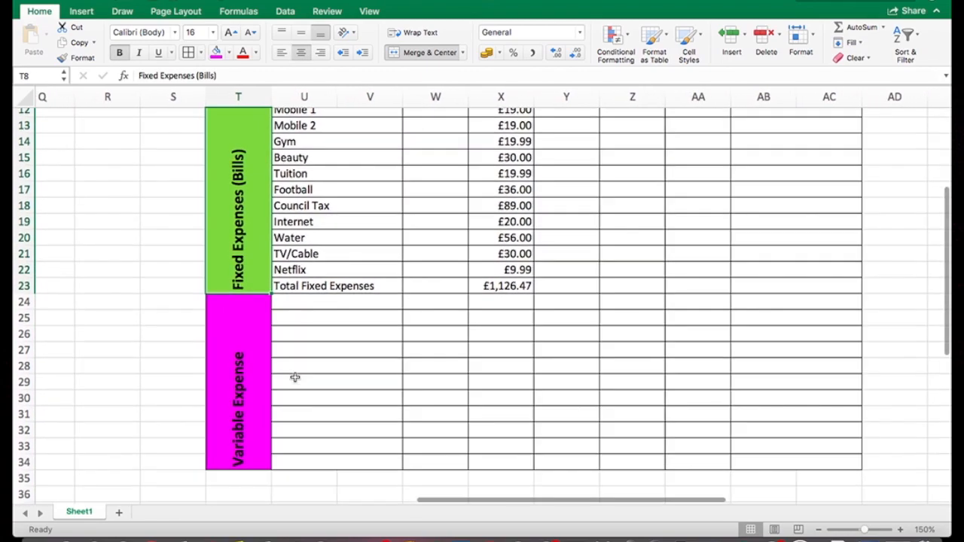
scroll(295, 377, "down", 2)
scroll(295, 377, "left", 1)
double_click(310, 277)
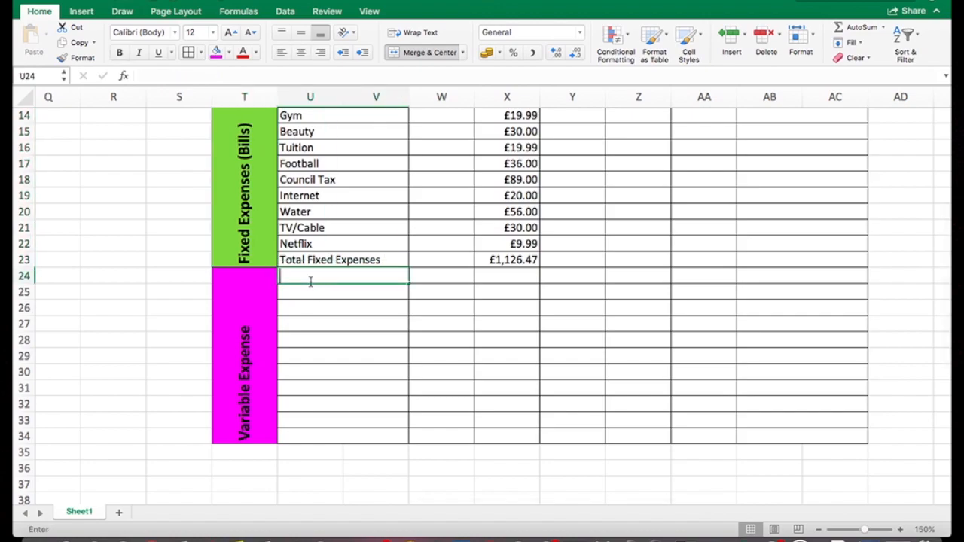
type("travel")
key("BackSpace")
key("BackSpace")
key("BackSpace")
key("BackSpace")
key("BackSpace")
key("BackSpace")
type("Travel (P")
key("BackSpace")
type("Bus")
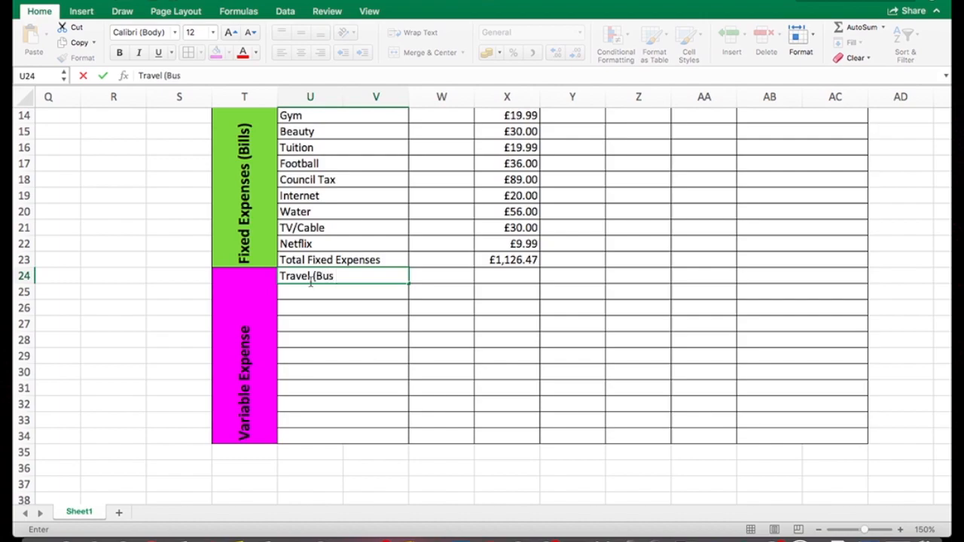
type(" {P")
key("BackSpace")
key("BackSpace")
type("Petrol)")
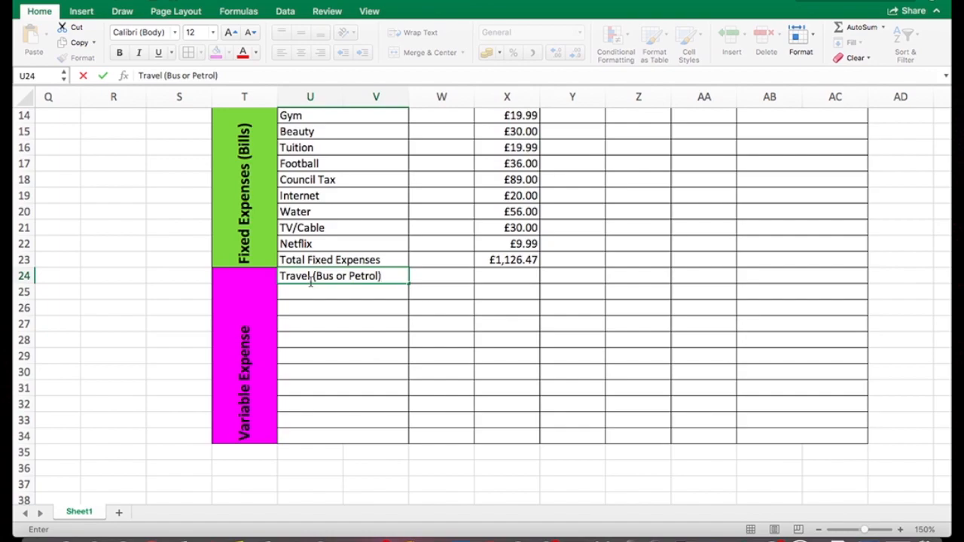
key("Return")
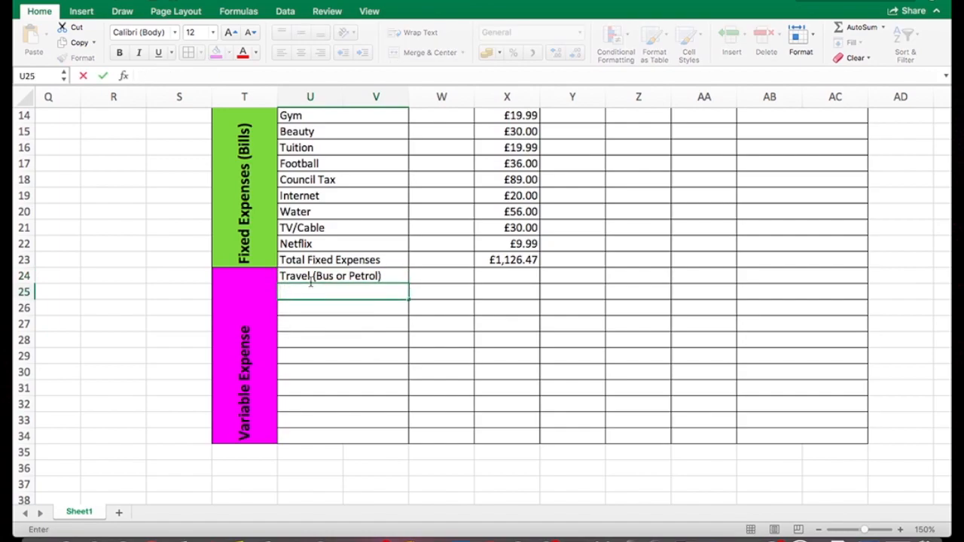
- Add "Groceries" and "Child's Lunch Money" as Variable Expense categories in cells U25 and U26
type("g")
key("BackSpace")
type("Groceries")
key("Return")
type("Child's Lunch M")
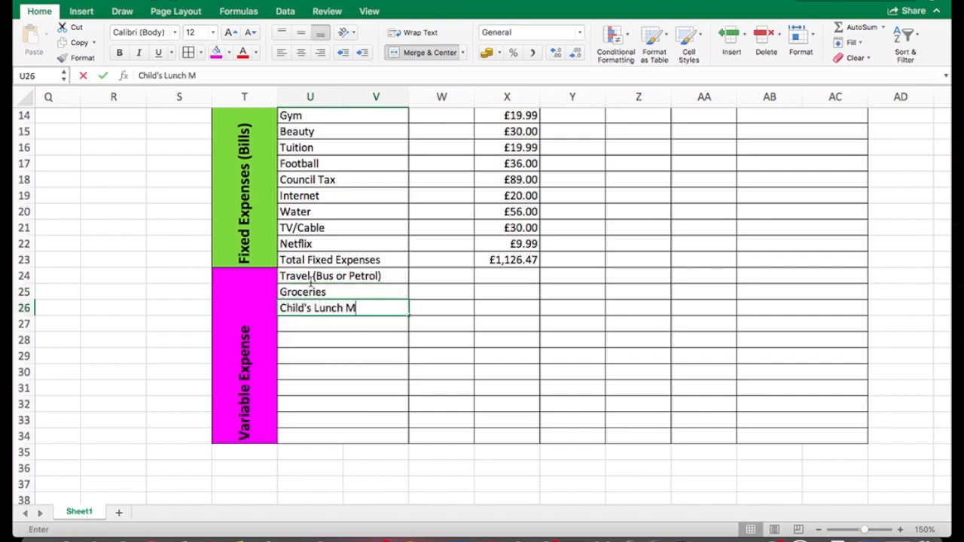
type("oney")
key("Return")
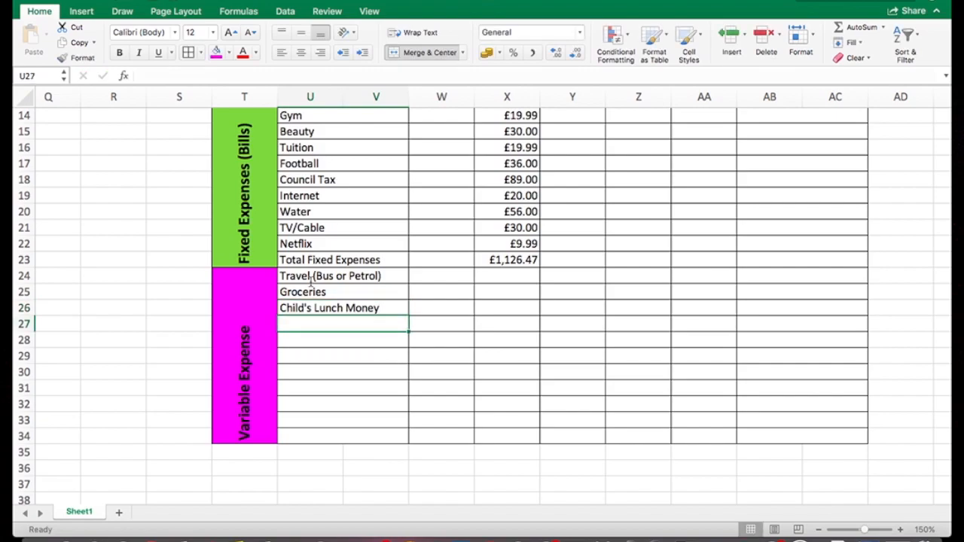
- Add the categories "Child's Afterschool Club" and "Car Tax" in cells U27 and U28
type("Child's After")
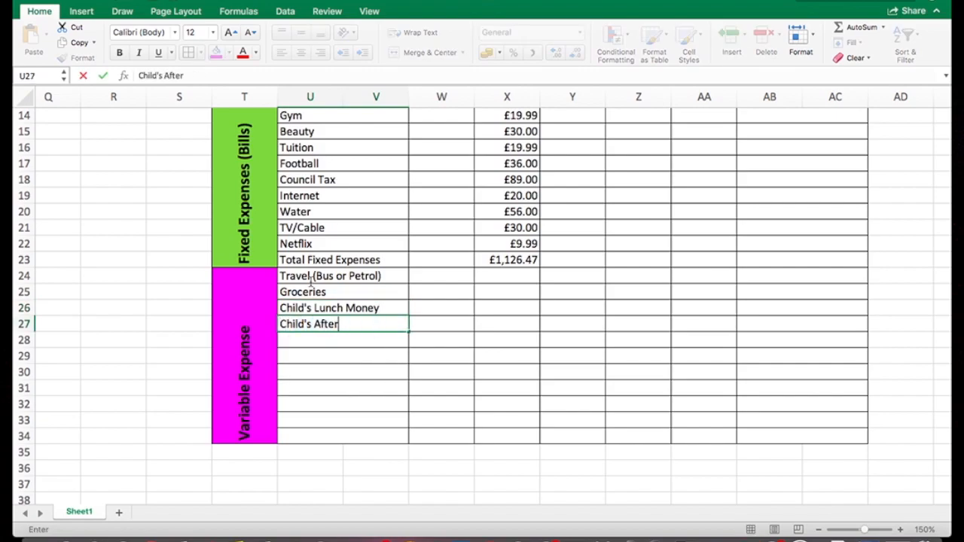
type("school Club")
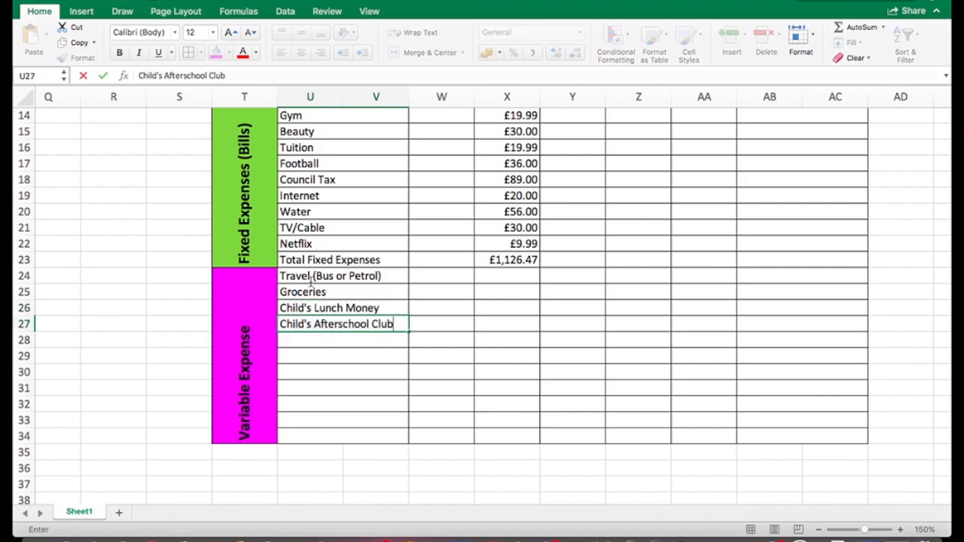
key("Return")
type("Car Tax")
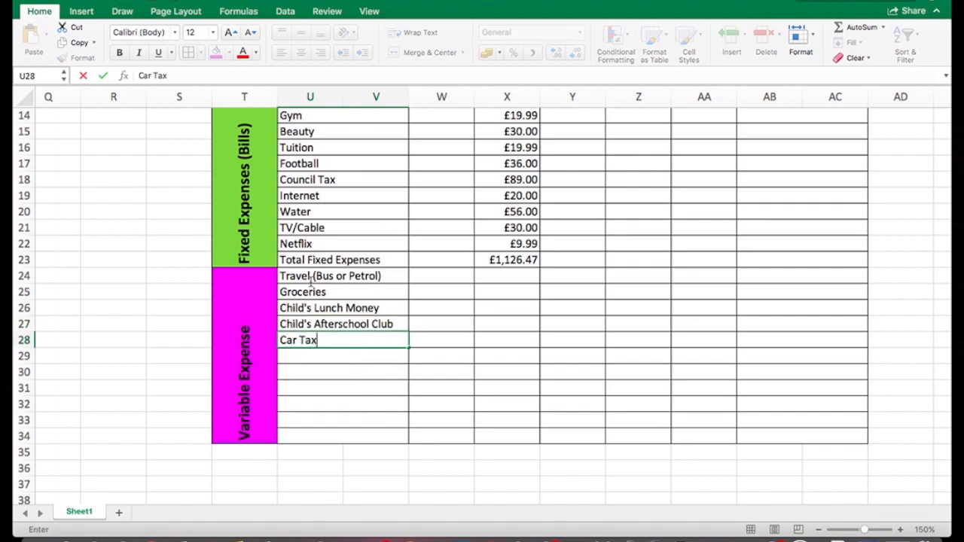
key("Return")
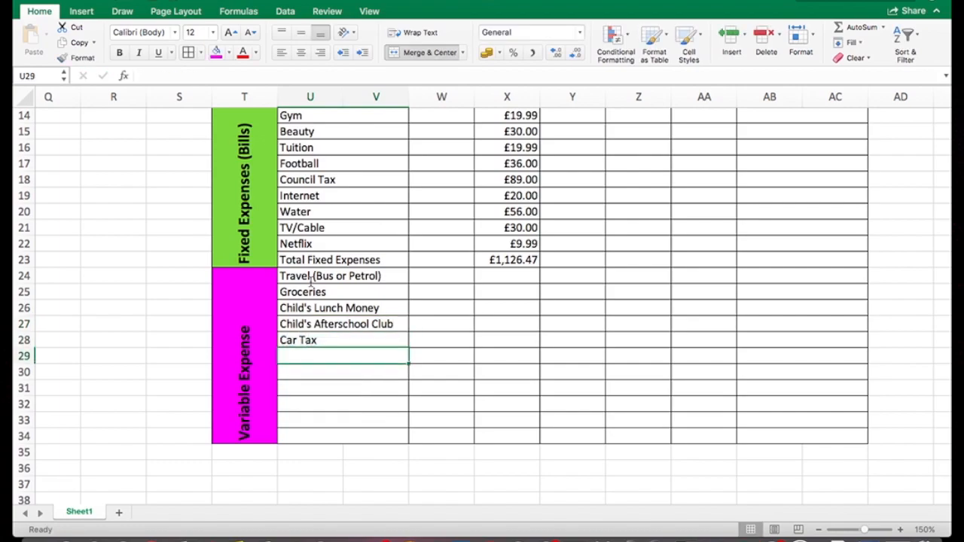
- Add the categories "Going out/Entertainment" and "Family Birthdays" in cells U29 and U30
type("Going")
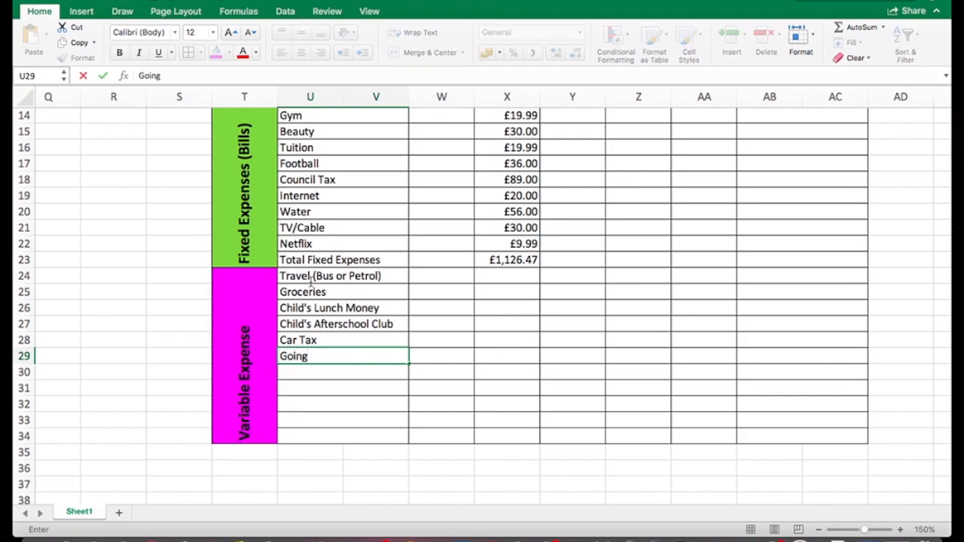
type(" out/Entertainme")
key("BackSpace")
type("men")
key("Return")
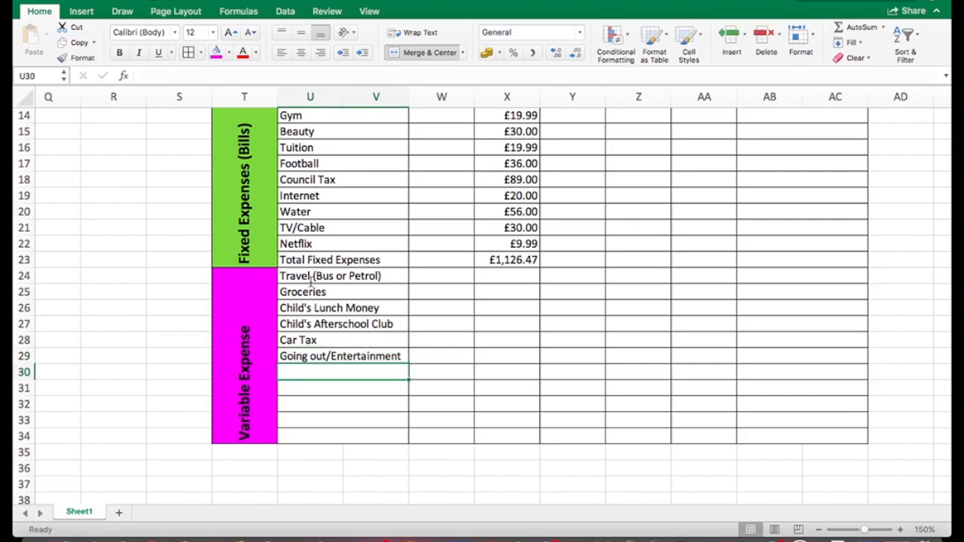
type("Fa")
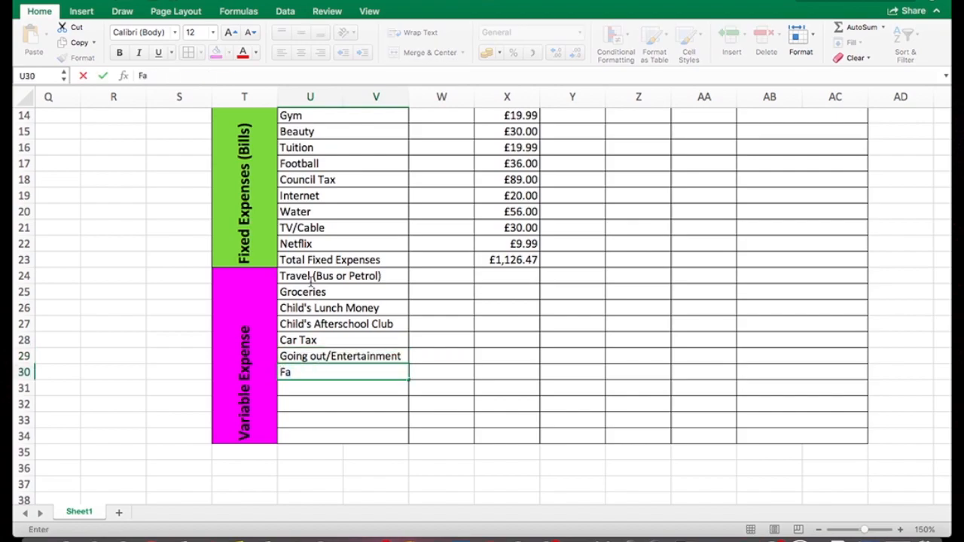
type("mily Birthdays")
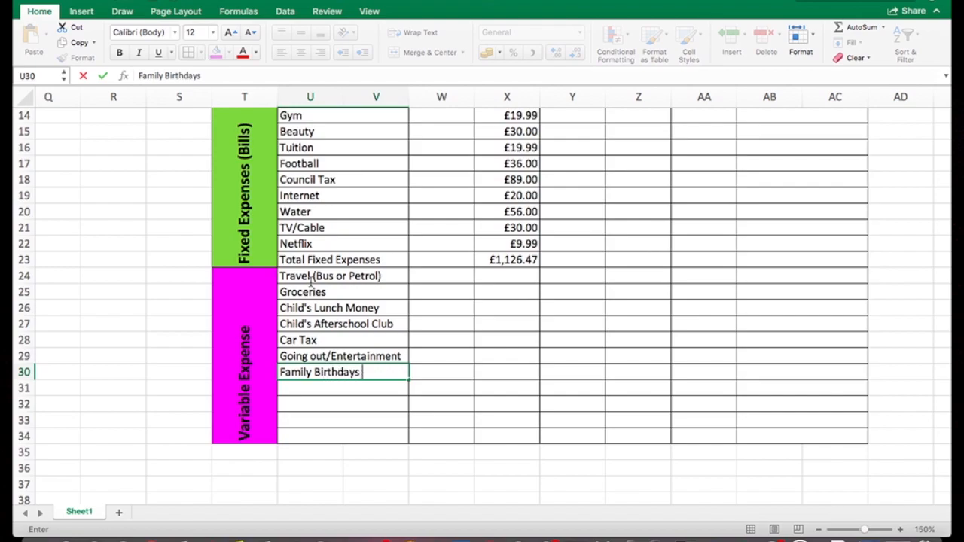
key("Return")
- Add the categories "Christmas" and "Son's Friends Birthdays" in cells U31 and U32
type("Ch")
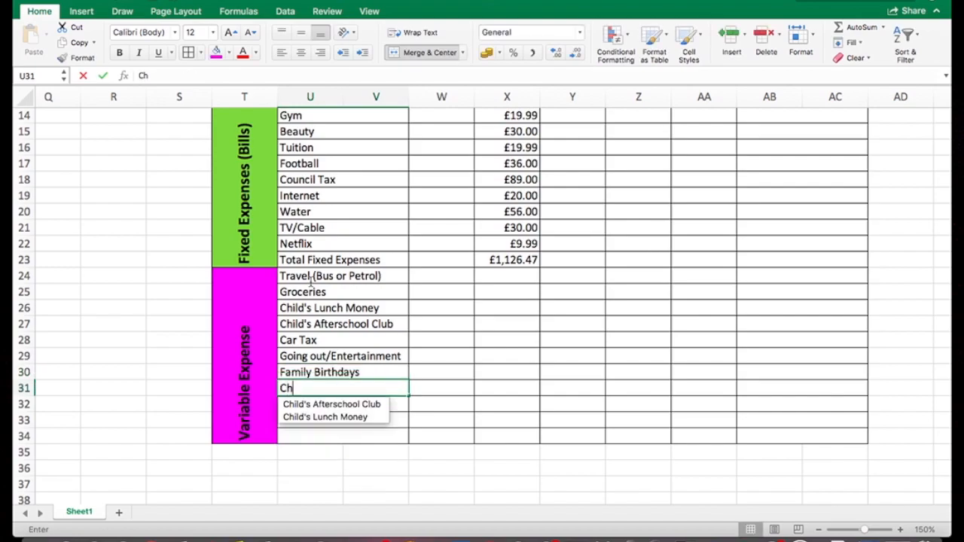
type("ristmas")
key("Return")
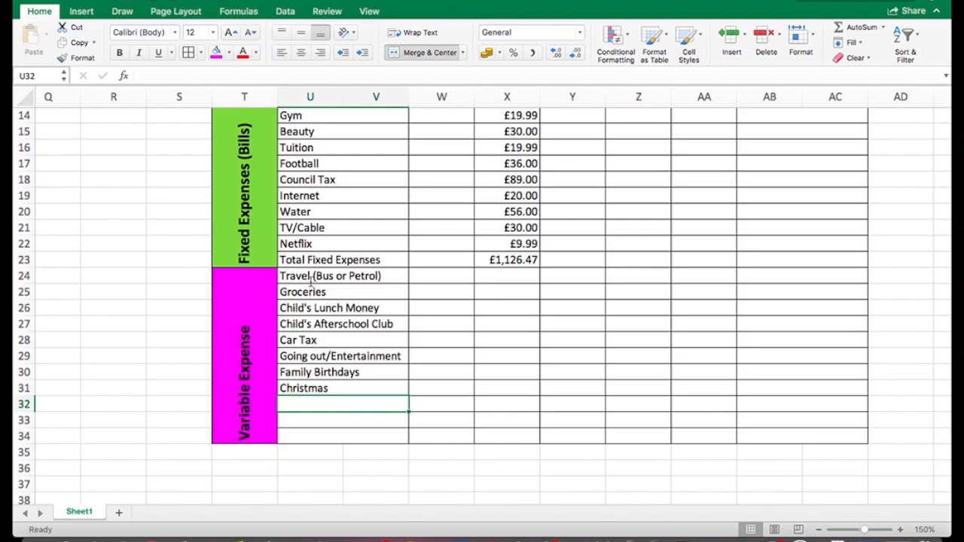
type("So")
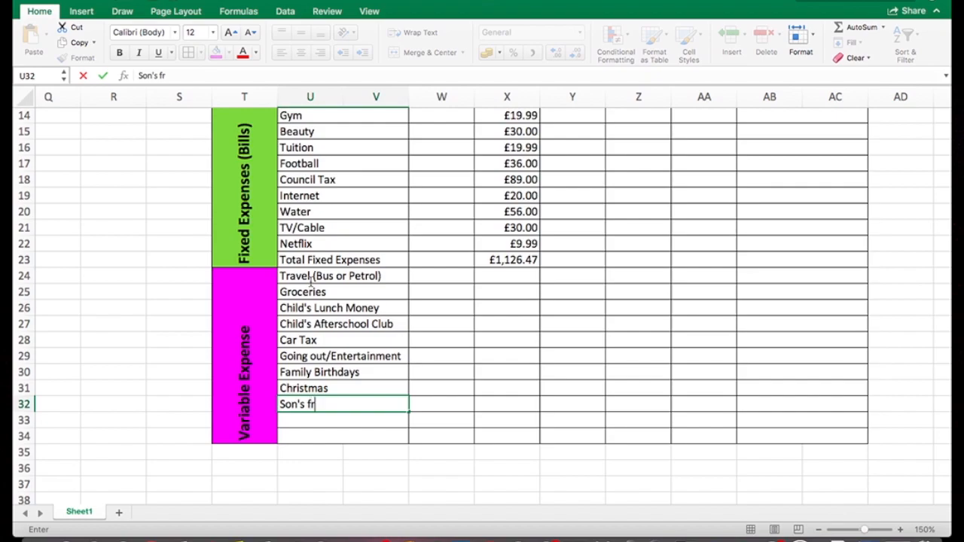
type("n's Friends")
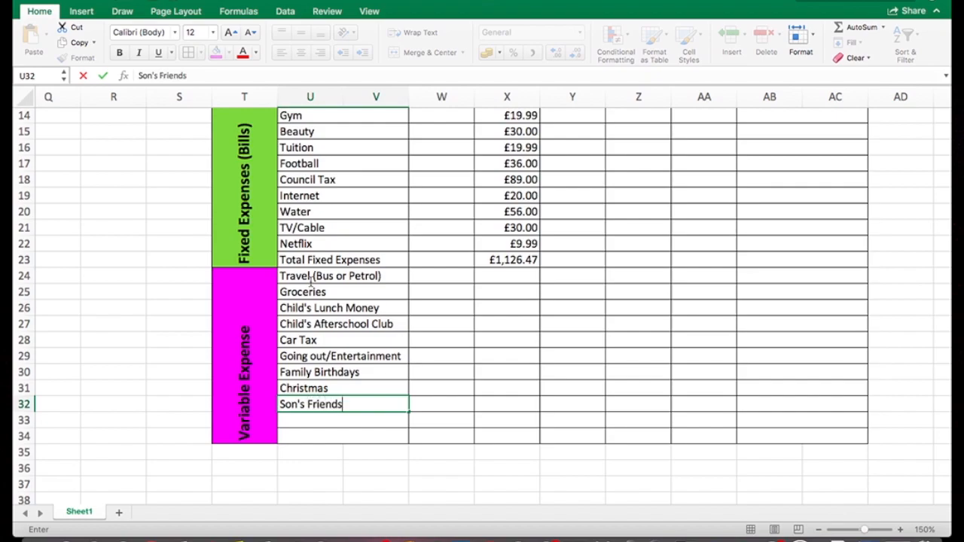
type(" Birthdays")
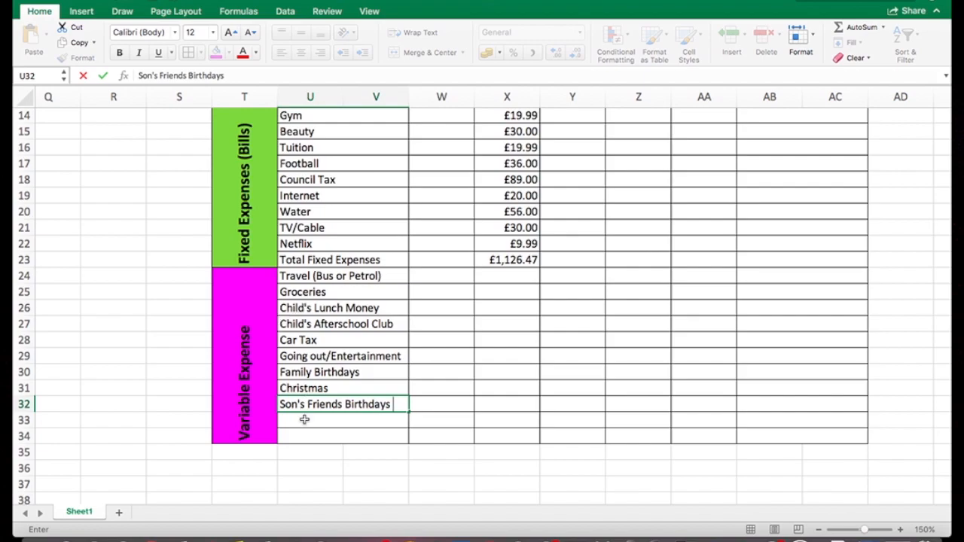
key("Return")
- Label cell U33 "Total Variable Expenses" below the variable expense categories
type("Total")
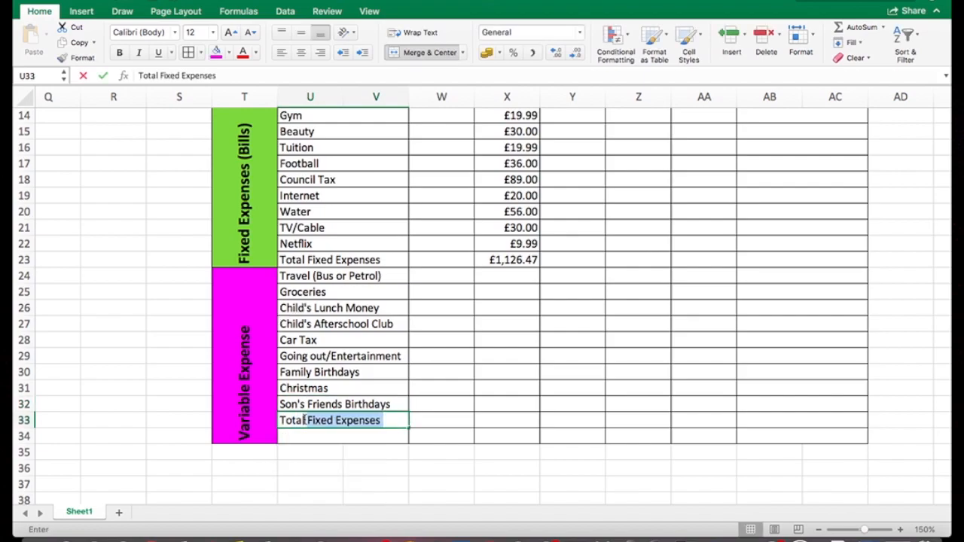
type(" Variable ")
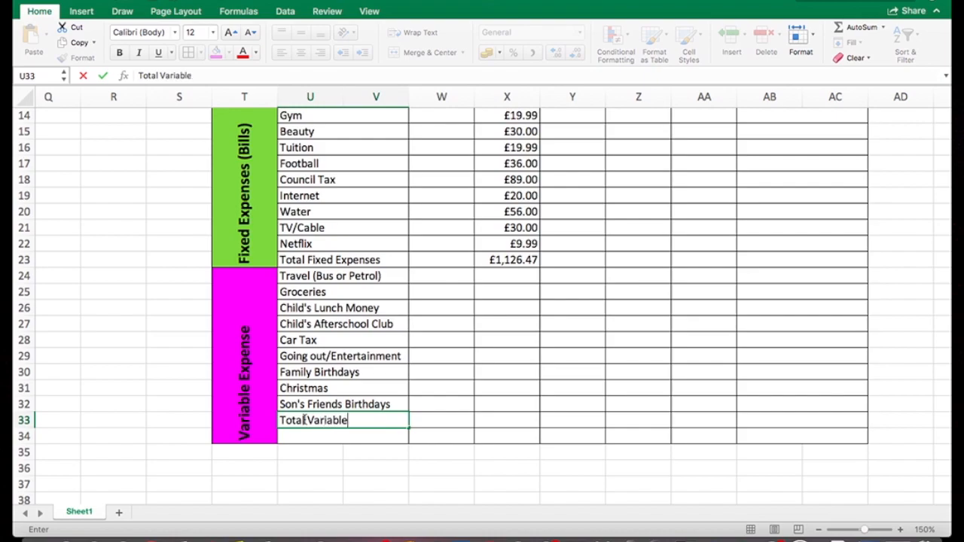
type("Exoense")
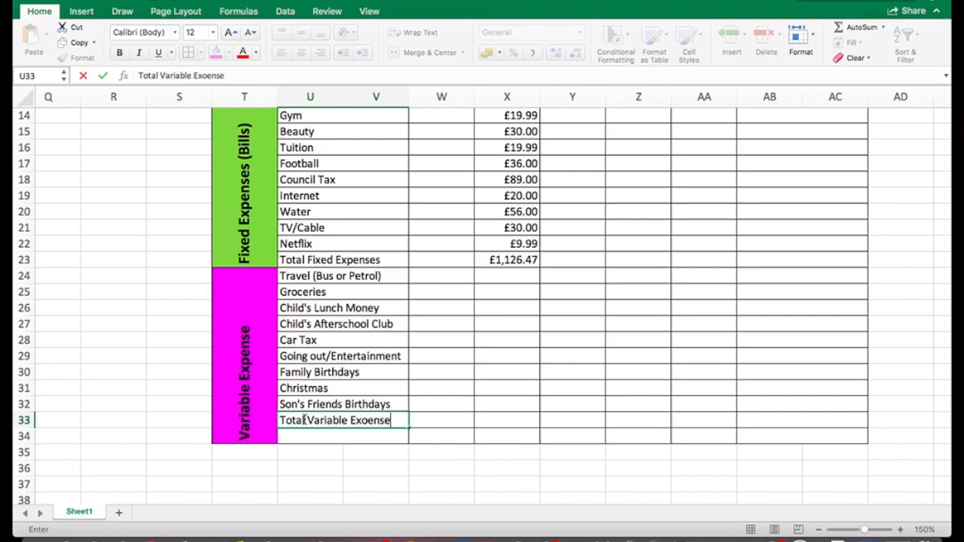
key("BackSpace")
key("BackSpace")
key("BackSpace")
key("BackSpace")
key("BackSpace")
type("penses")
- Label cell U34 "Total Expenditures" as the last row of the table
left_click(307, 442)
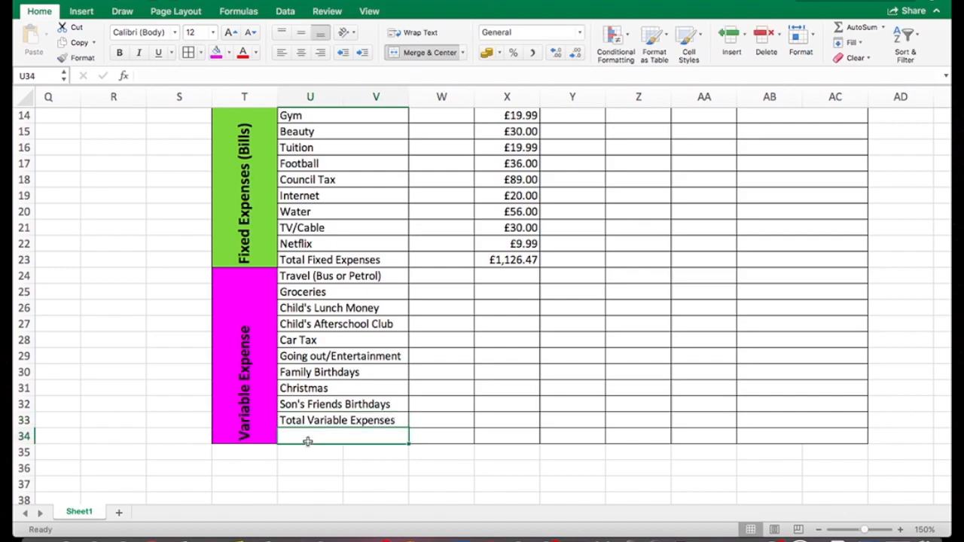
type("Tota")
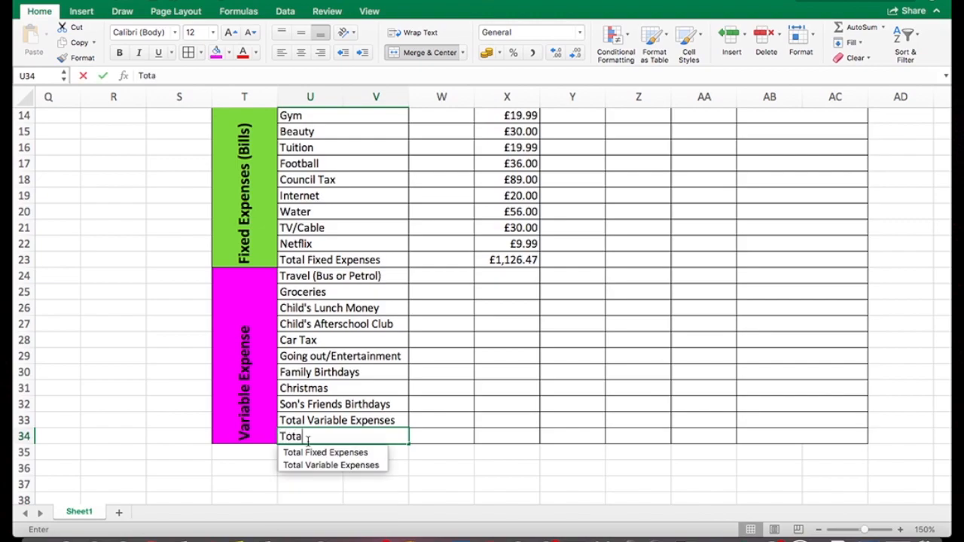
type("l Expenditures")
left_click(381, 436)
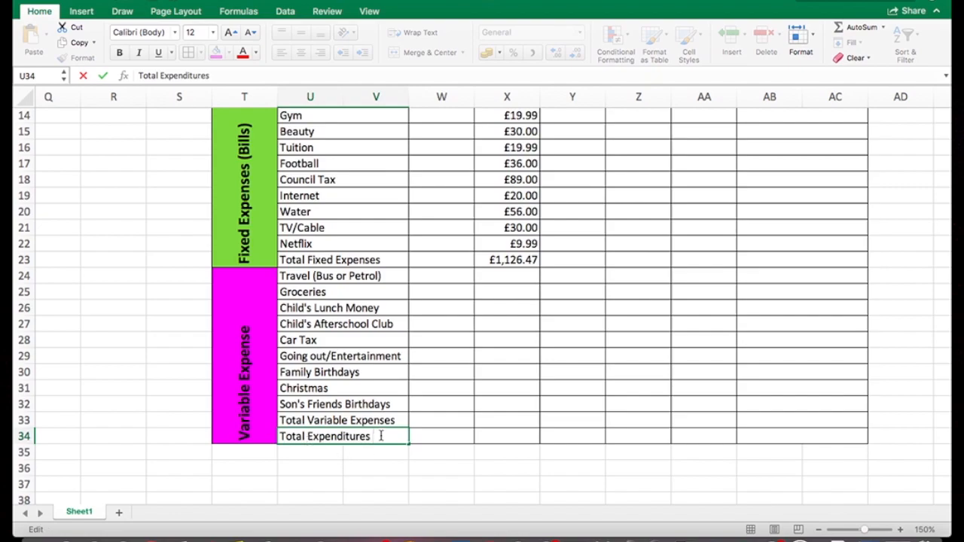
- Enter monthly budgets of 80, 200, 50, 89 and 105 for Travel through Car Tax in X24:X28
scroll(564, 367, "up", 5)
scroll(564, 366, "right", 2)
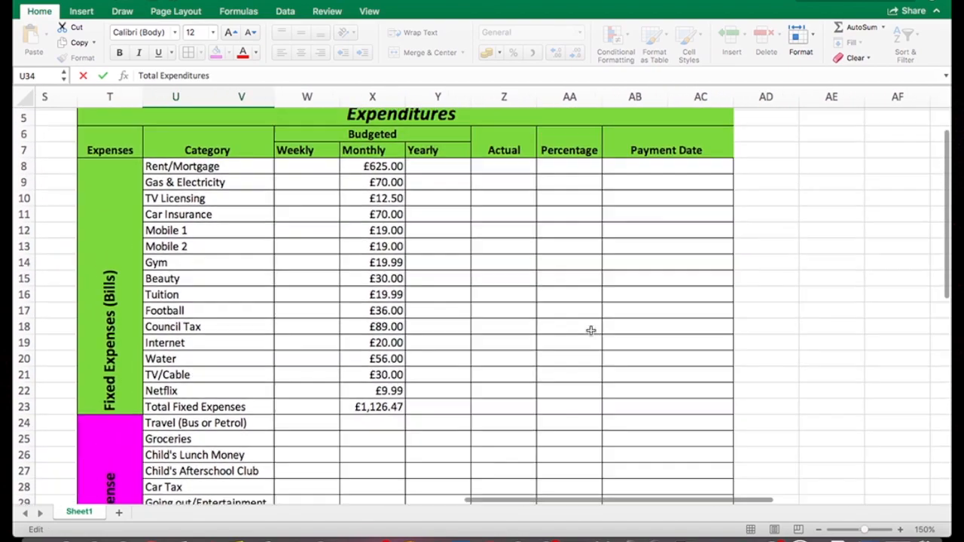
scroll(590, 330, "down", 4)
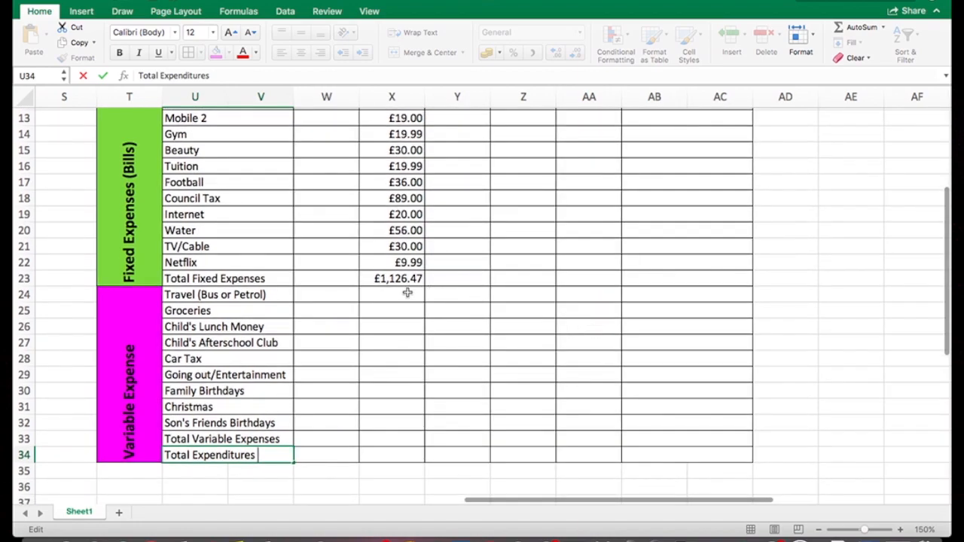
left_click(407, 294)
type("80")
key("Return")
type("200")
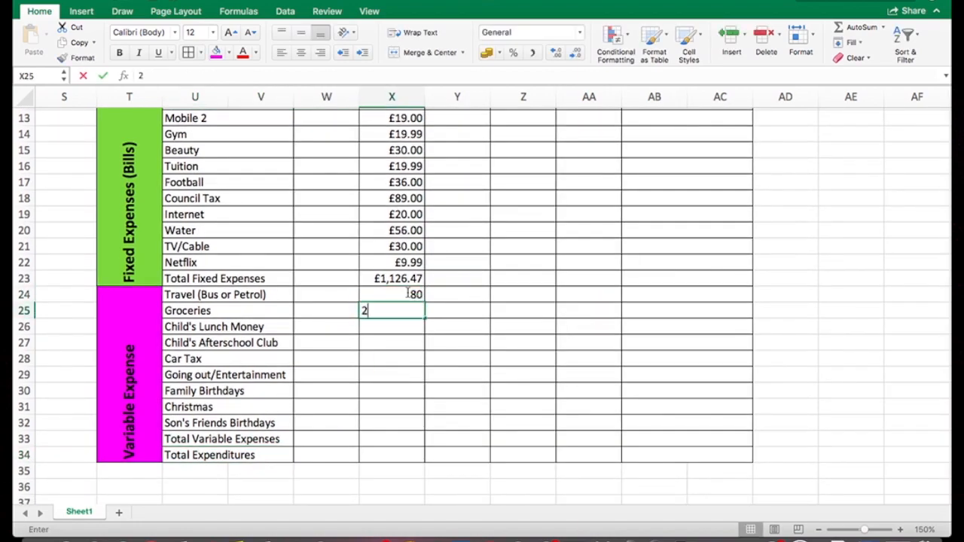
key("Return")
type("50")
key("Return")
type("89")
key("Return")
type("105")
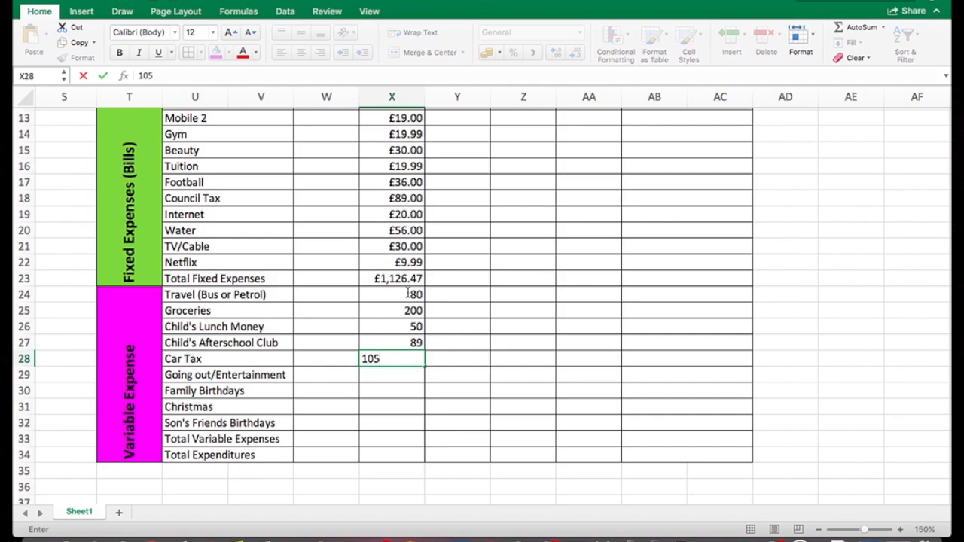
key("Return")
- Enter monthly budgets of 60, 15, 25 and 8 for Going out/Entertainment through Son's Friends Birthdays in X29:X32
type("60")
key("Return")
type("15")
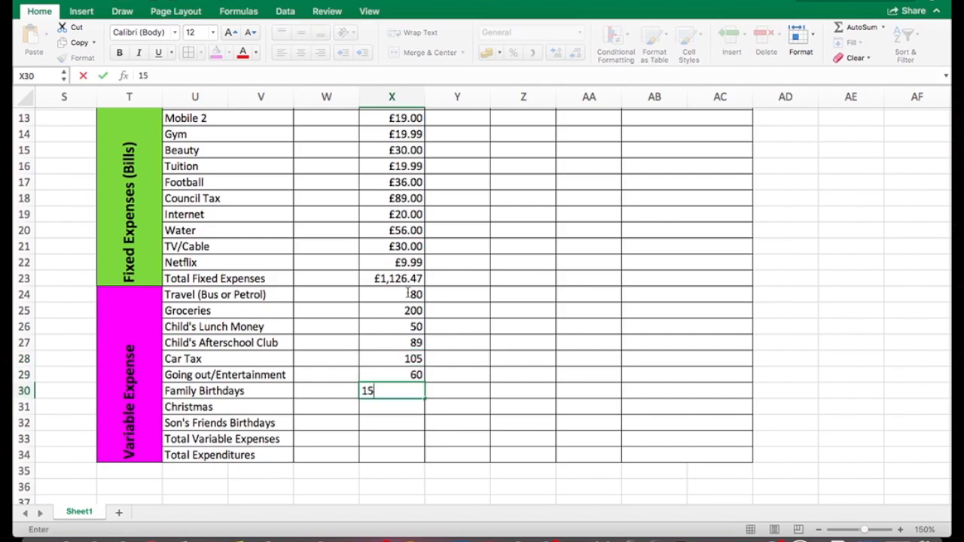
key("Return")
type("25")
key("Return")
type("8")
key("Return")
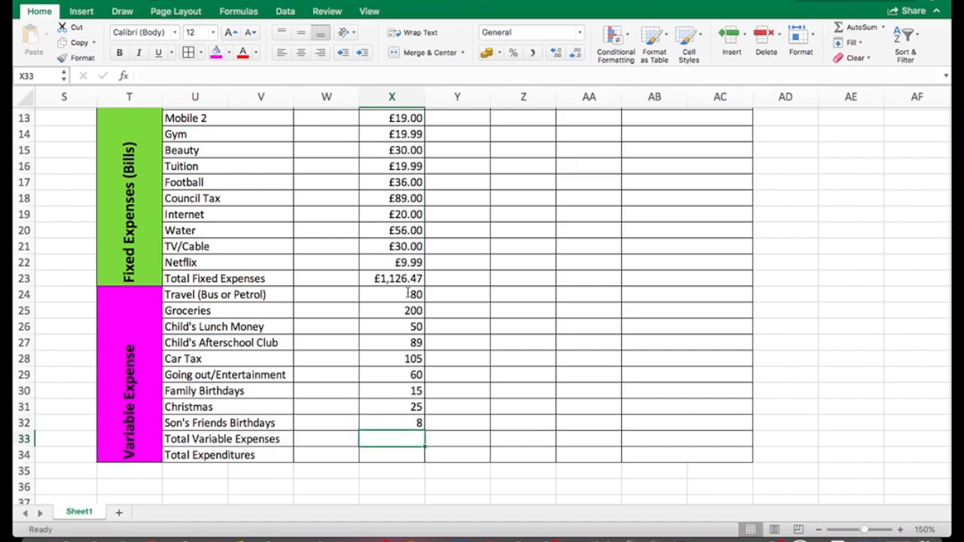
- Format the variable expense amounts in X24:X32 as Currency and total them with AutoSum in X33
left_click_drag(407, 293, 411, 422)
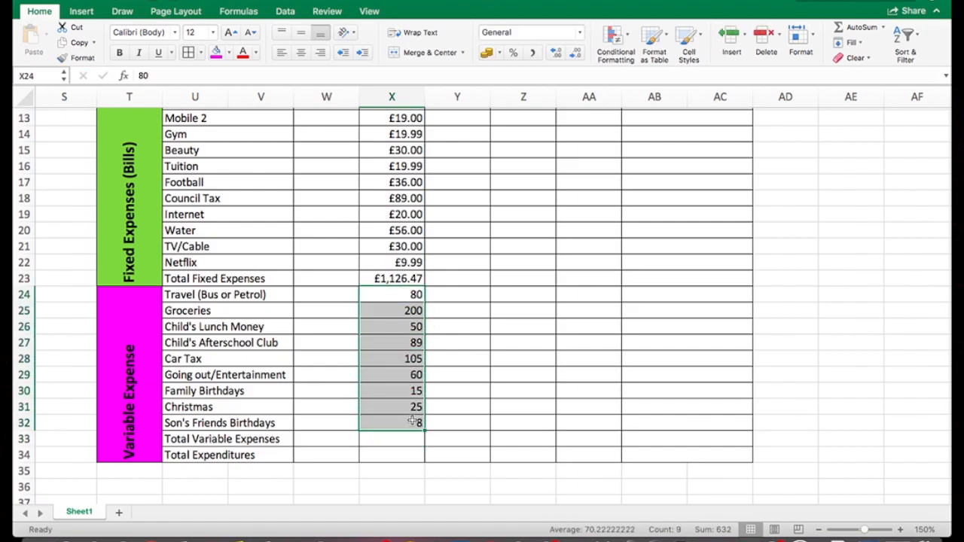
left_click(581, 34)
left_click(553, 97)
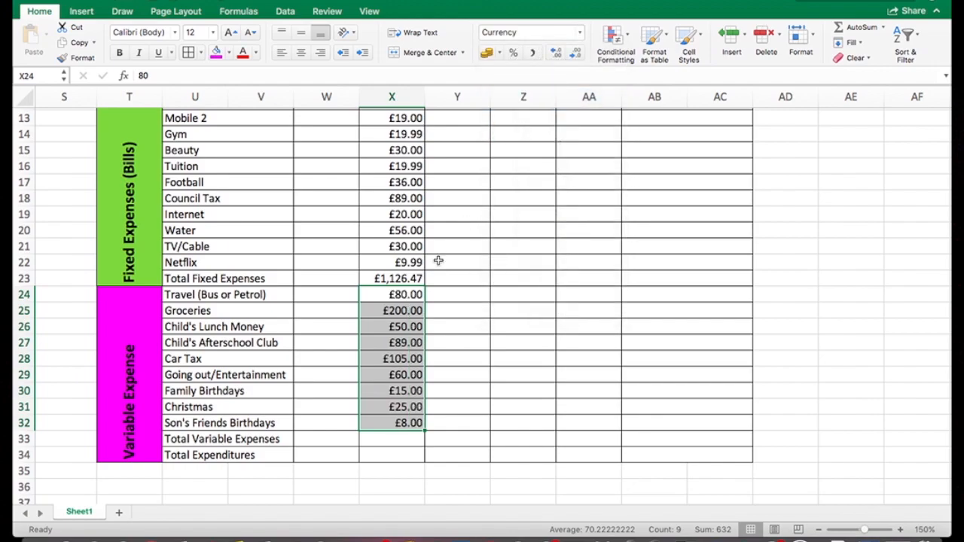
left_click(860, 27)
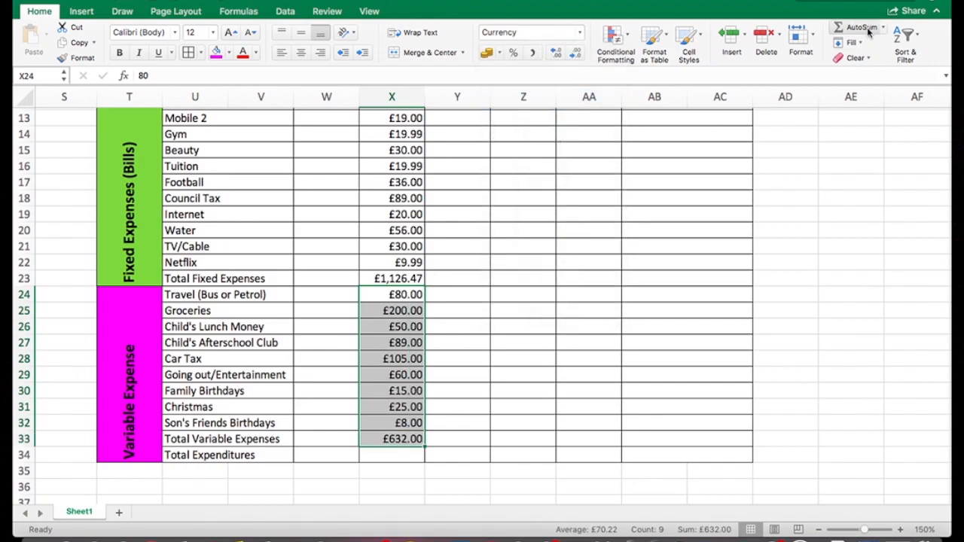
left_click(524, 359)
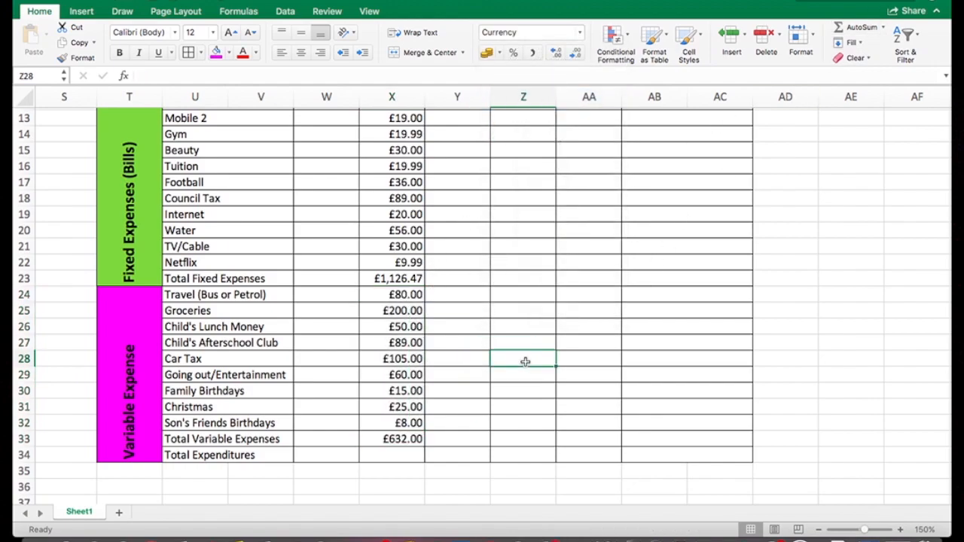
- Fill the Total Fixed Expenses row, from U23 to AC23, with a custom turquoise-green colour from the spectrum
scroll(525, 362, "up", 3)
left_click_drag(180, 346, 670, 344)
left_click(229, 54)
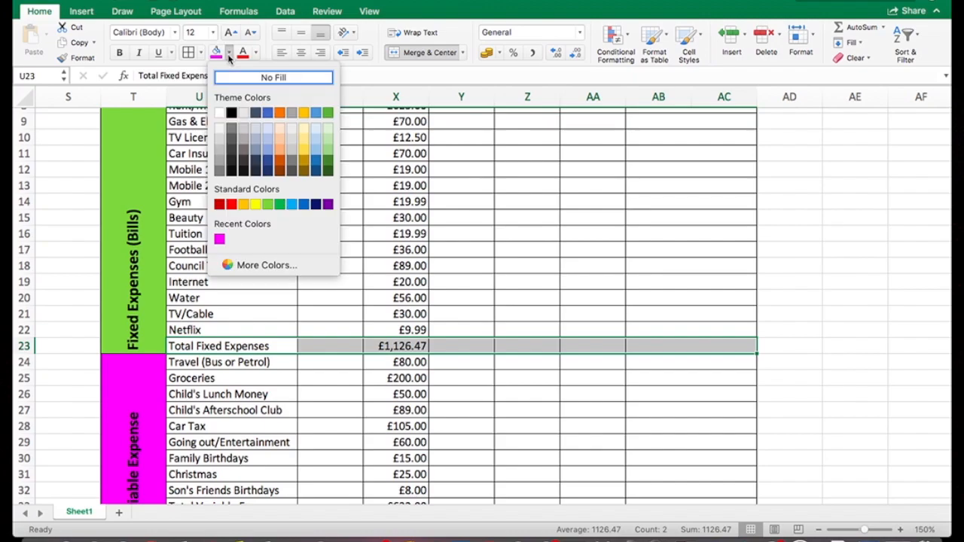
left_click(254, 265)
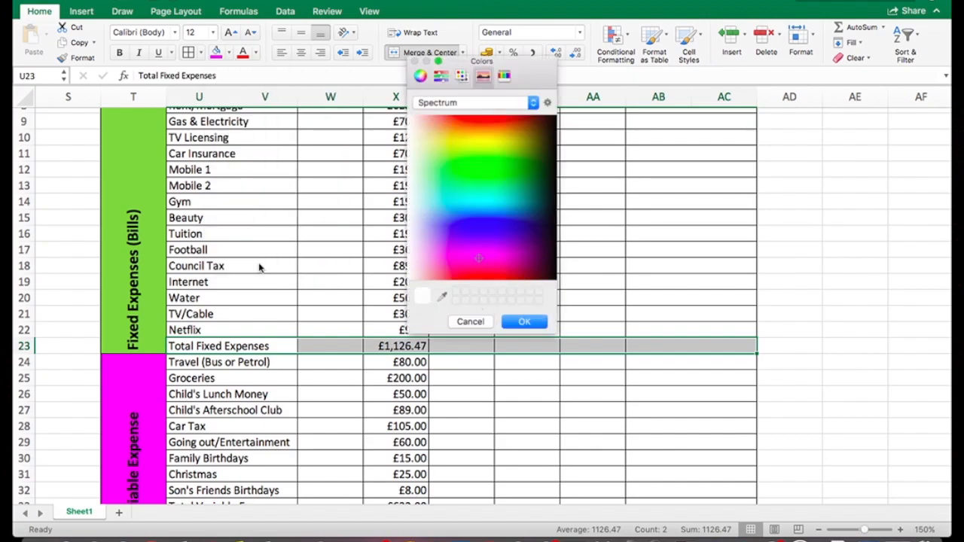
left_click(483, 192)
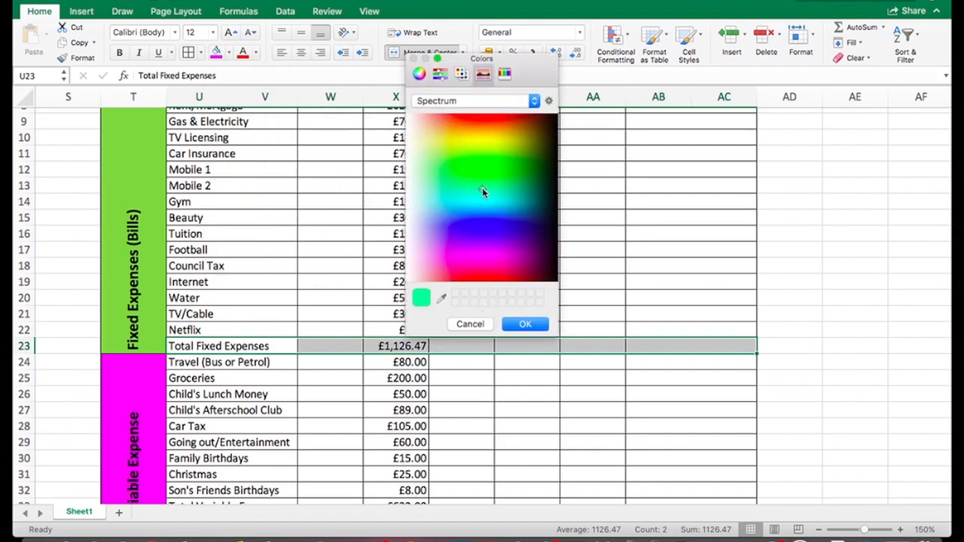
left_click(526, 324)
scroll(501, 376, "down", 5)
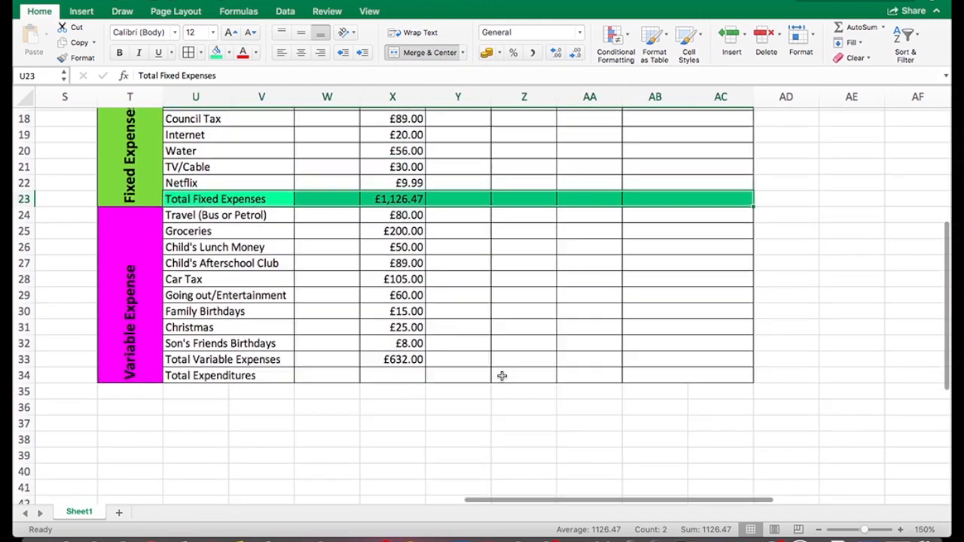
- Fill the Total Variable Expenses row, from U33 to AC33, with a custom pale pink colour from the spectrum
left_click_drag(209, 359, 680, 357)
left_click(229, 52)
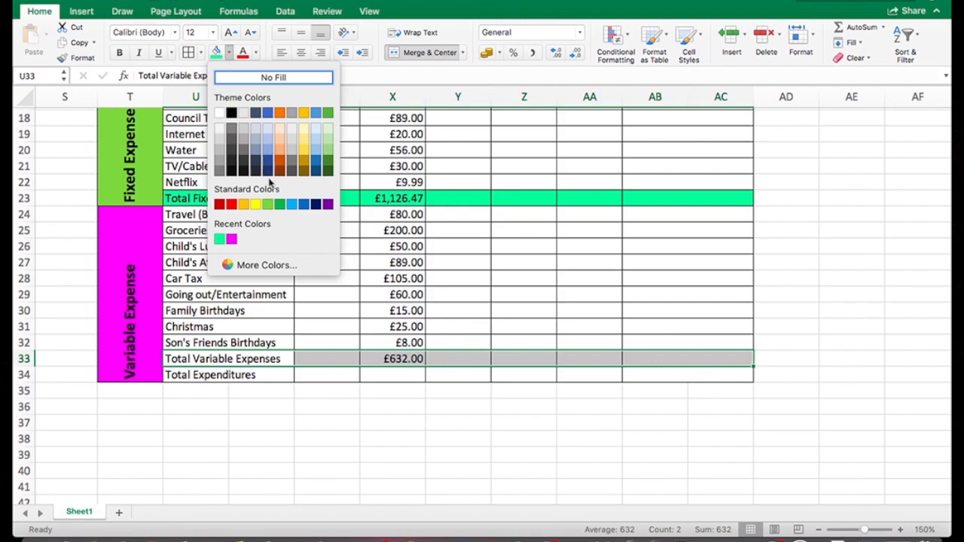
left_click(268, 263)
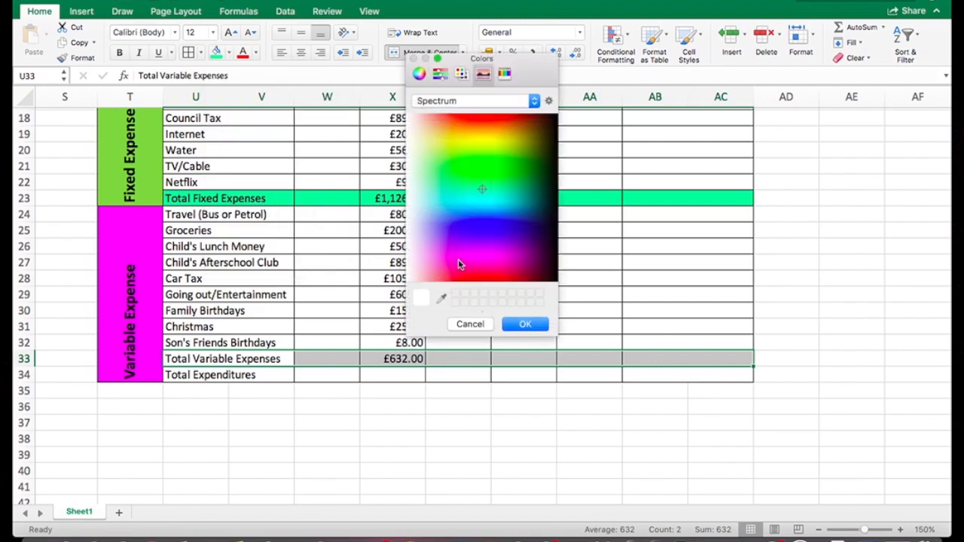
left_click(423, 261)
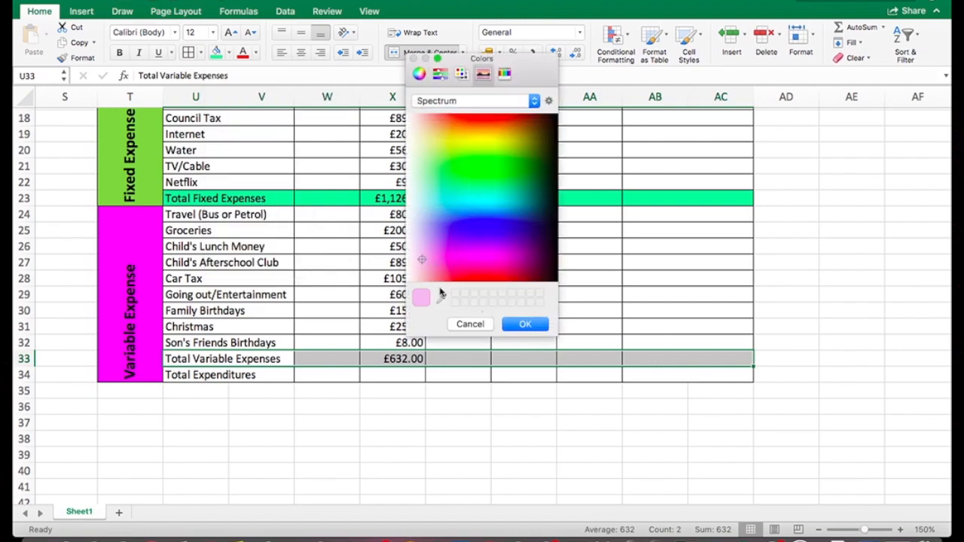
left_click(525, 324)
- Fill the Total Expenditures row, from U34 to AC34, with the standard green colour
left_click_drag(214, 376, 710, 379)
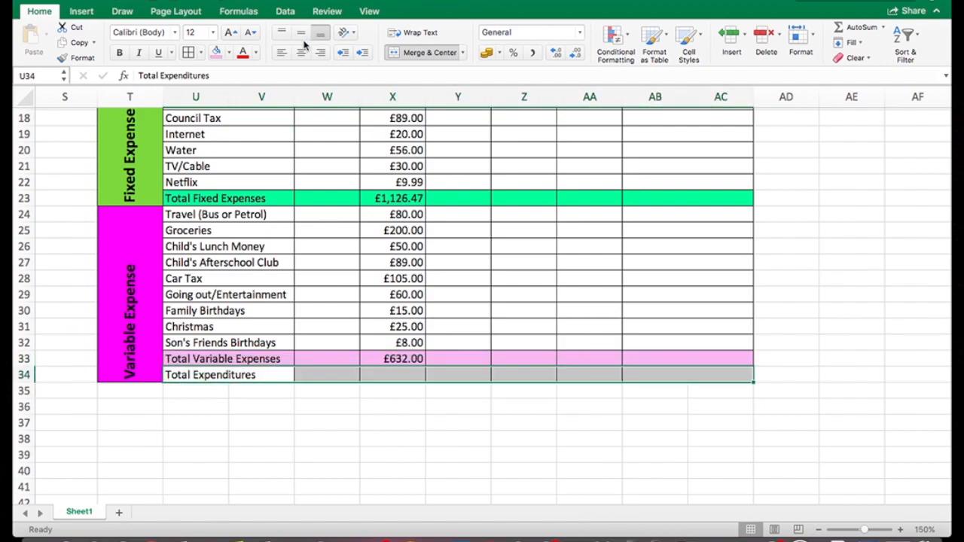
left_click(230, 53)
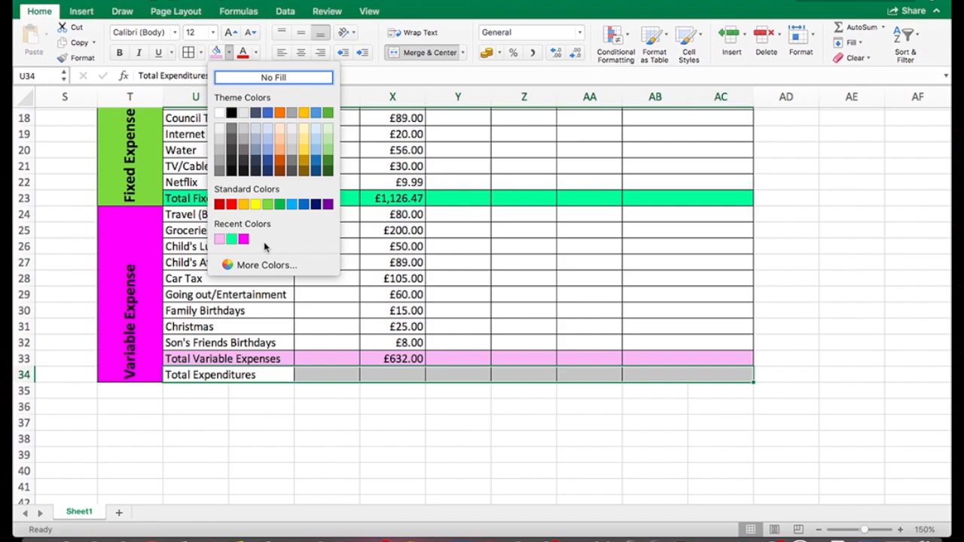
left_click(280, 204)
left_click(316, 355)
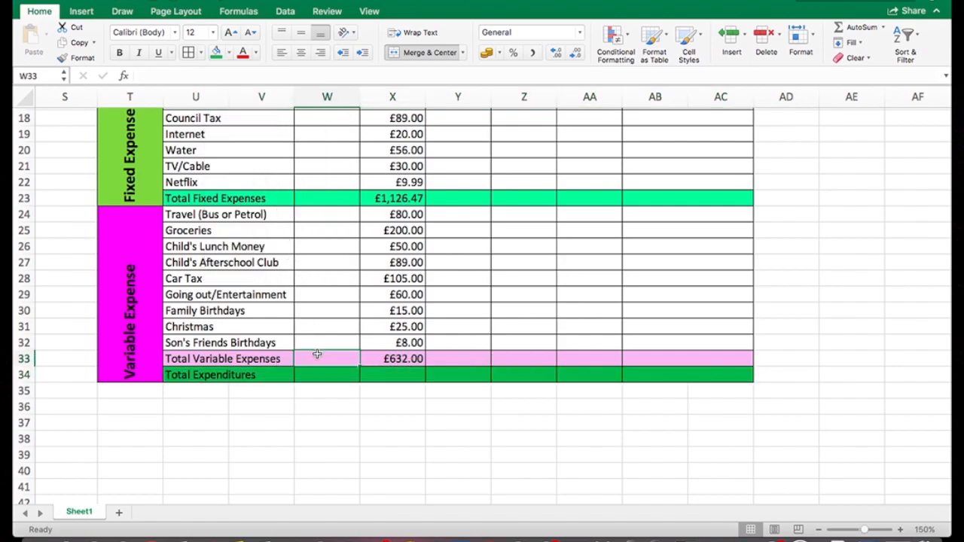
- Make the Total Variable Expenses, Total Expenditures and Total Fixed Expenses rows bold
left_click_drag(178, 359, 683, 376)
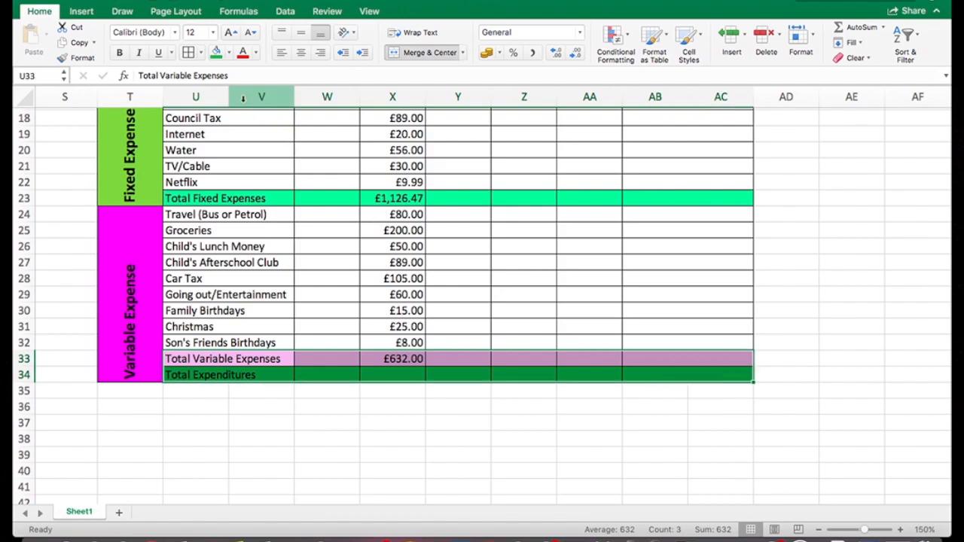
left_click(119, 52)
left_click_drag(174, 200, 687, 201)
left_click(119, 52)
- Fill the Total Income row, B11 to J11, with a custom cyan colour from the spectrum and make it bold
scroll(283, 231, "up", 5)
scroll(283, 230, "left", 2)
scroll(284, 232, "left", 10)
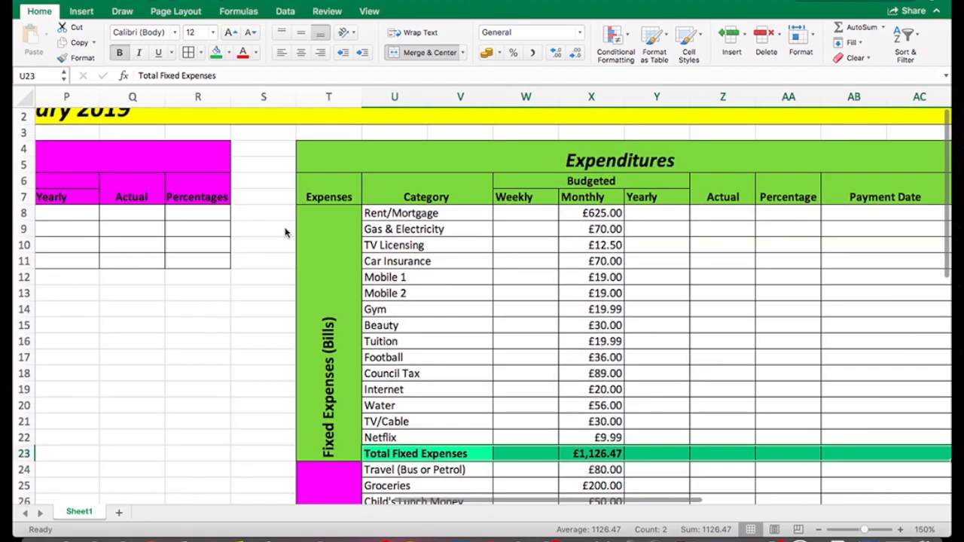
scroll(285, 232, "left", 3)
scroll(284, 232, "up", 1)
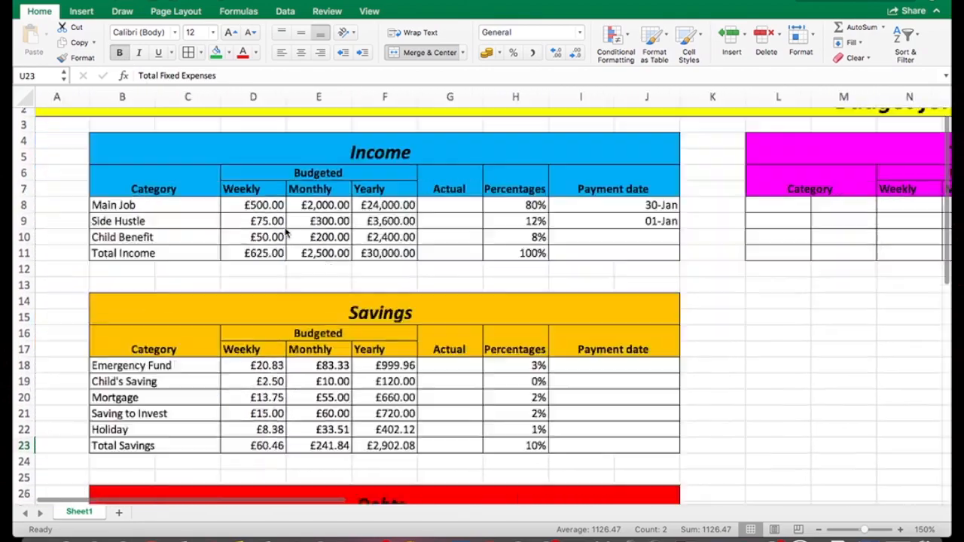
left_click_drag(105, 254, 592, 256)
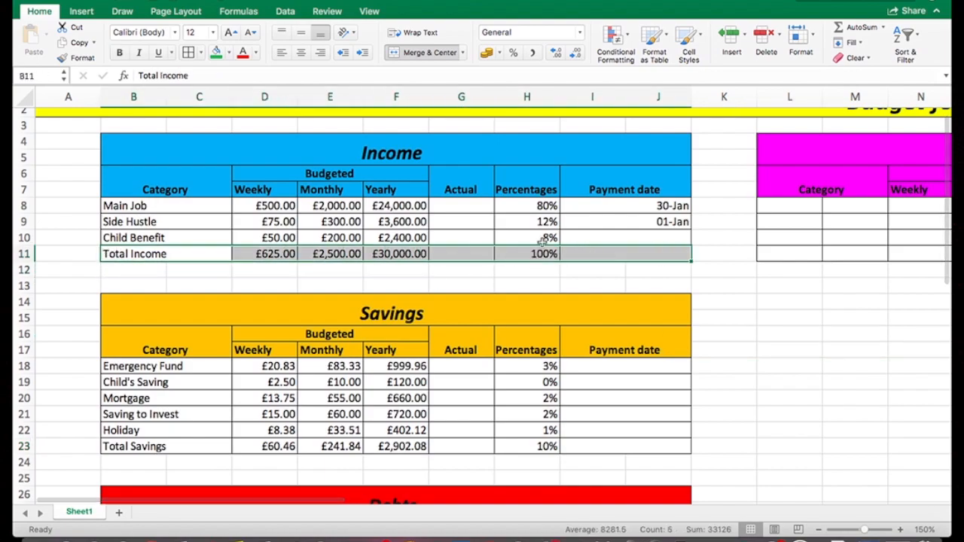
left_click(230, 59)
left_click(254, 263)
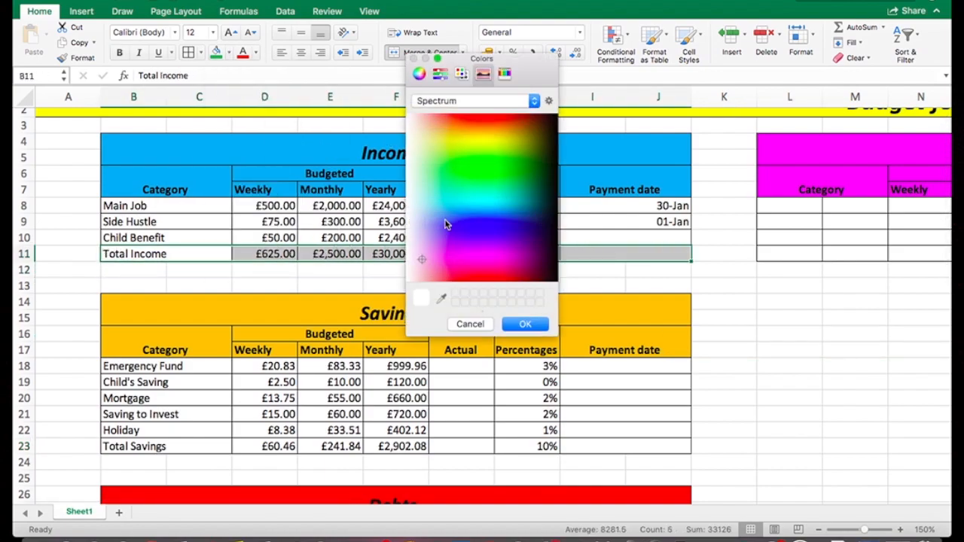
left_click(525, 324)
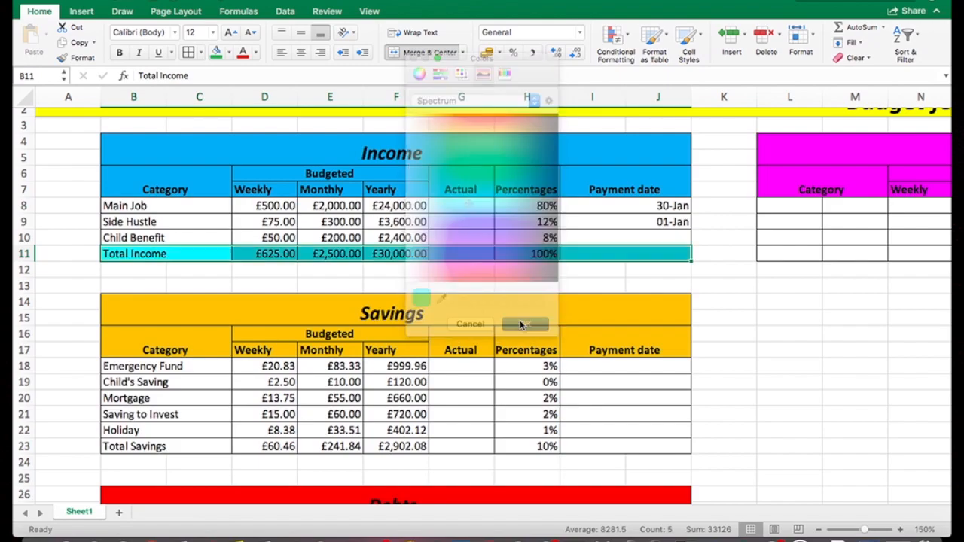
left_click(119, 52)
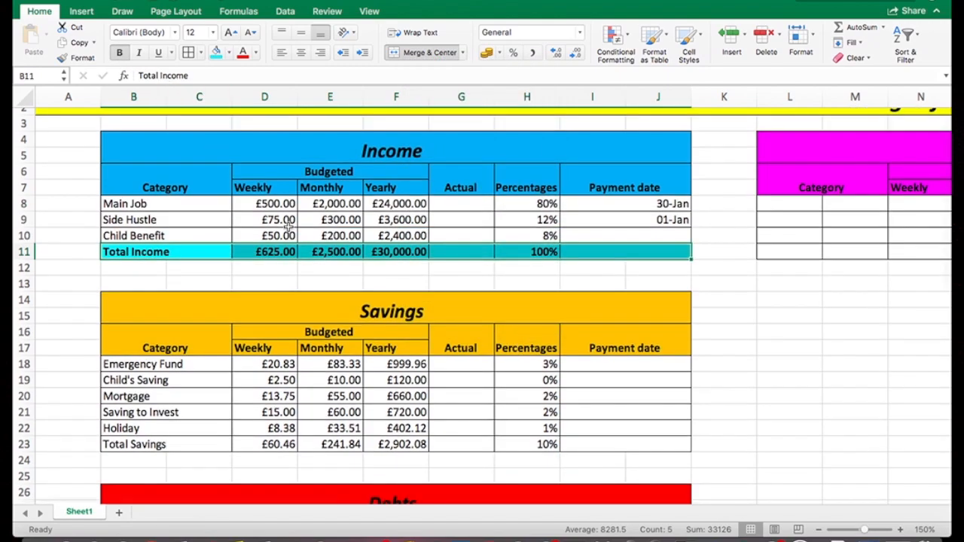
- Fill the Total Savings row, B23 to J23, with a custom pale yellow colour from the spectrum and make it bold
scroll(287, 225, "down", 5)
left_click_drag(110, 255, 610, 258)
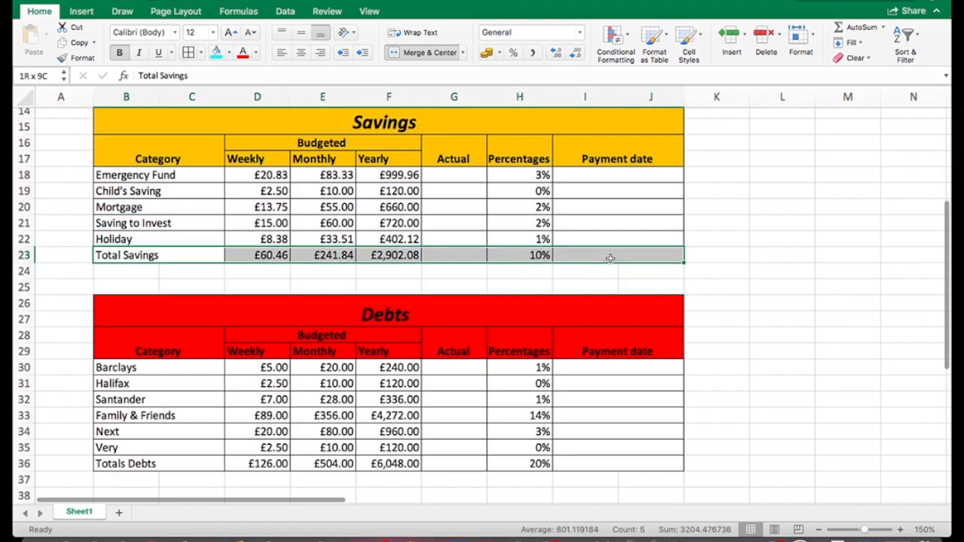
left_click(230, 52)
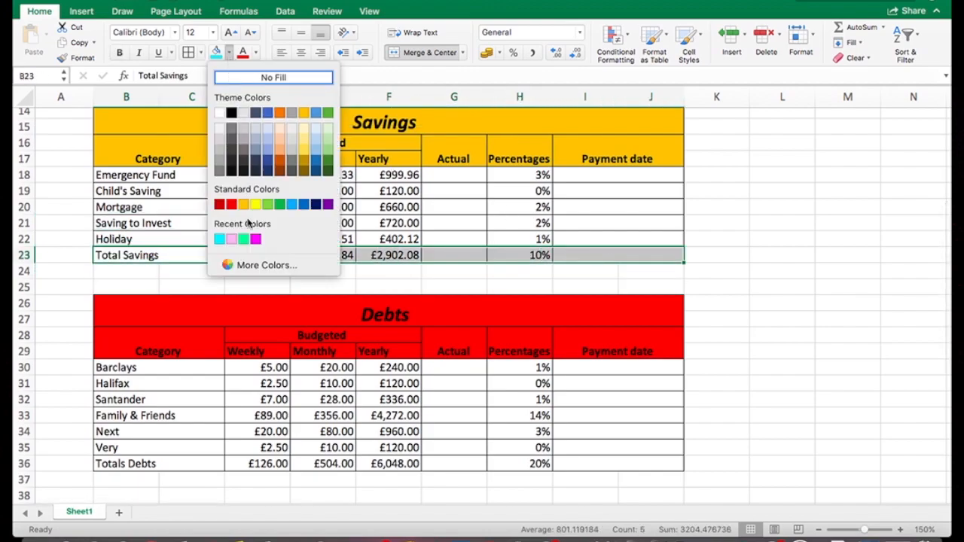
left_click(258, 265)
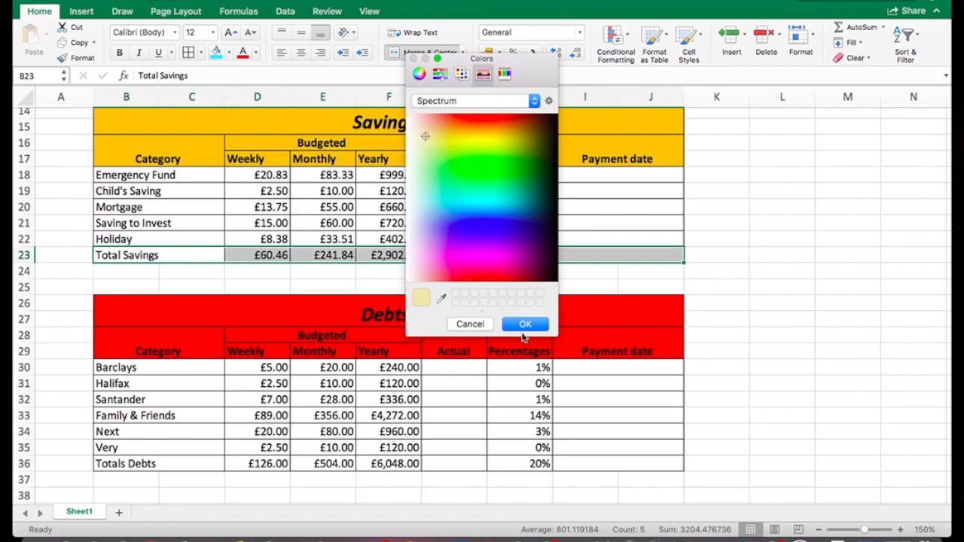
left_click(524, 324)
left_click(119, 52)
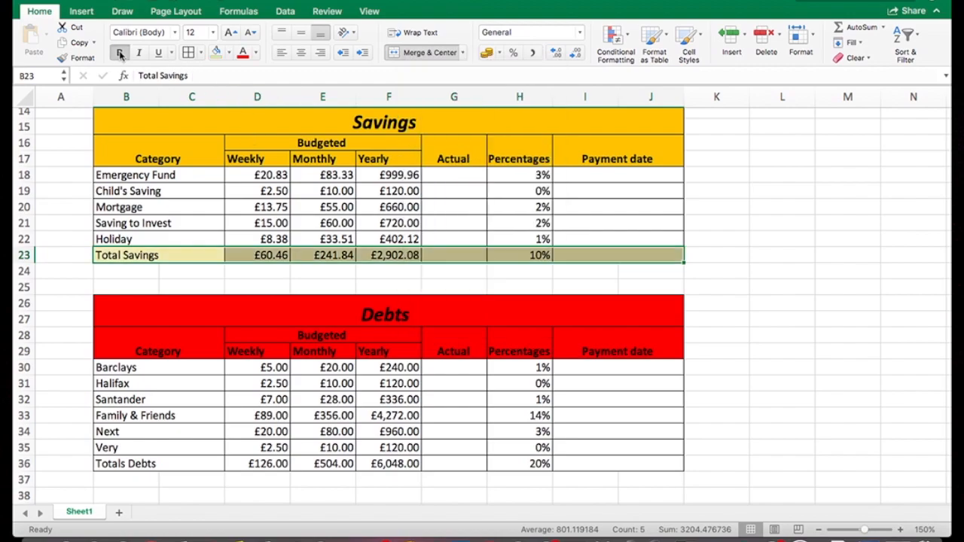
- Fill the Totals Debts row, B36 to J36, with a custom light rose colour from the spectrum and make it bold
scroll(286, 307, "down", 5)
left_click_drag(101, 322, 607, 324)
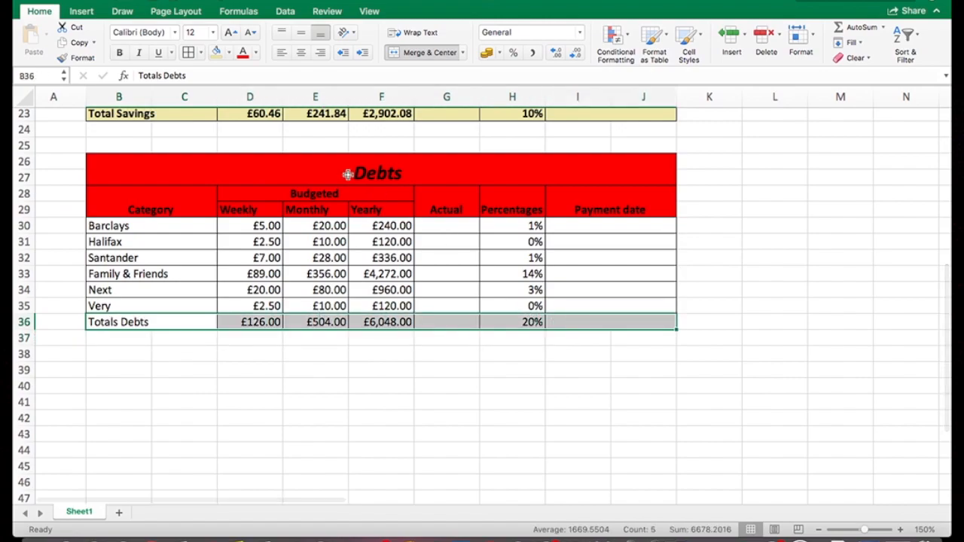
left_click(229, 53)
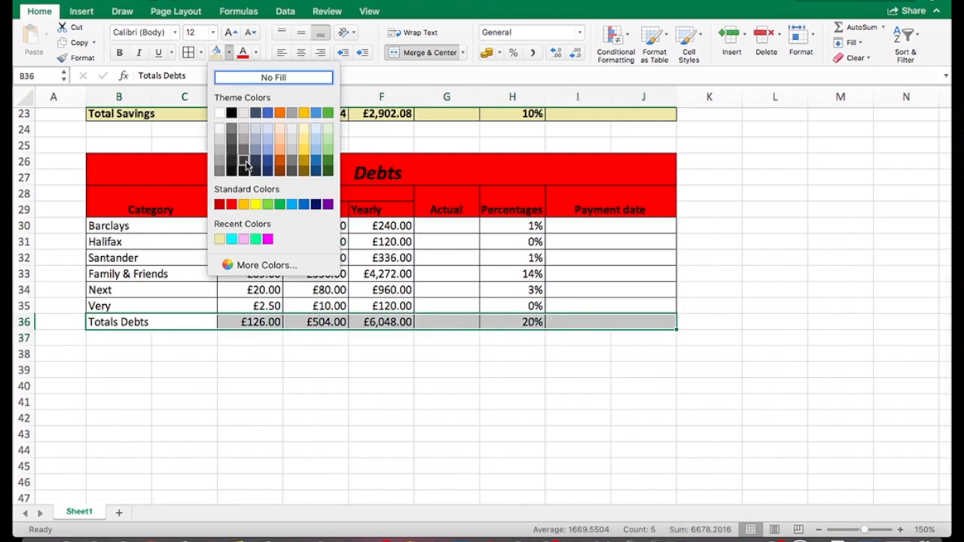
left_click(270, 262)
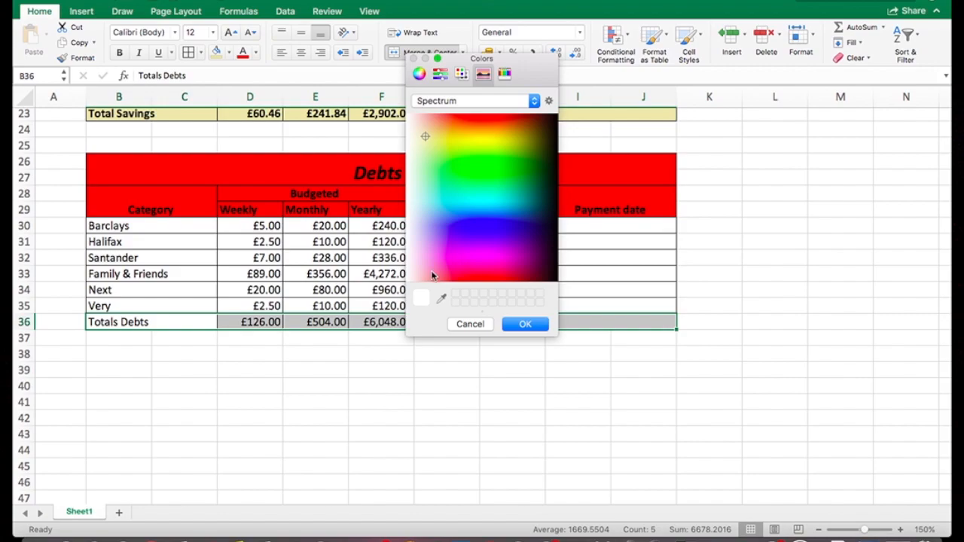
left_click(539, 327)
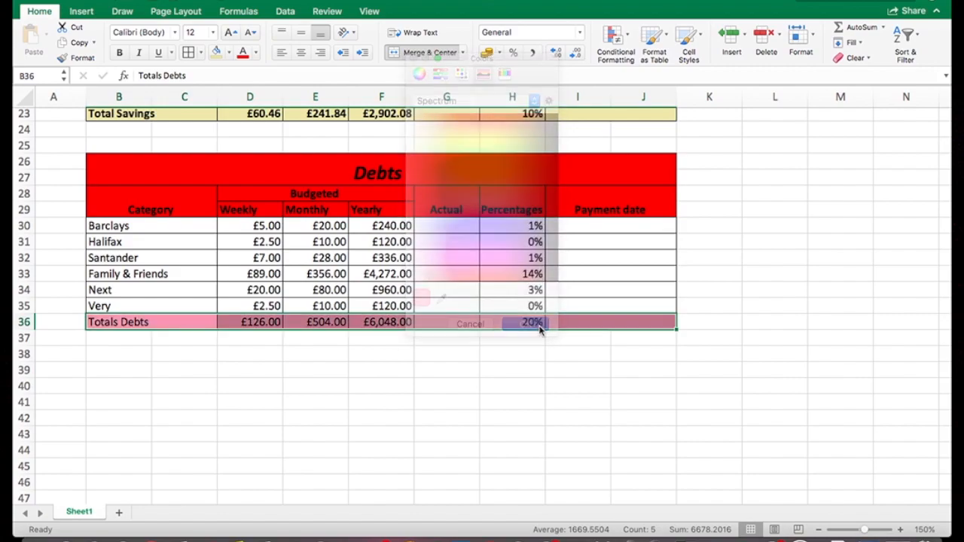
left_click(119, 52)
- Calculate the weekly expenditure budget in W8 with =X8/4 and copy the formula down to W34
scroll(476, 242, "up", 5)
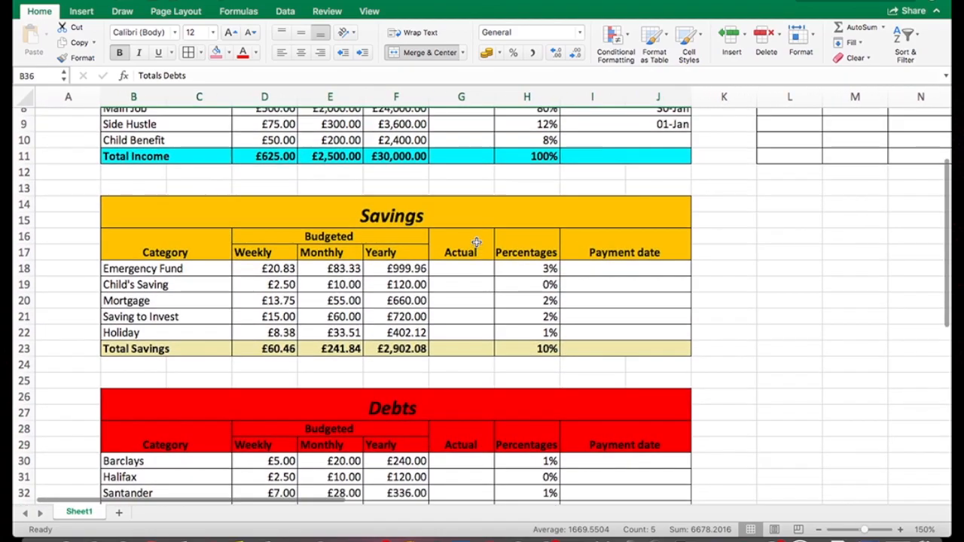
scroll(362, 285, "right", 10)
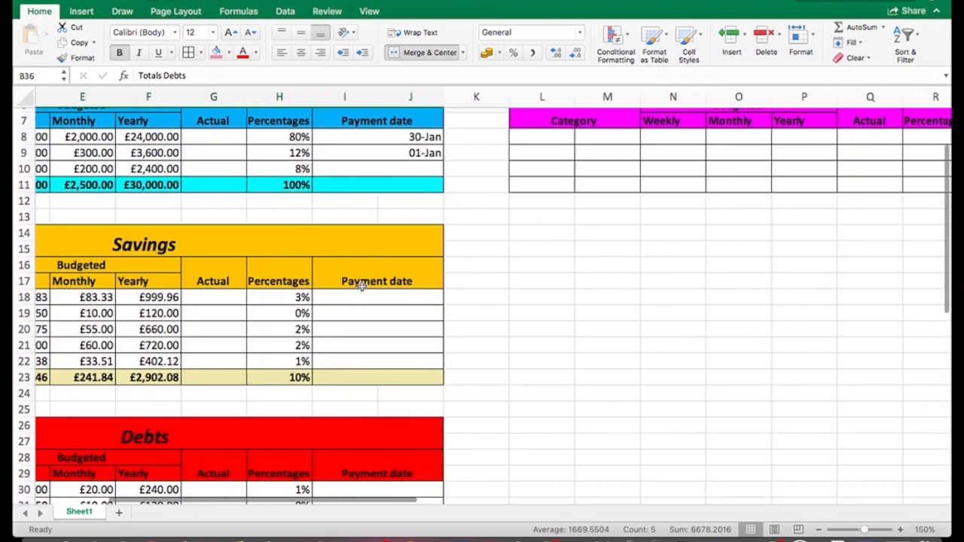
scroll(535, 317, "up", 2)
scroll(512, 331, "right", 4)
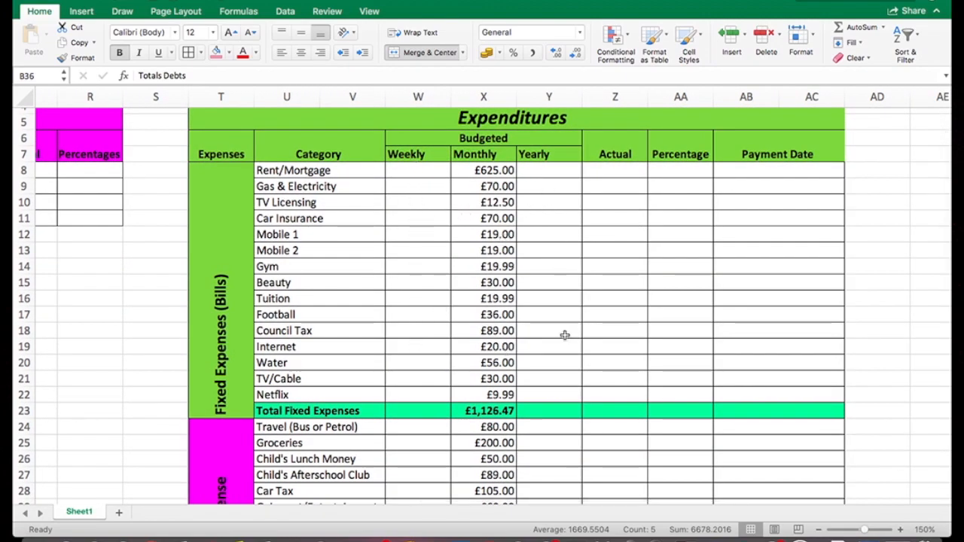
scroll(684, 394, "down", 5)
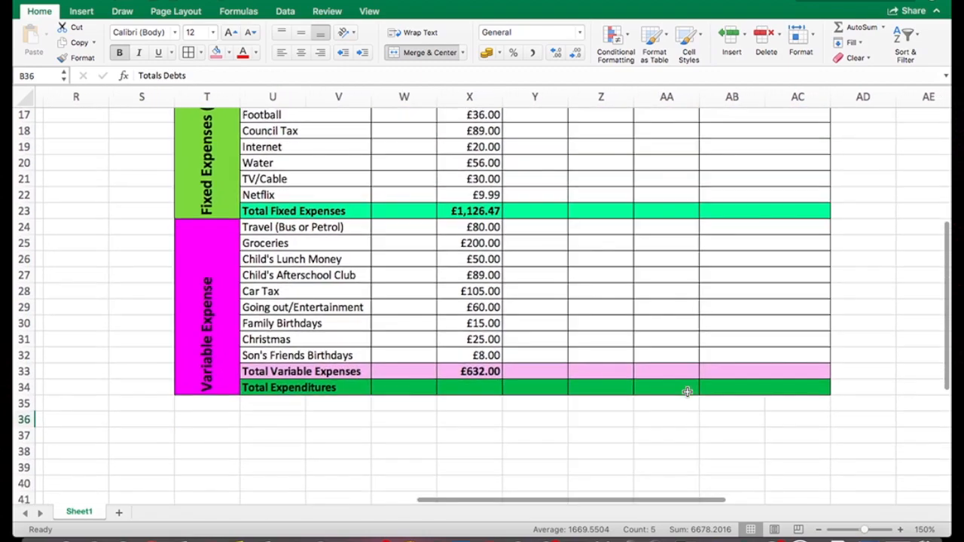
scroll(687, 392, "up", 3)
scroll(687, 391, "up", 3)
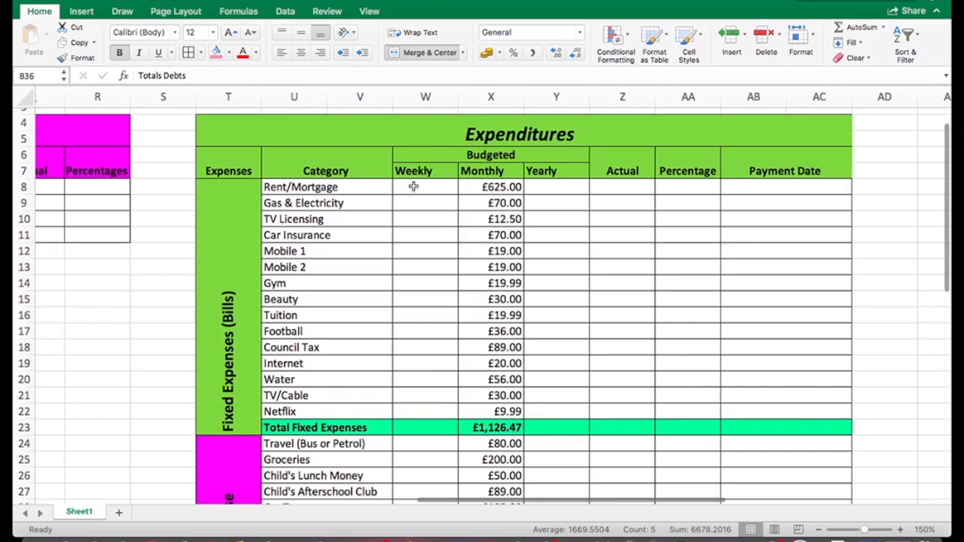
left_click(413, 186)
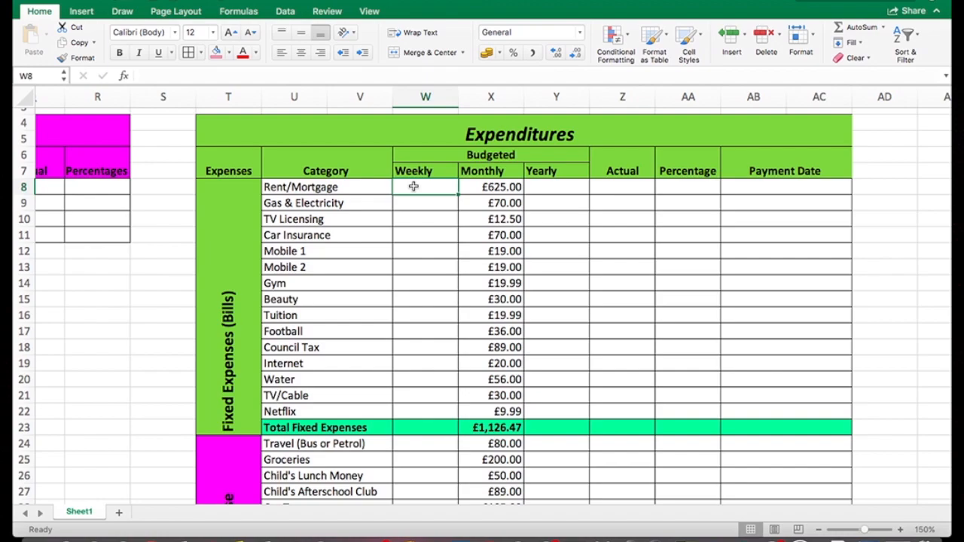
type("=")
left_click(482, 190)
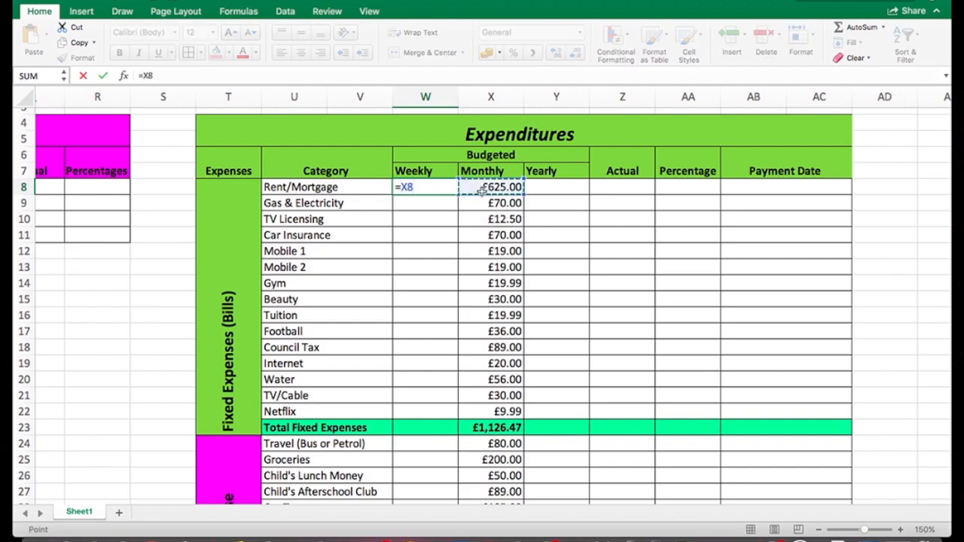
type("/4")
key("Return")
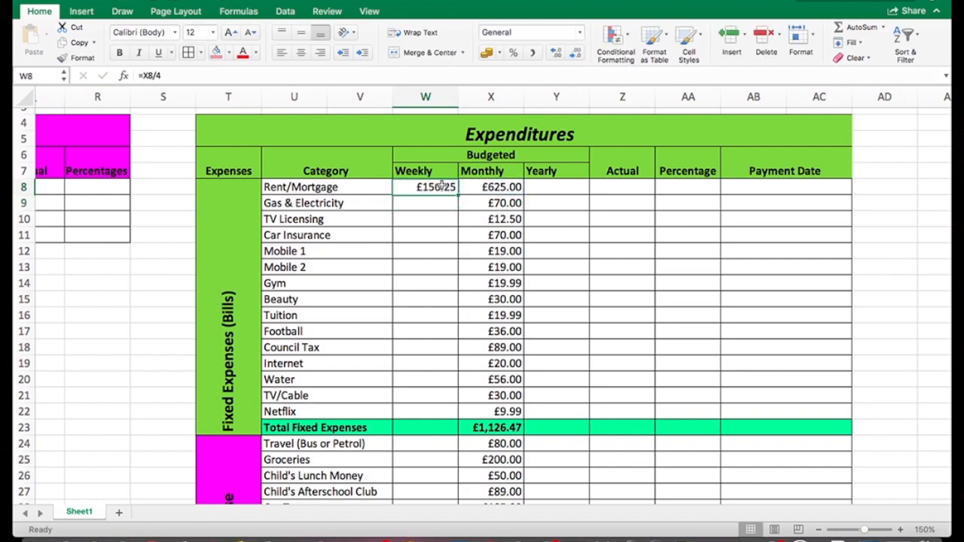
left_click_drag(458, 194, 465, 486)
- Calculate the yearly expenditure budget in Y8 with =X8*12 and copy the formula down to Y34
scroll(638, 422, "up", 3)
scroll(638, 422, "up", 2)
scroll(638, 422, "right", 1)
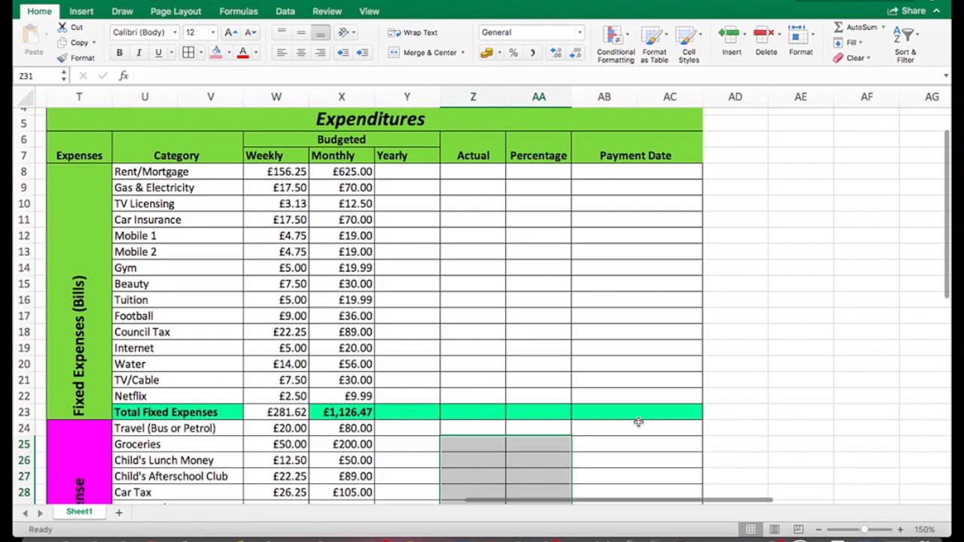
left_click(382, 173)
type("=")
left_click(350, 171)
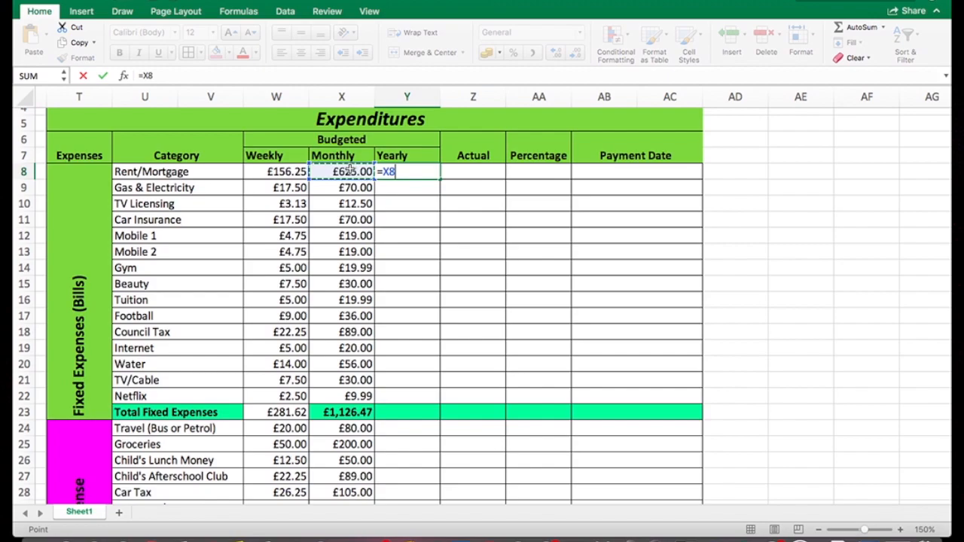
type("*12")
key("Return")
left_click(426, 171)
left_click_drag(440, 180, 424, 472)
left_click(498, 451)
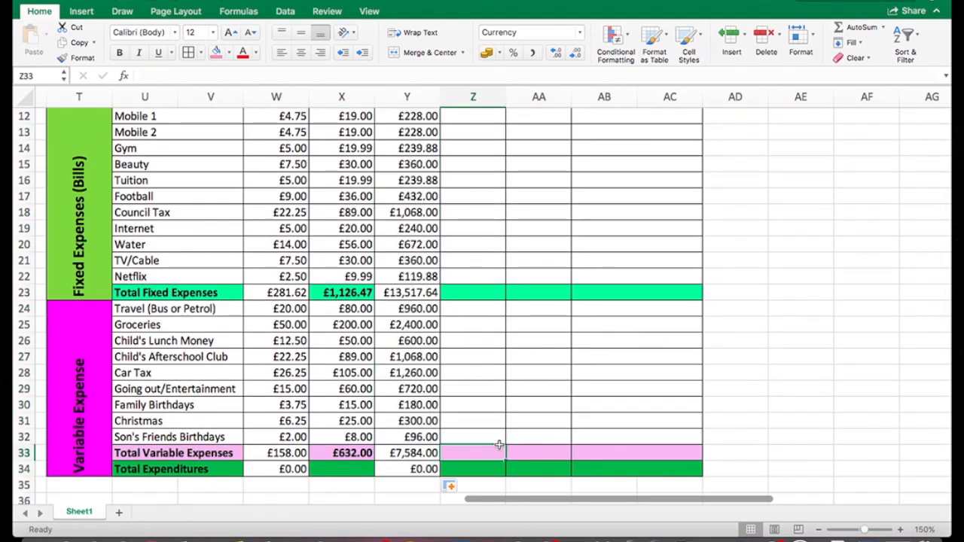
- Refill the total amounts in W23:Y23 with the recent turquoise-green and those in W33:Y33 with the recent pale pink
scroll(499, 445, "up", 2)
scroll(499, 445, "down", 2)
left_click_drag(285, 298, 425, 298)
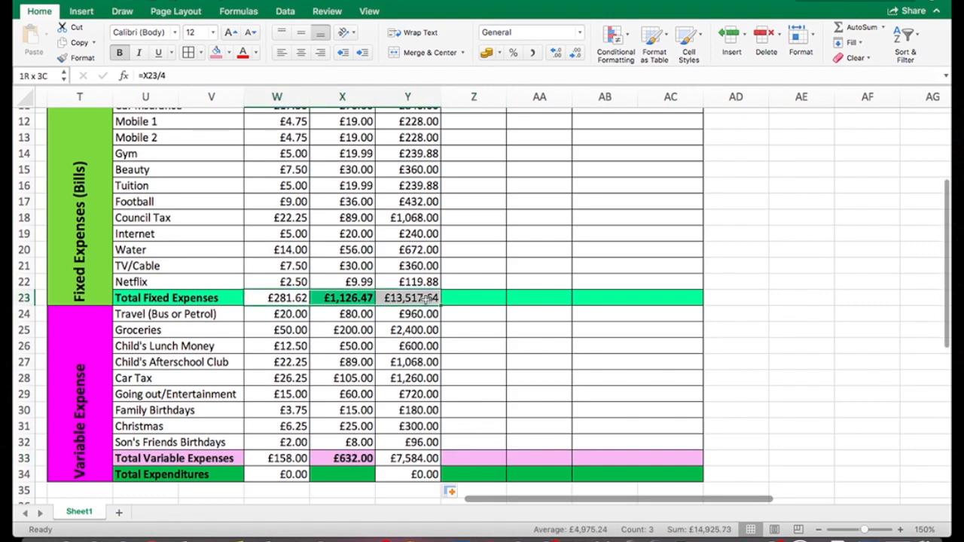
left_click(229, 53)
left_click(243, 239)
left_click_drag(286, 458, 414, 458)
left_click(229, 53)
left_click(268, 239)
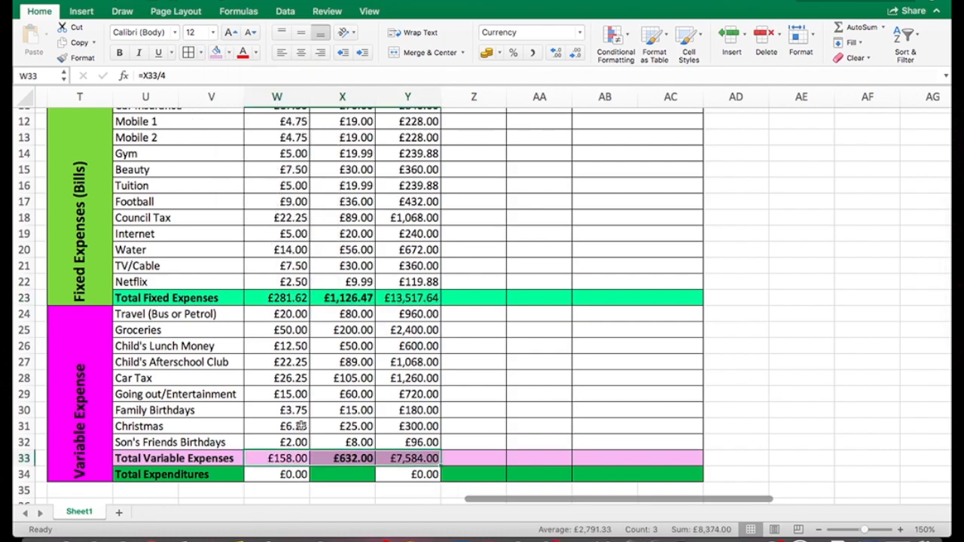
- Refill the Total Expenditures amounts in W34:Y34 with the standard green
left_click_drag(277, 475, 422, 474)
left_click(229, 53)
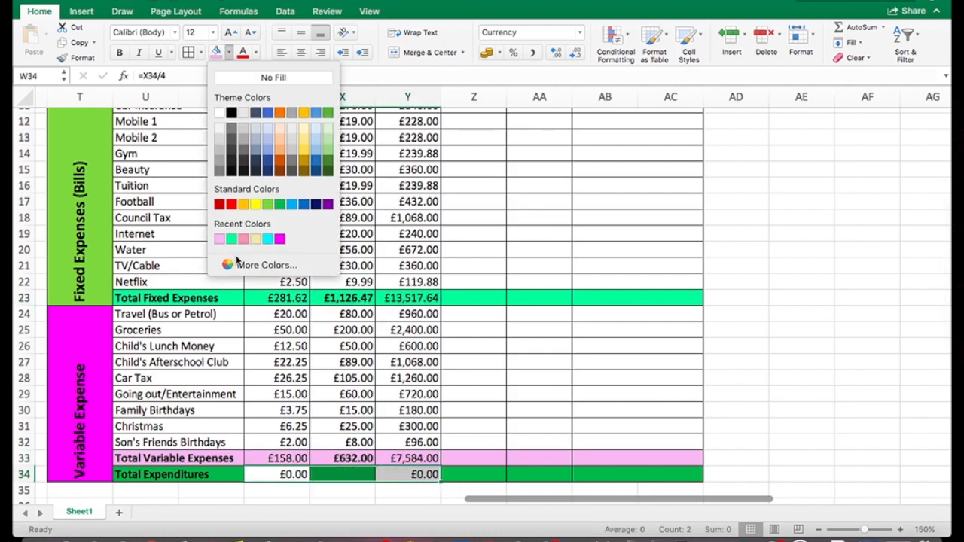
left_click(280, 204)
left_click(366, 365)
- Look over the expenditure, income and savings tables and check the monthly Total Income formula in E11
scroll(367, 365, "up", 4)
scroll(366, 365, "right", 1)
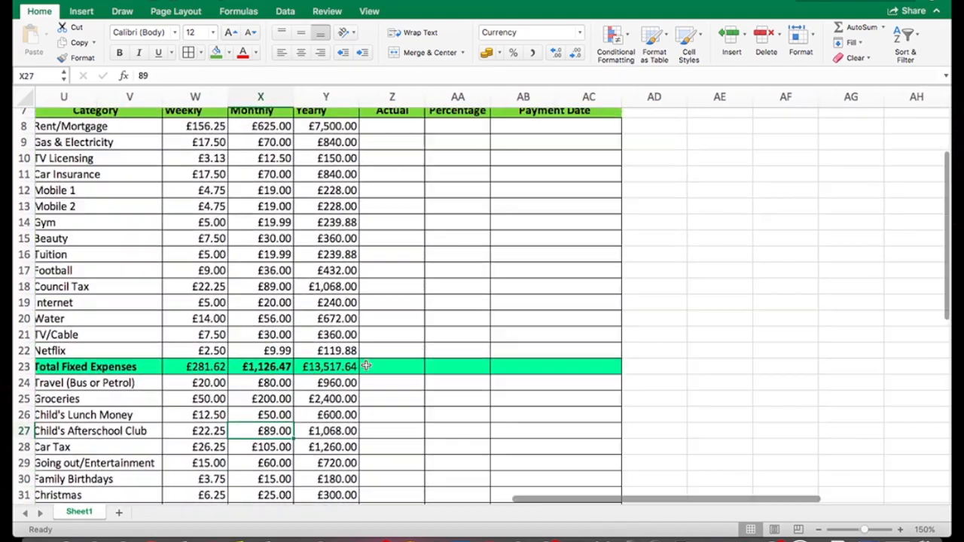
scroll(366, 364, "up", 4)
scroll(366, 364, "left", 1)
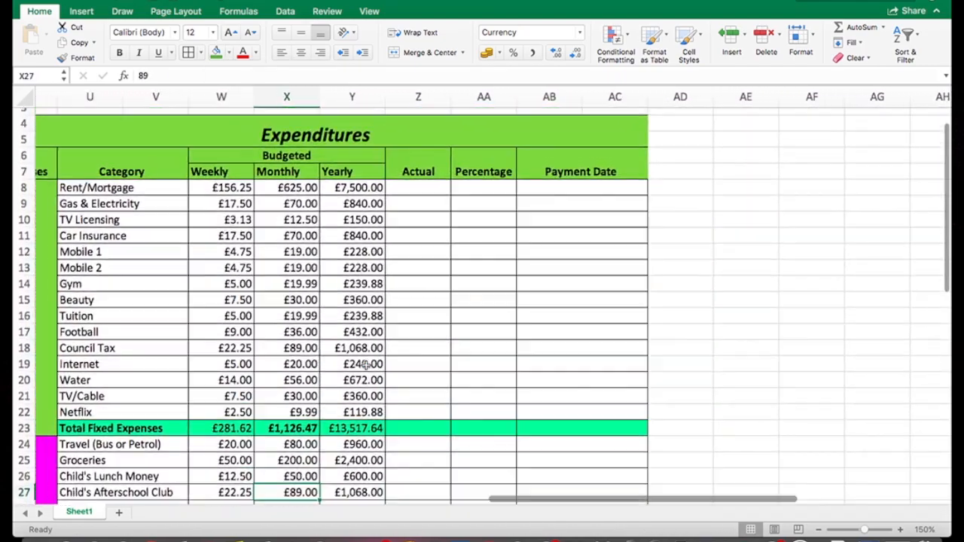
scroll(366, 364, "left", 5)
scroll(366, 364, "up", 1)
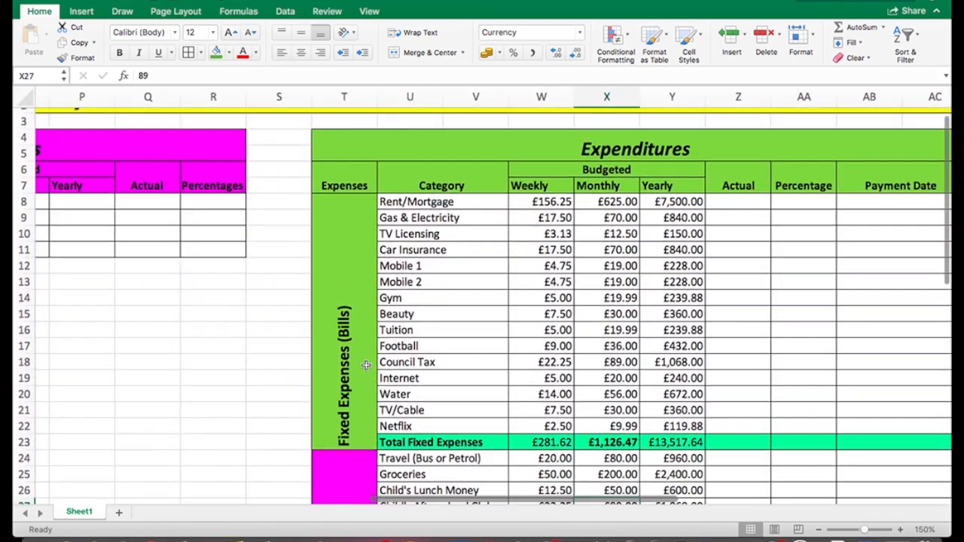
scroll(366, 366, "left", 9)
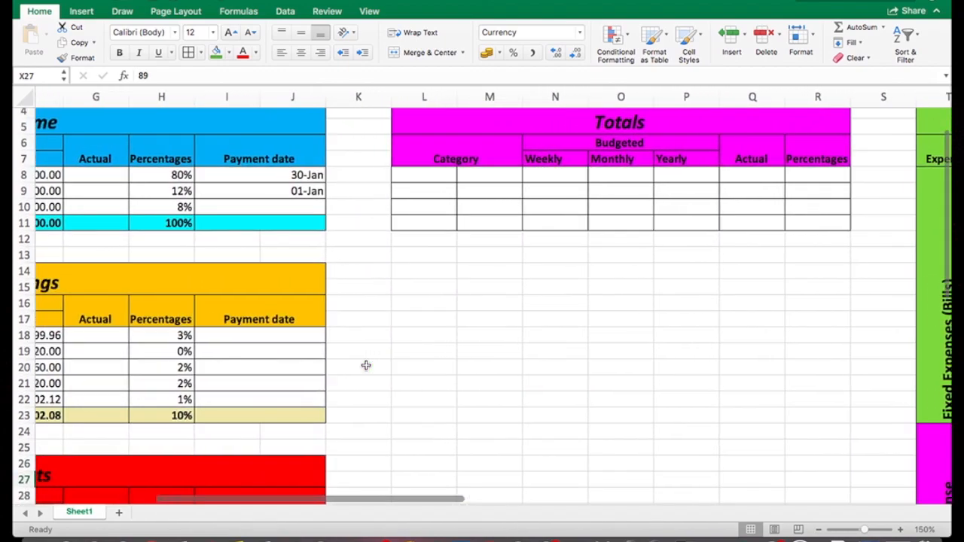
scroll(367, 365, "left", 5)
scroll(368, 366, "up", 1)
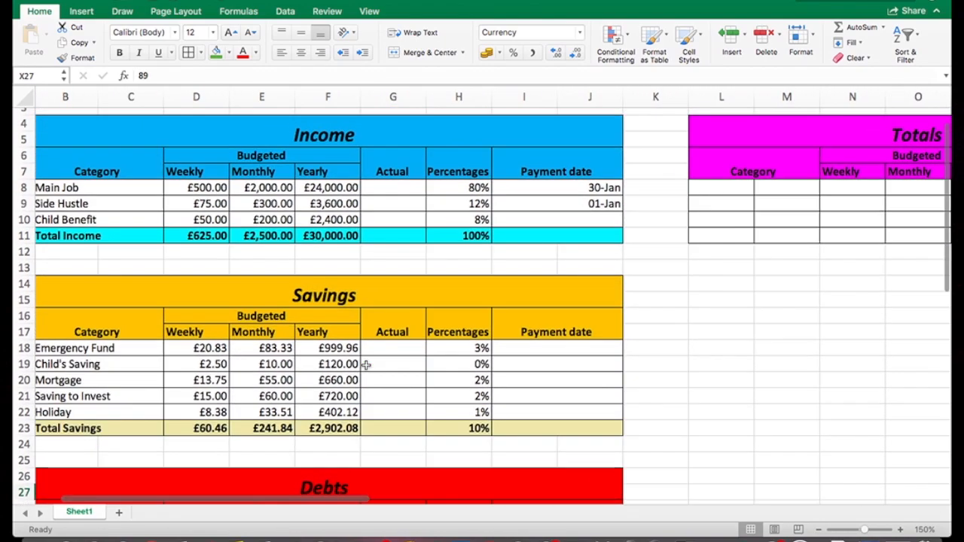
left_click(281, 235)
scroll(282, 235, "right", 14)
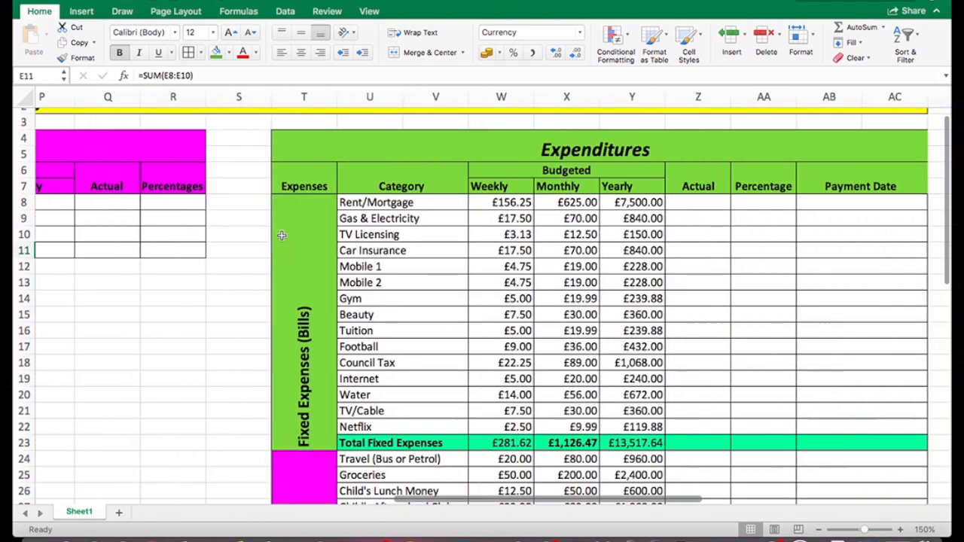
- Calculate the Rent/Mortgage percentage of monthly income in AA8 with =X8/$E$11
scroll(280, 236, "right", 7)
scroll(308, 223, "up", 1)
left_click(316, 213)
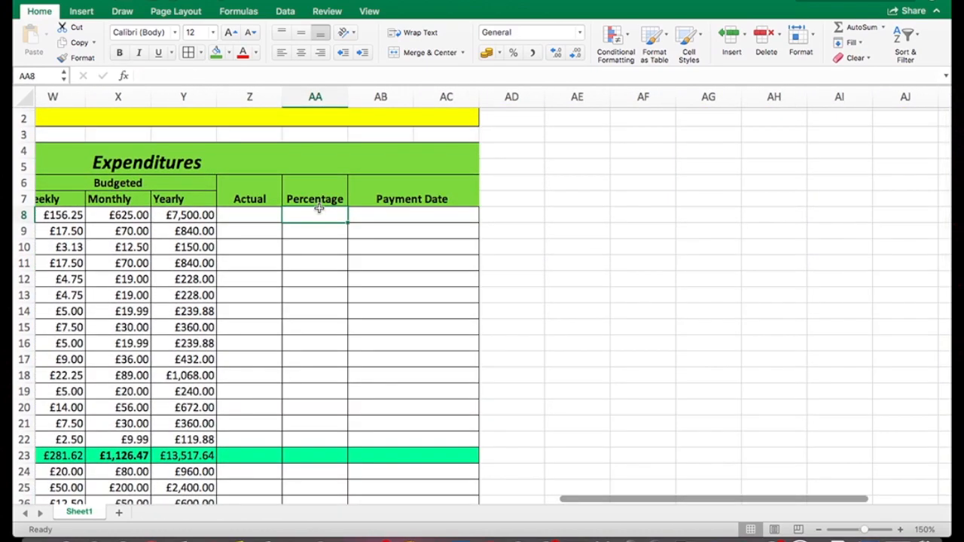
type("=")
left_click(129, 216)
type("/")
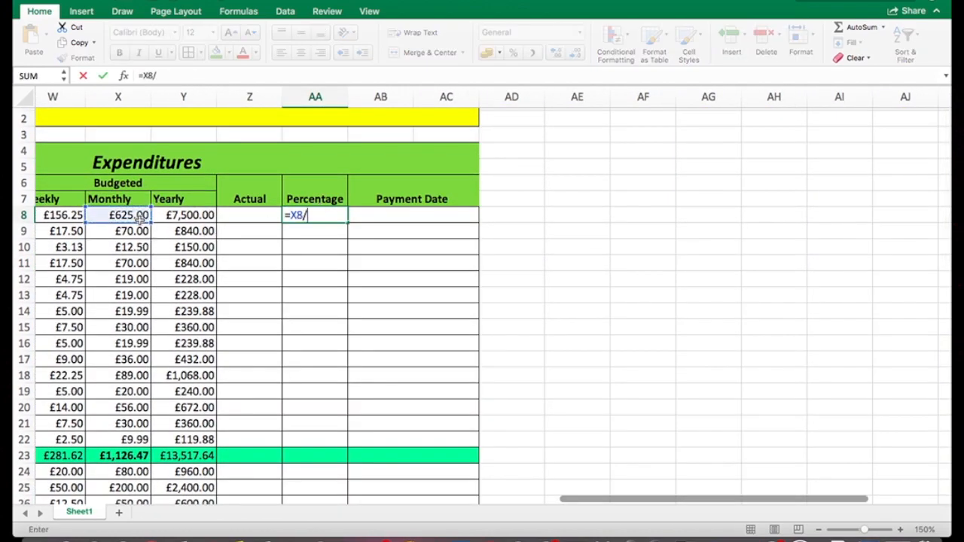
scroll(295, 291, "left", 18)
left_click(103, 274)
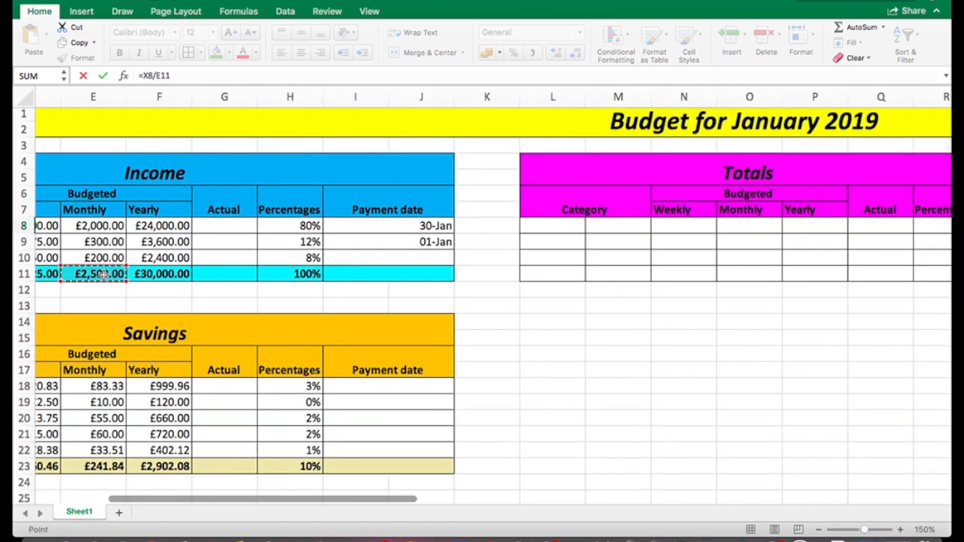
scroll(103, 274, "right", 15)
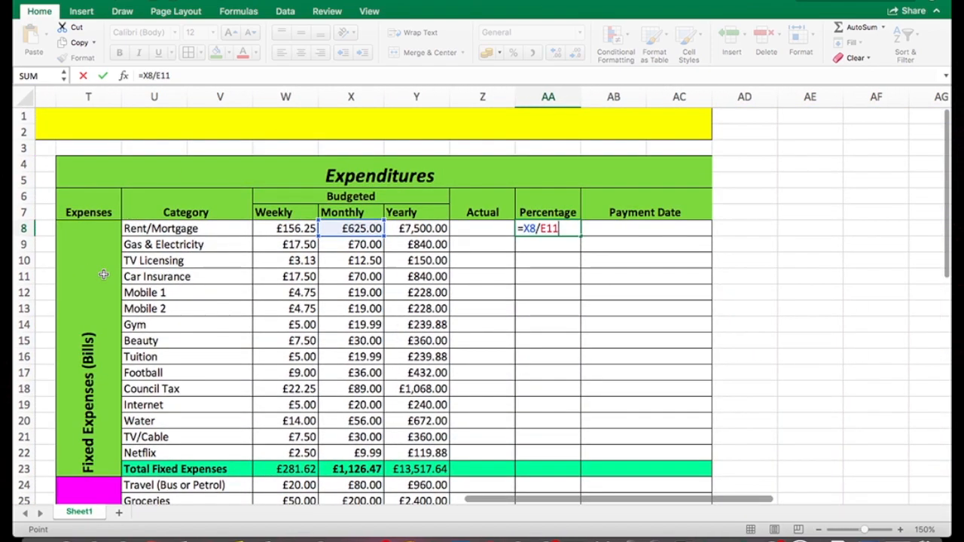
key("F4")
key("Return")
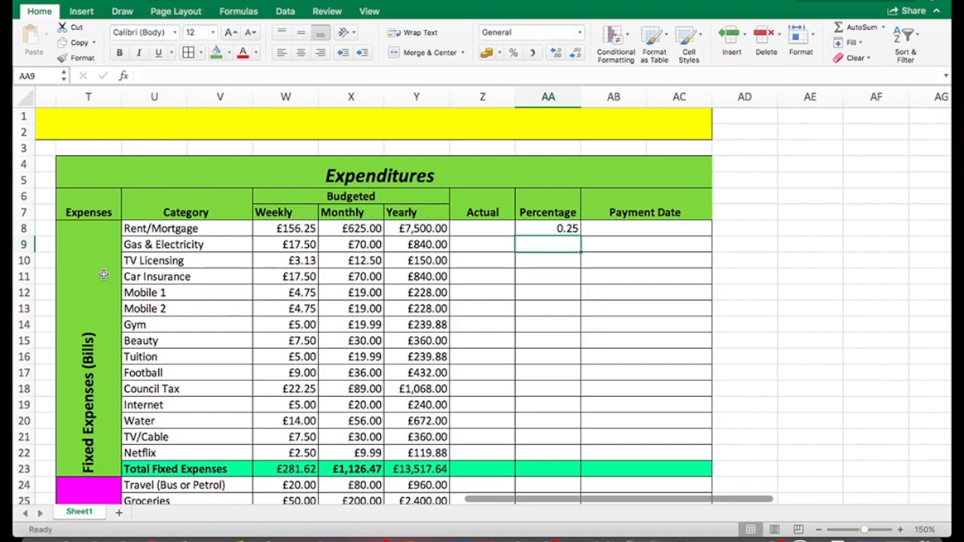
- Format AA8 as a percentage and copy its formula down the Percentage column to AA34
left_click(548, 231)
scroll(583, 289, "down", 3)
left_click_drag(562, 192, 574, 475)
scroll(576, 475, "down", 5)
left_click_drag(543, 302, 543, 442)
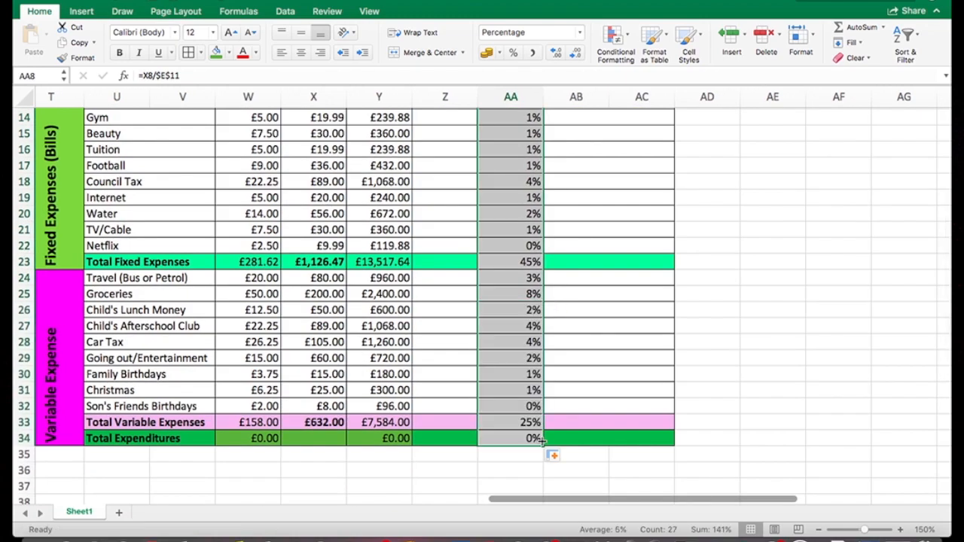
left_click(601, 451)
- Refill the Total Variable Expenses row with pale pink, Total Expenditures with standard green and Total Fixed Expenses with turquoise-green, through column AC
left_click(450, 423)
left_click_drag(86, 424, 663, 423)
left_click(226, 53)
left_click(244, 241)
left_click_drag(177, 439, 662, 439)
left_click(229, 52)
left_click(280, 204)
left_click_drag(98, 263, 663, 261)
left_click(229, 52)
left_click(232, 240)
left_click(324, 322)
- Make the amounts and percentages in the Total Fixed Expenses, Total Variable Expenses and Total Expenditures rows bold
scroll(324, 320, "up", 5)
scroll(324, 320, "left", 1)
left_click_drag(217, 343, 696, 346)
left_click(119, 52)
scroll(251, 237, "down", 6)
left_click_drag(216, 207, 697, 222)
left_click(120, 53)
left_click(372, 318)
- Review the expense percentages and the total rows of the Expenditures table
scroll(376, 317, "up", 5)
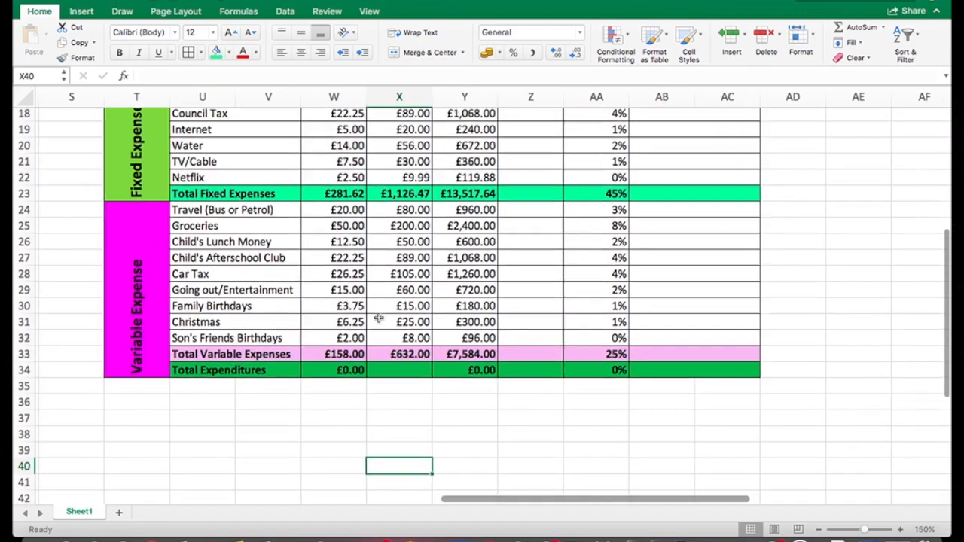
scroll(376, 318, "left", 1)
scroll(379, 319, "up", 1)
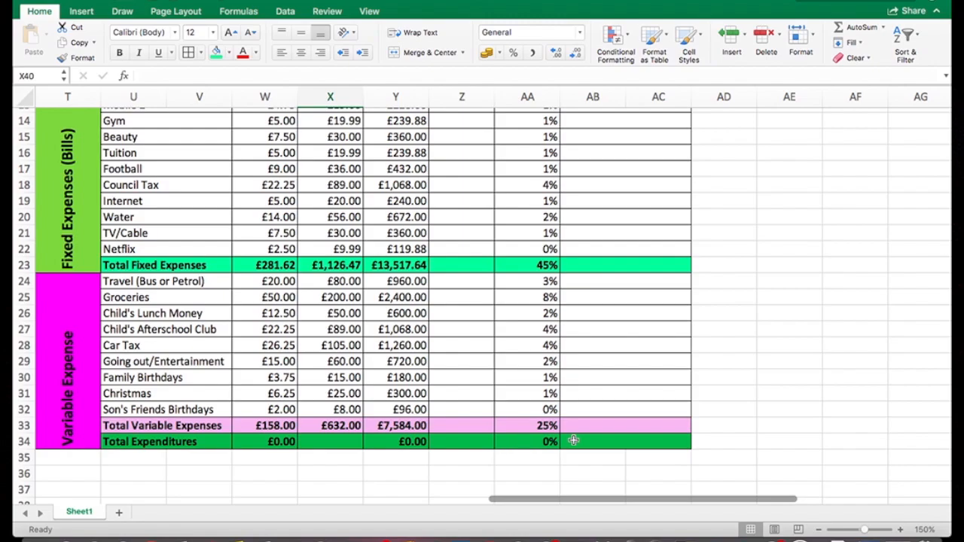
scroll(561, 443, "up", 5)
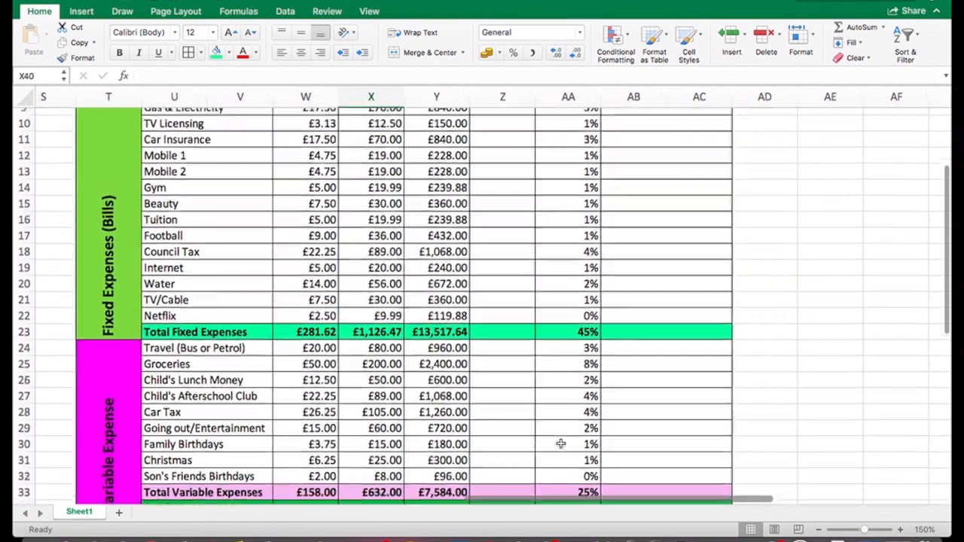
scroll(561, 443, "left", 1)
scroll(560, 443, "down", 5)
scroll(561, 443, "left", 1)
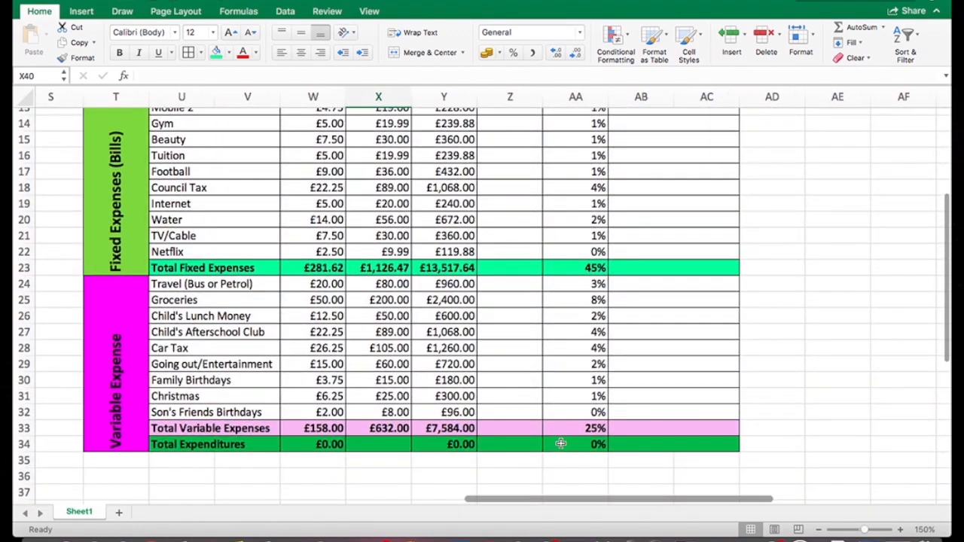
scroll(560, 443, "up", 3)
scroll(561, 443, "left", 1)
scroll(561, 443, "down", 2)
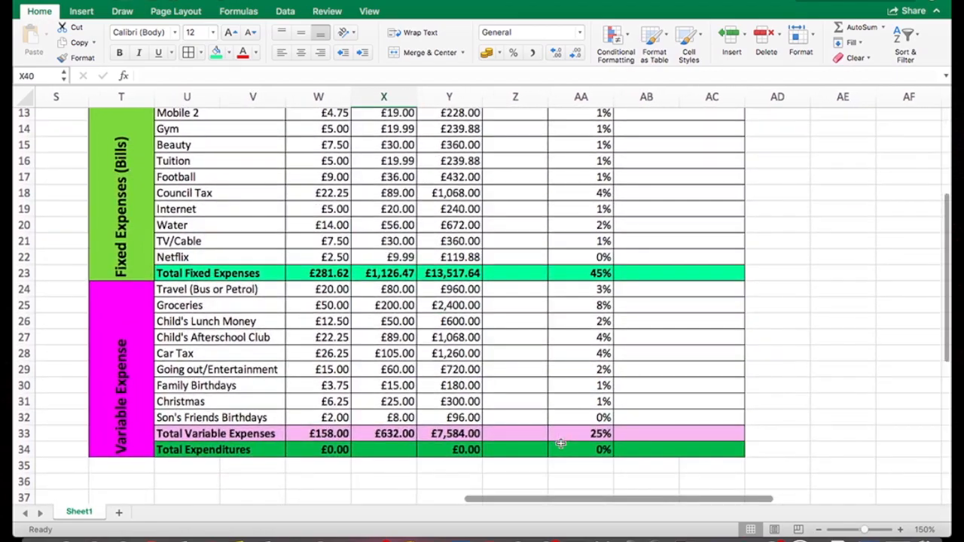
- Calculate the monthly Total Expenditures in X34 with =X33+X23 and check the formulas in Y34 and AA34
left_click(395, 452)
scroll(392, 452, "up", 4)
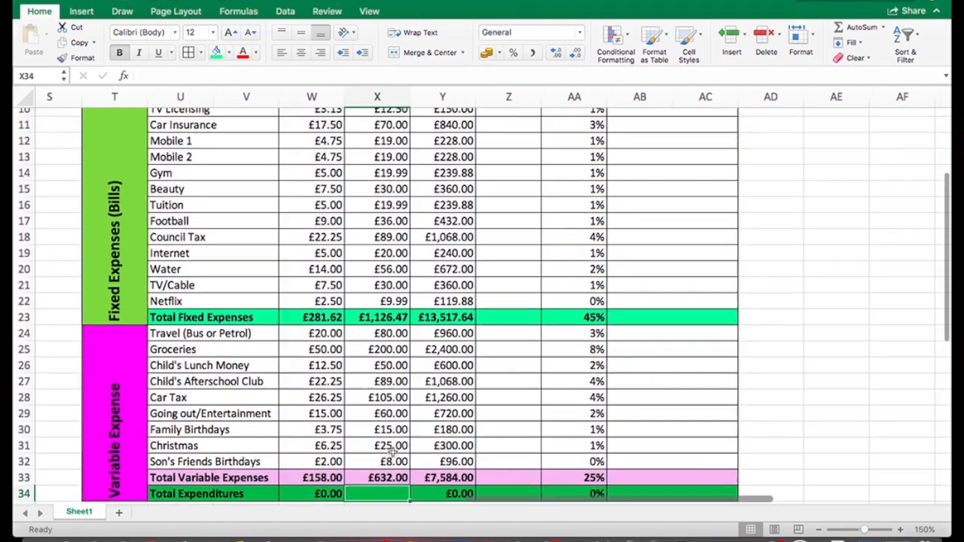
scroll(392, 452, "down", 5)
scroll(393, 452, "right", 1)
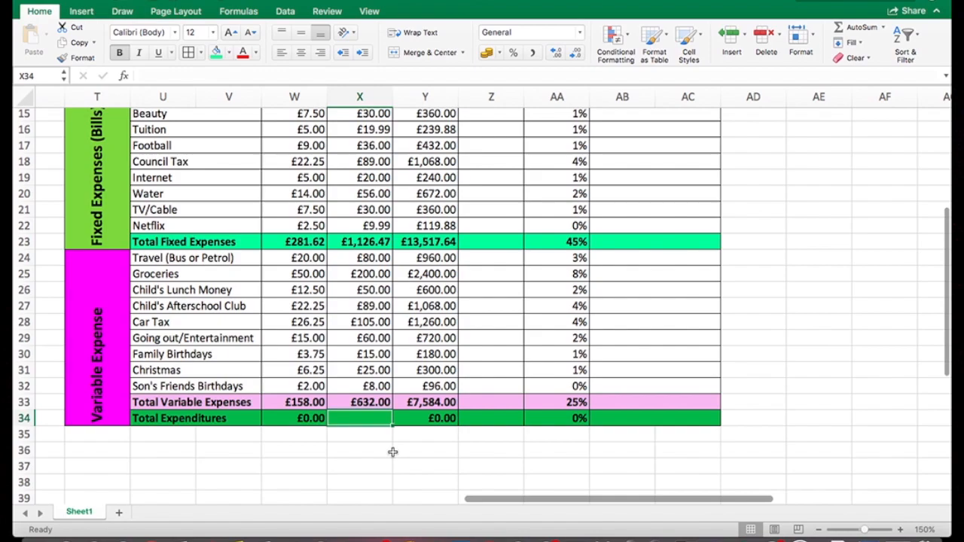
type("=")
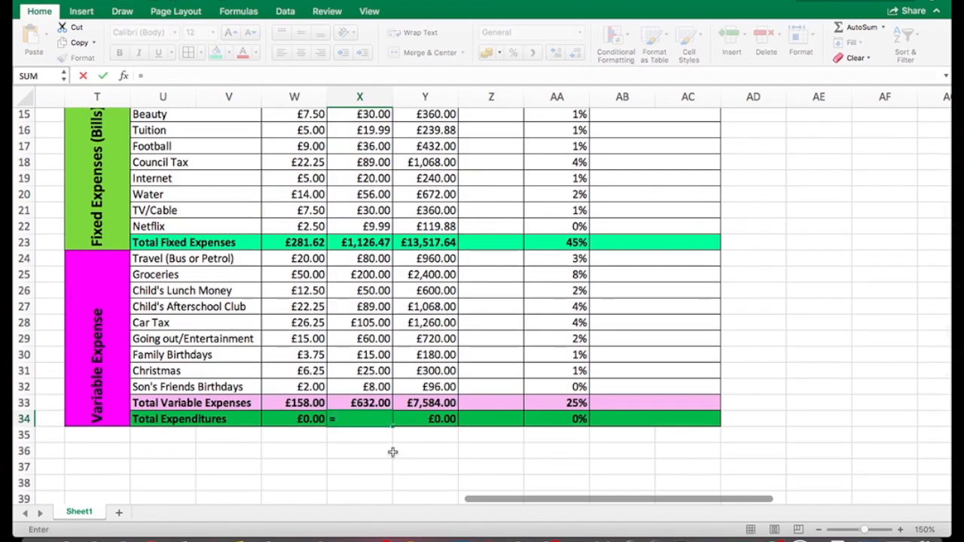
left_click(367, 403)
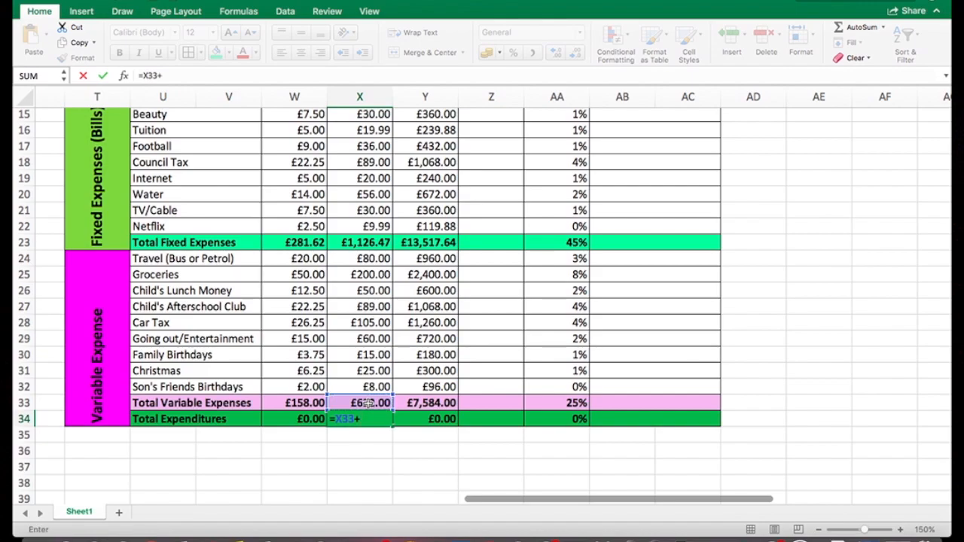
type("+")
left_click(371, 242)
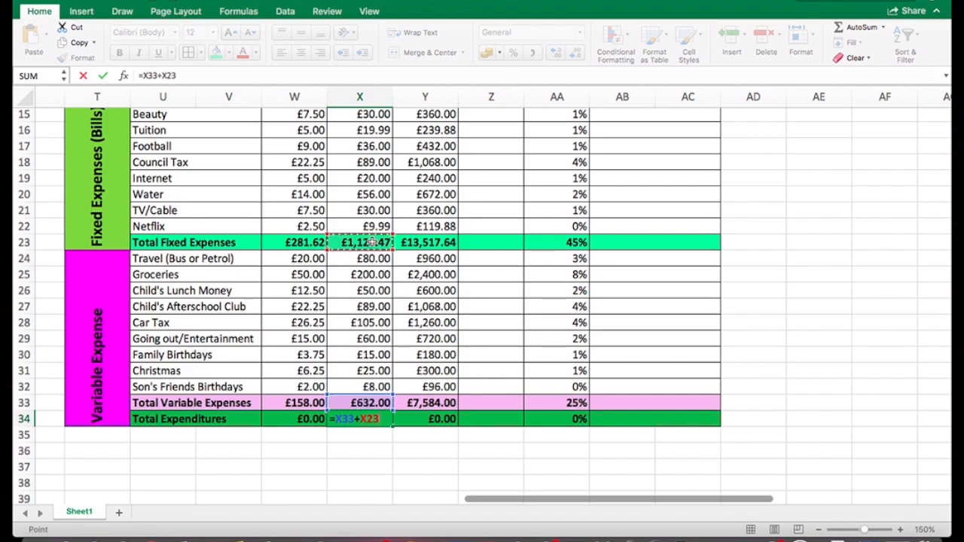
key("Return")
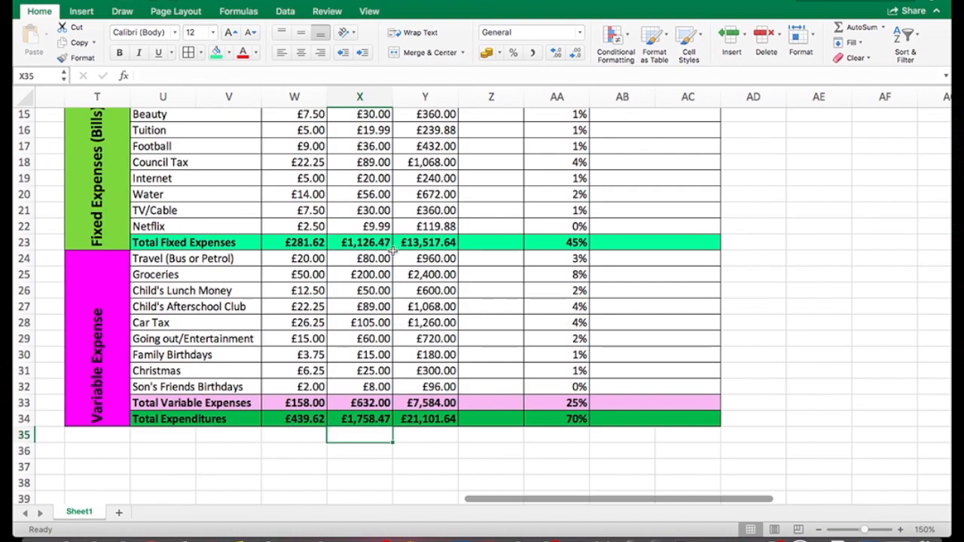
left_click(427, 421)
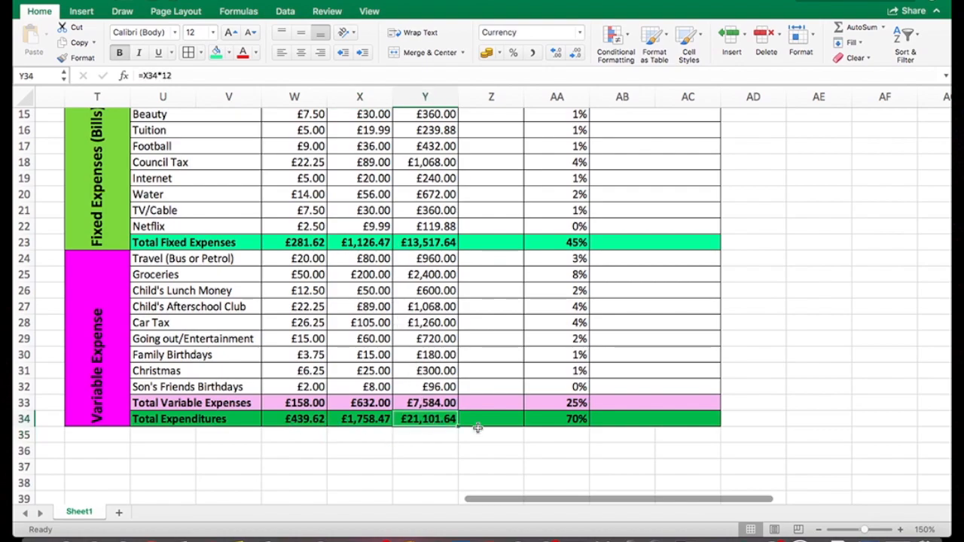
left_click(563, 426)
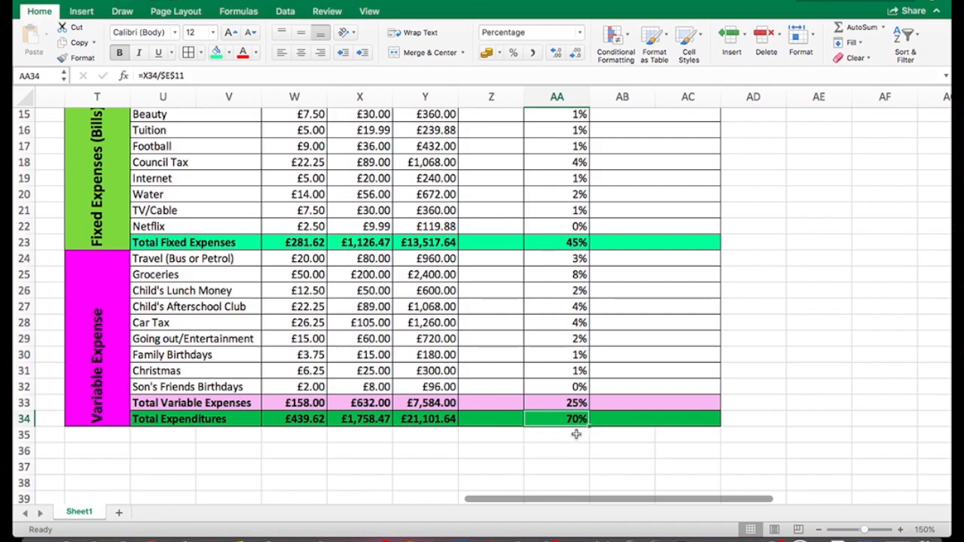
- Merge the Totals table's Category cells L8:M11 across, row by row
scroll(576, 434, "up", 10)
scroll(576, 435, "left", 5)
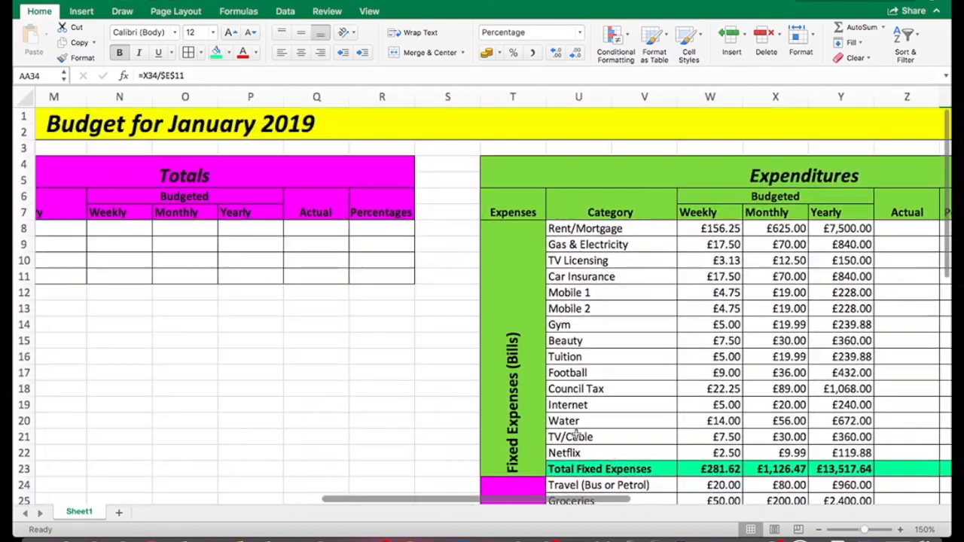
scroll(577, 435, "left", 3)
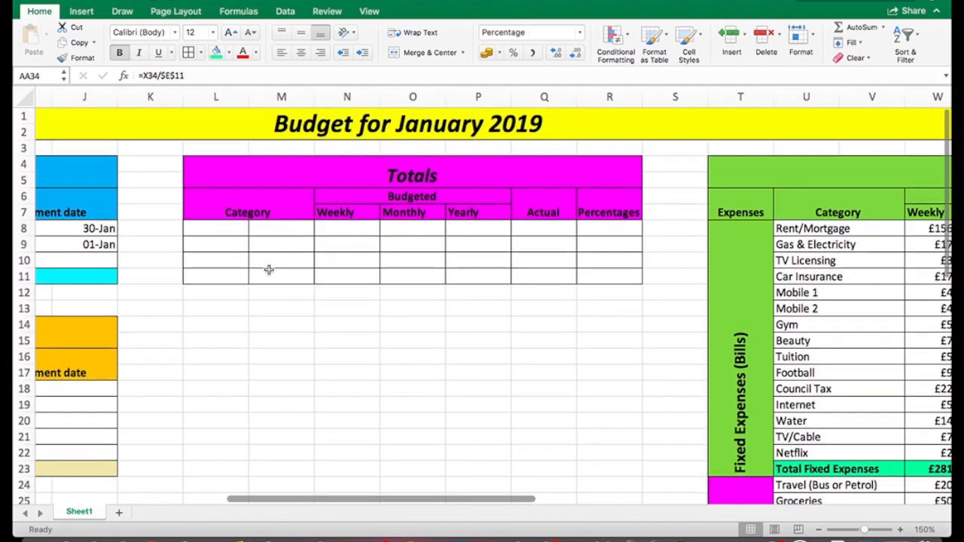
left_click_drag(217, 228, 281, 273)
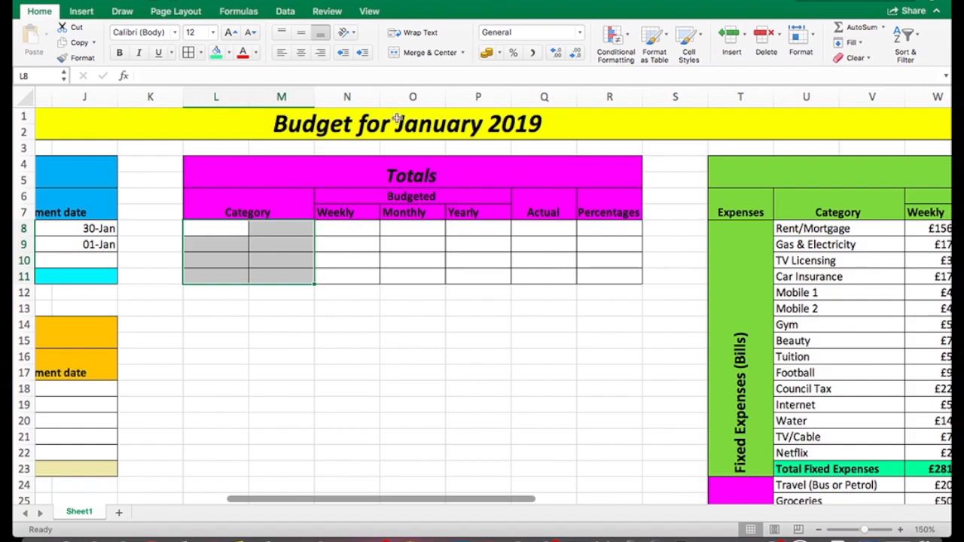
left_click(463, 52)
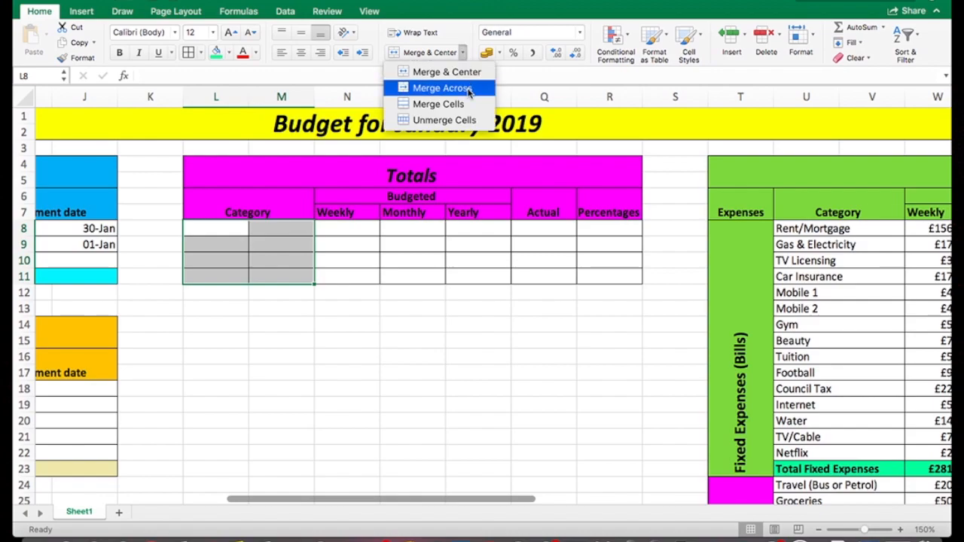
left_click(469, 89)
- Try merging the Actual and Percentages cells Q8:R11 of the Totals table across
left_click_drag(529, 226, 600, 273)
left_click(463, 52)
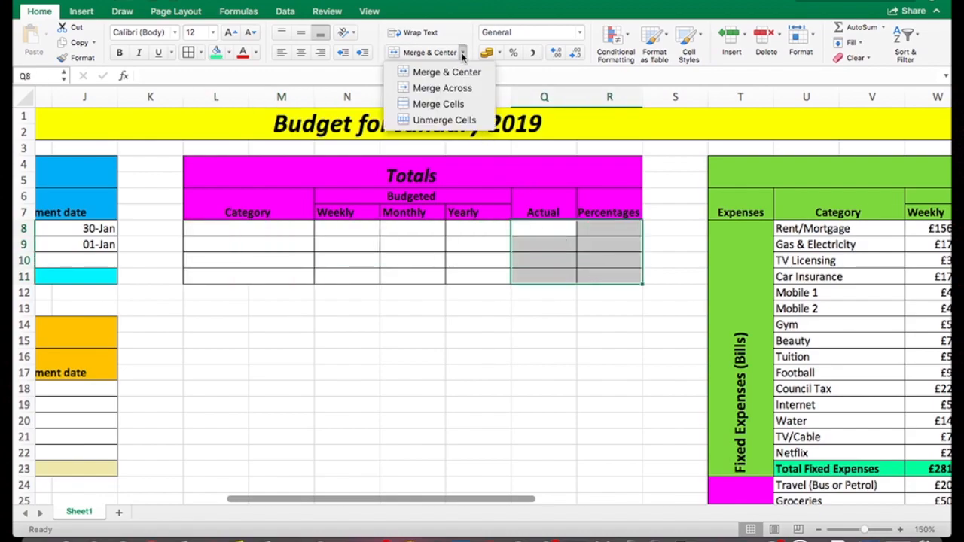
left_click(467, 89)
- Enter Total Saving, Total Debts, Total Expenditures and Total as category labels in L8:L11 of the Totals table
scroll(443, 349, "left", 5)
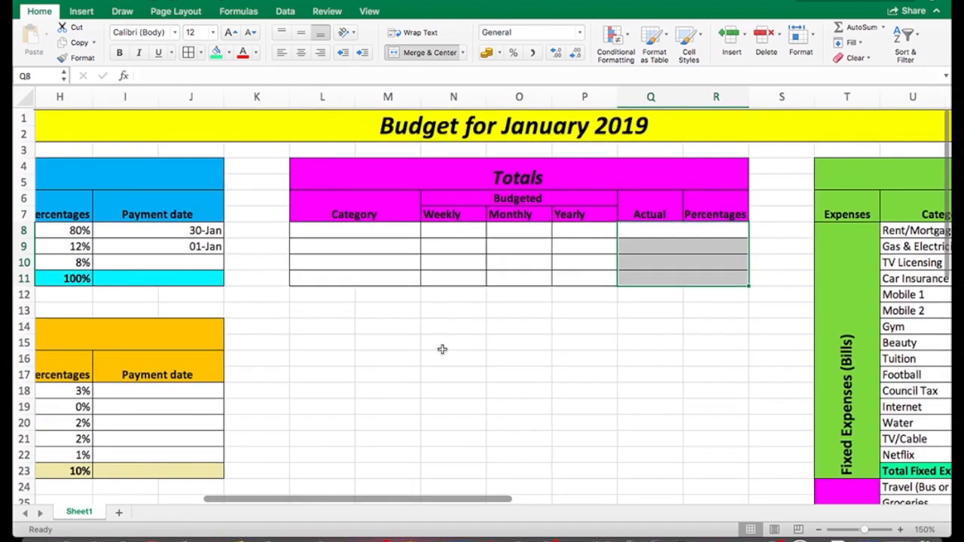
scroll(443, 349, "left", 3)
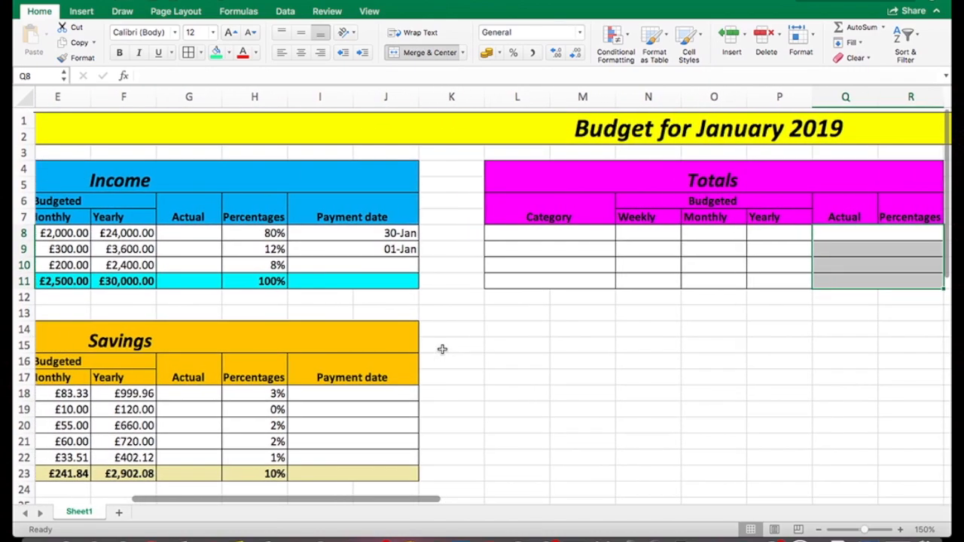
scroll(442, 349, "down", 1)
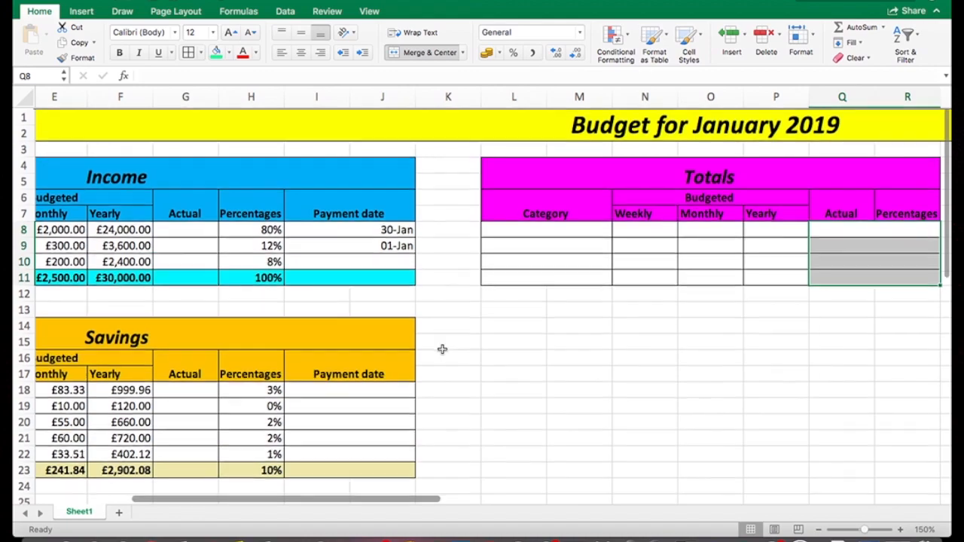
left_click(500, 228)
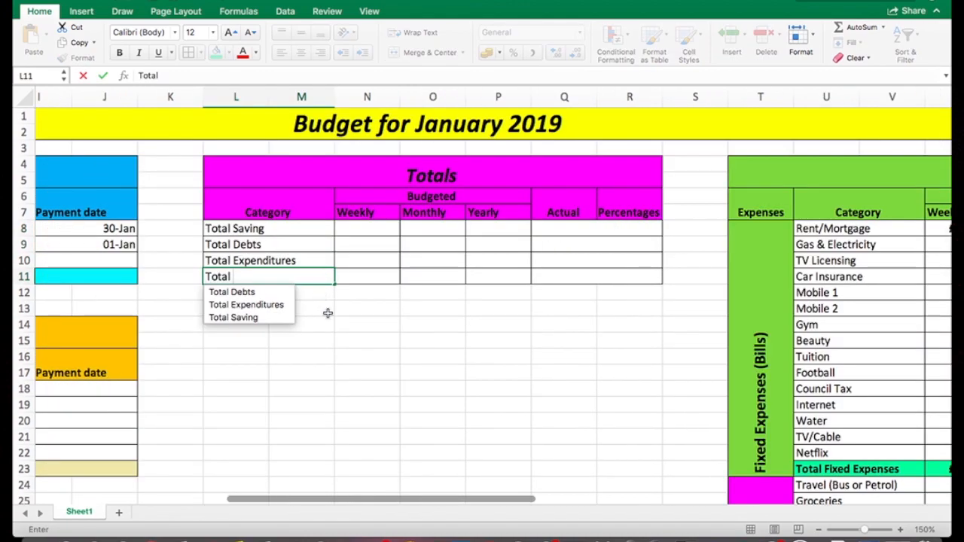
left_click(328, 313)
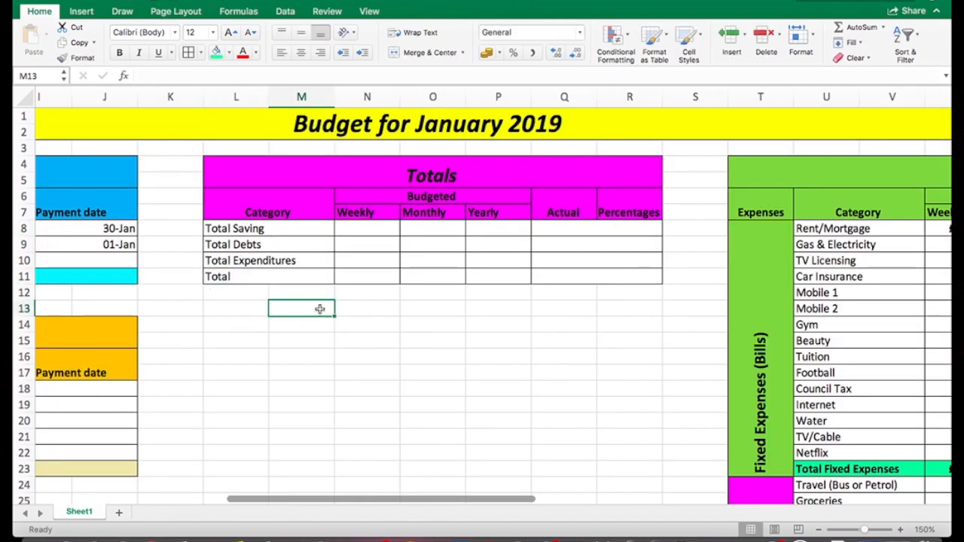
left_click(242, 277)
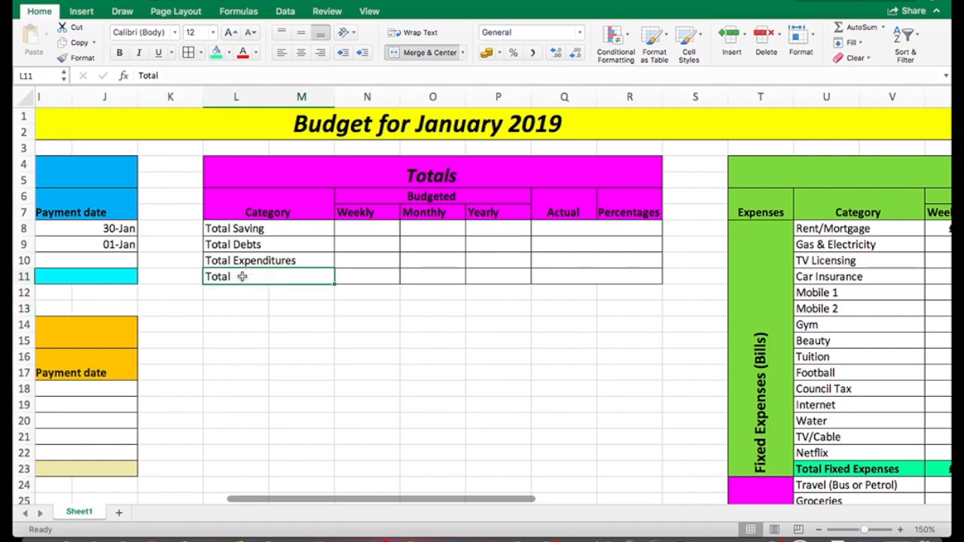
- Add a bordered row in L12:R12 beneath the Totals table and merge its Category cells L12:M12 across
left_click(235, 300)
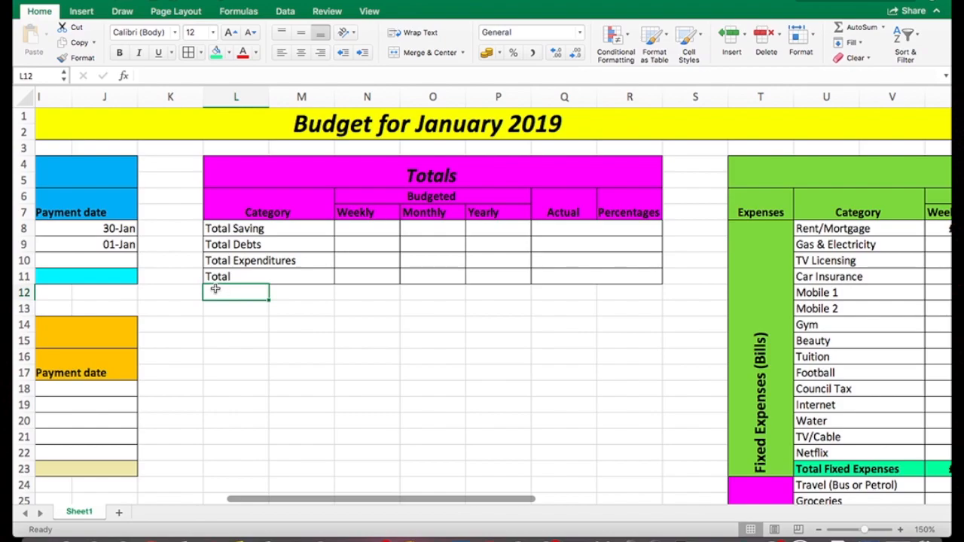
left_click_drag(216, 288, 628, 295)
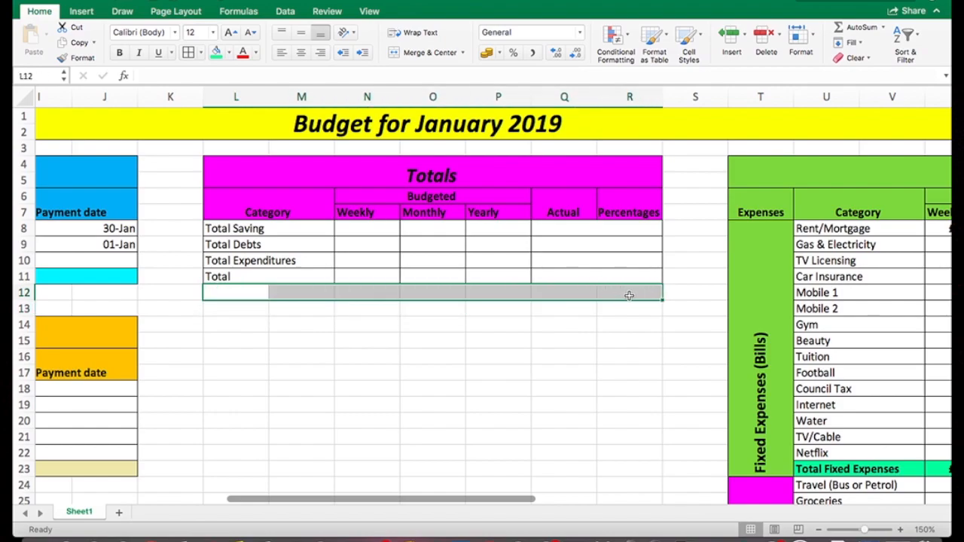
left_click(188, 52)
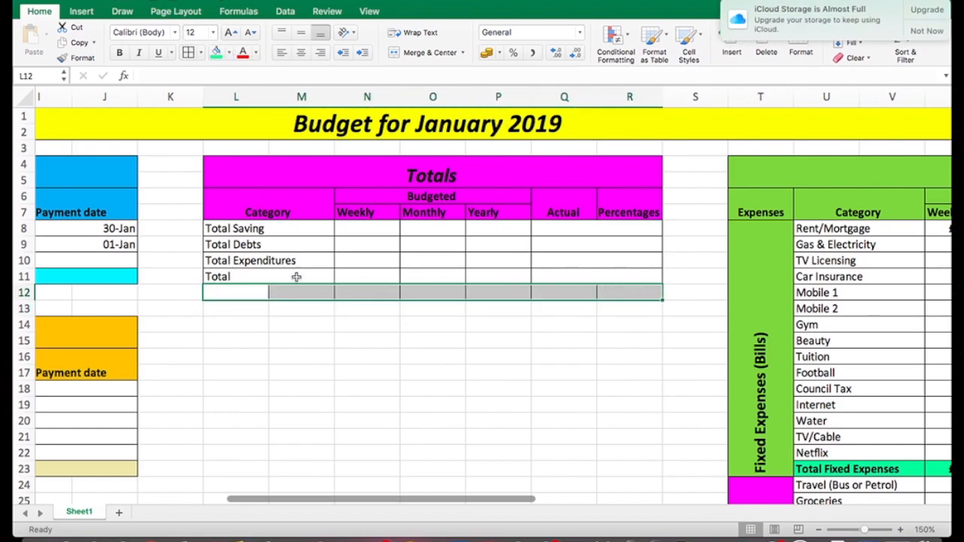
left_click_drag(248, 295, 310, 291)
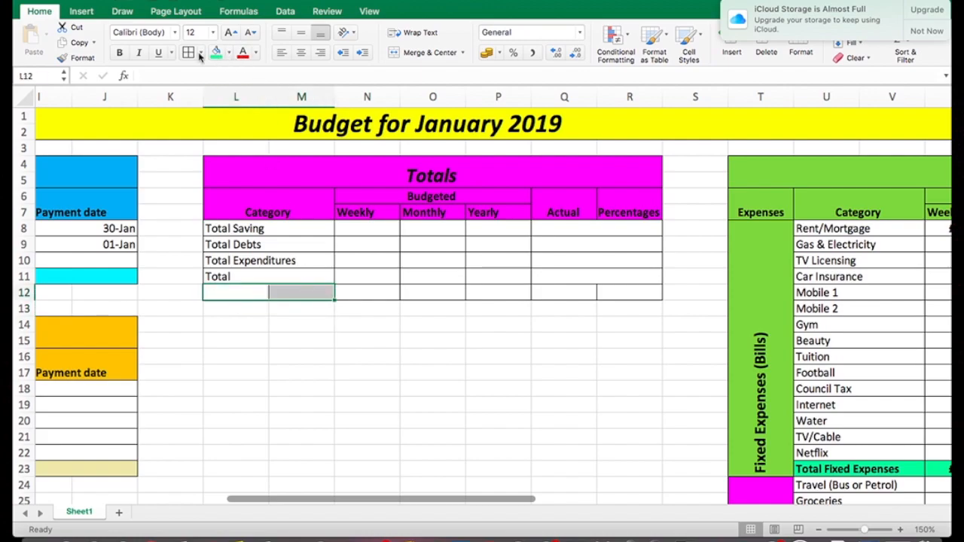
left_click(463, 52)
left_click(431, 86)
- Merge and center cells Q12:R12 in the new row of the Totals table
left_click_drag(555, 295, 622, 292)
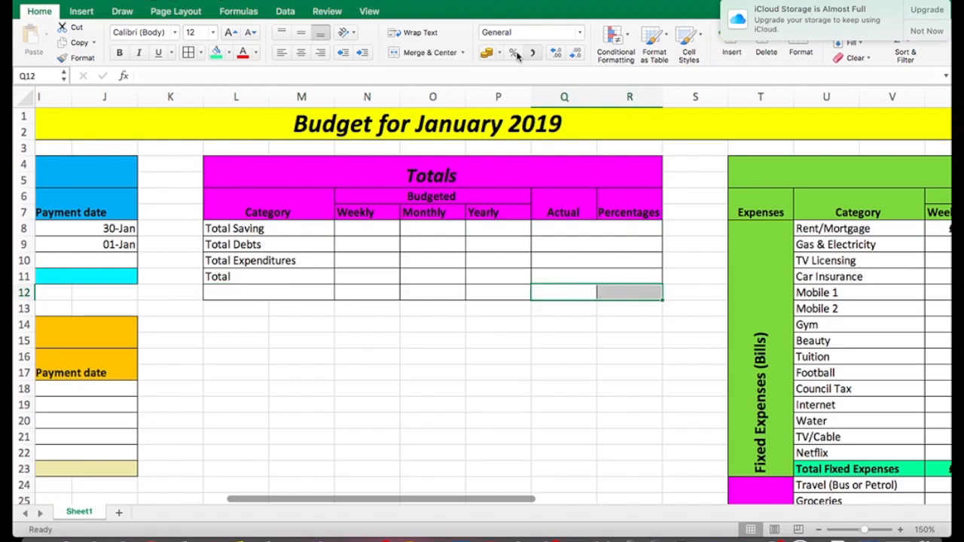
left_click(462, 52)
left_click(456, 70)
left_click(462, 52)
left_click(533, 327)
- Add borders to cells L13:R13 beneath the Totals table, reversing the trial merge across the whole row
scroll(533, 327, "left", 2)
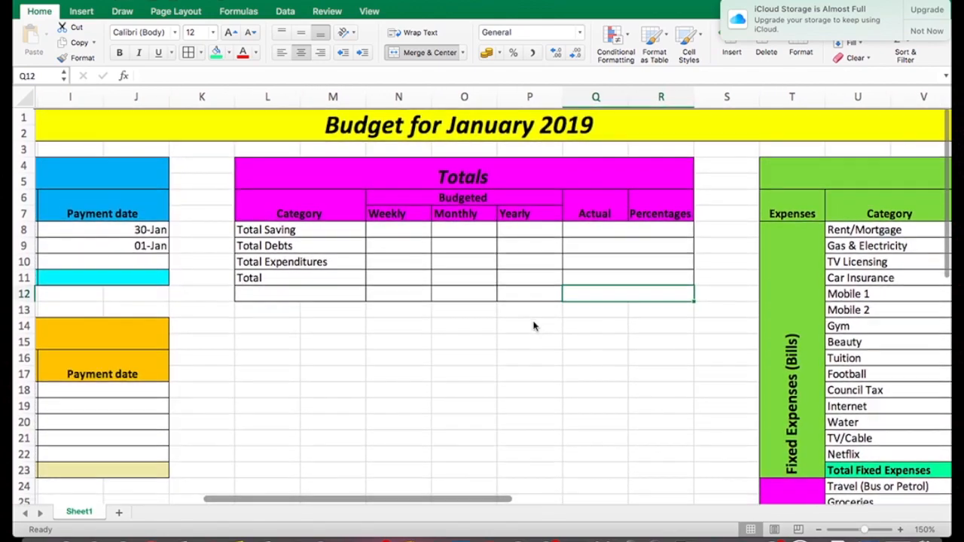
left_click_drag(297, 308, 633, 312)
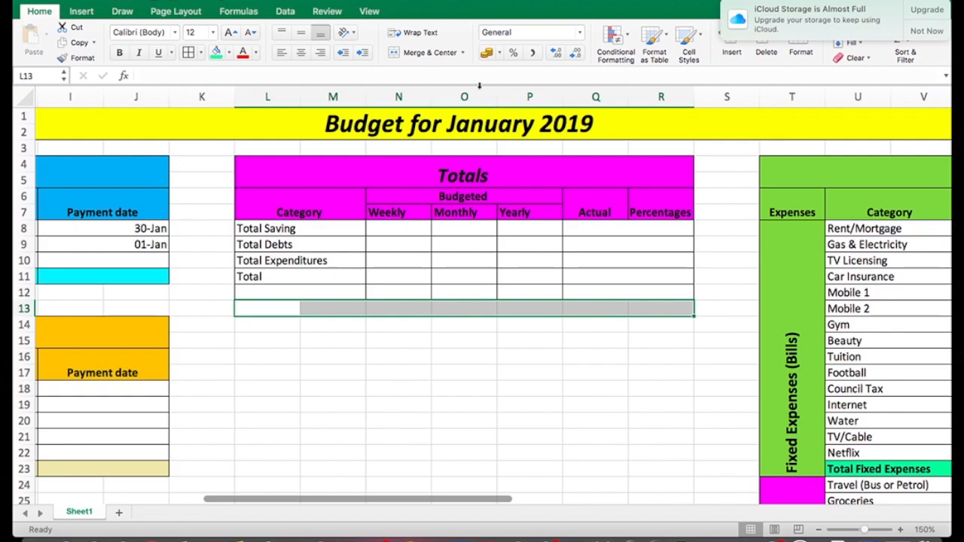
left_click(462, 52)
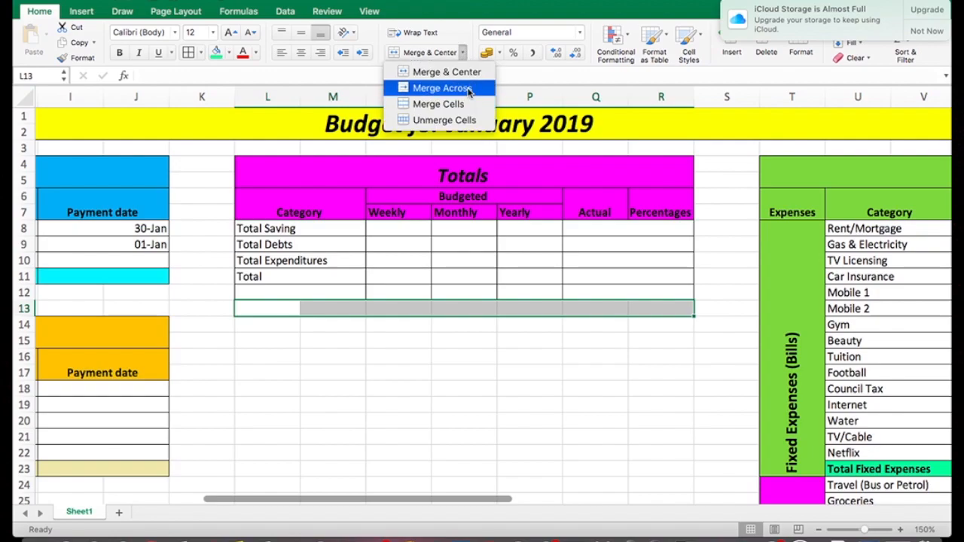
left_click(467, 87)
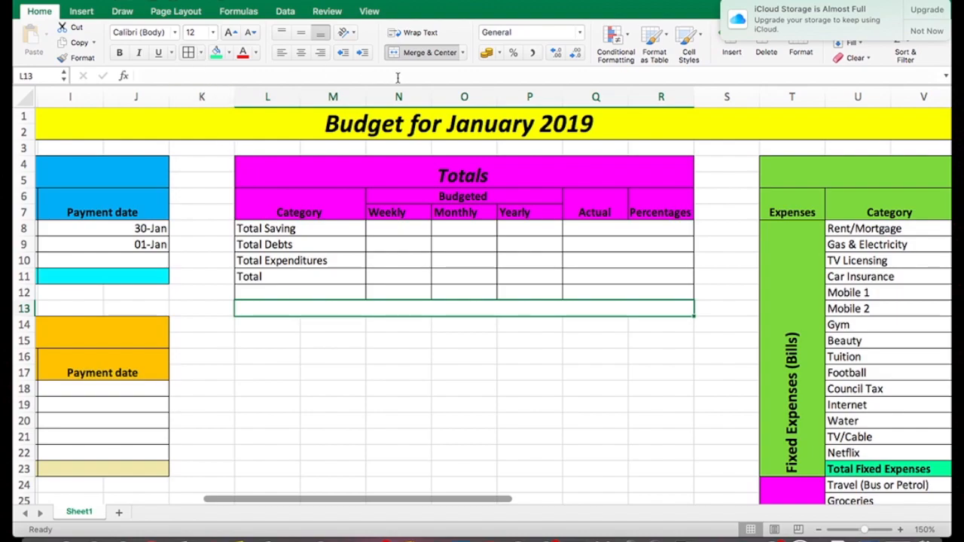
left_click(450, 51)
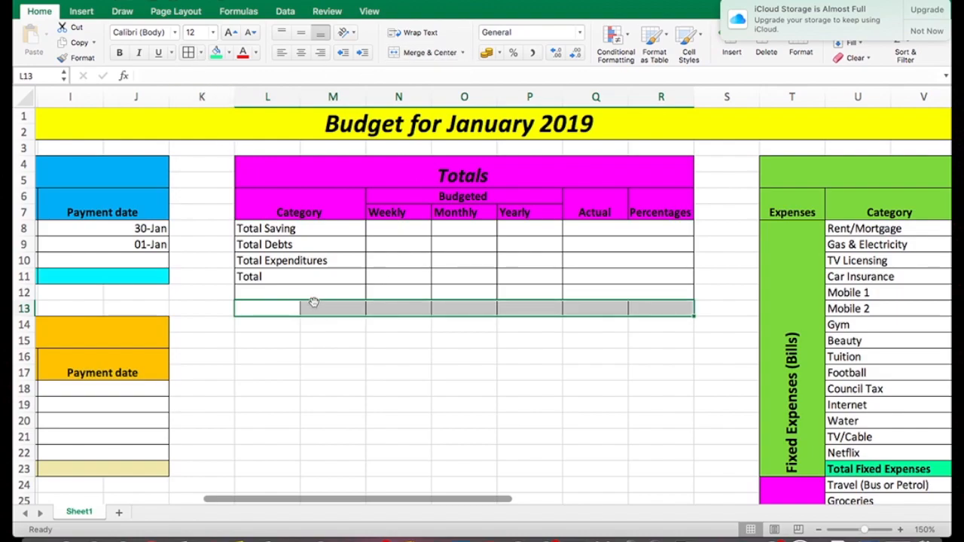
- Merge the Category cells L13:M13 across, and merge and center Q13:R13 in the Totals table
left_click_drag(300, 307, 323, 307)
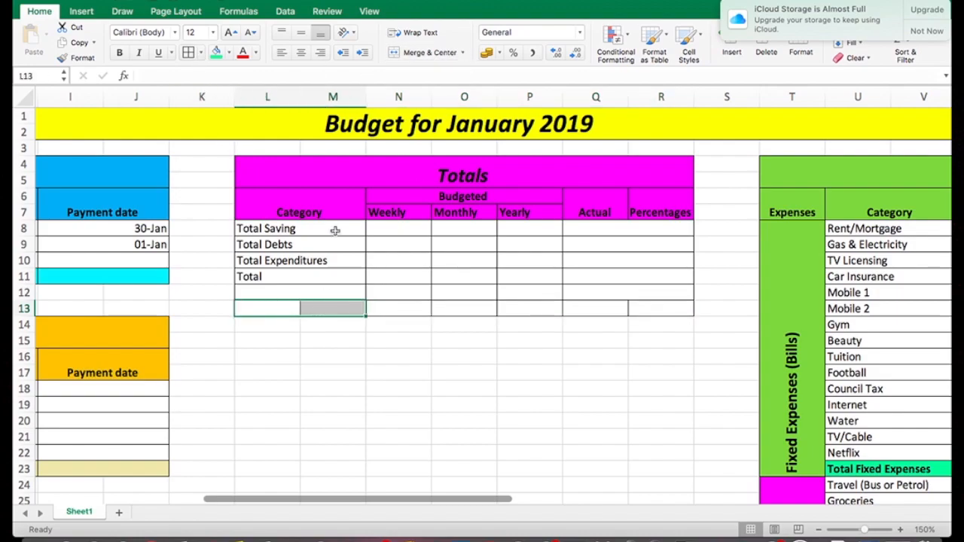
left_click(463, 52)
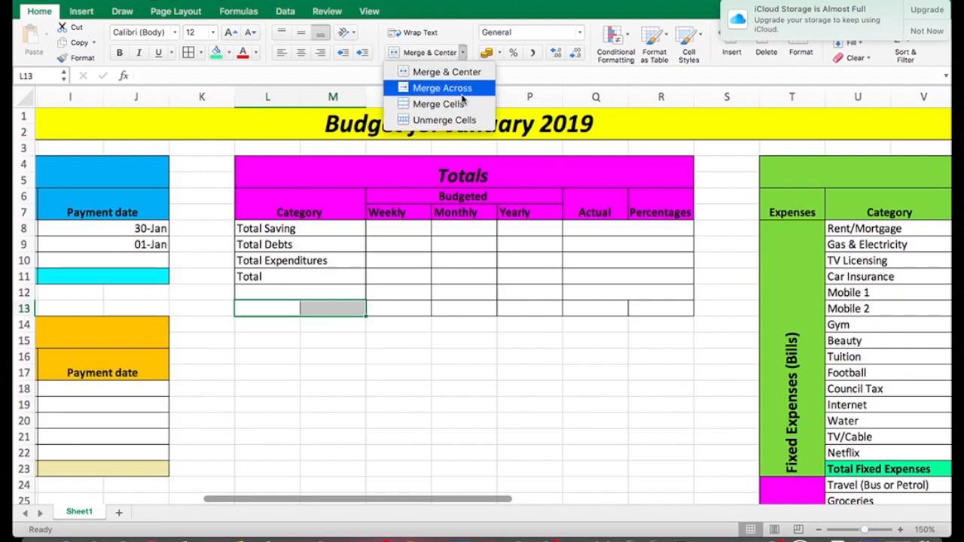
left_click_drag(595, 306, 640, 309)
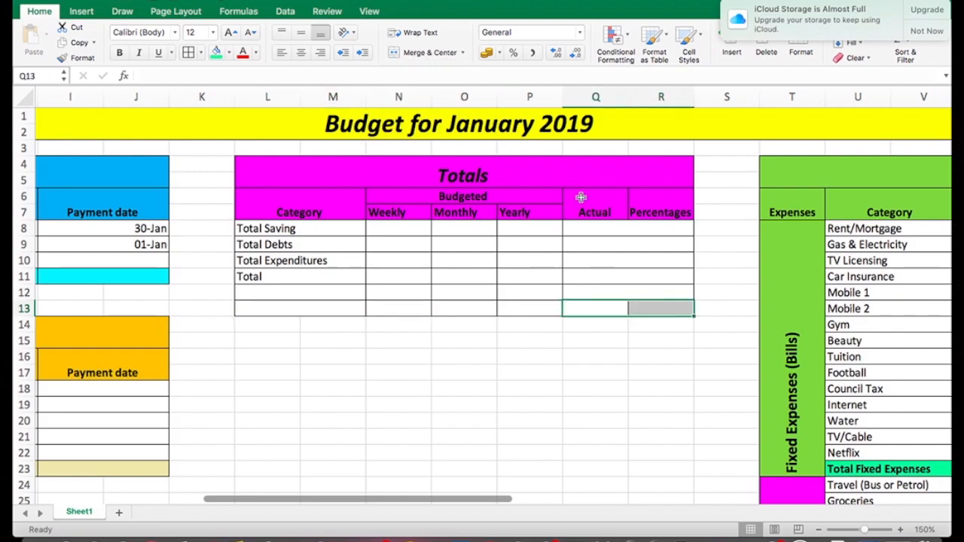
left_click(467, 52)
left_click(467, 71)
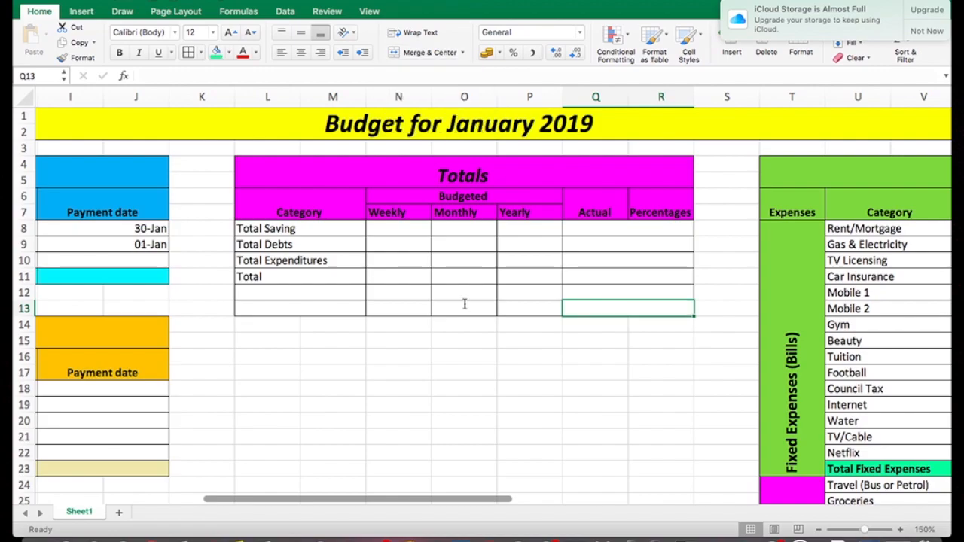
left_click(463, 311)
- Clear the labels from the Totals table's Category cells in rows 8 to 11
scroll(463, 310, "left", 1)
left_click(317, 271)
key("Delete")
left_click_drag(331, 260, 351, 231)
key("Delete")
left_click(352, 230)
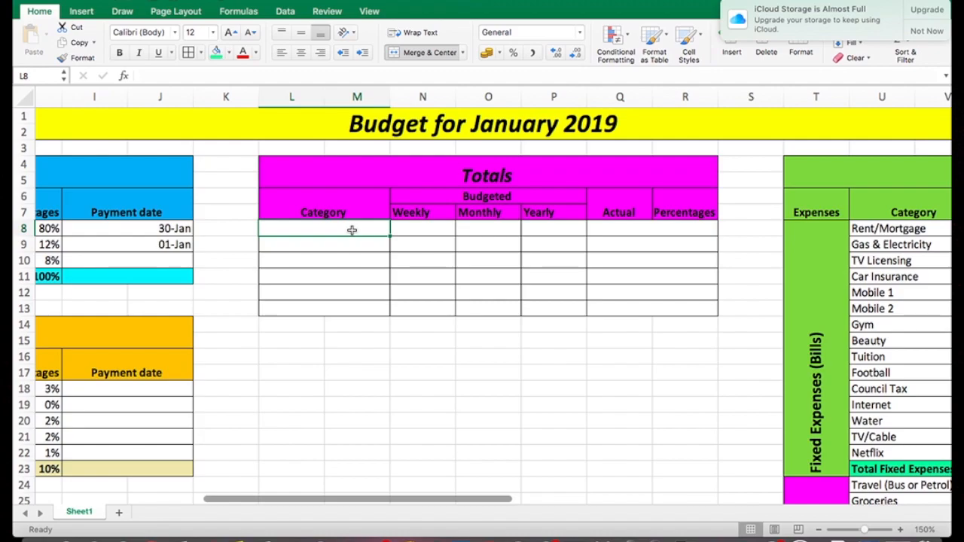
- Review the Income, Savings, Debts and Expenditures tables for the categories needed in the Totals table
scroll(352, 230, "left", 6)
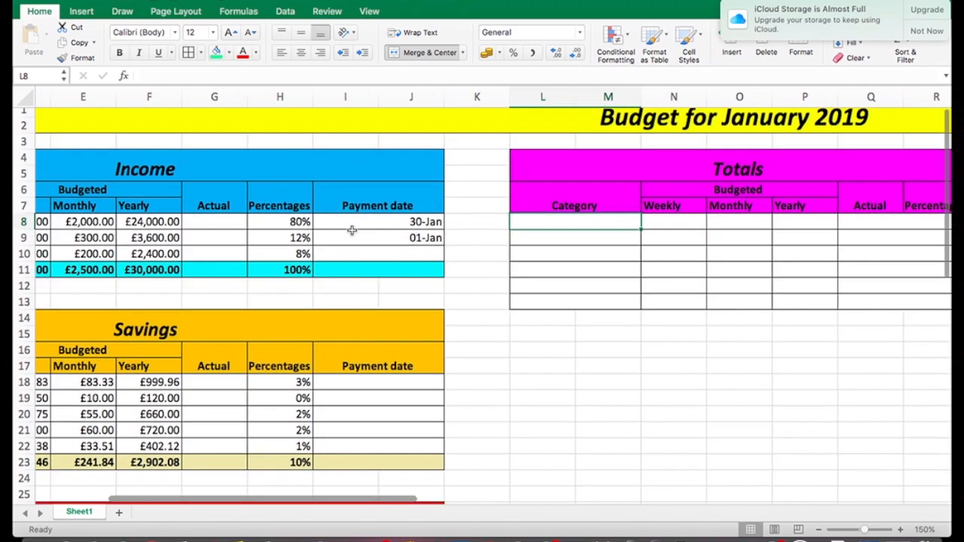
scroll(352, 230, "down", 1)
scroll(351, 230, "down", 5)
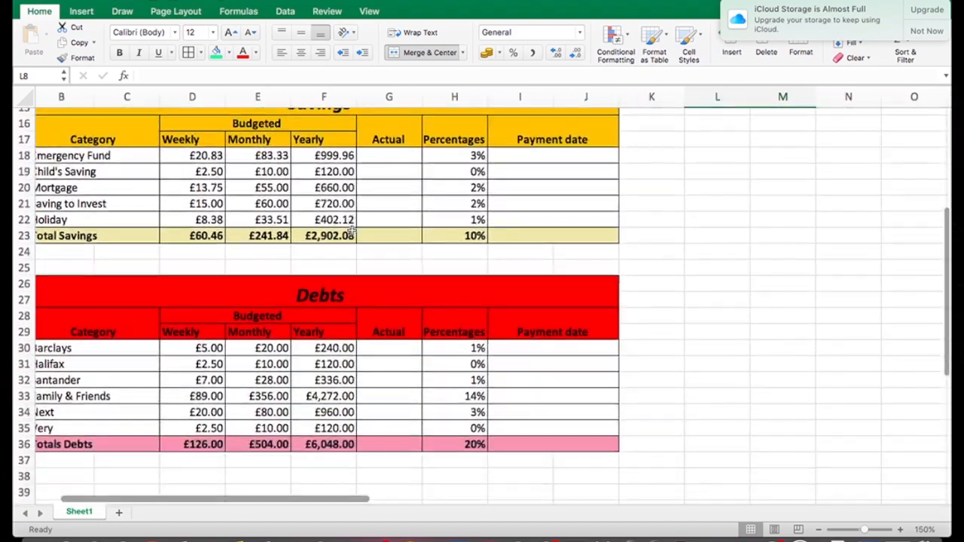
scroll(351, 230, "up", 5)
scroll(352, 230, "right", 8)
scroll(352, 230, "right", 4)
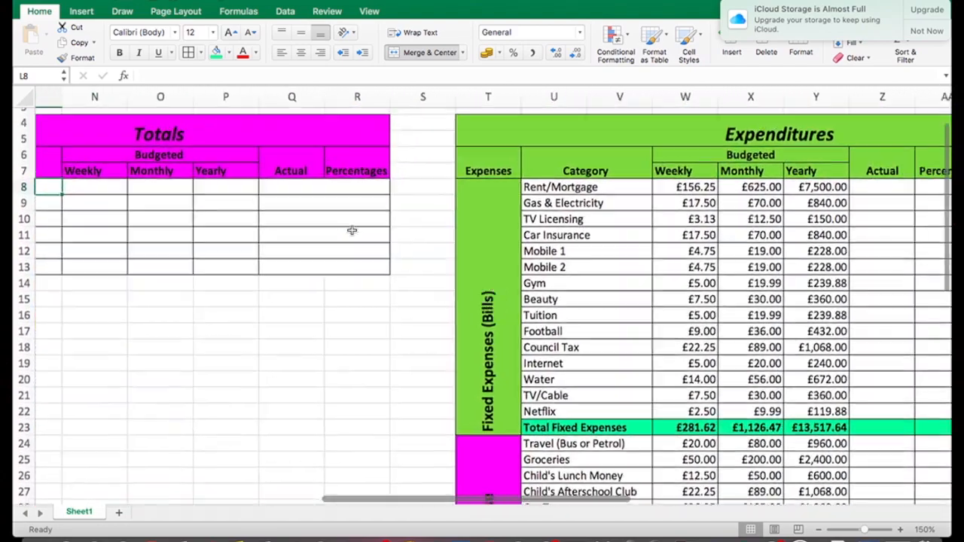
scroll(674, 422, "left", 3)
scroll(676, 421, "up", 3)
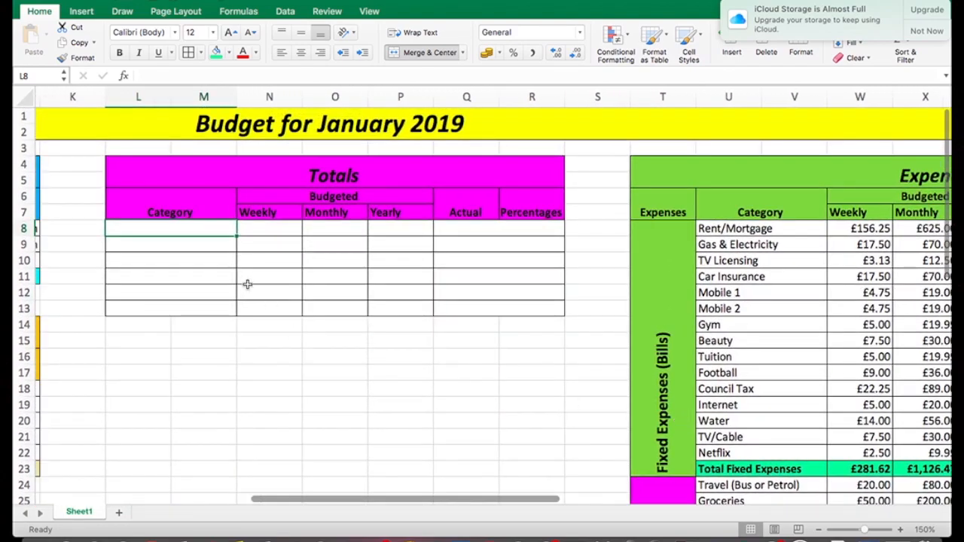
- Enter the category labels Total Income in L8 and Total Savings in L9 of the Totals table
type("Totalsotal Income")
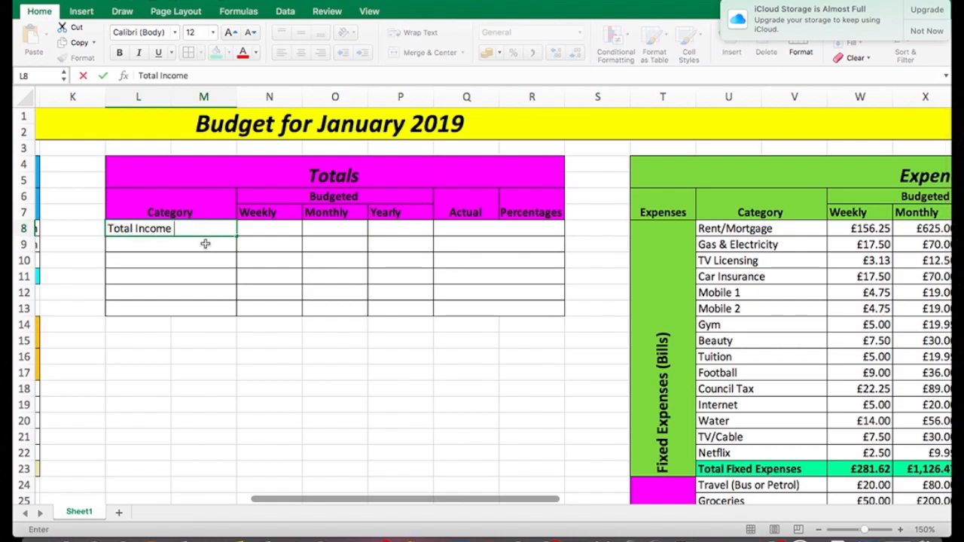
key("Return")
type("Total Savings")
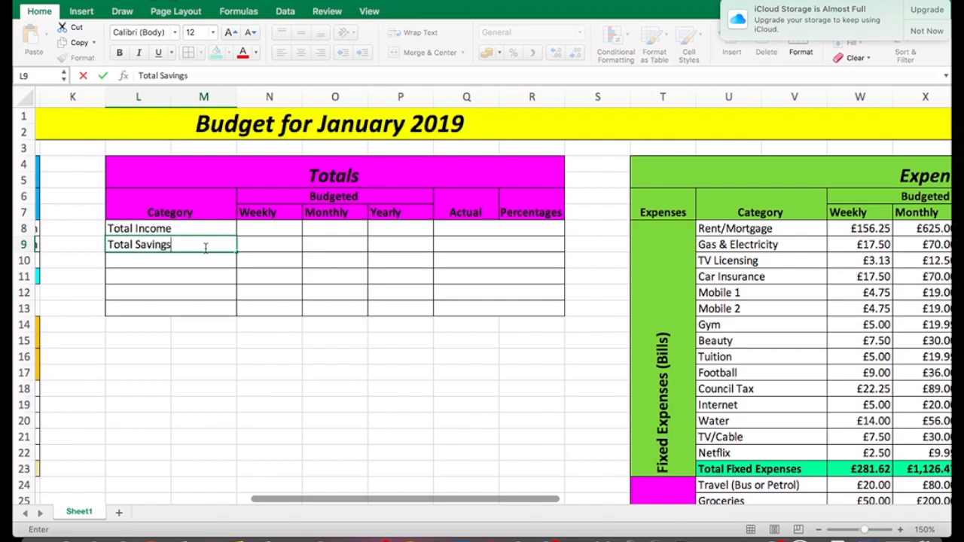
key("Return")
- Enter the category label Total Debts in L10 of the Totals table, correcting its spelling
type("Total Deb")
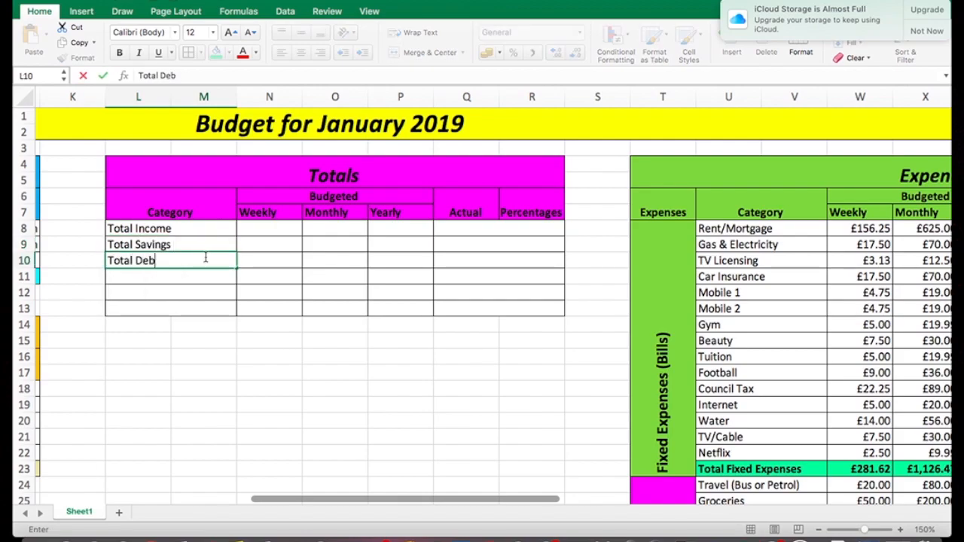
type("ys")
key("Return")
left_click(202, 265)
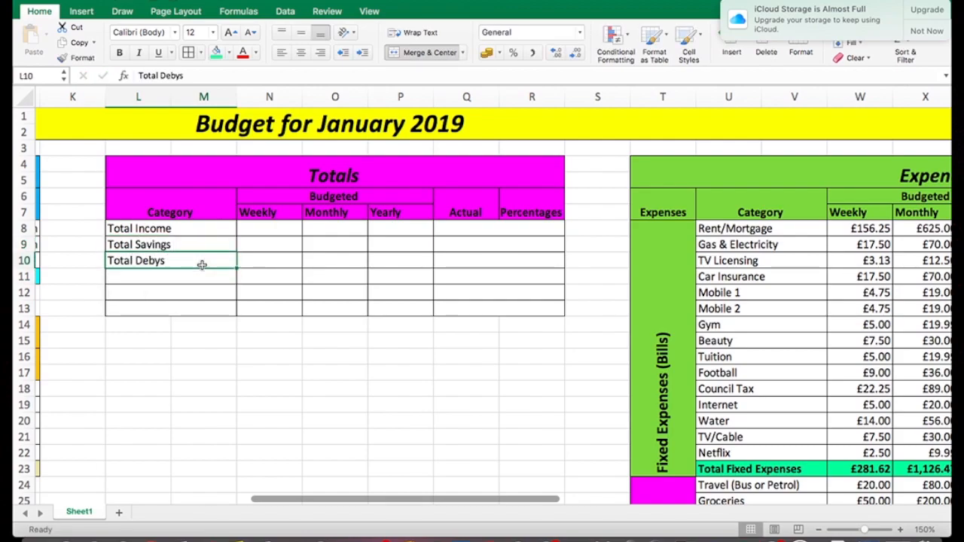
key("BackSpace")
type("To")
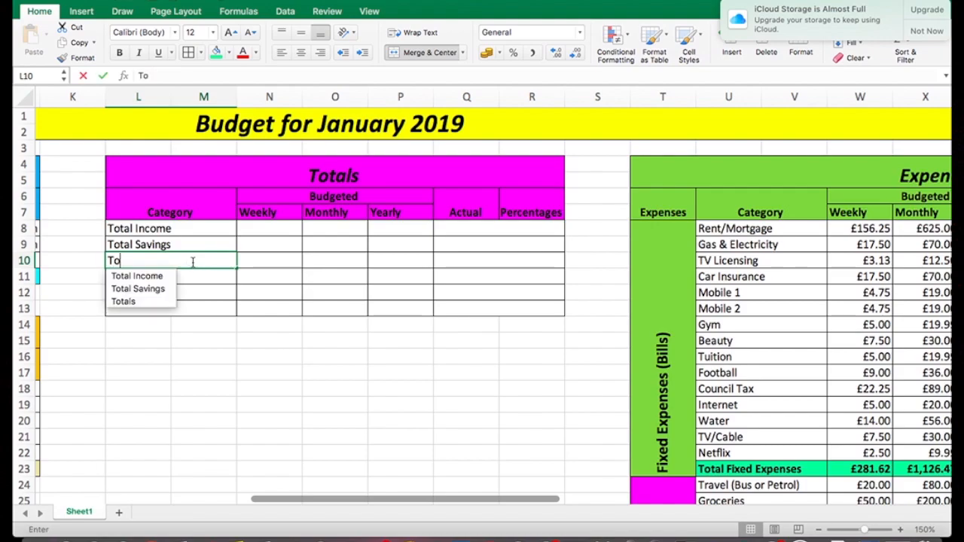
type("tal Debts")
key("Return")
- Enter the category labels Total Expenditures in L11, Overall Total in L12 and Budgeted in L13 of the Totals table
type("Total ")
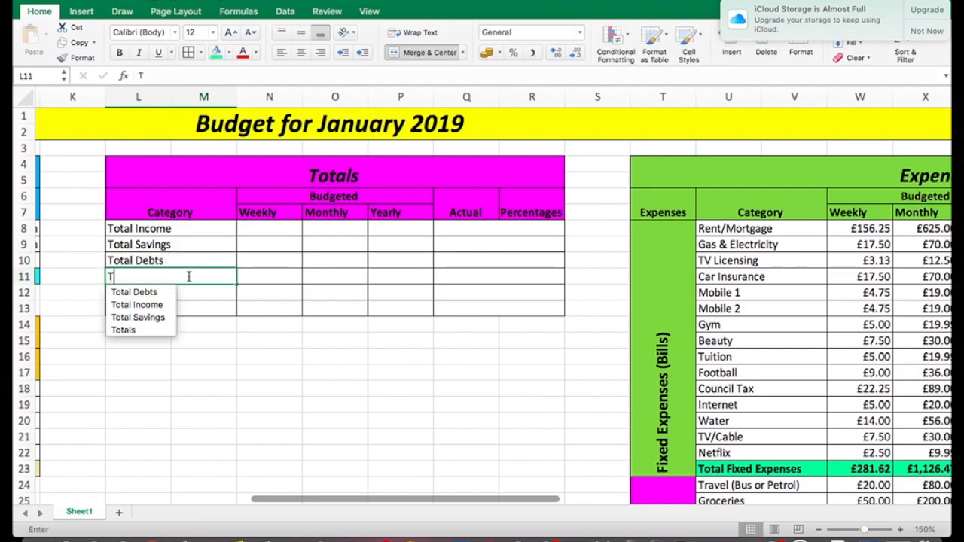
type("Expenditures")
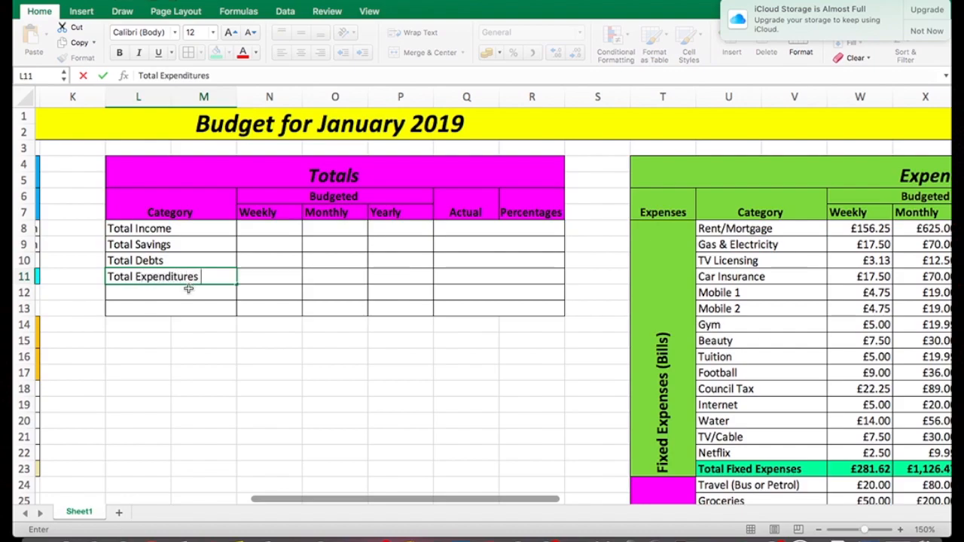
key("Return")
type("Overal")
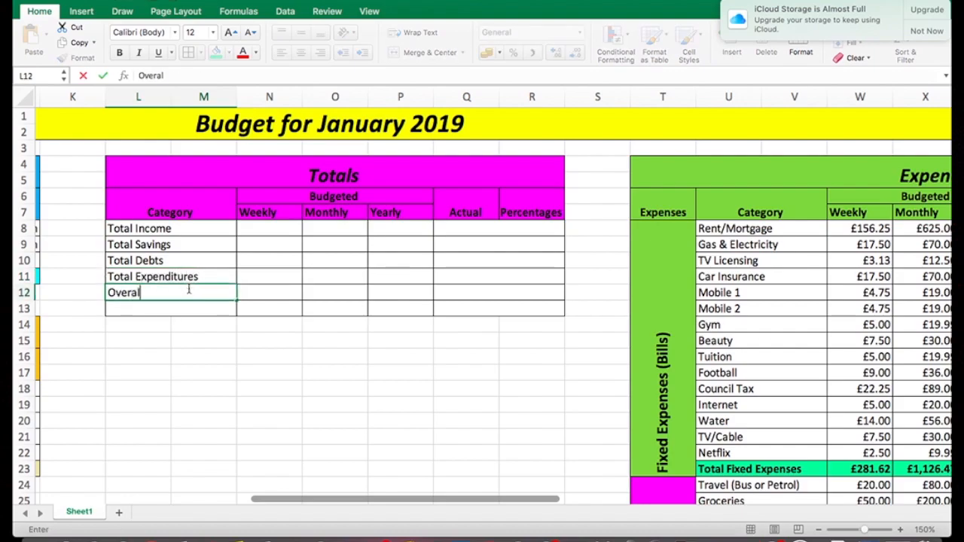
type("l Total")
key("Return")
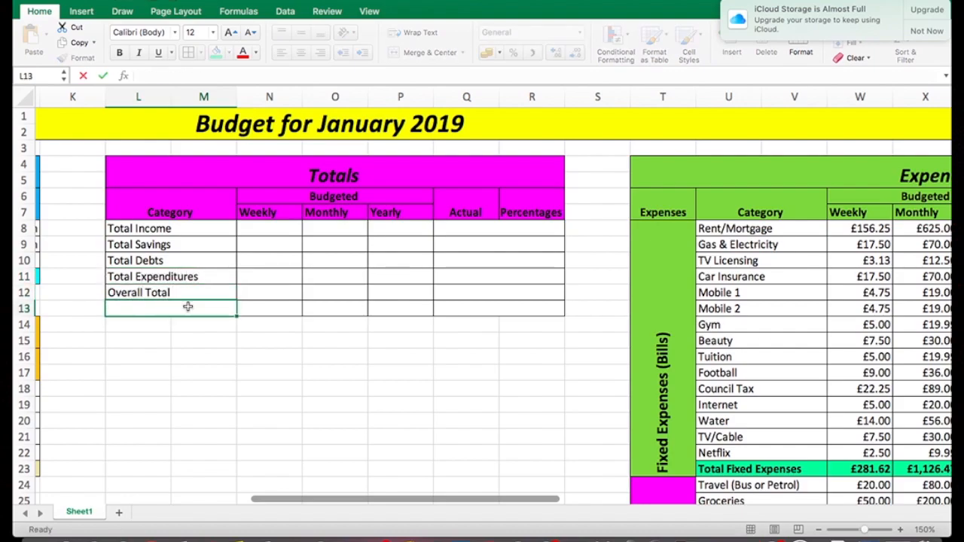
type("Bud")
type("gets")
type("ed")
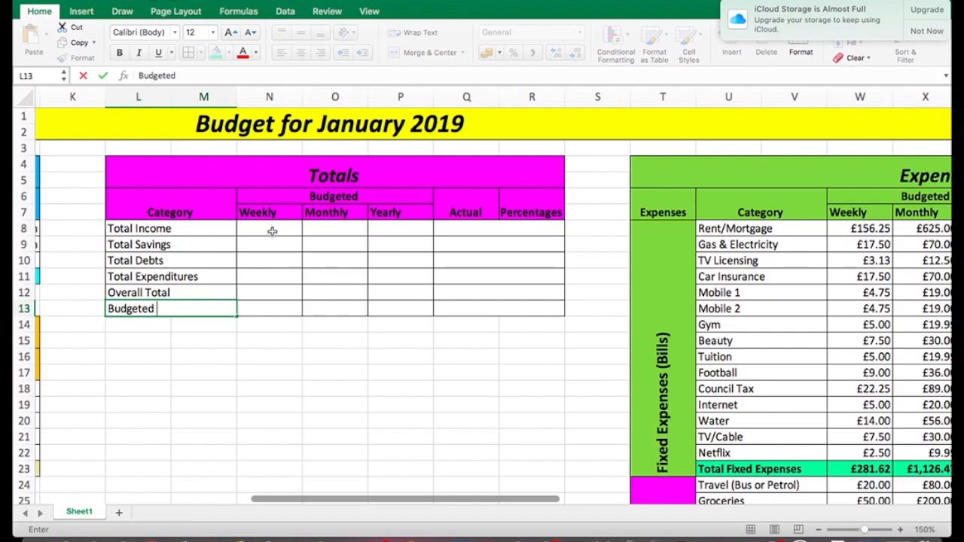
- Format the Totals table's Weekly, Monthly and Yearly cells N8:P13 as Currency
mouse_move(271, 231)
left_mouse_down()
mouse_move(333, 242)
mouse_move(335, 260)
mouse_move(384, 306)
left_mouse_up()
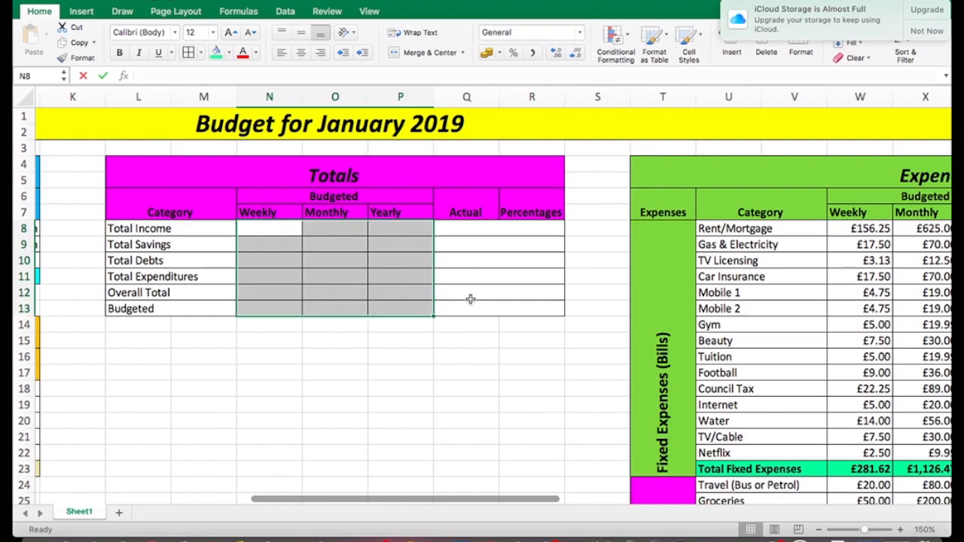
left_click(580, 34)
left_click(561, 90)
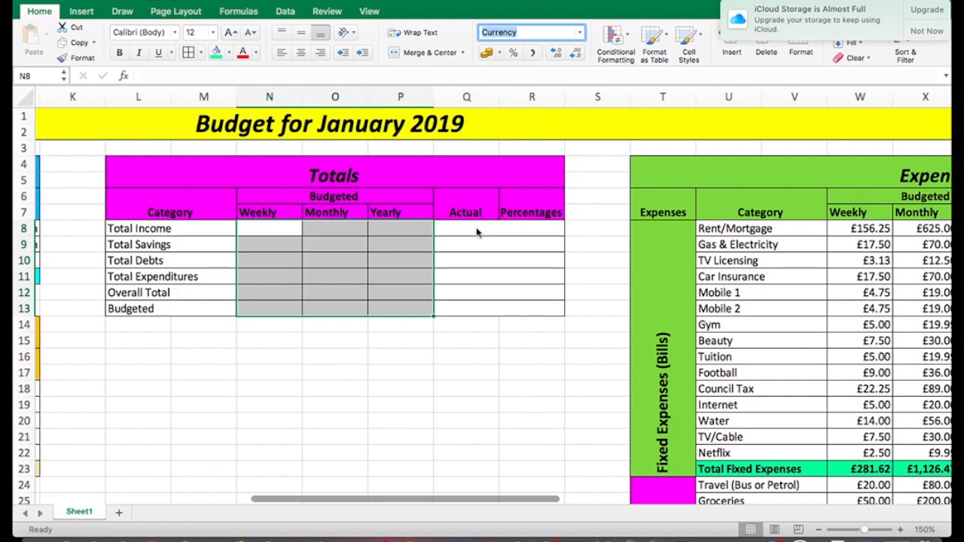
- Unmerge the Totals table's cells Q8:R13 under Actual and Percentages and apply borders around each cell
left_click(472, 226)
left_click_drag(472, 226, 492, 309)
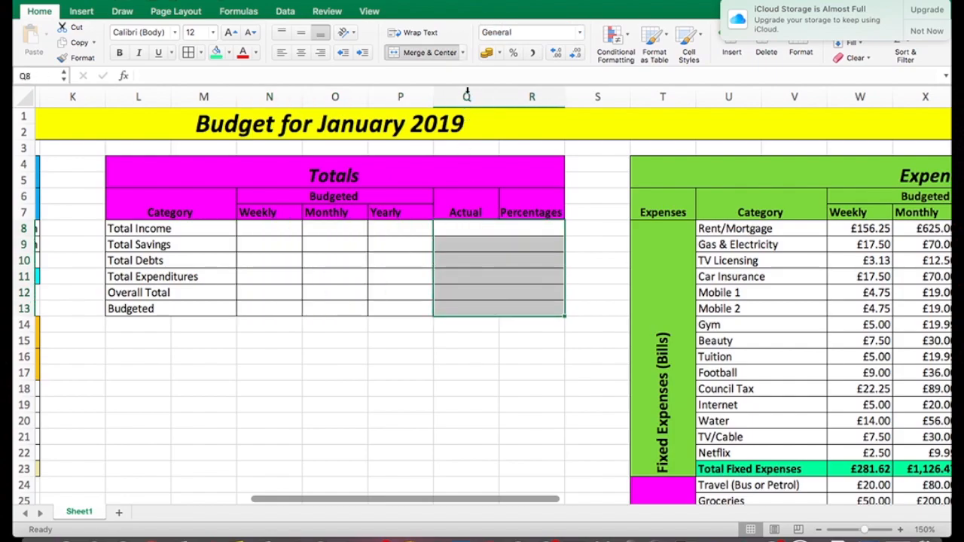
left_click(527, 262)
mouse_move(495, 229)
left_mouse_down()
mouse_move(497, 312)
mouse_move(523, 312)
left_mouse_up()
left_click(200, 57)
left_click(193, 58)
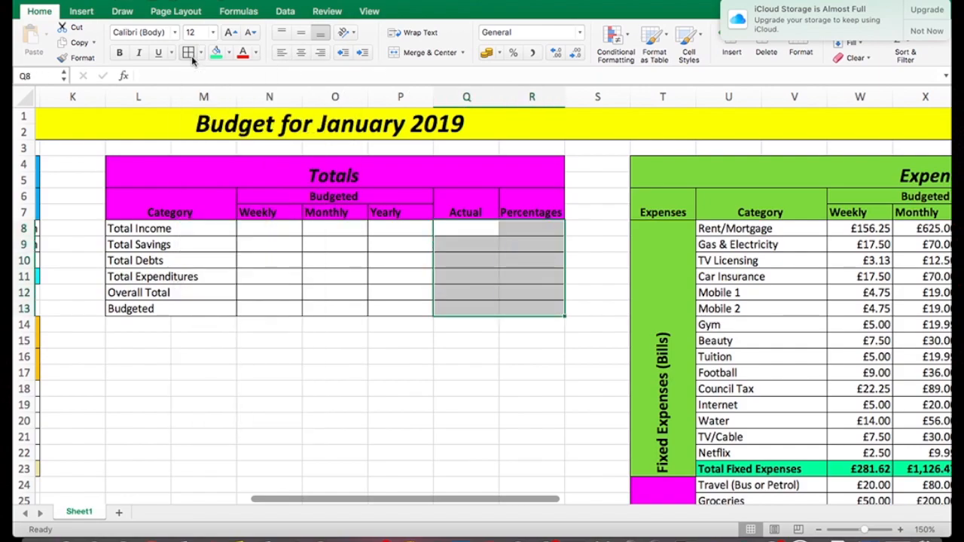
left_click(487, 360)
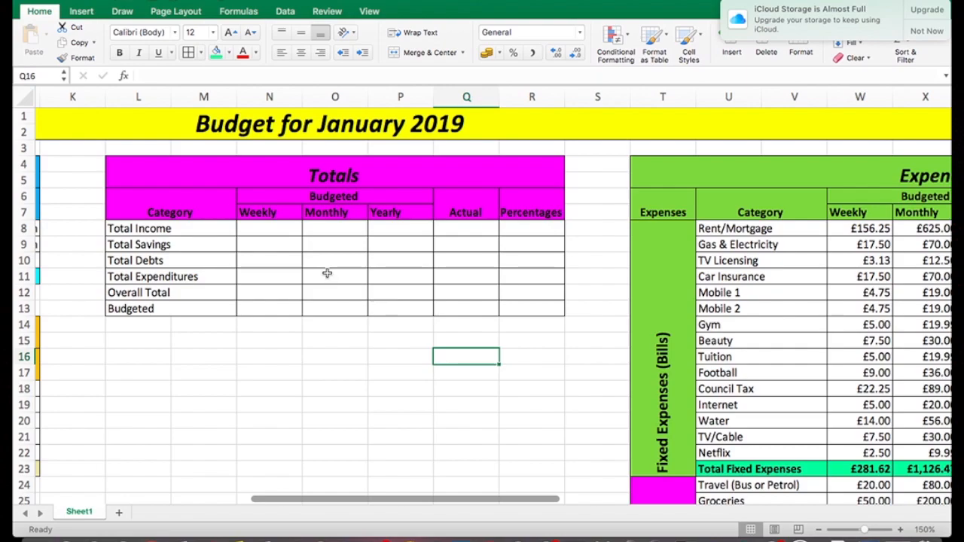
- Link the Totals table's monthly Total Income cell O8 to the Income table's monthly total with =E11
scroll(326, 273, "left", 5)
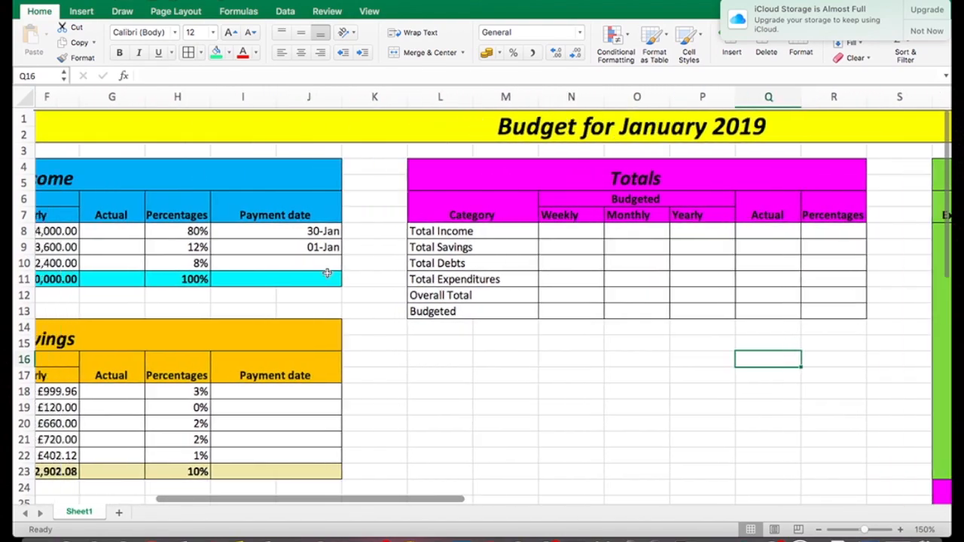
scroll(327, 274, "left", 3)
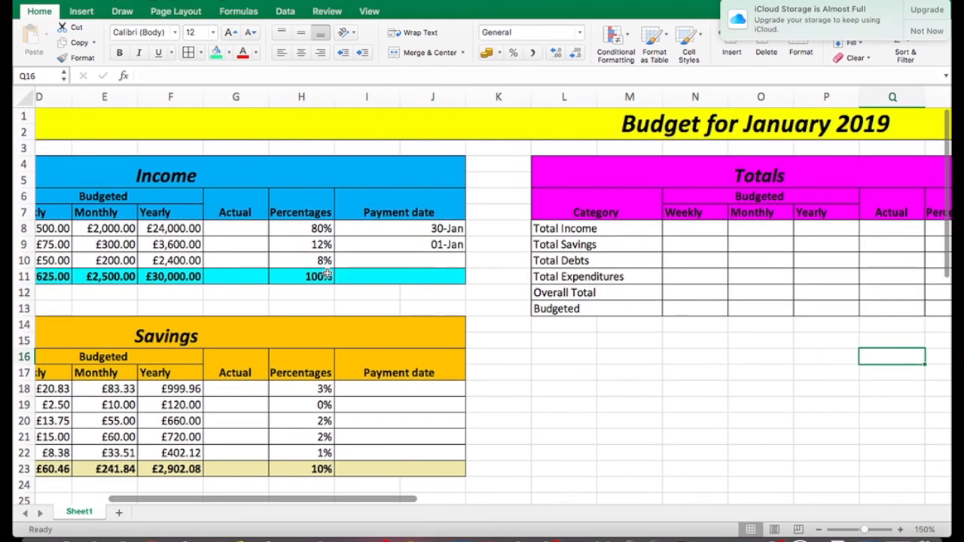
scroll(327, 276, "left", 2)
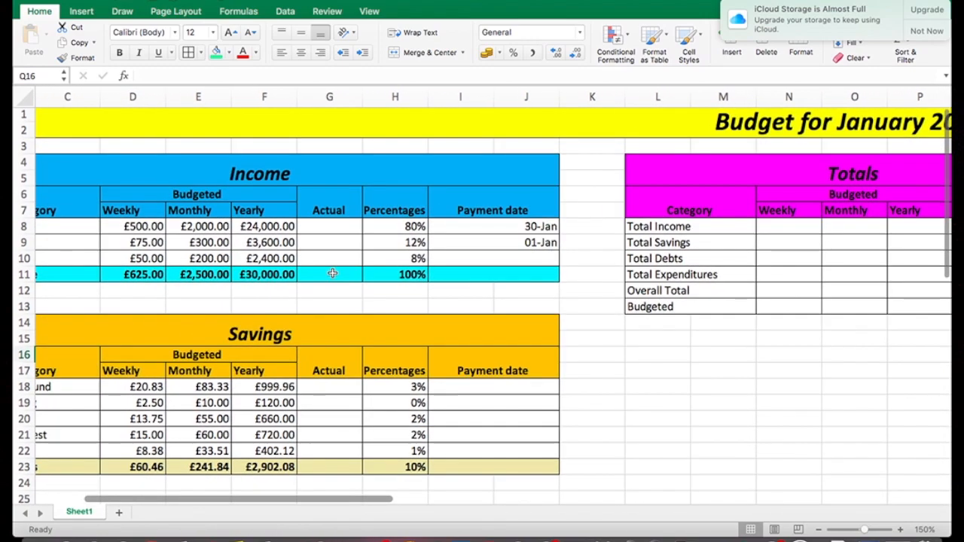
left_click(840, 230)
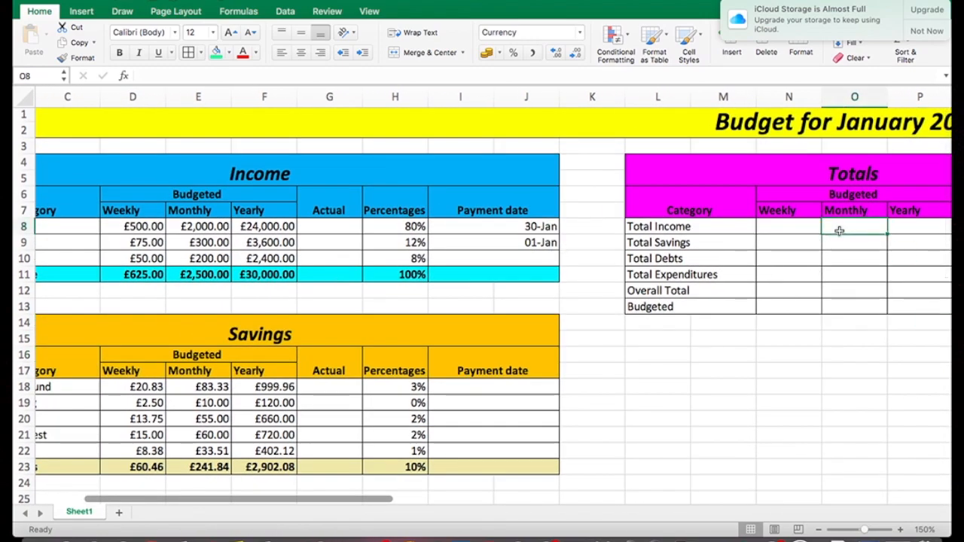
type("=")
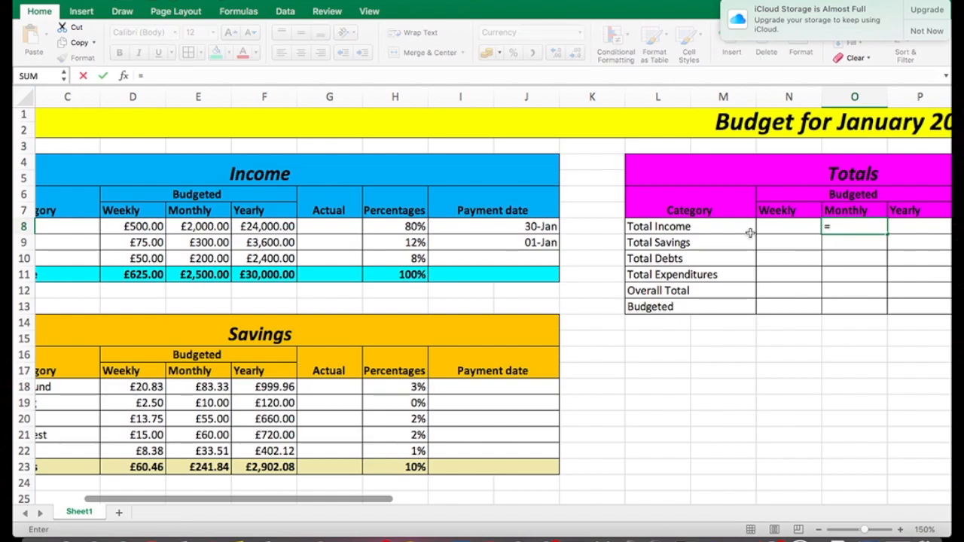
left_click(215, 275)
key("Return")
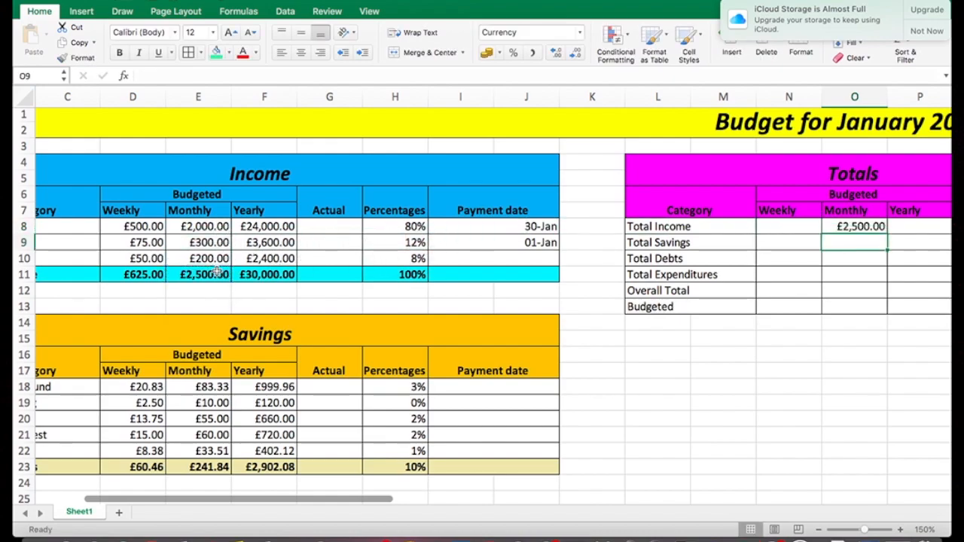
- Link the Totals table's monthly Total Savings cell O9 to the Savings table's monthly total in E23
scroll(222, 332, "down", 3)
scroll(223, 362, "down", 2)
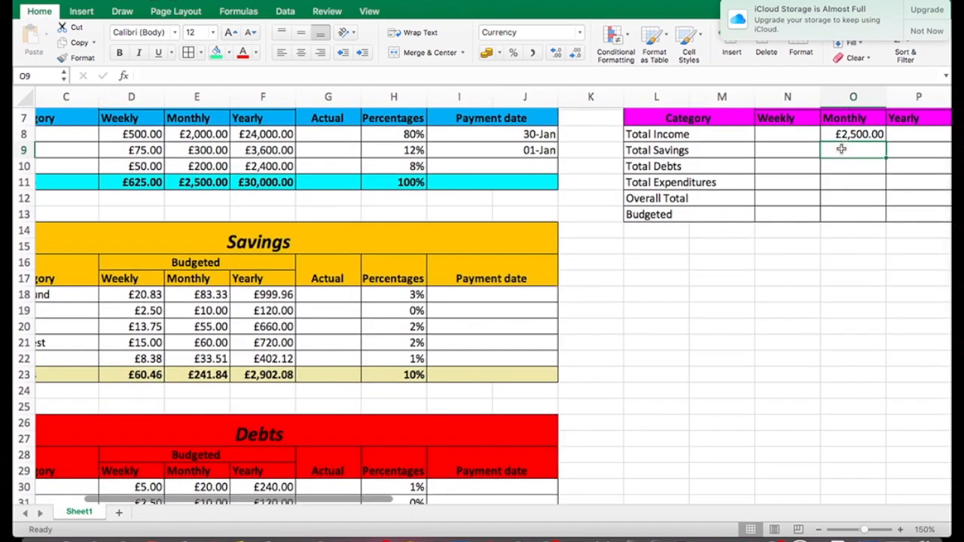
type("=")
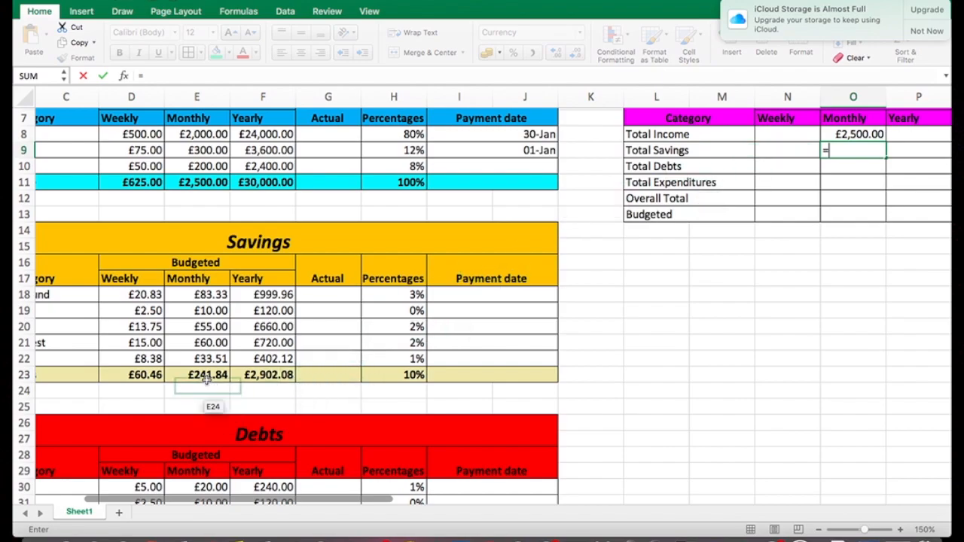
left_click(208, 375)
key("Return")
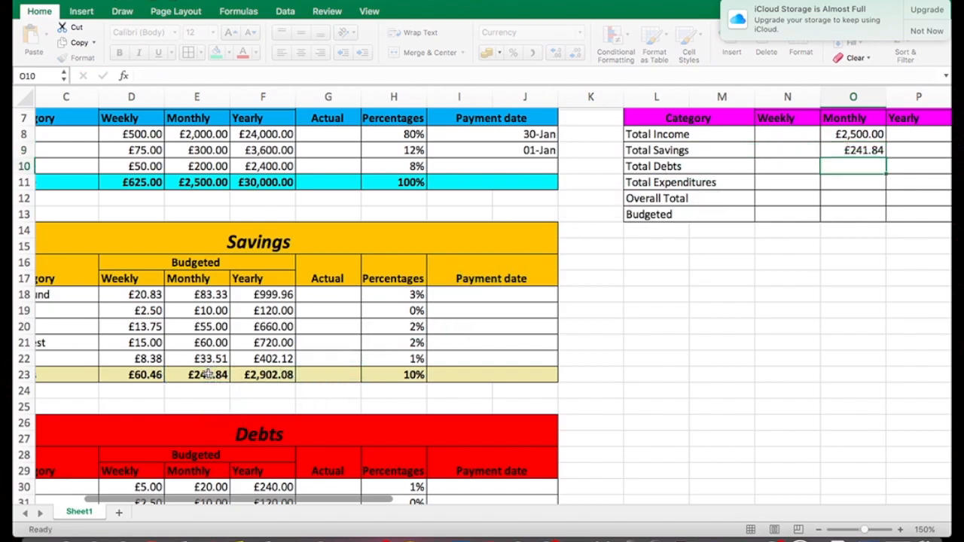
- Dismiss the iCloud storage notification and link the monthly Total Debts cell O10 to the Debts table's monthly total in E36
scroll(145, 430, "down", 5)
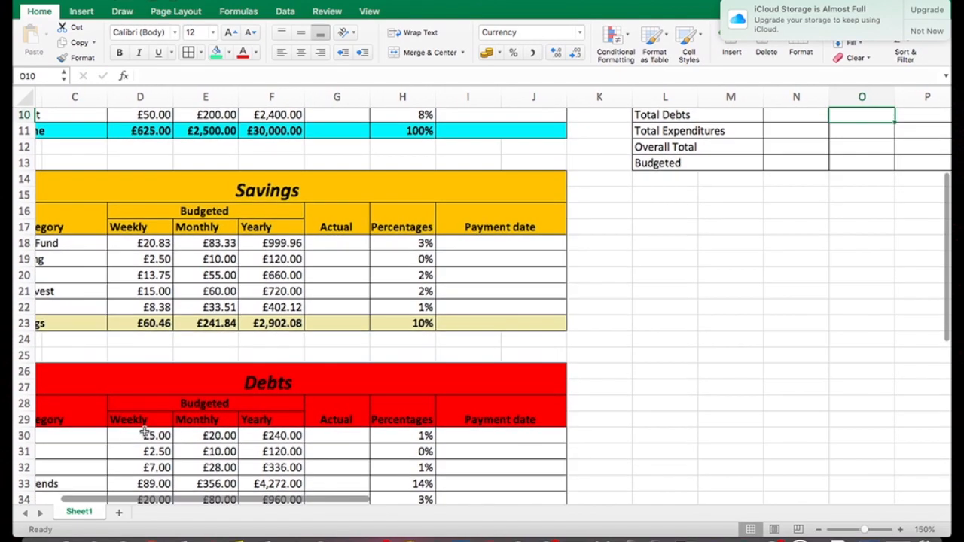
scroll(145, 431, "down", 2)
scroll(145, 431, "up", 4)
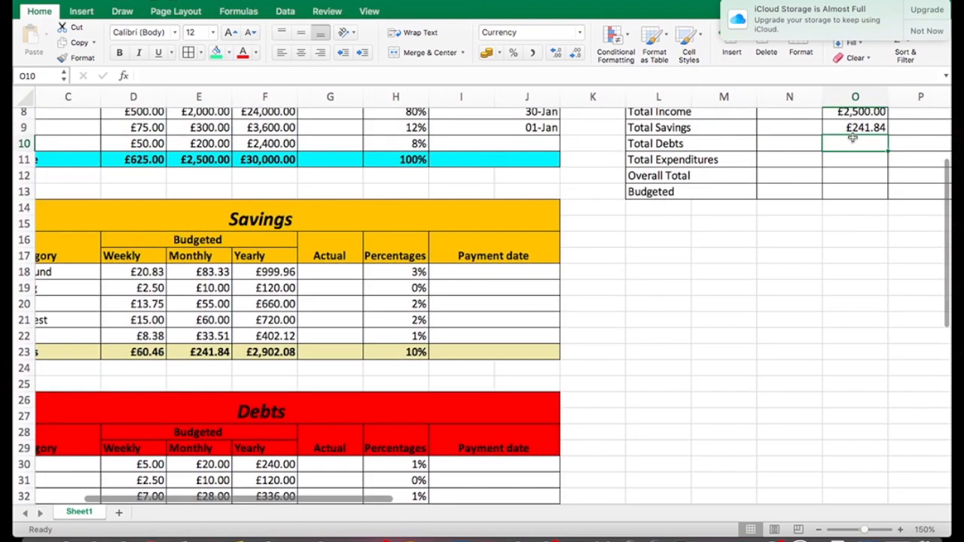
left_click(925, 31)
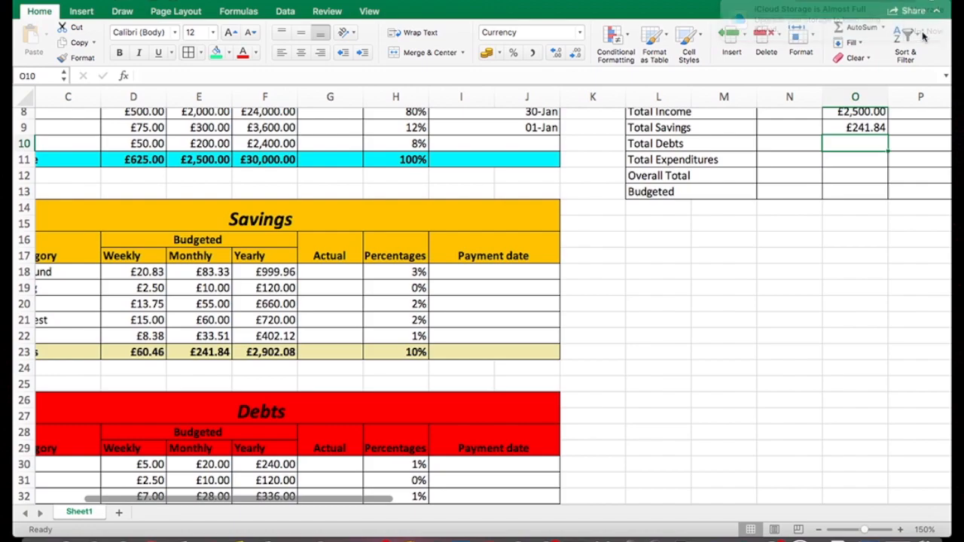
type("=")
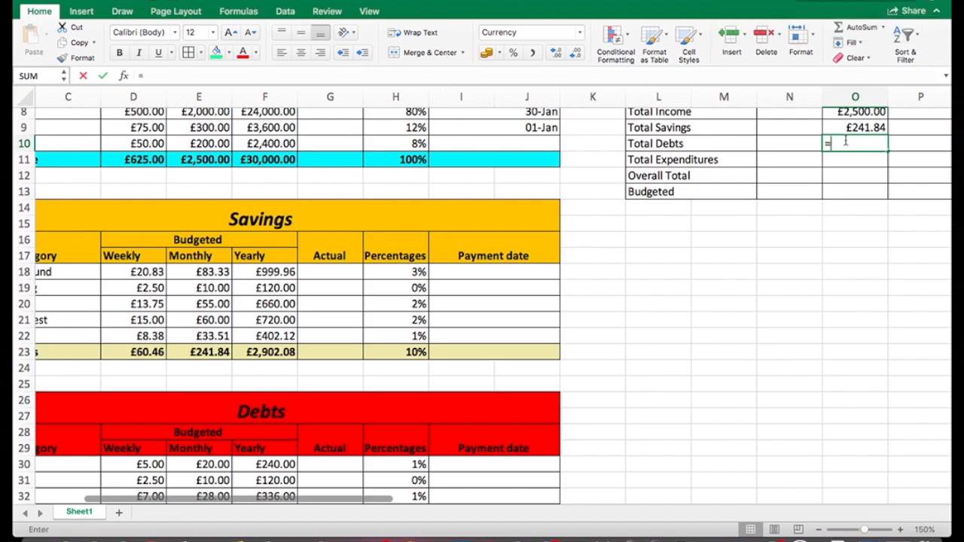
scroll(422, 343, "down", 3)
scroll(422, 343, "down", 1)
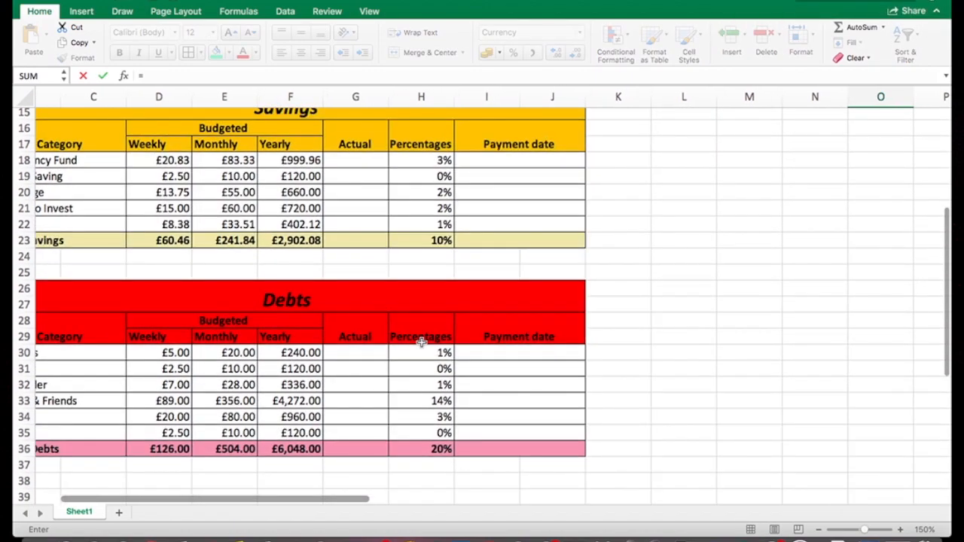
left_click(237, 449)
key("Return")
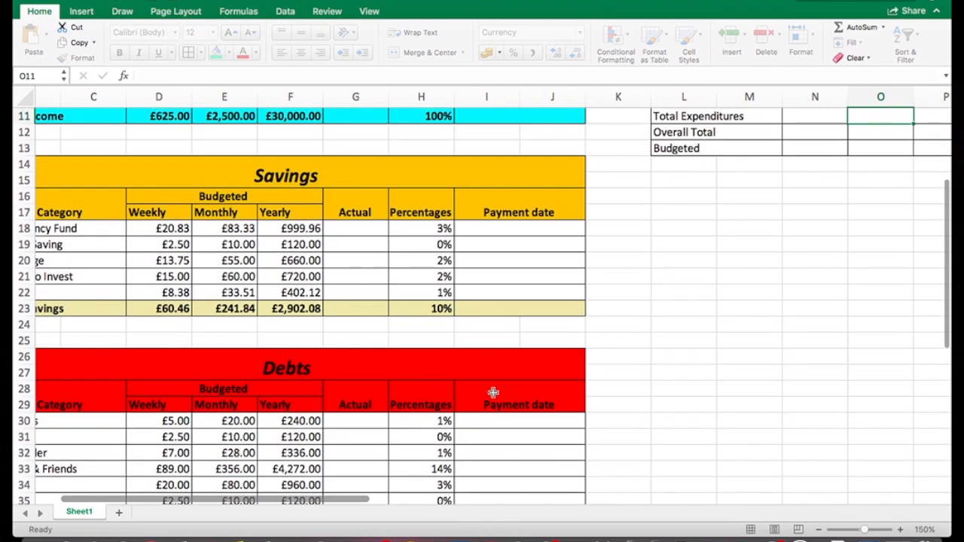
- Link the monthly Total Expenditures cell O11 to the Expenditures table's overall monthly total in X34
scroll(581, 306, "right", 10)
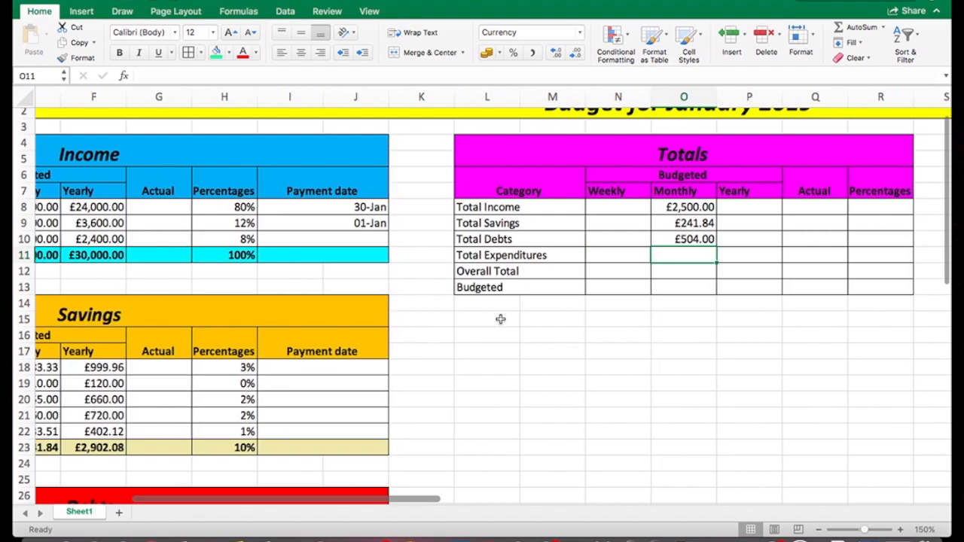
scroll(500, 319, "right", 2)
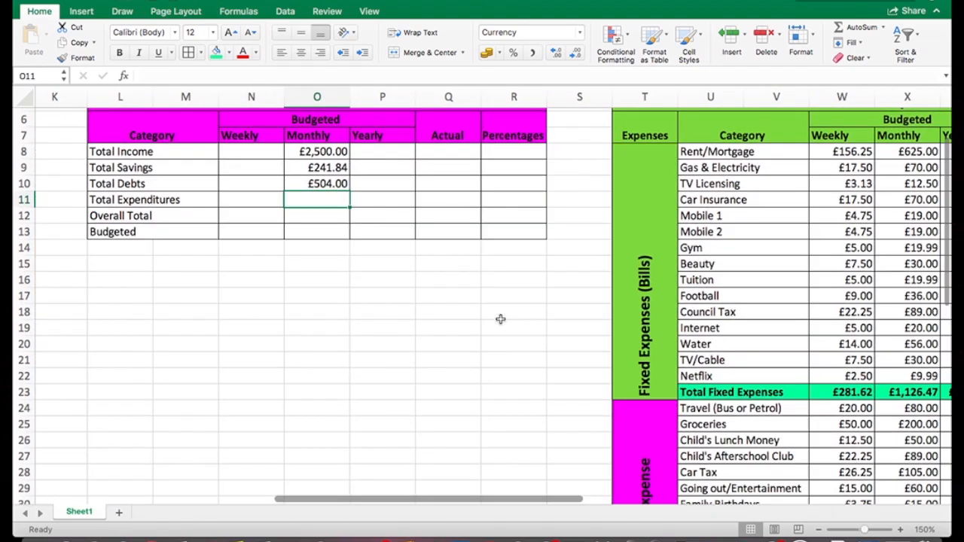
type("=")
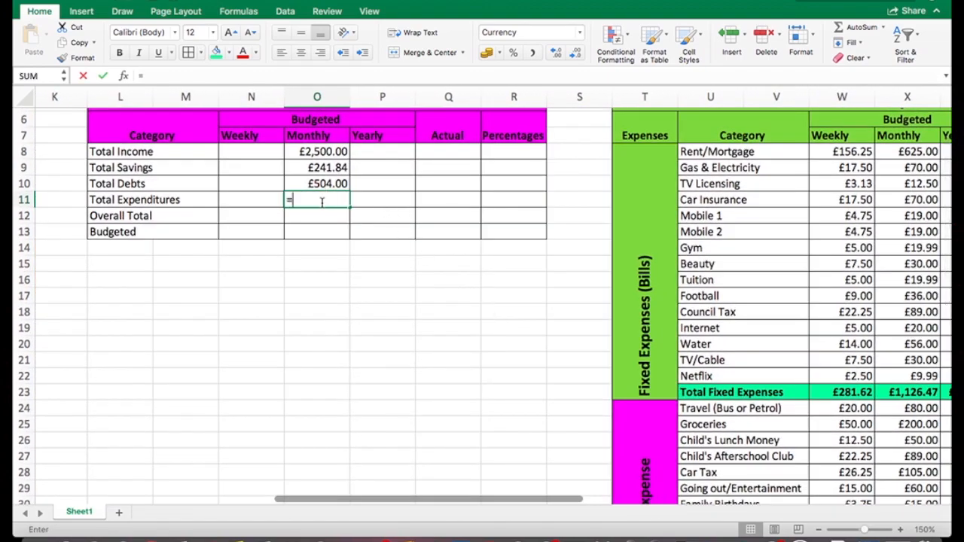
scroll(517, 324, "down", 5)
scroll(516, 325, "right", 2)
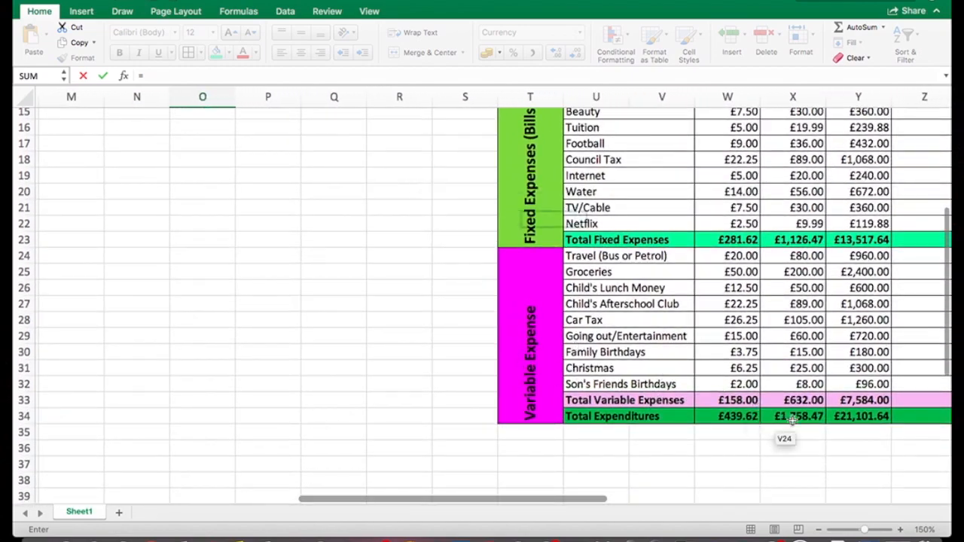
left_click(810, 416)
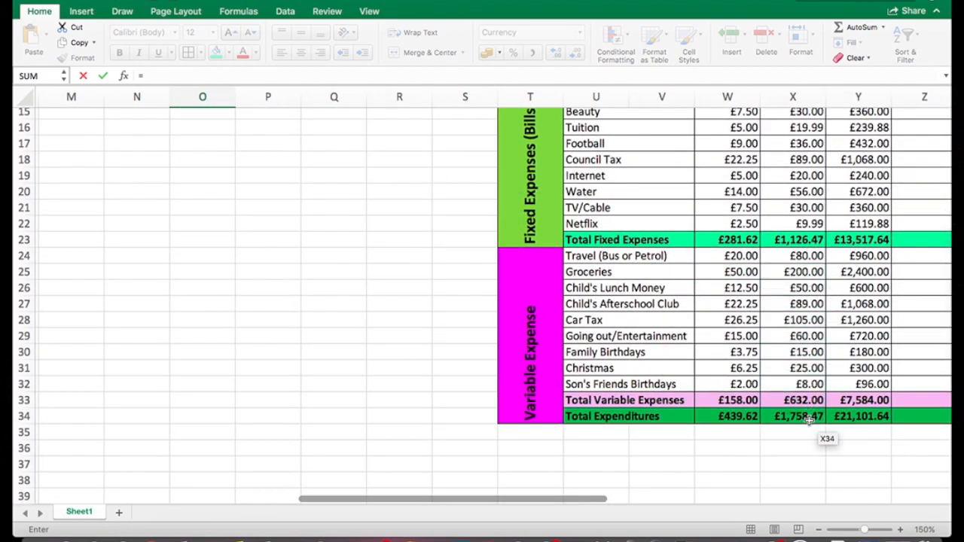
key("Return")
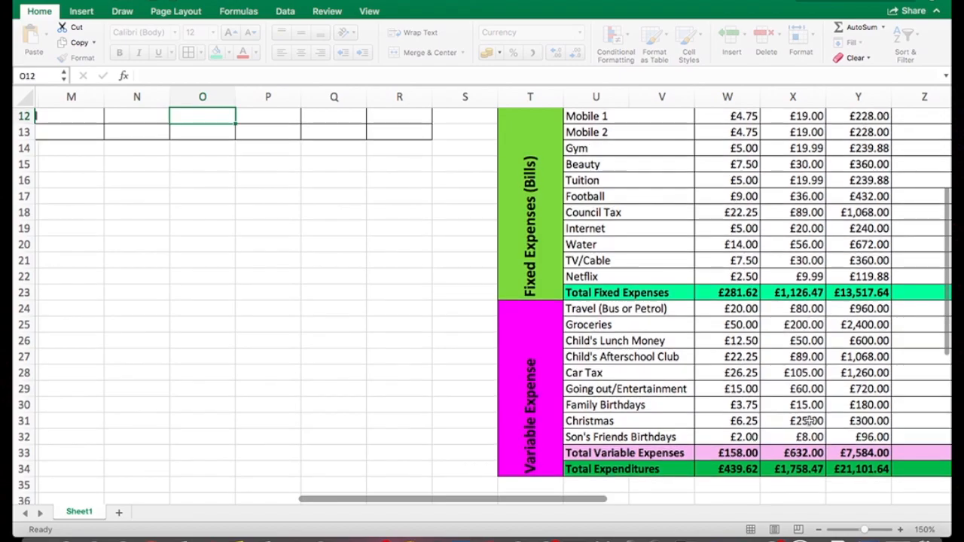
- Fill the Totals table's Total Income row L8:R8 with a custom dark purple
scroll(814, 423, "up", 4)
scroll(814, 424, "left", 2)
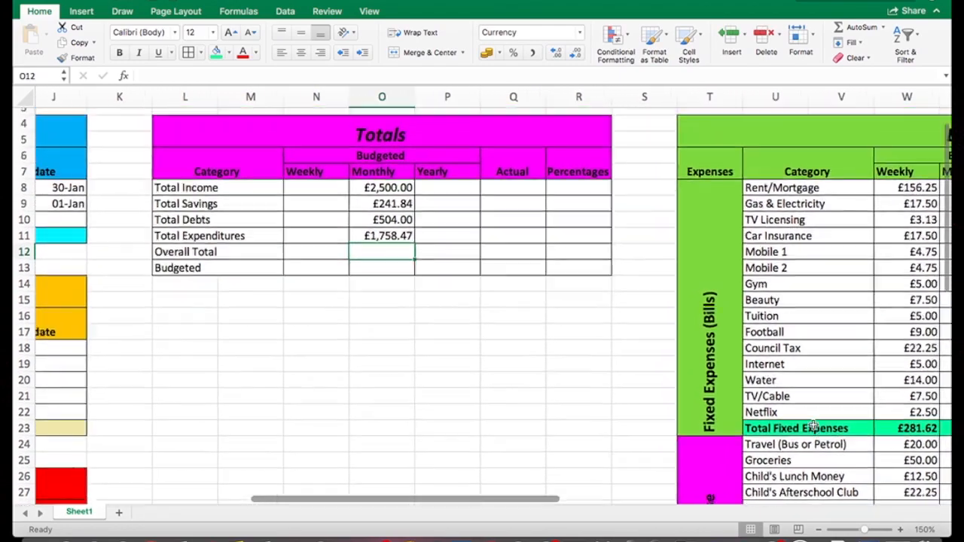
scroll(814, 426, "up", 1)
left_click_drag(387, 197, 387, 245)
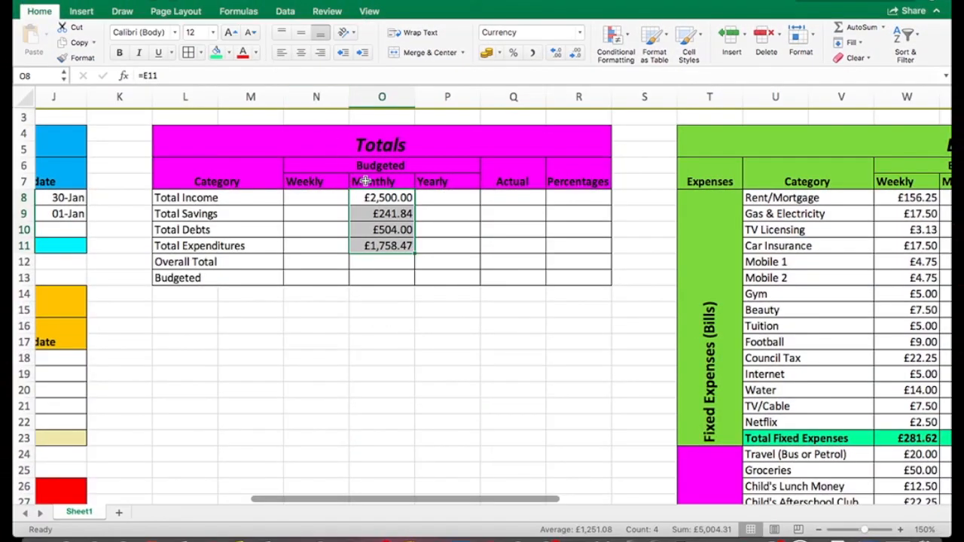
left_click(270, 198)
left_click_drag(279, 198, 561, 198)
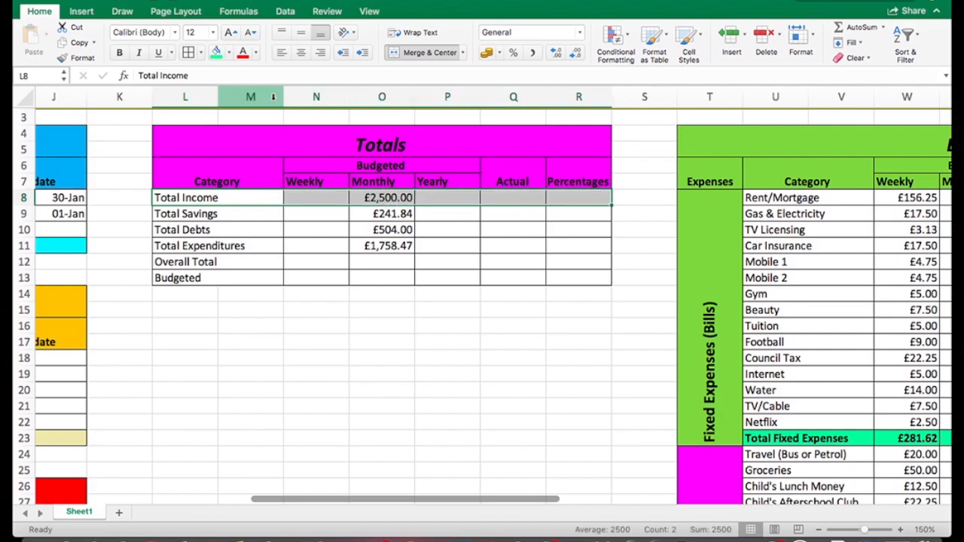
left_click(227, 54)
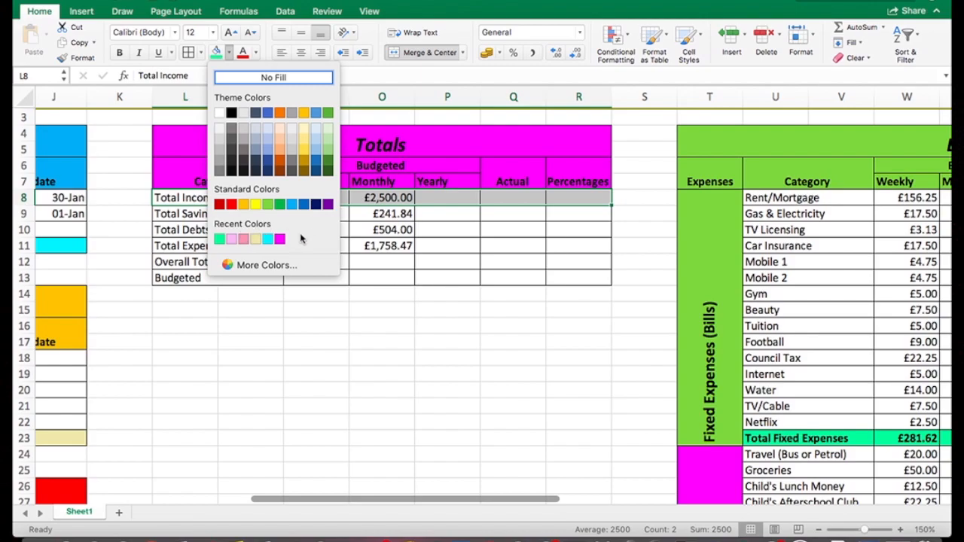
left_click(264, 265)
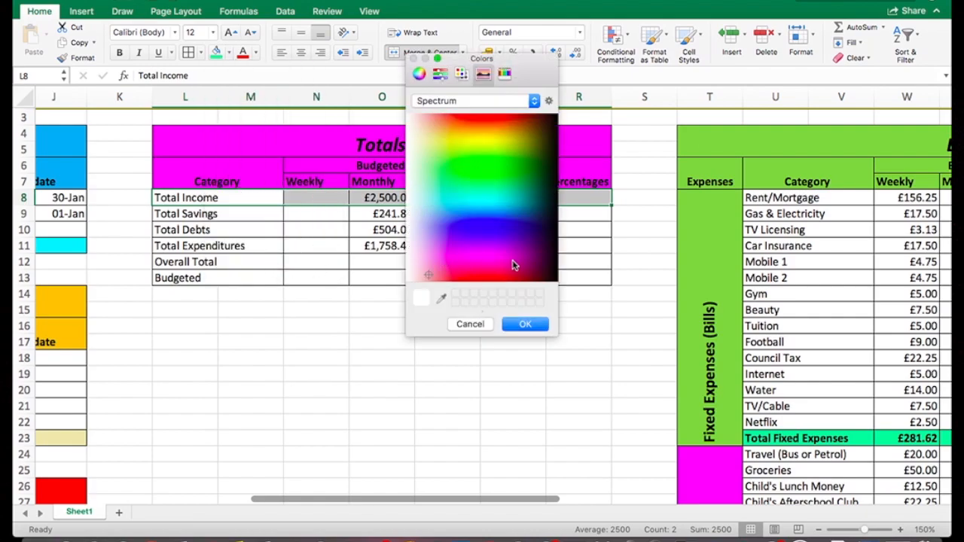
left_click(522, 260)
left_click(525, 324)
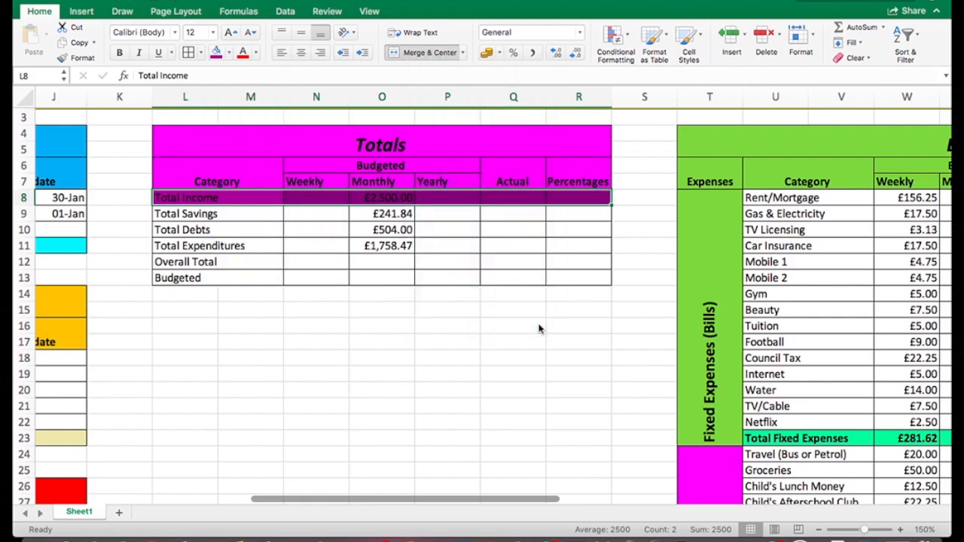
left_click(463, 324)
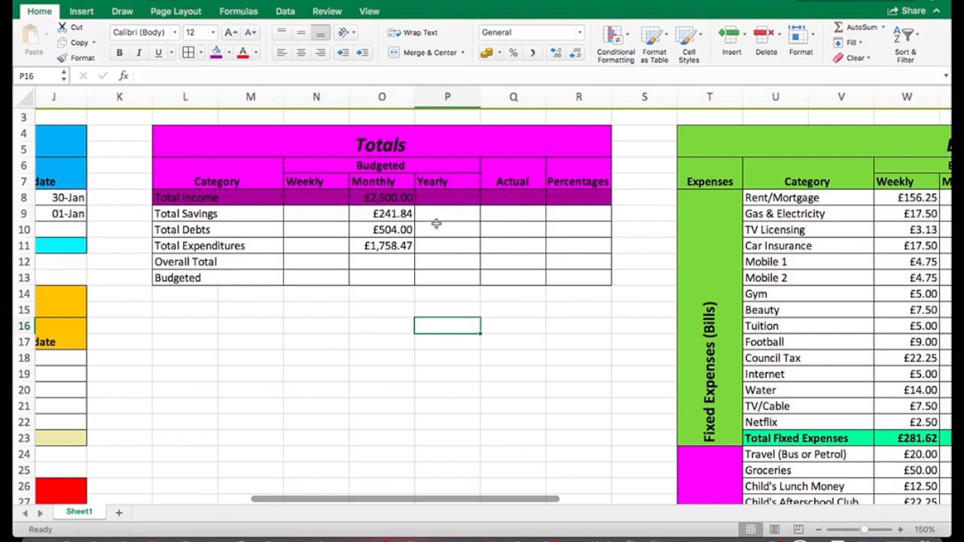
- Sum the monthly savings, debts and expenditures in the Totals table's Overall Total cell O12 with =SUM(O9:O11)
left_click_drag(399, 214, 397, 247)
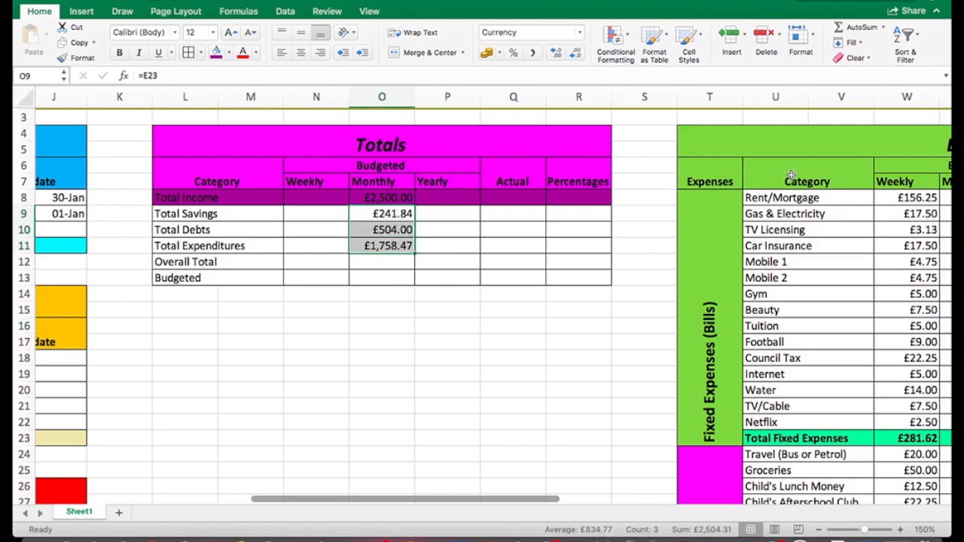
left_click(855, 26)
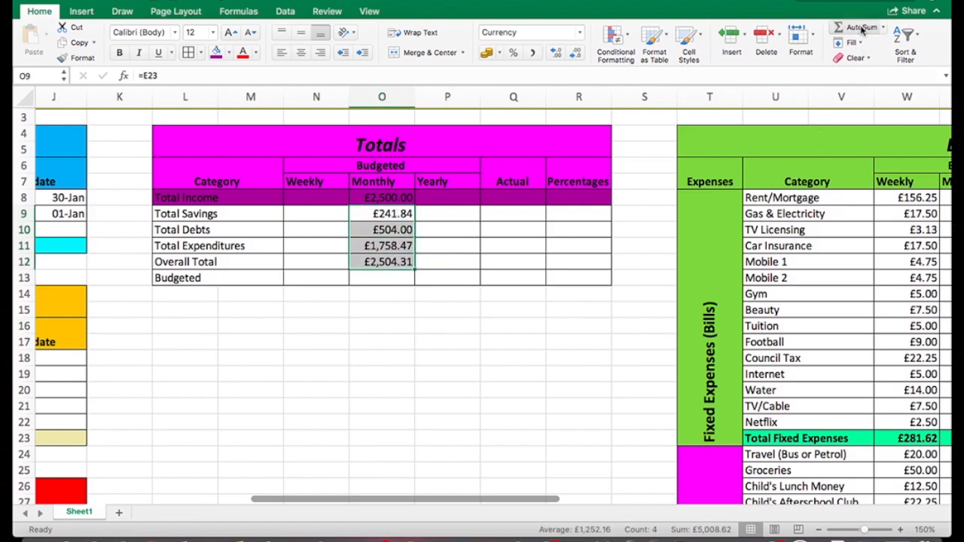
left_click(435, 295)
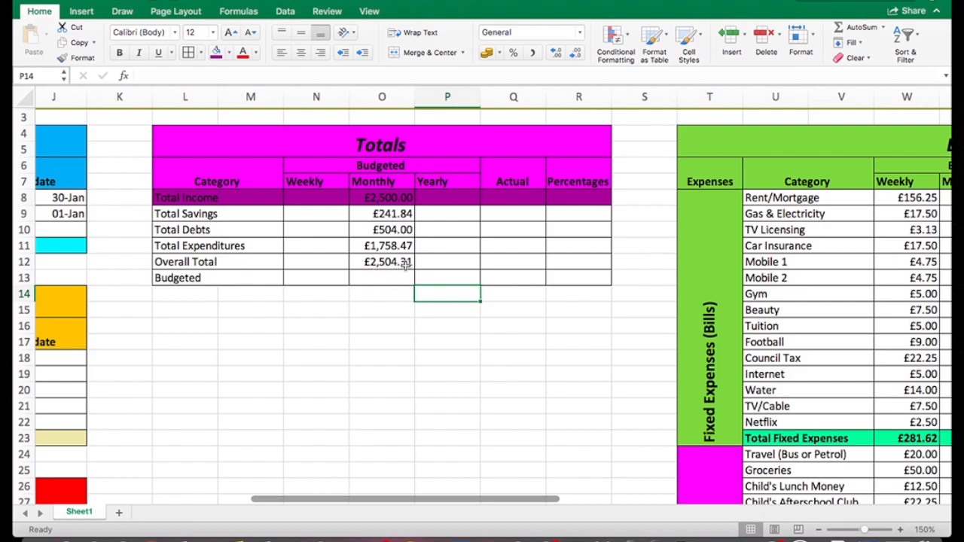
left_click(398, 197)
left_click(397, 262)
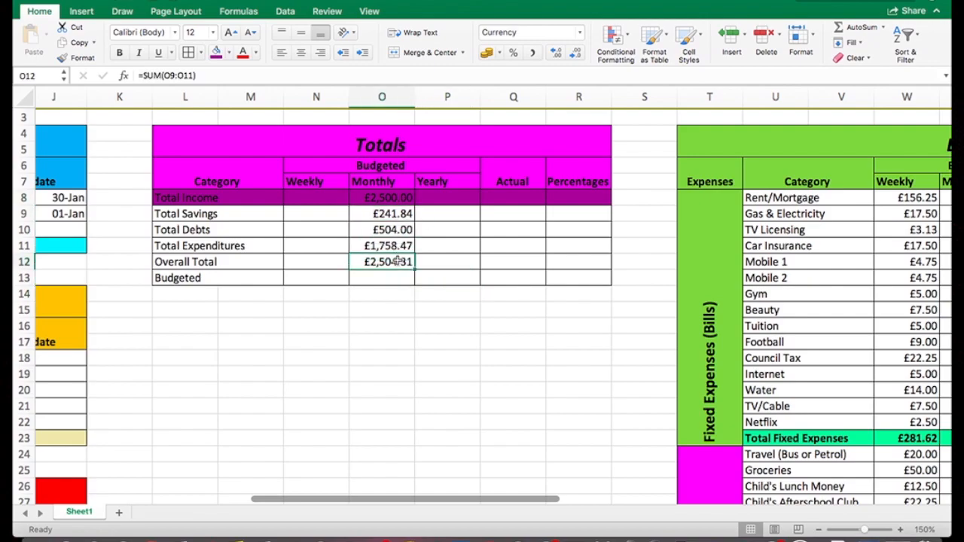
- Calculate weekly Total Income in N8 as =O8/4 and fill the formula down through Overall Total in N12
left_click(330, 199)
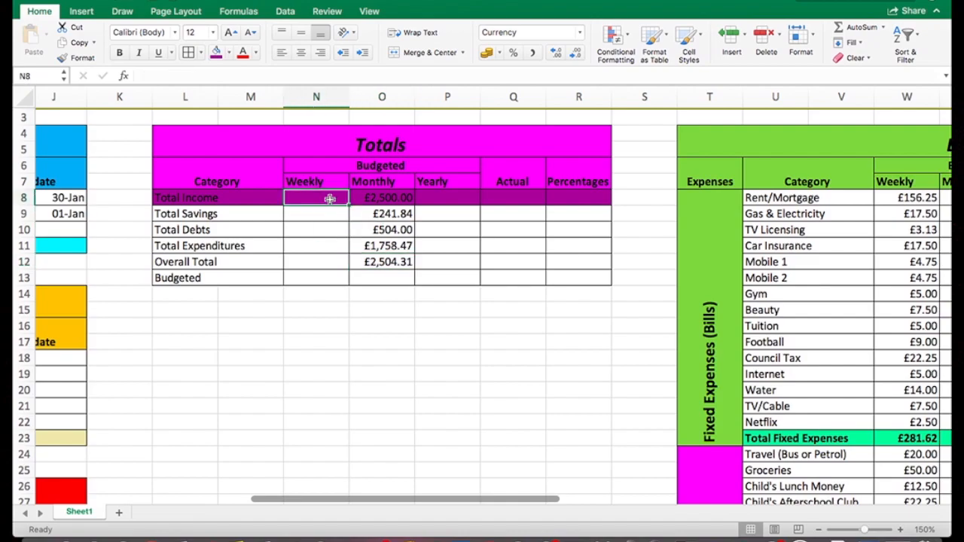
type("=")
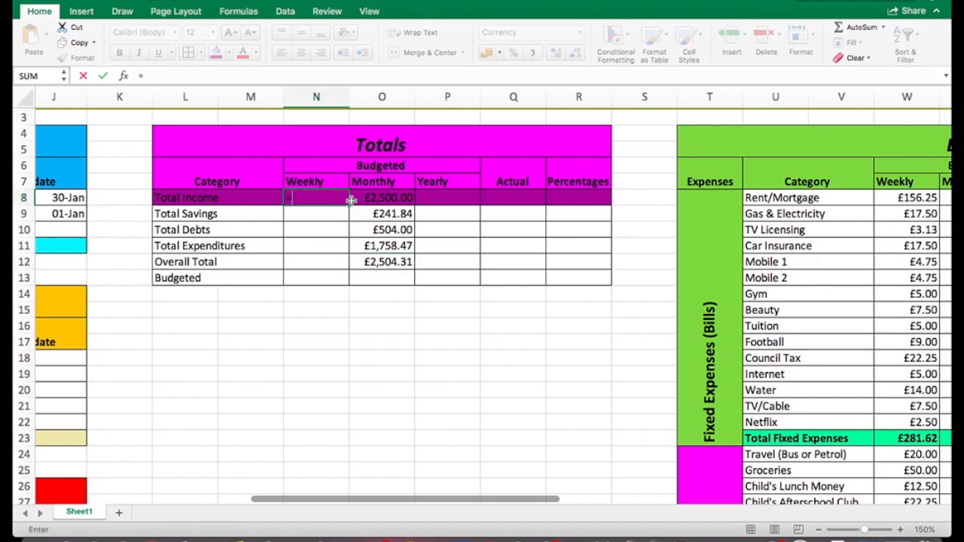
left_click(376, 197)
type("/4")
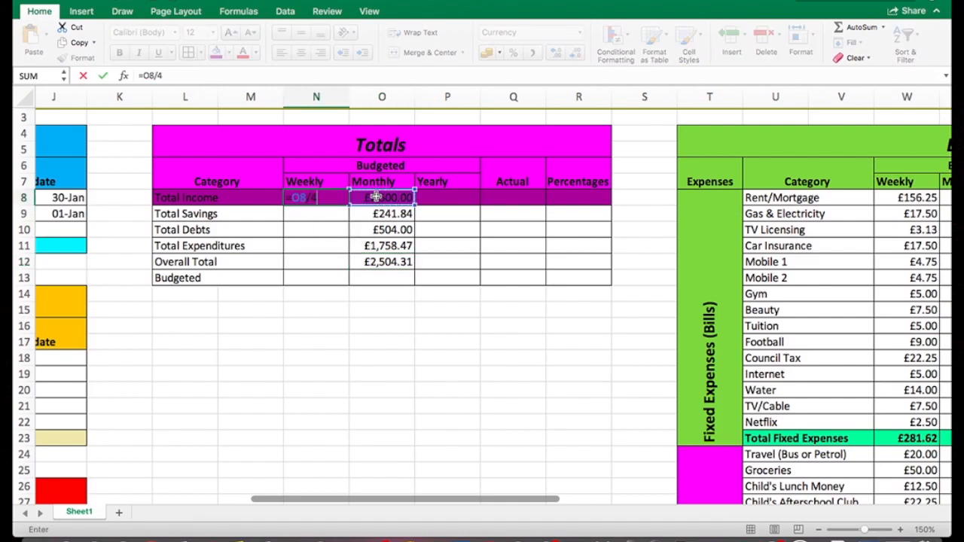
key("Return")
left_click(341, 197)
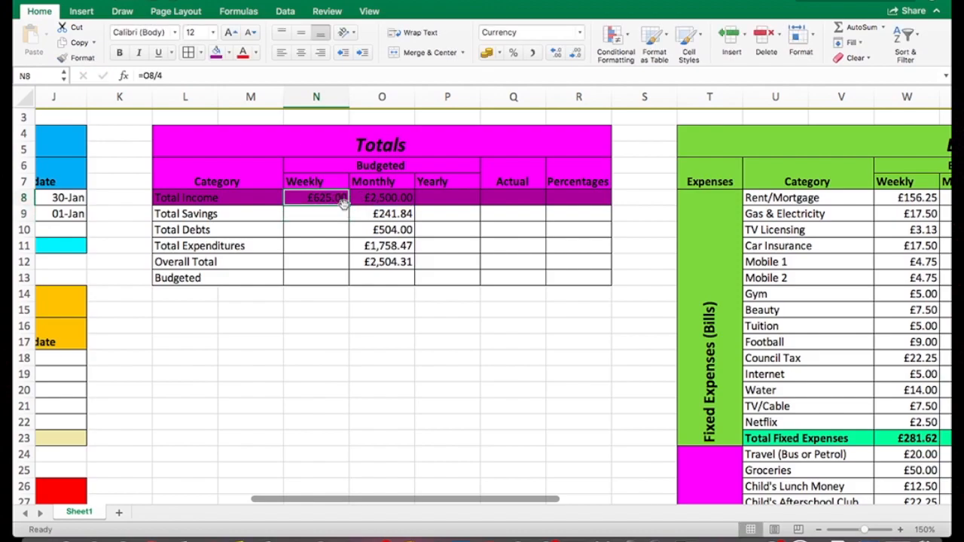
left_click_drag(347, 244, 347, 263)
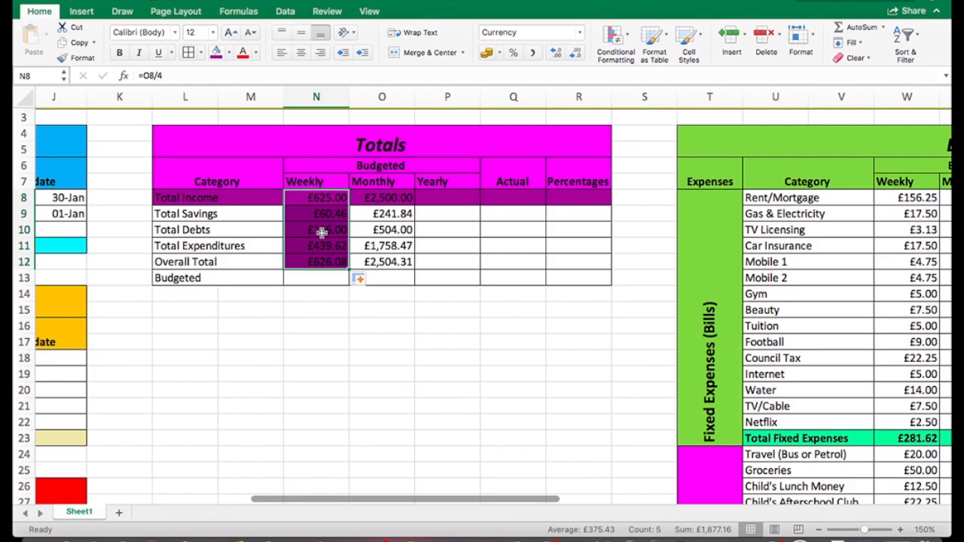
- Remove the purple fill from the weekly cells N9:N12 of the Totals table
left_click_drag(332, 214, 337, 262)
left_click(225, 53)
left_click(279, 78)
left_click(448, 261)
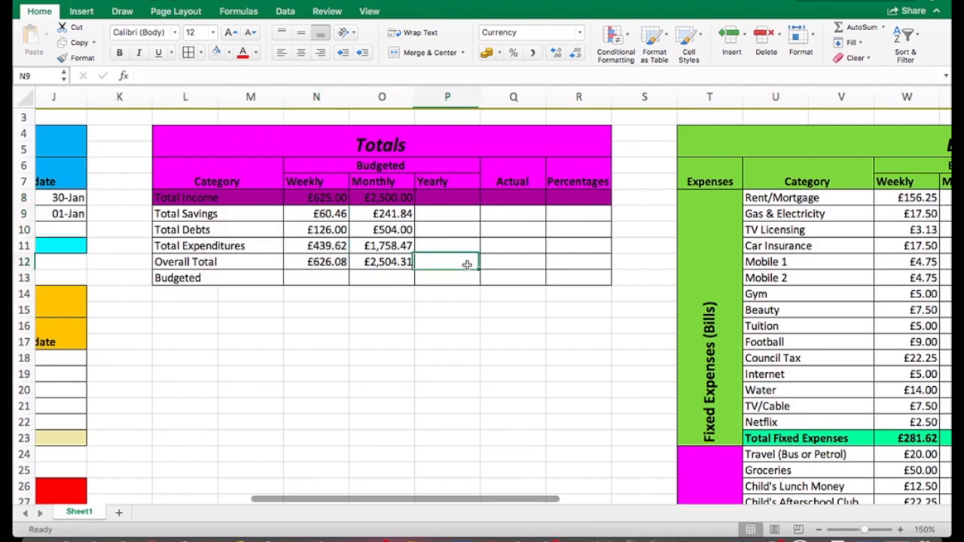
- Calculate yearly Total Income in P8 as monthly O8 times 12 and fill the formula down through P12
left_click(429, 199)
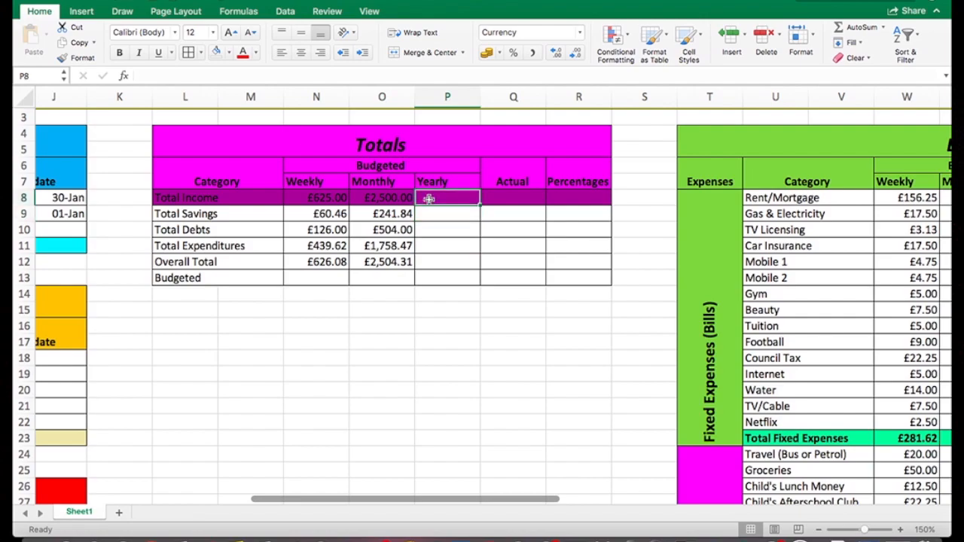
type("=")
left_click(392, 198)
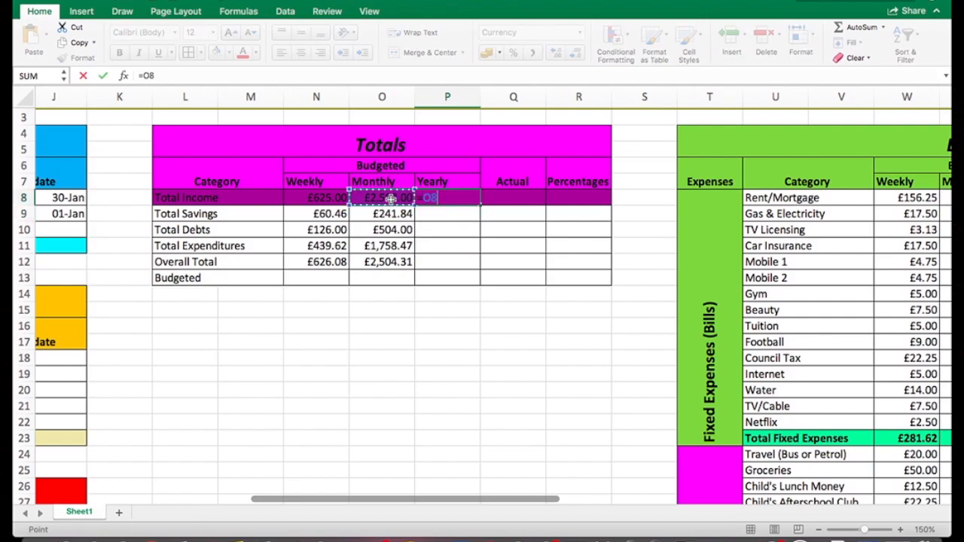
type("*")
key("Return")
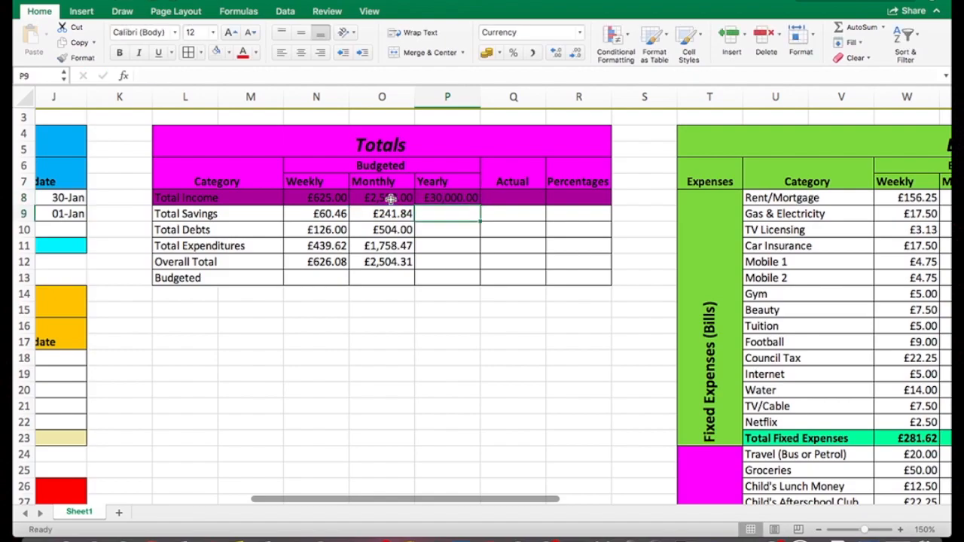
left_click(475, 204)
left_click_drag(477, 246, 476, 262)
- Remove the purple fill from the yearly cells P9:P12 of the Totals table
left_click_drag(455, 217, 457, 259)
left_click(216, 52)
left_click(525, 251)
- Enter =O8/$O$8 in the Total Income percentage cell R8, with an absolute reference to the monthly income
scroll(525, 251, "right", 3)
scroll(526, 254, "down", 1)
left_click(445, 180)
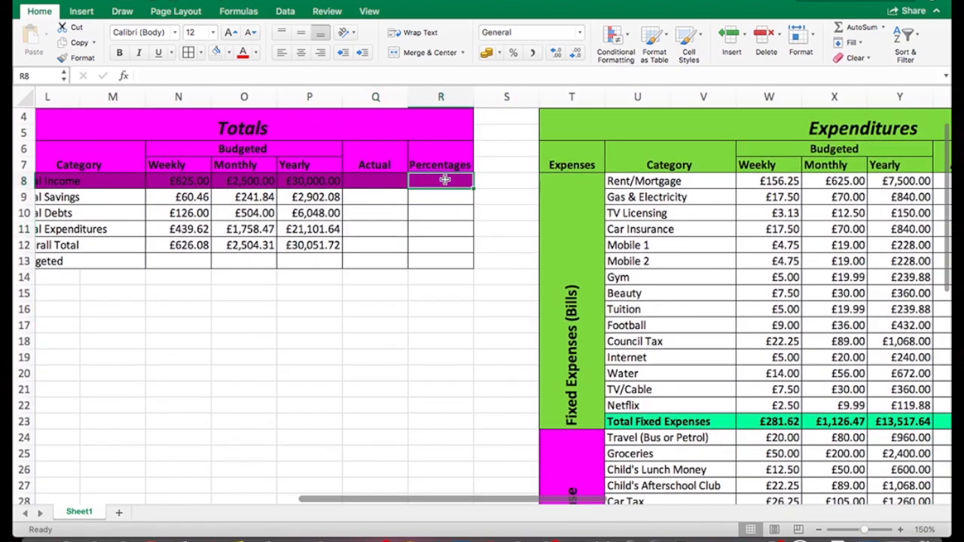
left_click(263, 181)
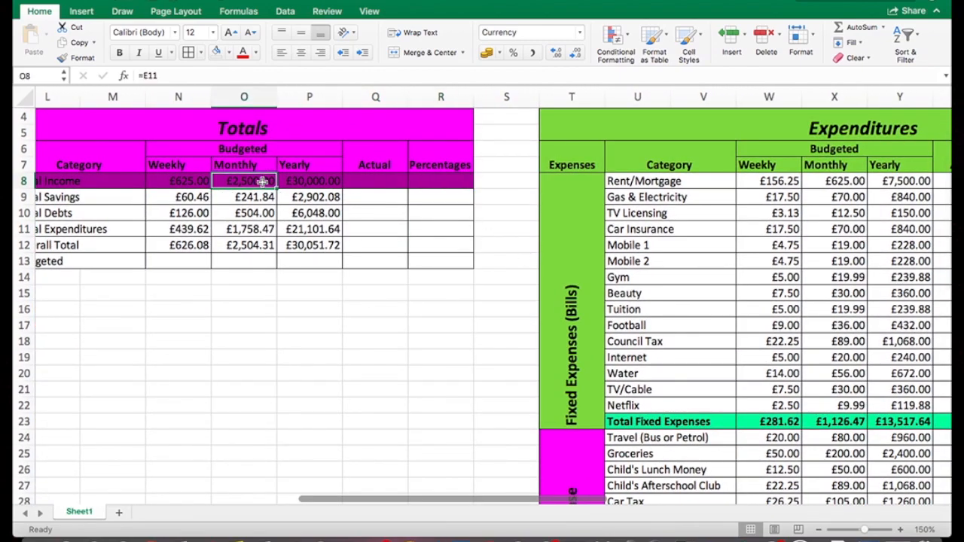
left_click(453, 178)
type("=")
left_click(249, 183)
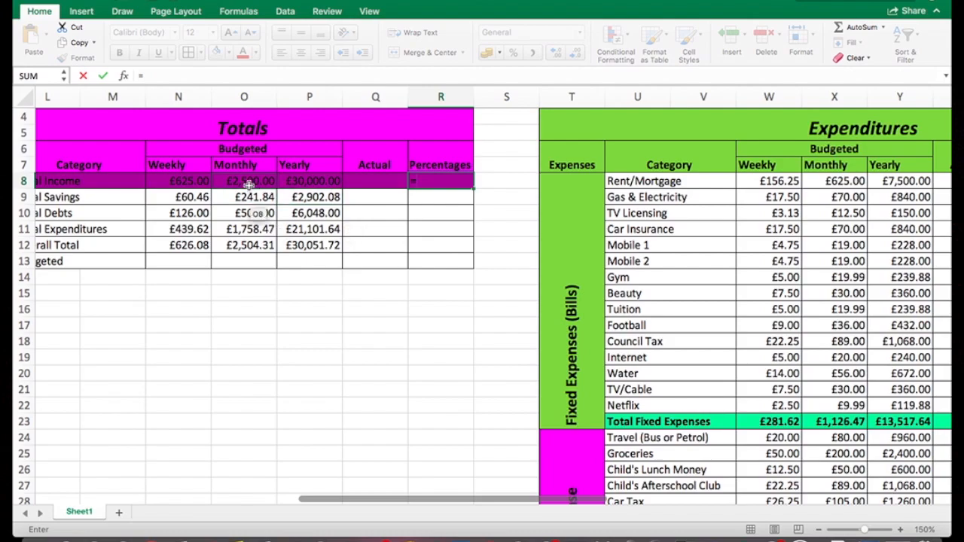
type("/")
left_click(248, 183)
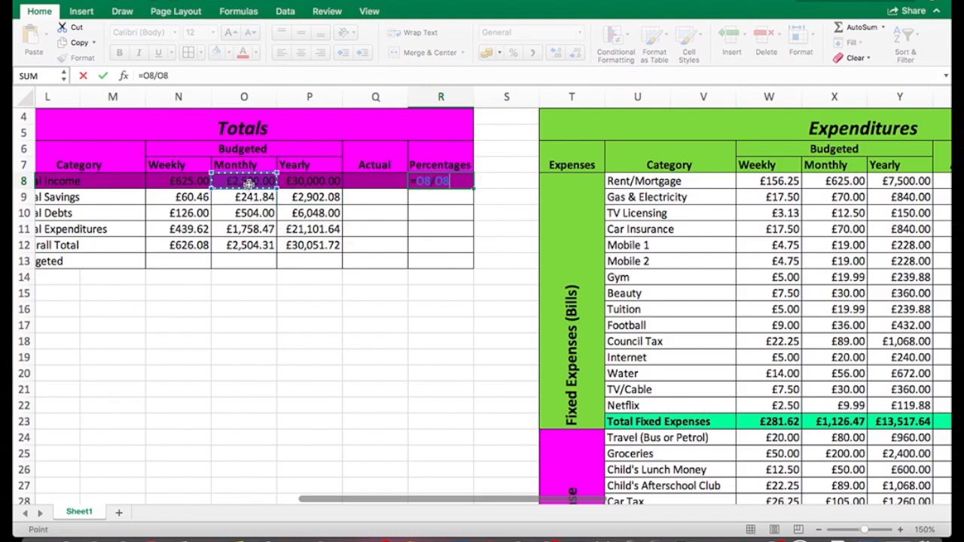
key("F4")
key("Return")
- Format the Total Income percentage R8 as a percentage and fill it down through Overall Total in R12
left_click(450, 182)
left_click(514, 56)
left_click_drag(473, 189, 469, 254)
left_click(467, 282)
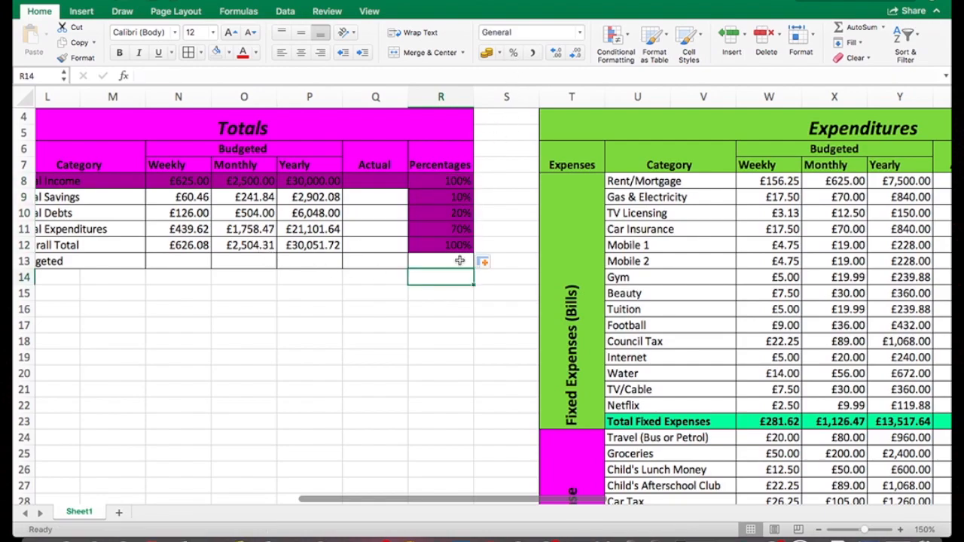
- Remove the purple fill from the percentage cells R9:R12 of the Totals table
left_click_drag(462, 197, 462, 245)
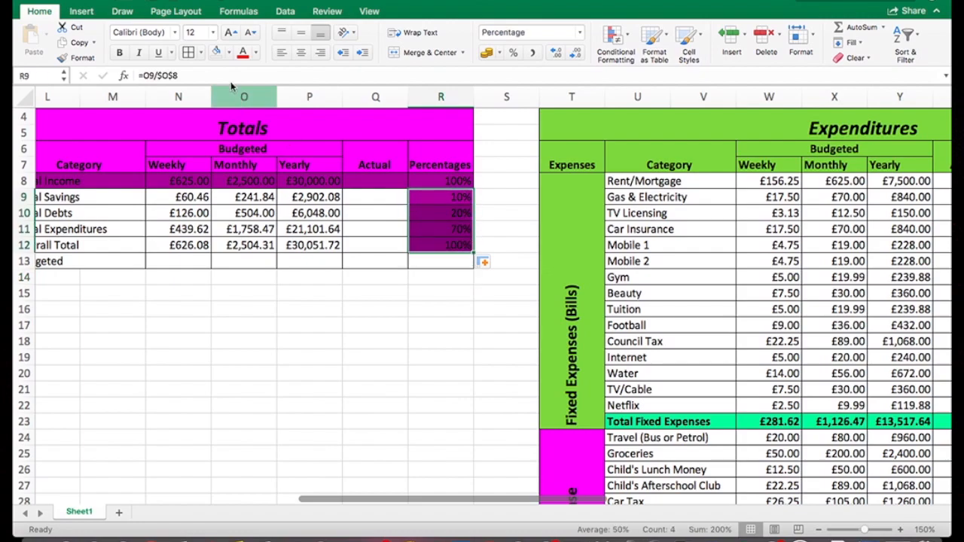
left_click(216, 52)
left_click(443, 264)
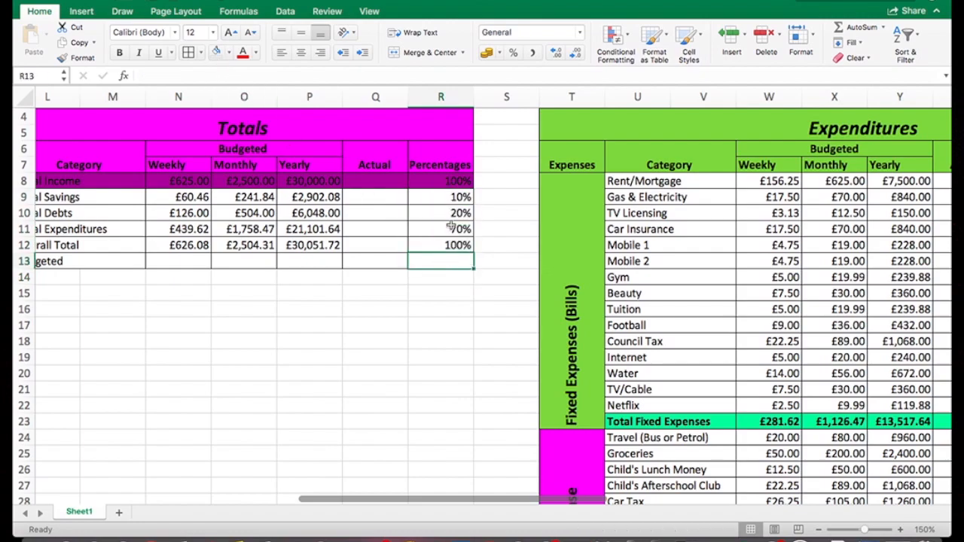
- Check the Totals table's percentages for savings, debts and expenditures, and the monthly Overall Total in O12
left_click(456, 198)
scroll(456, 197, "left", 2)
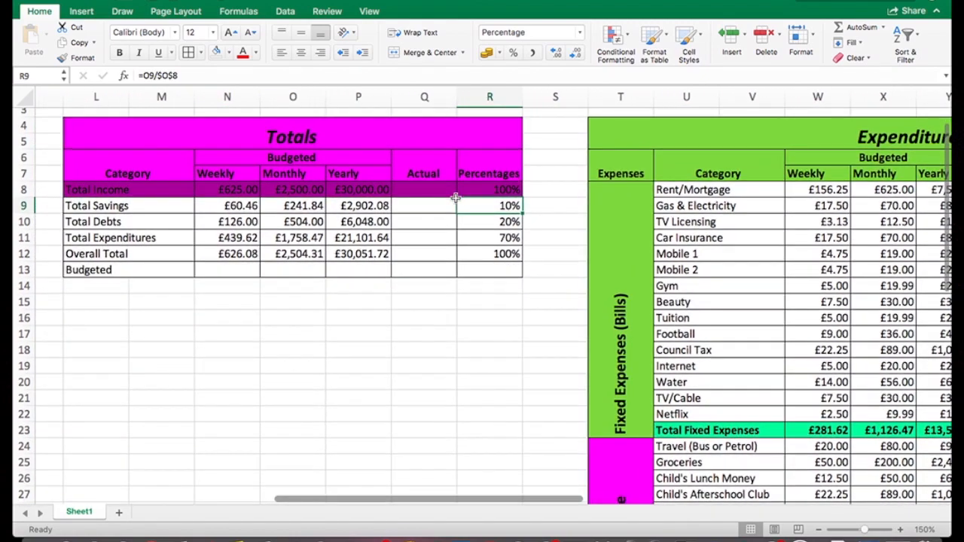
left_click(494, 223)
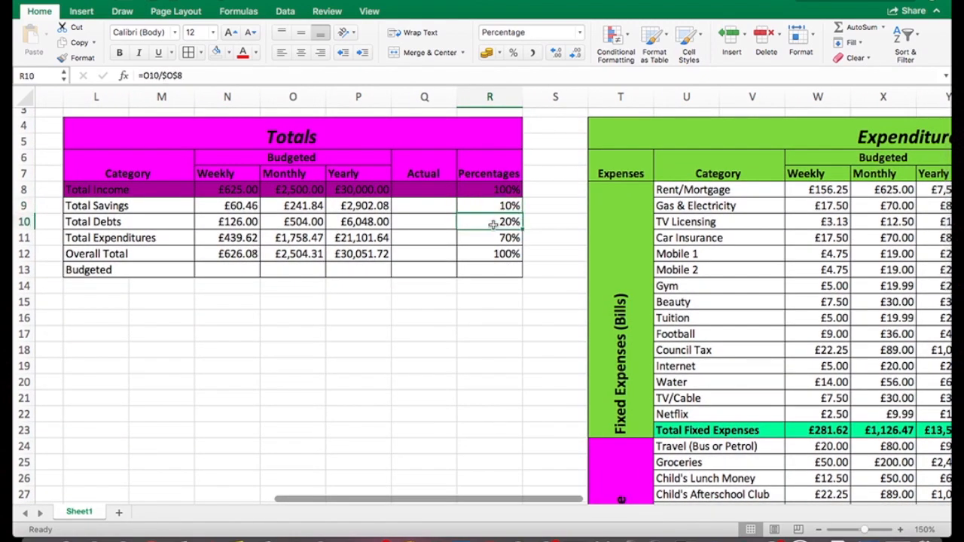
left_click(498, 239)
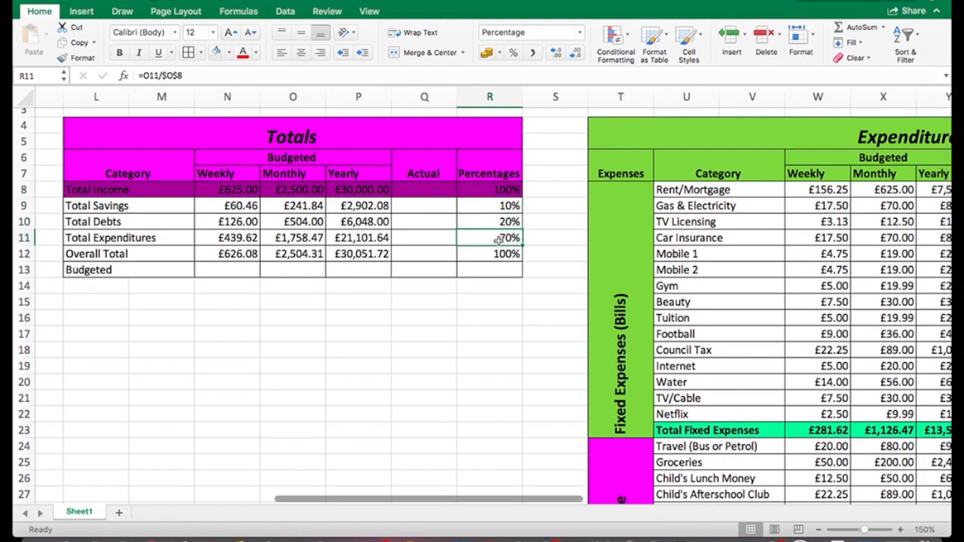
left_click(301, 258)
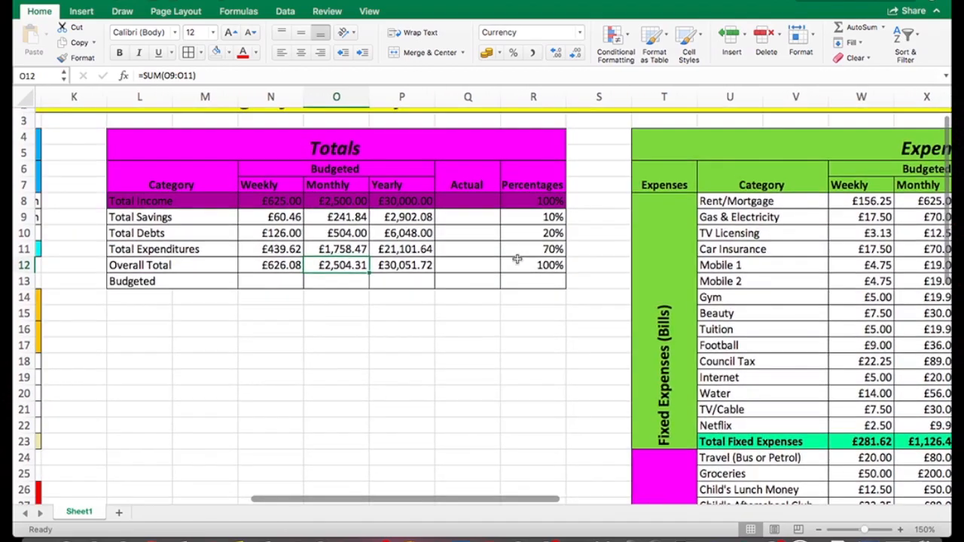
- Review the Expenditures, Income and Savings tables against the Totals table, ending at the Going out/Entertainment expense
scroll(517, 258, "down", 5)
scroll(518, 258, "right", 3)
scroll(517, 259, "down", 5)
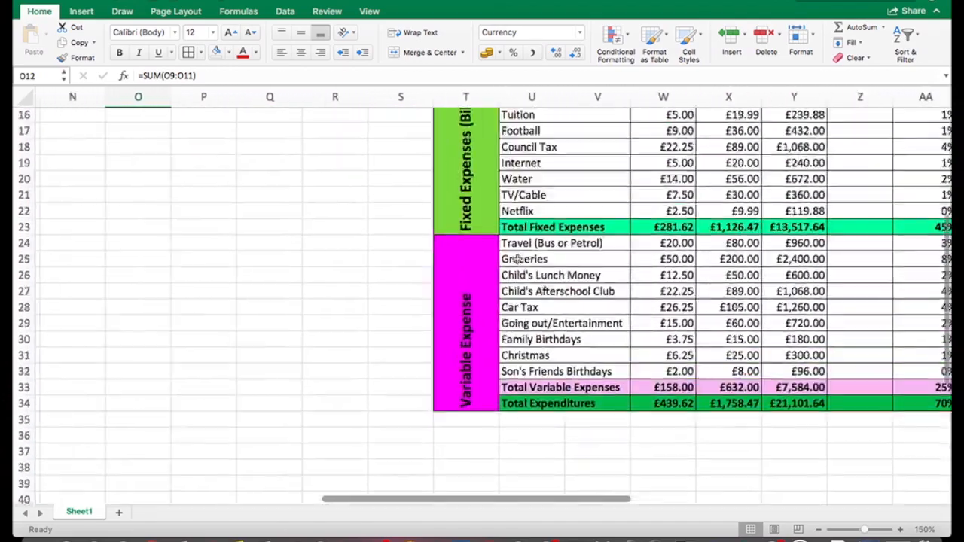
scroll(517, 258, "up", 6)
scroll(517, 258, "left", 5)
scroll(518, 259, "up", 3)
scroll(518, 258, "left", 3)
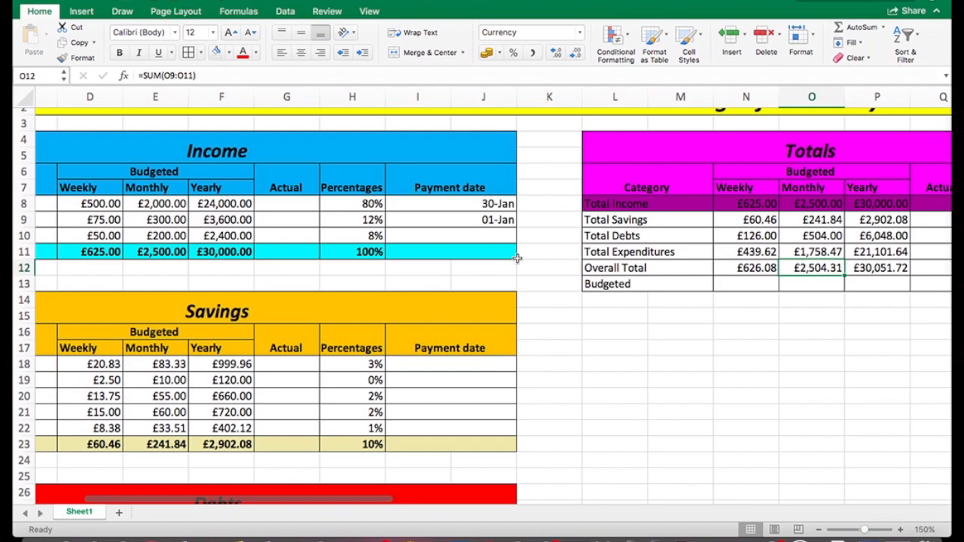
scroll(517, 259, "down", 4)
scroll(518, 258, "left", 1)
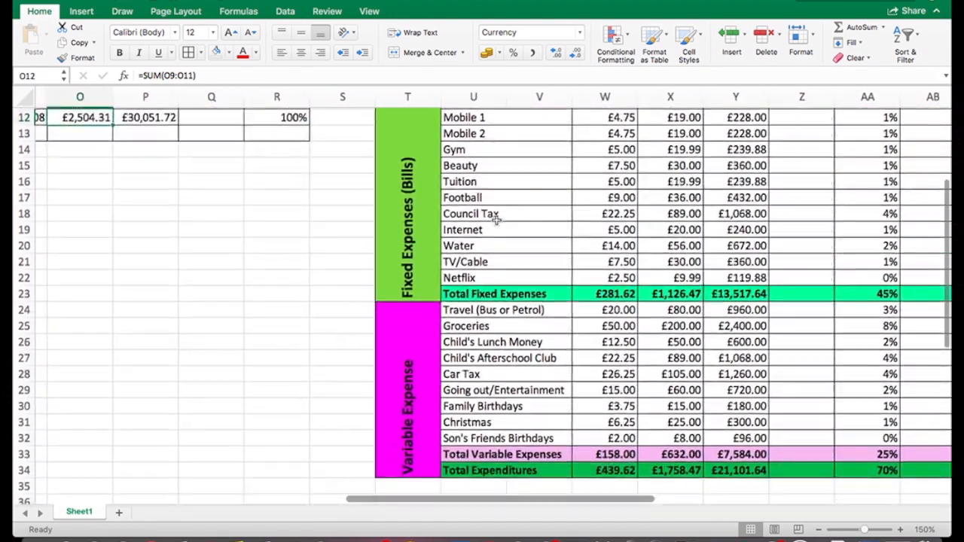
scroll(497, 218, "down", 1)
scroll(500, 281, "right", 1)
left_click(503, 383)
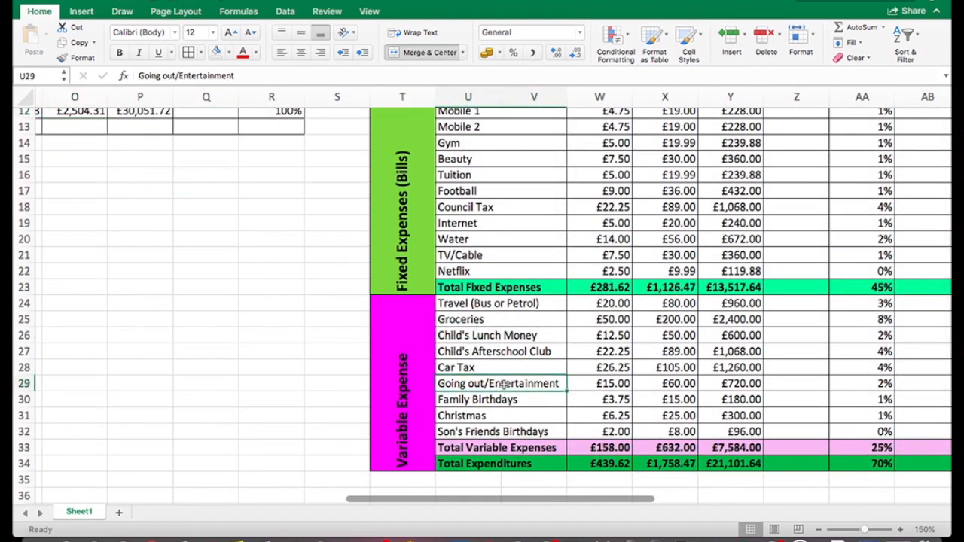
- Calculate the monthly Budgeted figure in O13 of the Totals table as Total Income minus Overall Total, =O8-O12
scroll(503, 384, "left", 15)
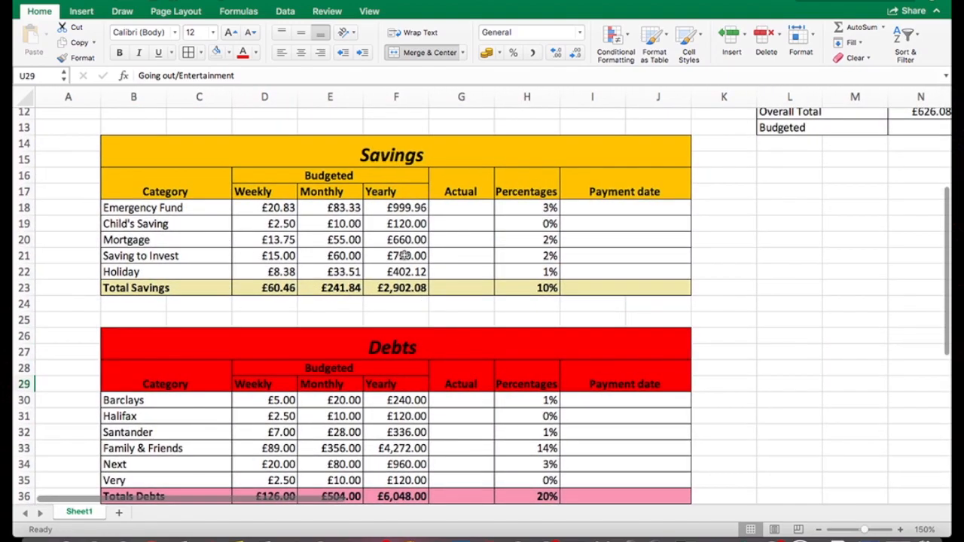
left_click(405, 255)
scroll(404, 255, "up", 4)
scroll(404, 255, "right", 1)
scroll(404, 254, "up", 2)
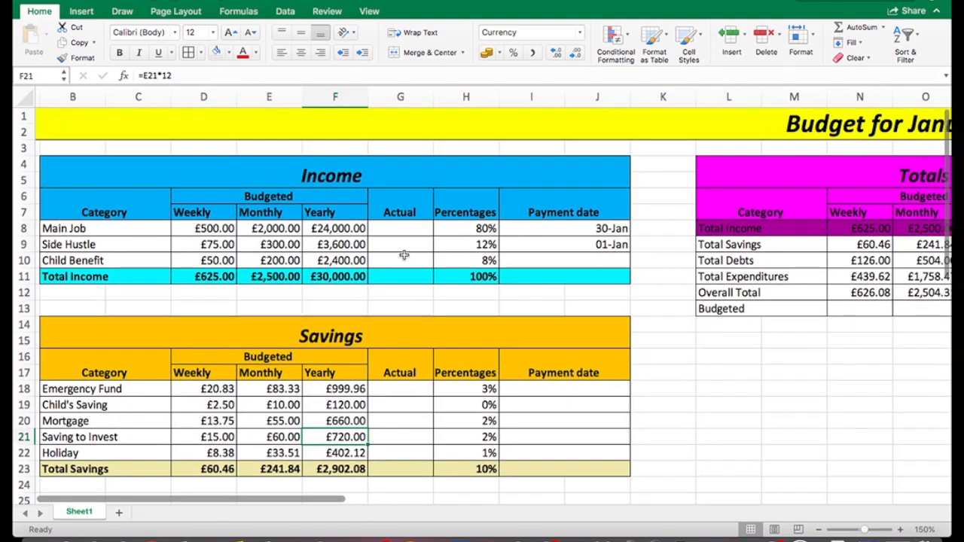
scroll(404, 255, "right", 5)
scroll(404, 255, "right", 1)
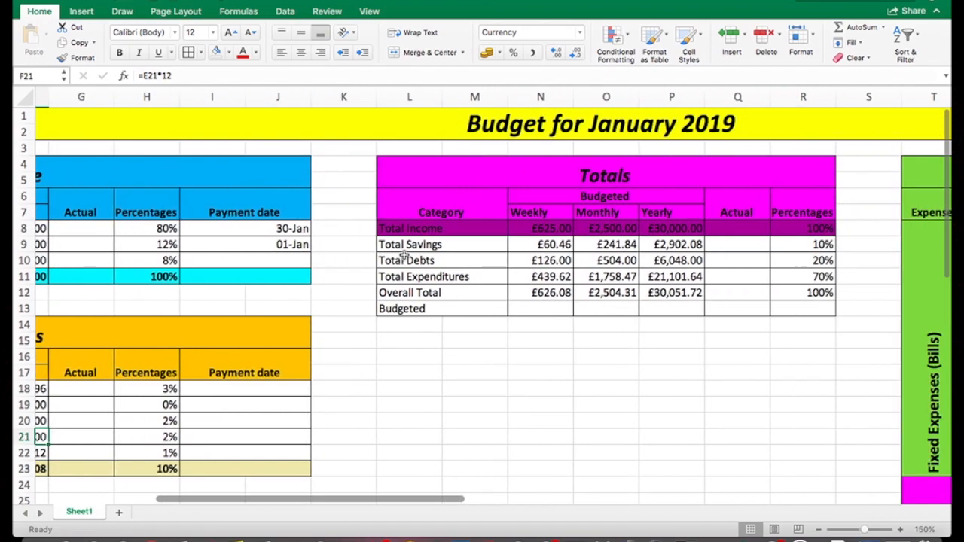
scroll(476, 309, "right", 1)
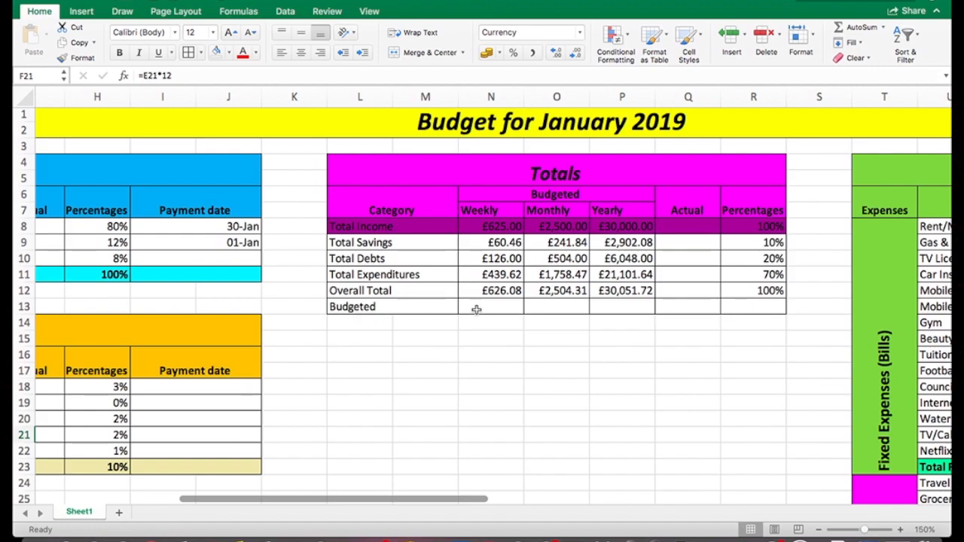
left_click(547, 305)
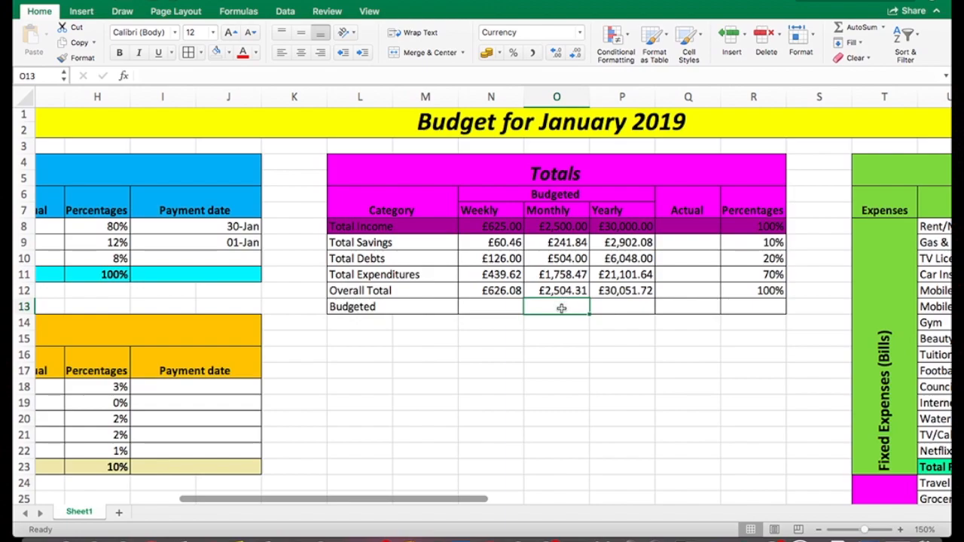
type("=")
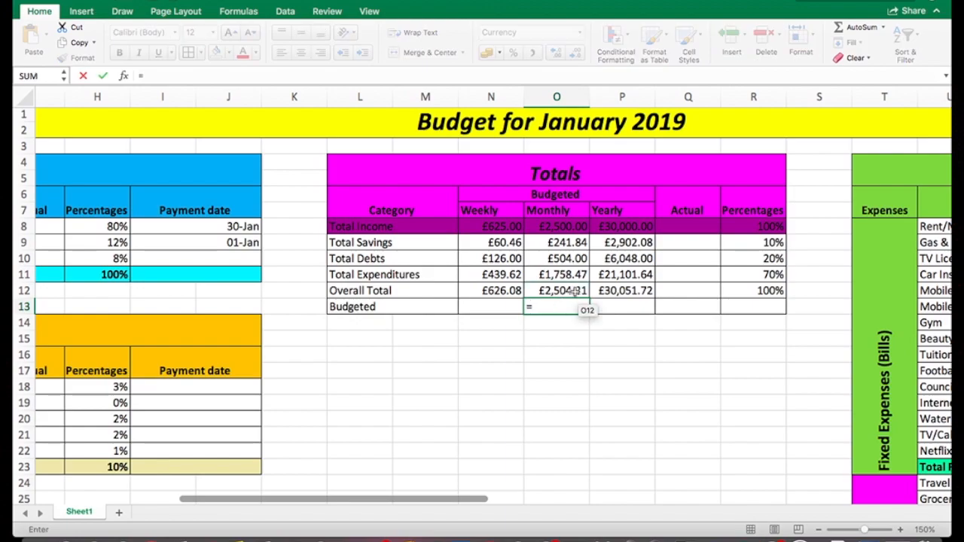
left_click(561, 228)
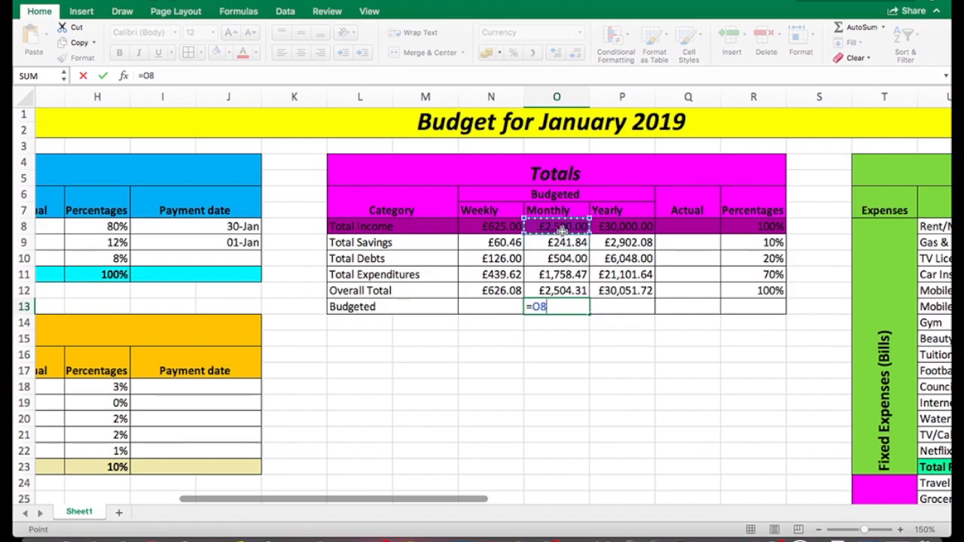
type("-")
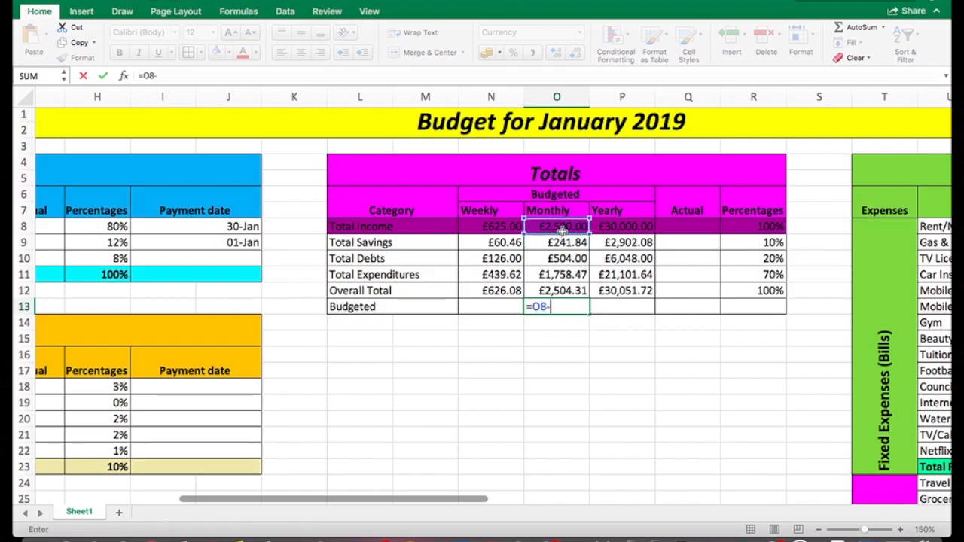
left_click(563, 290)
key("Return")
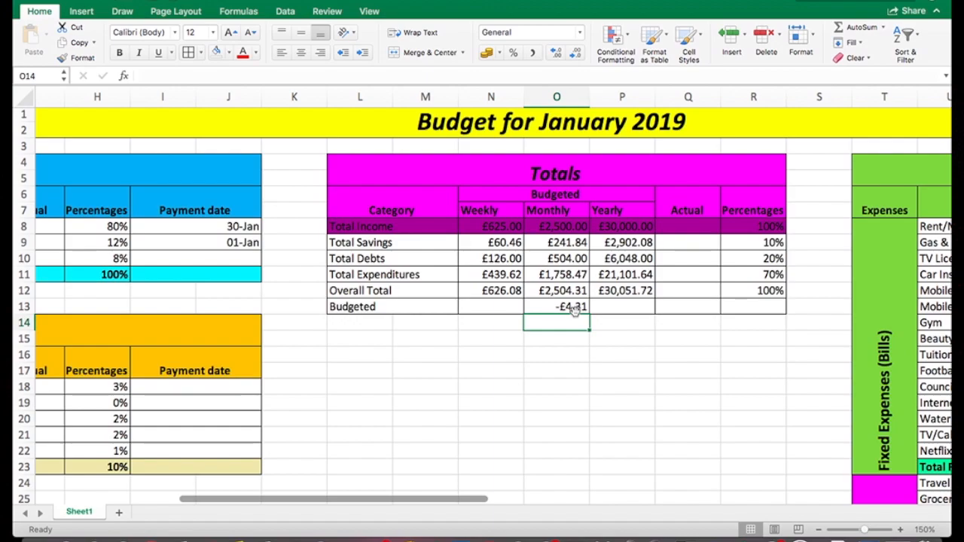
- Calculate the weekly Budgeted figure in N13 by dividing the monthly Budgeted figure by four, =O13/4
left_click(518, 310)
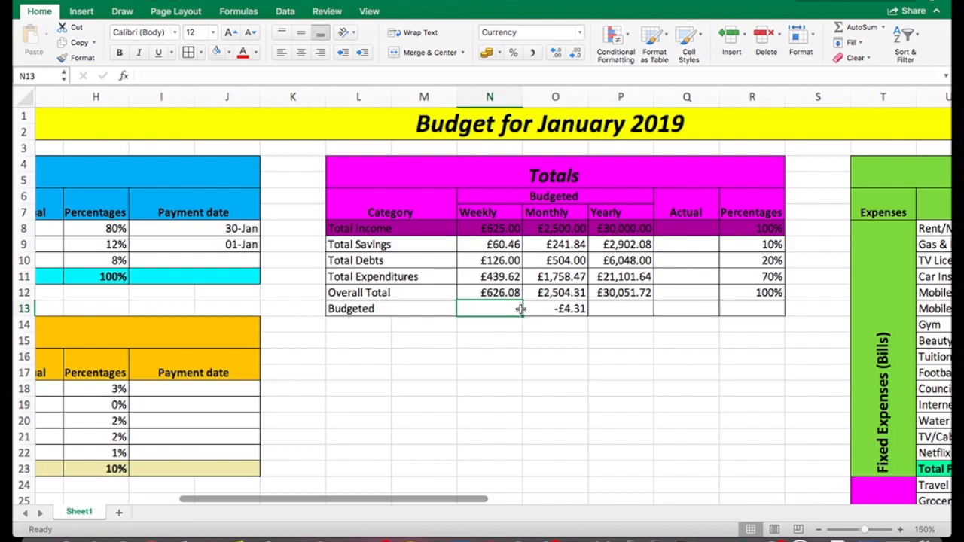
type("=")
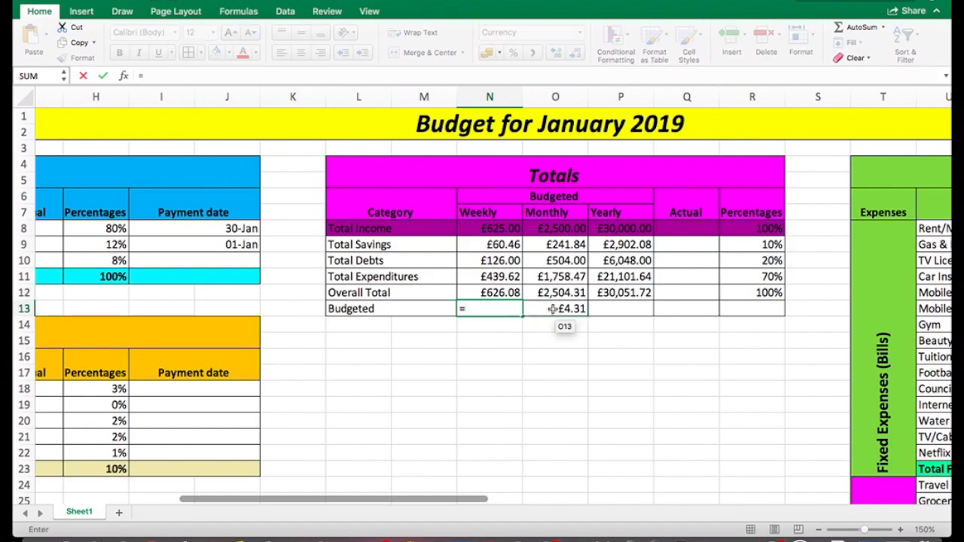
left_click(555, 309)
type("/")
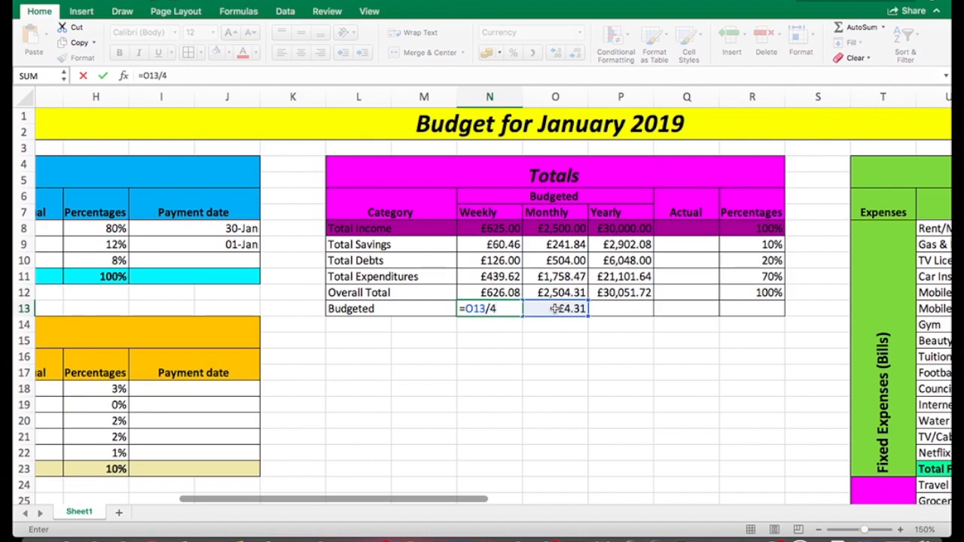
type("4")
key("Return")
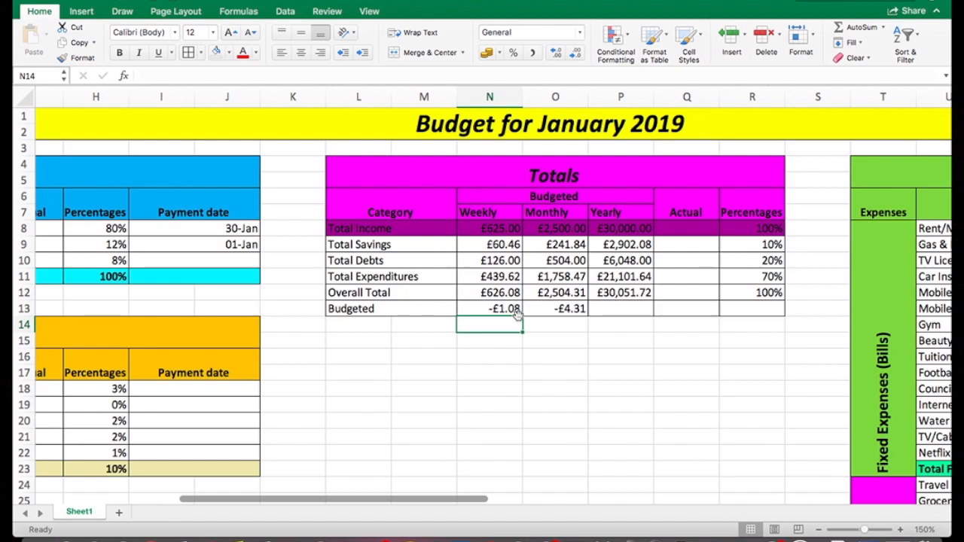
- Calculate the yearly Budgeted figure in P13 by multiplying the monthly Budgeted figure by twelve, =O13*12
left_click(605, 312)
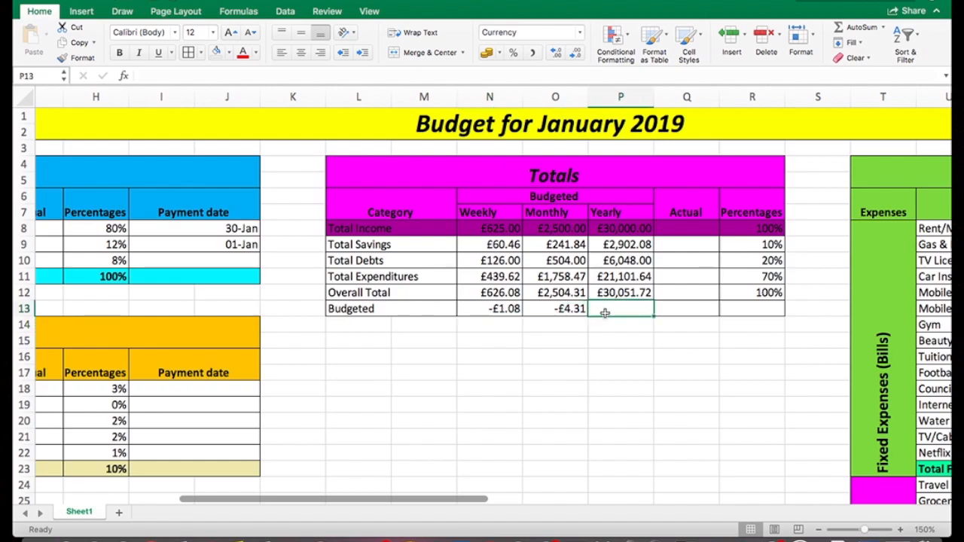
type("=")
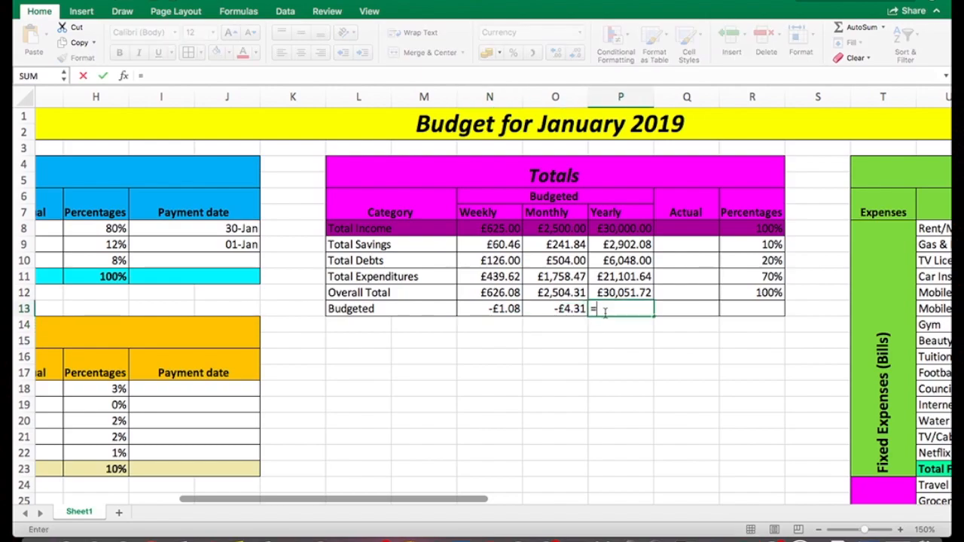
left_click(577, 309)
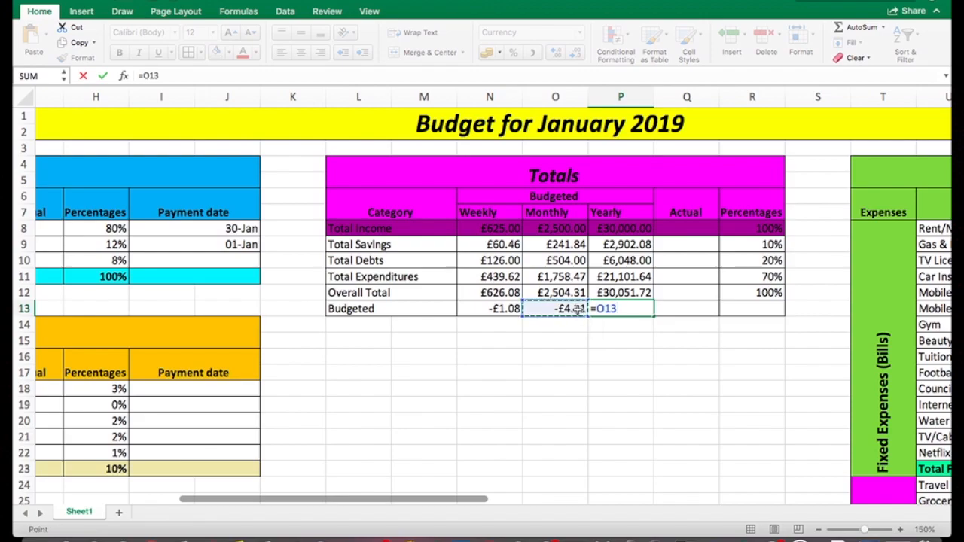
type("*12")
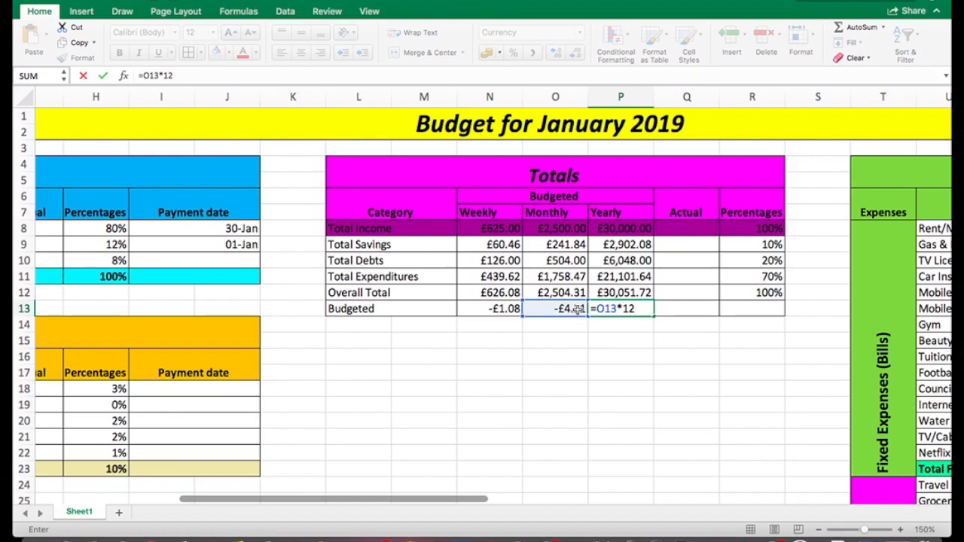
key("Return")
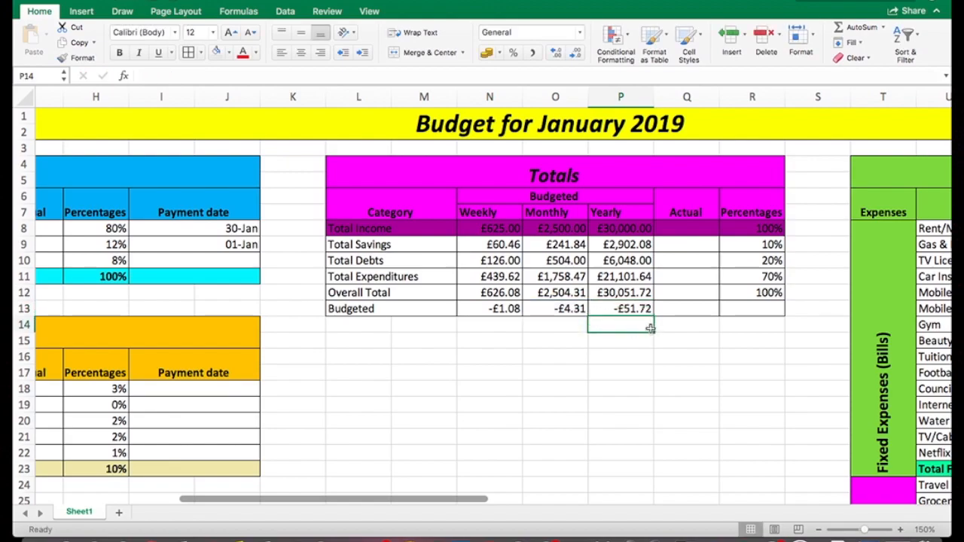
- Fill the Overall Total percentage formula from R12 down into the Budgeted row's R13
left_click(765, 309)
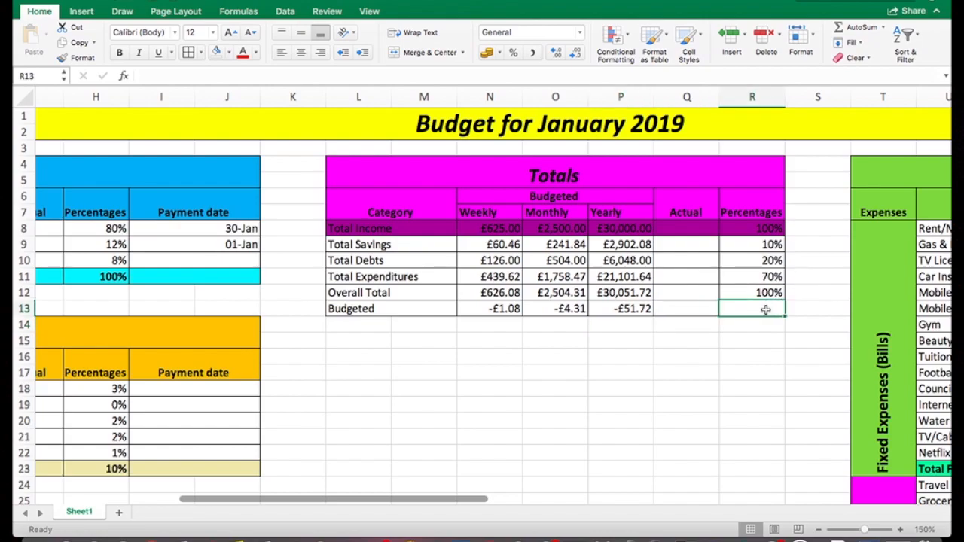
left_click(777, 295)
left_click_drag(783, 299, 782, 313)
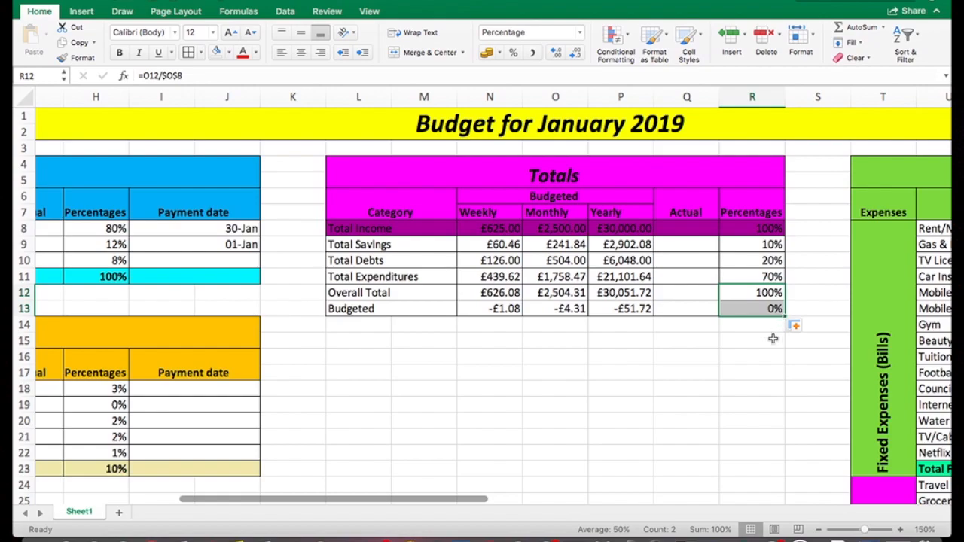
left_click(773, 339)
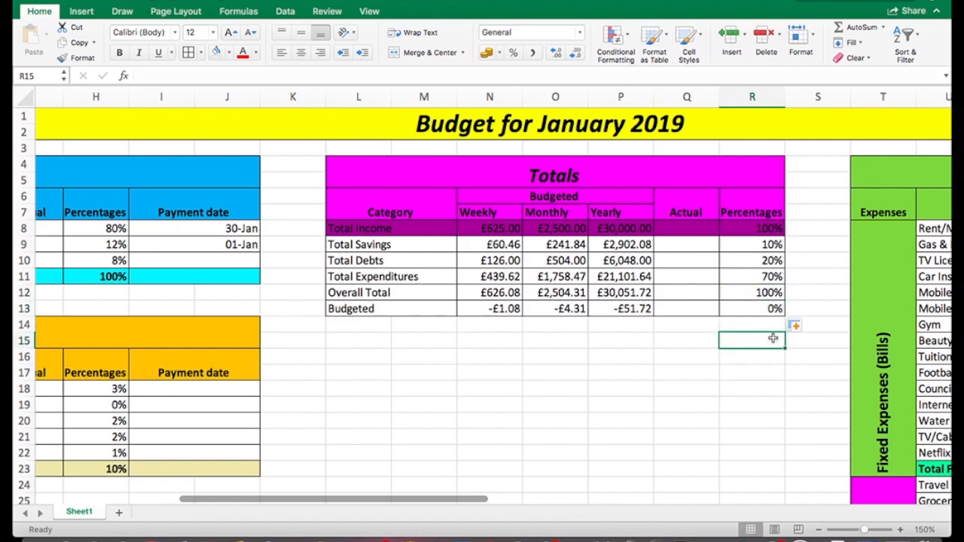
- Set the monthly Christmas amount in X31 of the variable expenses to 20
scroll(773, 339, "right", 3)
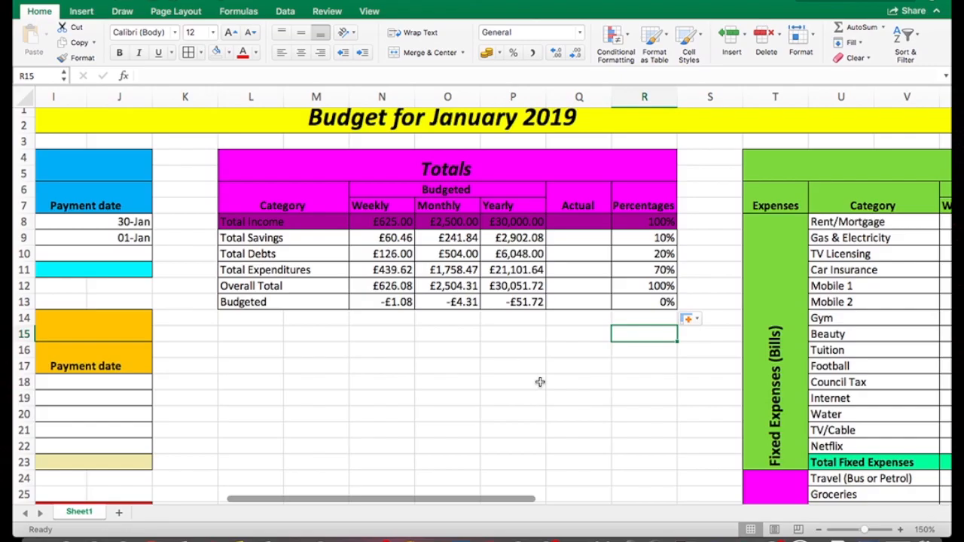
scroll(540, 382, "right", 5)
scroll(540, 382, "down", 2)
scroll(541, 382, "right", 3)
scroll(540, 382, "down", 3)
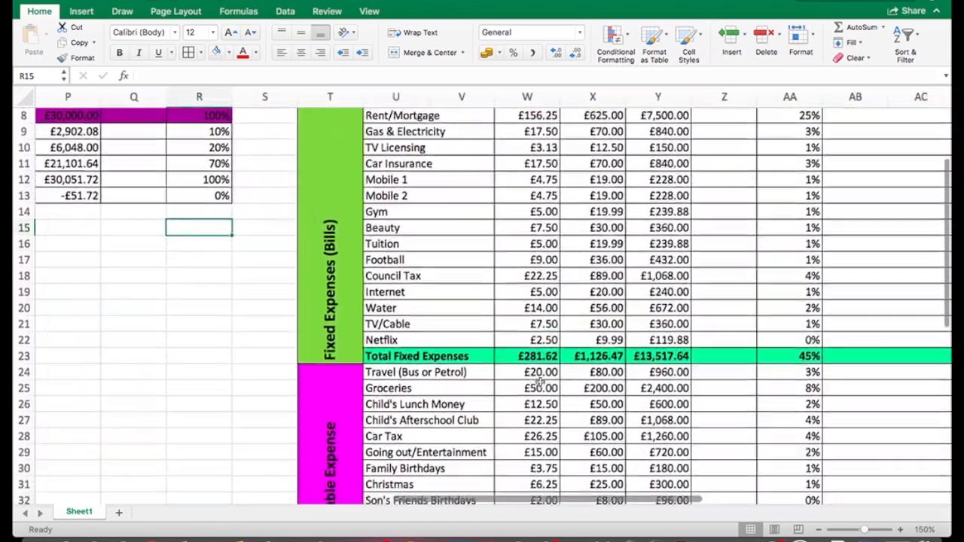
scroll(541, 382, "left", 2)
scroll(540, 382, "up", 2)
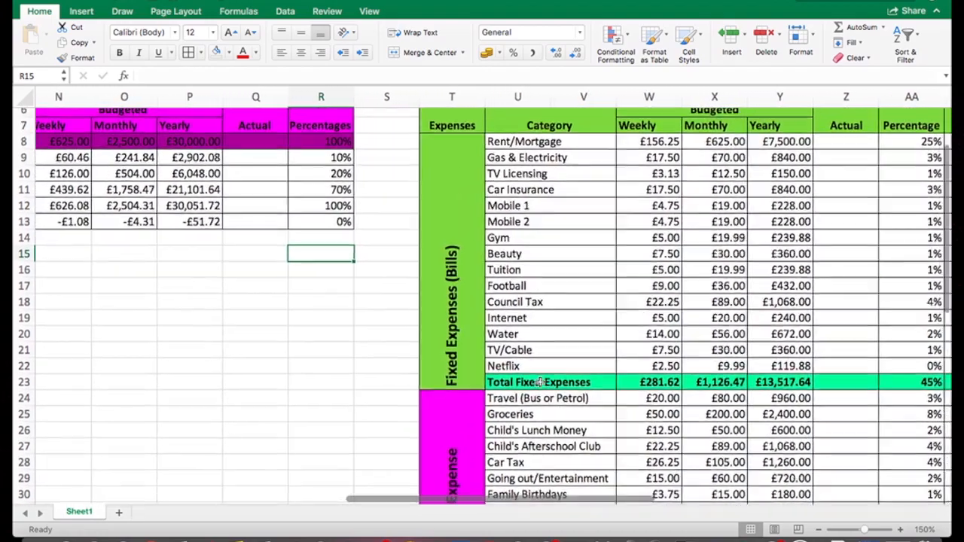
scroll(540, 382, "right", 2)
scroll(540, 382, "up", 1)
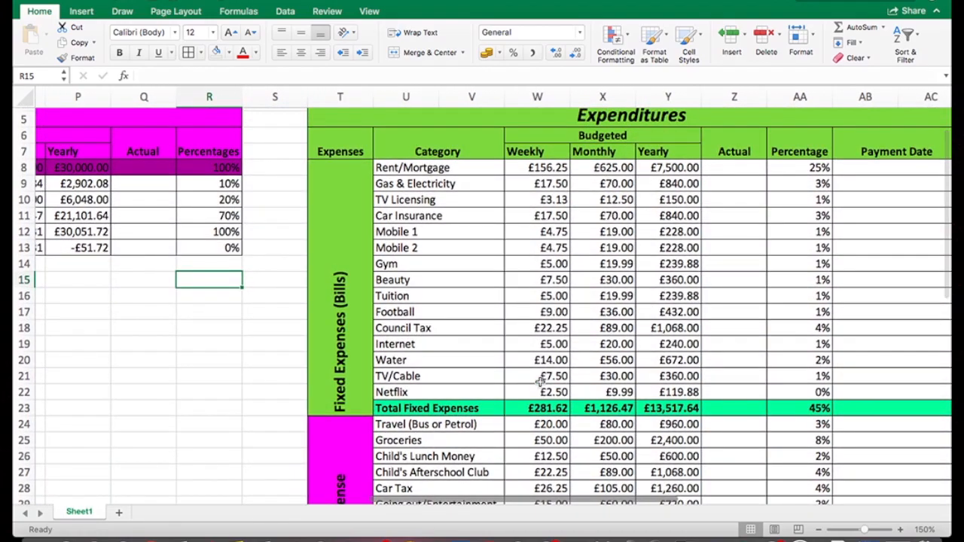
scroll(736, 408, "down", 2)
scroll(736, 408, "down", 5)
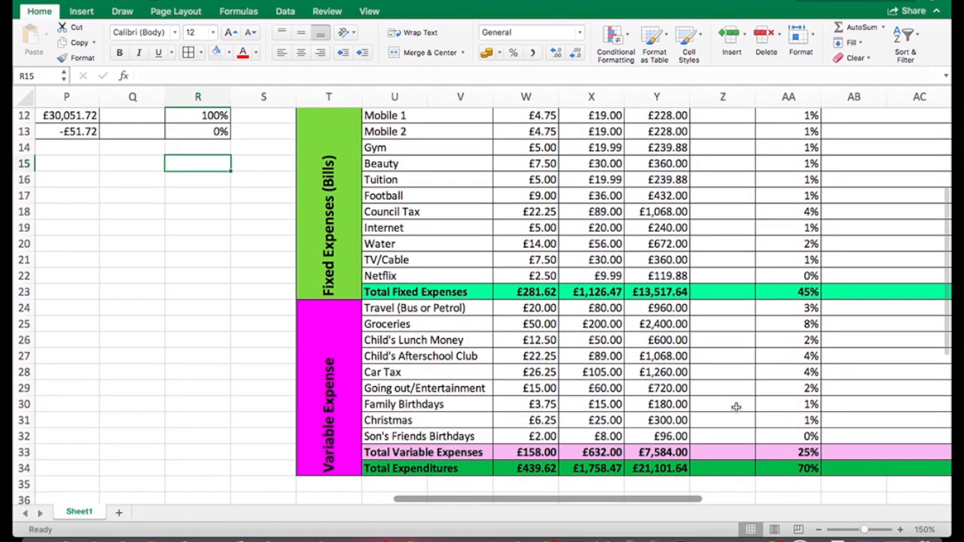
left_click(611, 423)
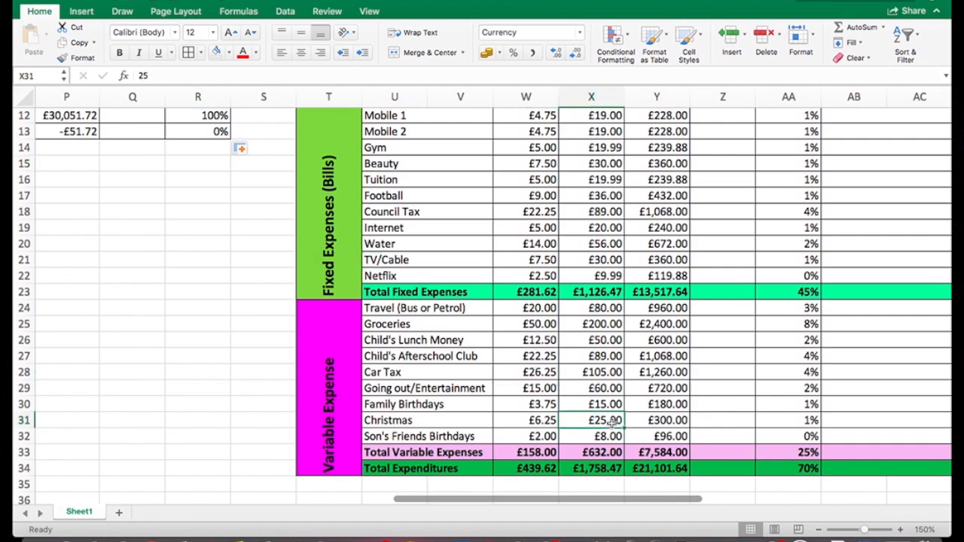
type("20")
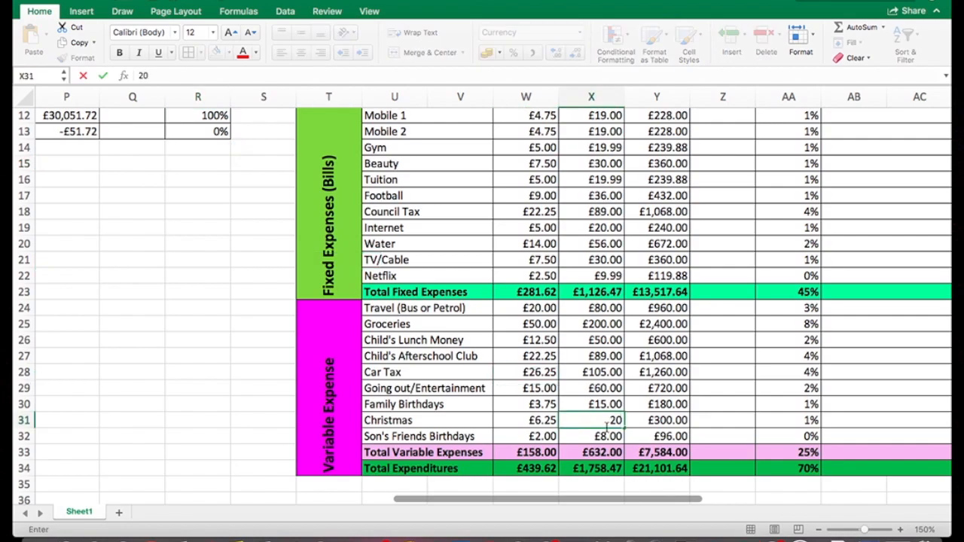
left_click(531, 450)
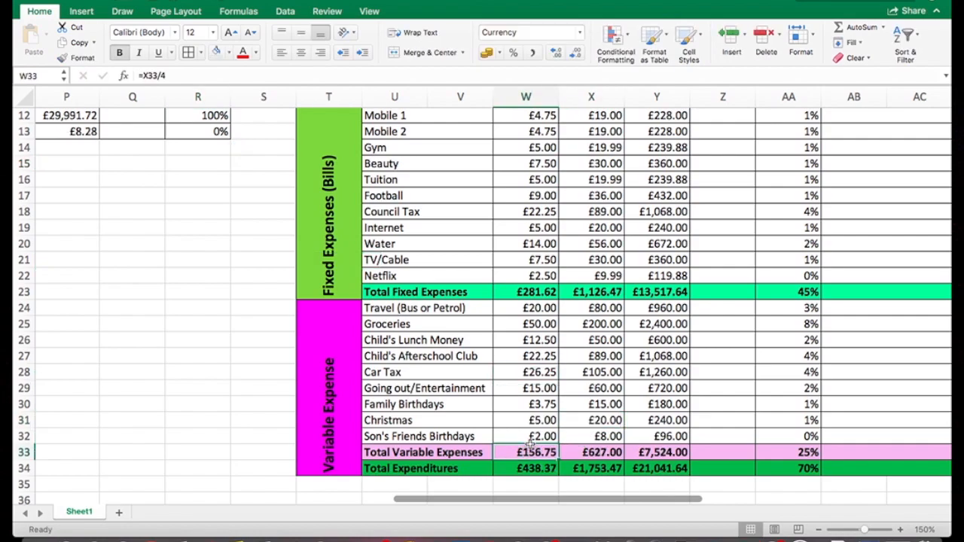
- Check the Totals table's Budgeted row and set the monthly Son's Friends Birthdays amount in X32 to 8.69
scroll(490, 384, "left", 5)
scroll(490, 384, "up", 1)
scroll(488, 382, "up", 5)
scroll(489, 383, "left", 3)
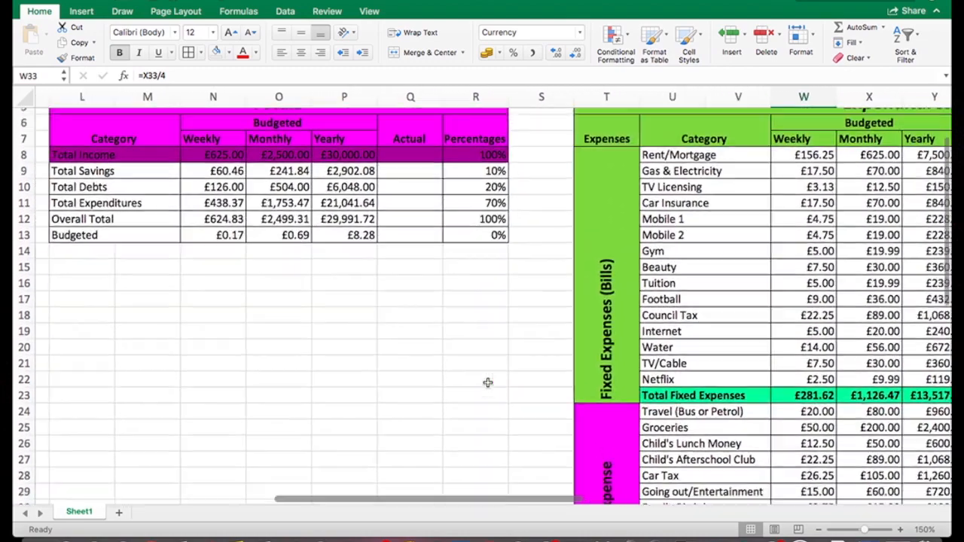
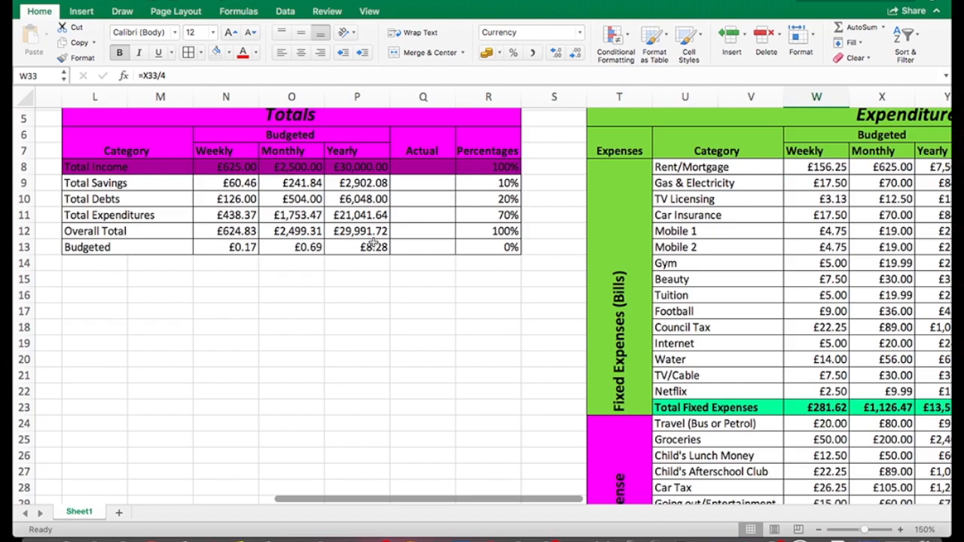
scroll(384, 243, "up", 3)
scroll(370, 244, "right", 2)
scroll(369, 243, "right", 5)
scroll(370, 243, "down", 10)
left_click(467, 401)
type("8")
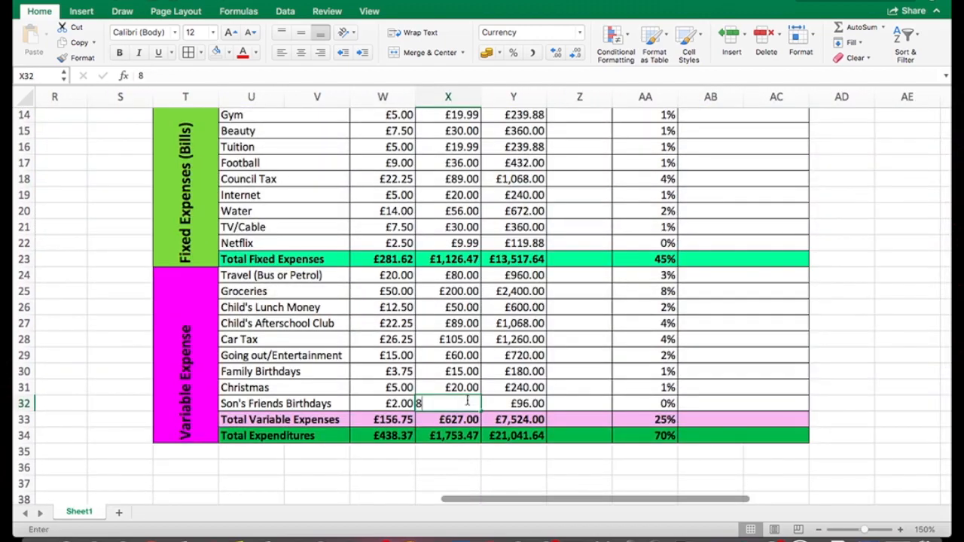
type(".69")
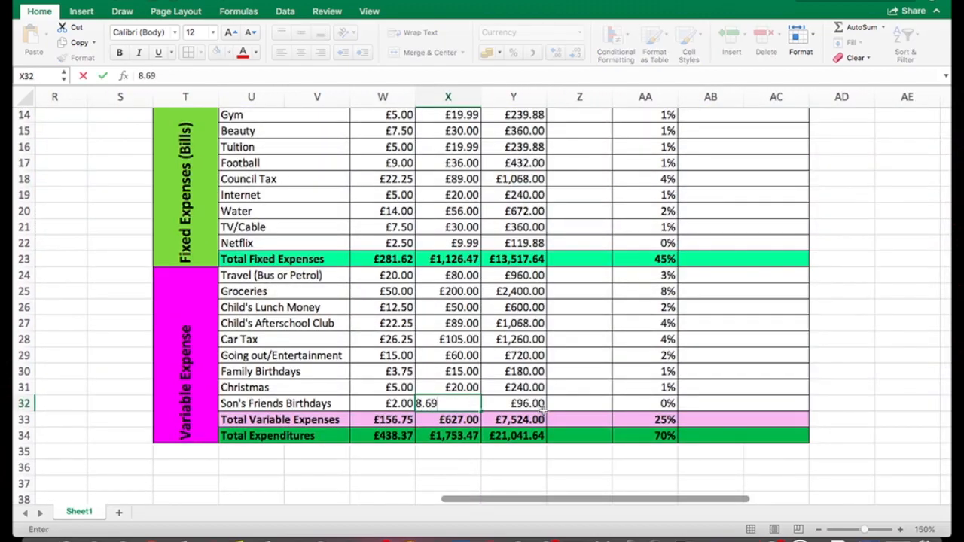
left_click(545, 413)
- Check the weekly, monthly and yearly Overall Total and Budgeted figures in the Totals table
scroll(545, 412, "up", 4)
scroll(545, 412, "left", 4)
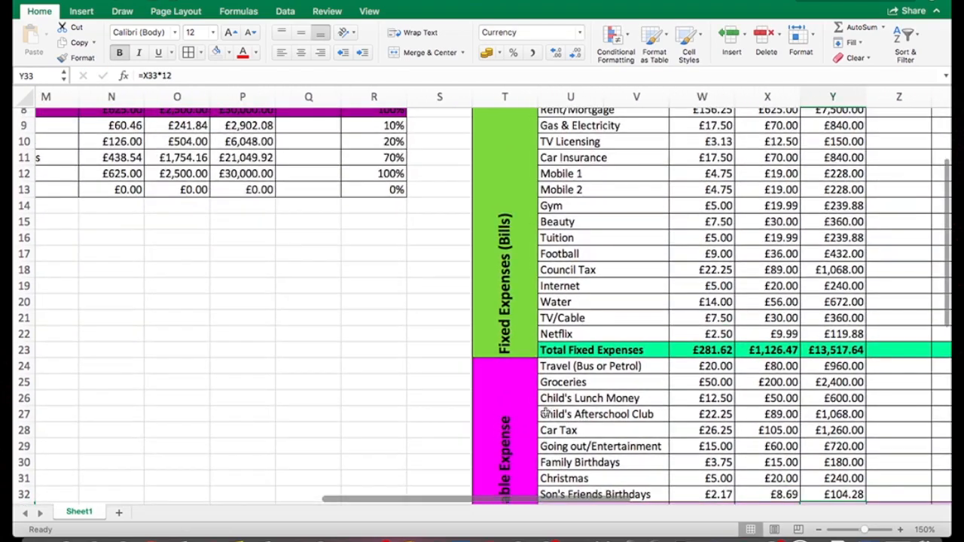
scroll(545, 412, "up", 3)
scroll(545, 412, "left", 1)
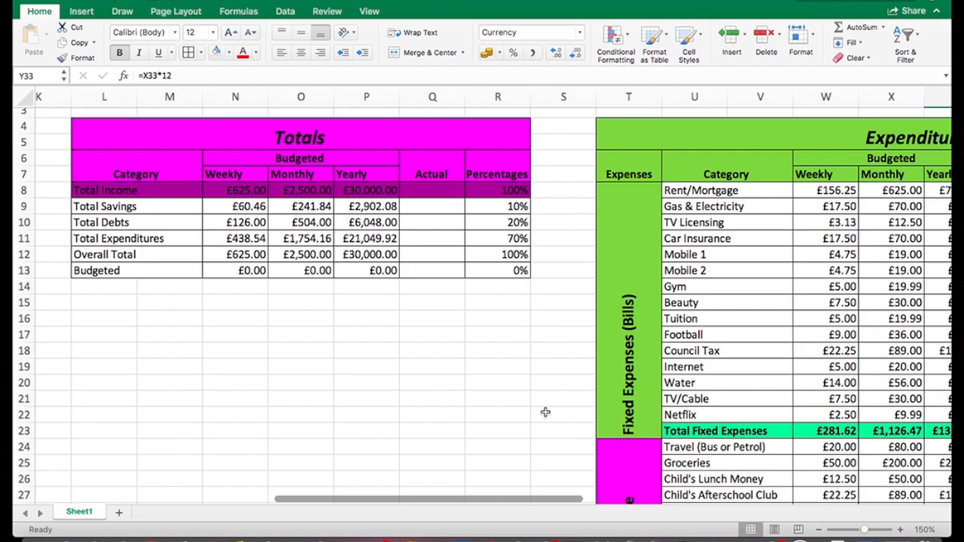
- Fill the Totals table's Budgeted row with light pink and make both that row and the Total Income row bold
scroll(545, 413, "up", 2)
scroll(545, 413, "left", 1)
left_click(229, 307)
left_click_drag(229, 307, 530, 308)
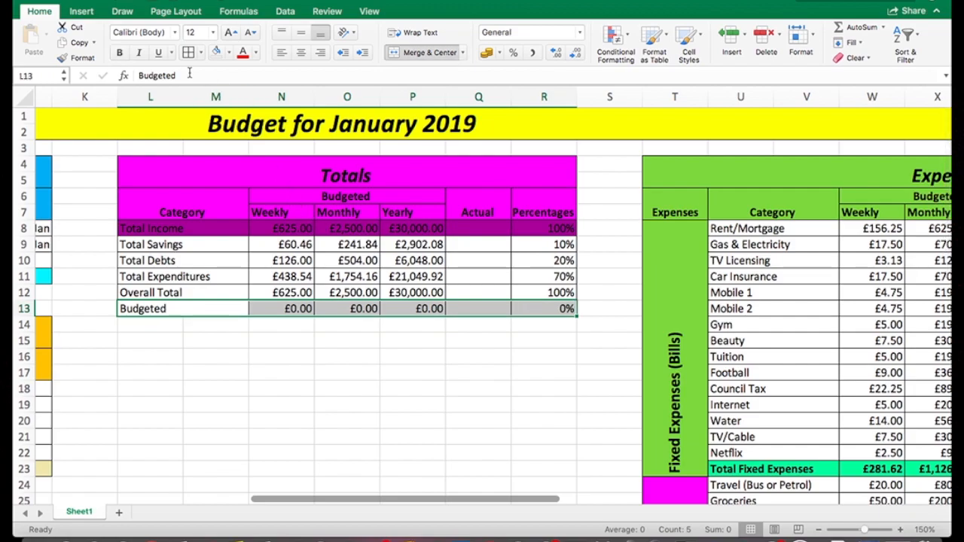
left_click(229, 52)
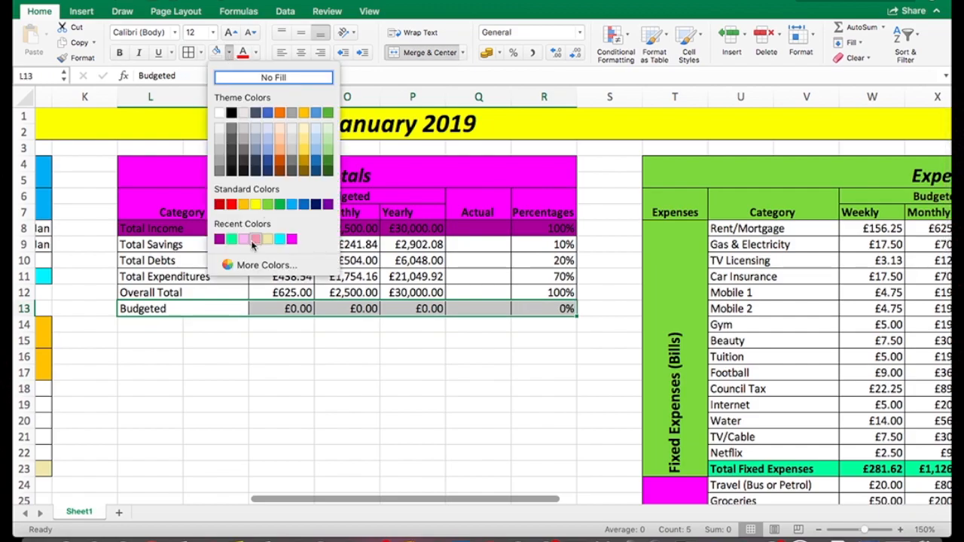
left_click(254, 241)
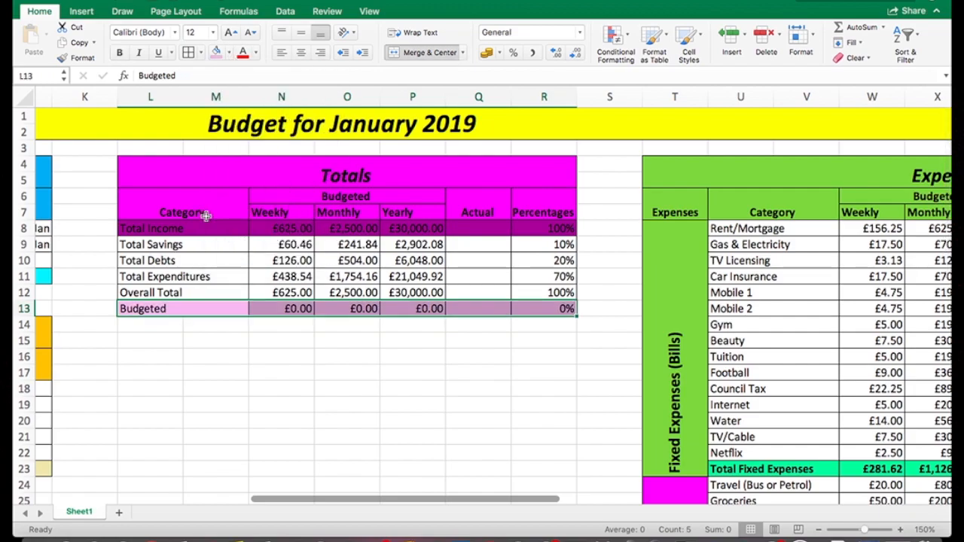
left_click(119, 52)
left_click_drag(155, 228, 526, 226)
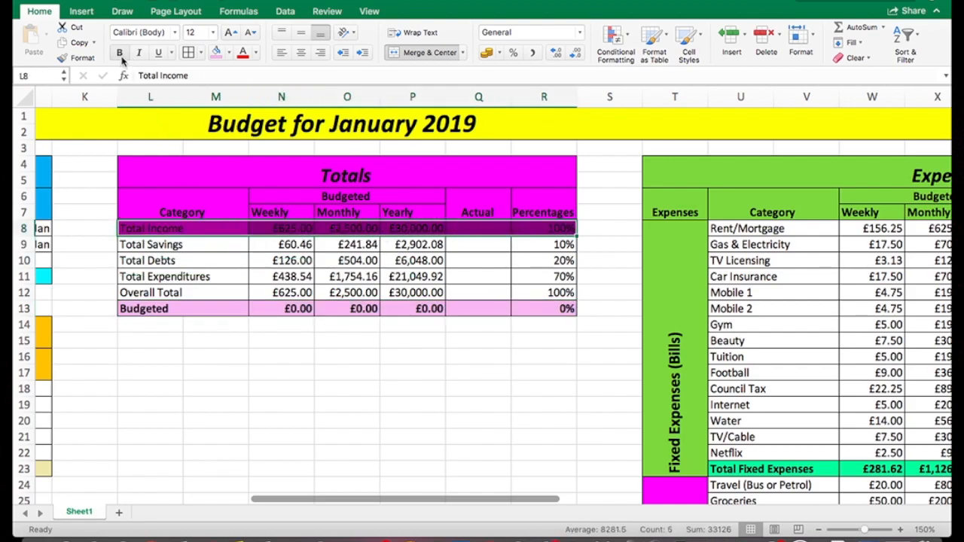
left_click(338, 327)
- Review the overall layout of the January budget with the income, savings, debts, totals and expenditure tables together
scroll(338, 328, "down", 5)
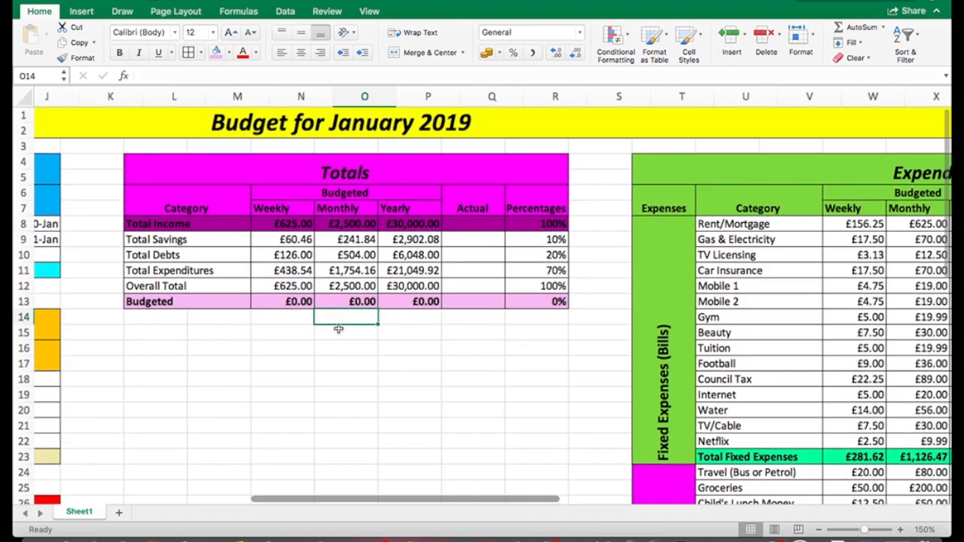
scroll(338, 328, "down", 5)
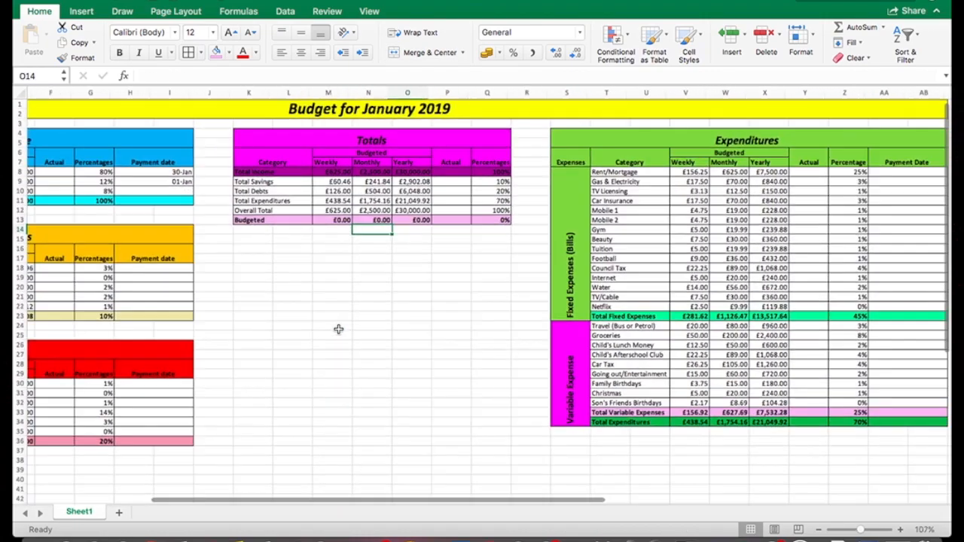
scroll(339, 328, "up", 2)
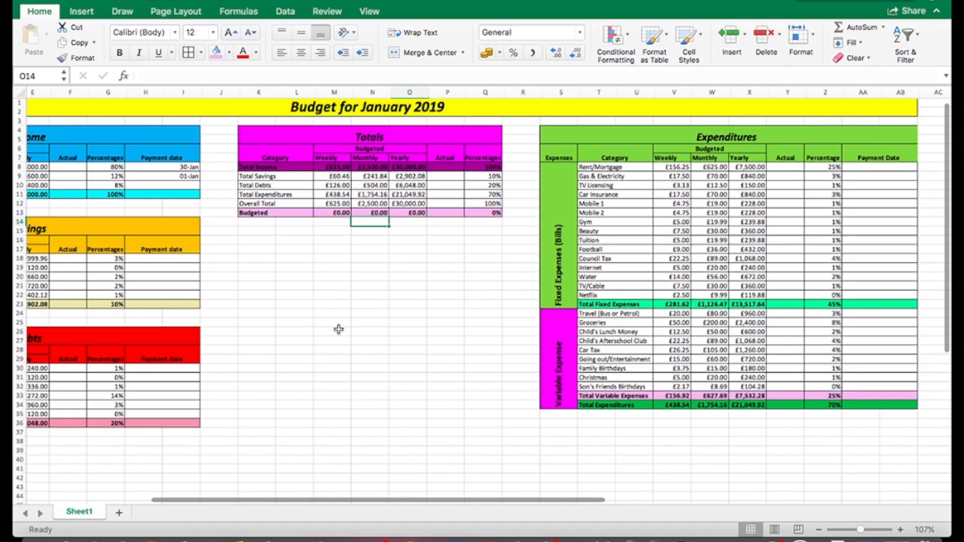
scroll(338, 329, "down", 2)
scroll(339, 329, "down", 2)
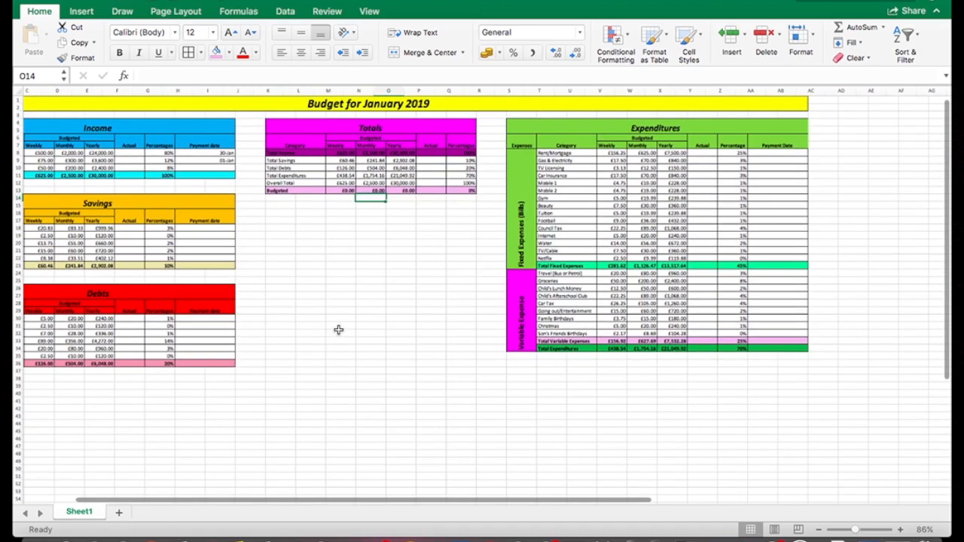
scroll(338, 329, "down", 1)
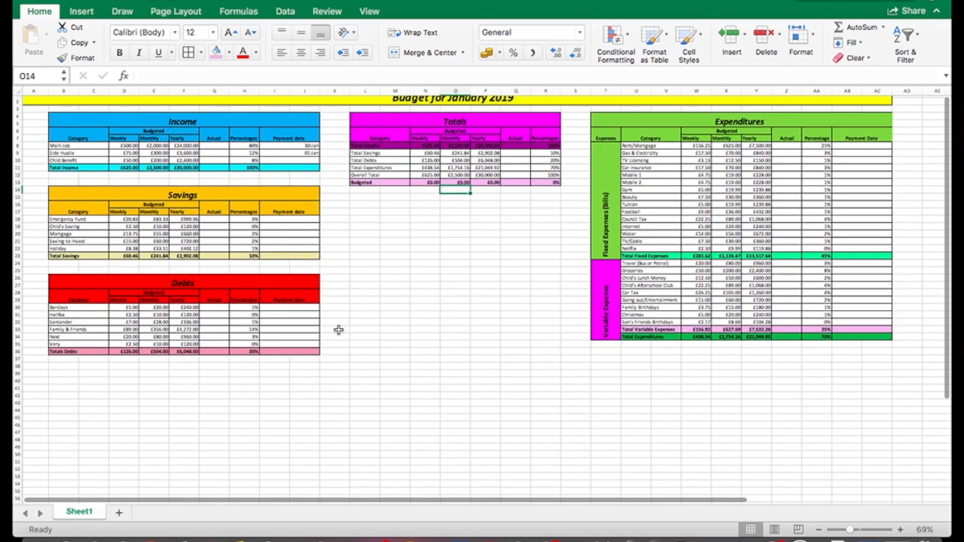
left_click(901, 530)
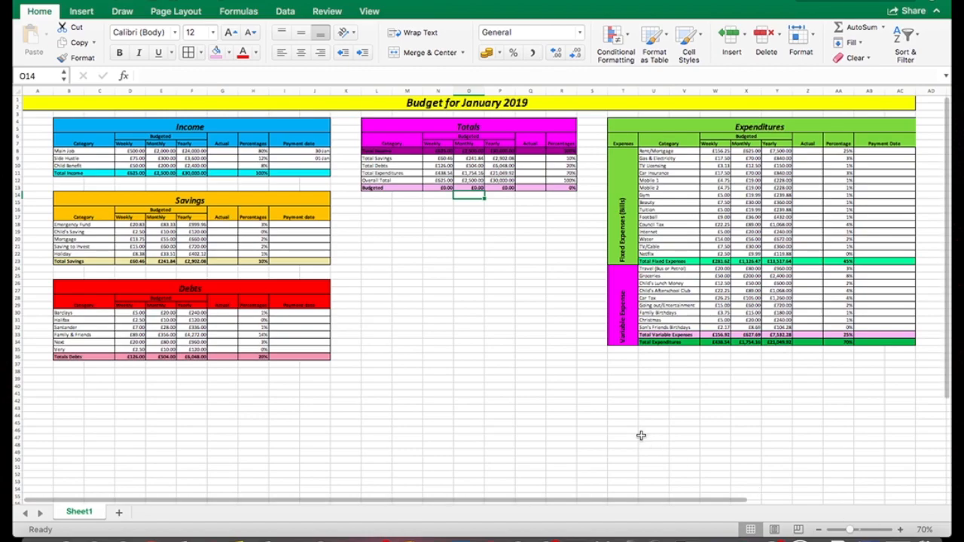
- Copy the entire January budget, from the title in A1 through row 39, and paste it into a new sheet
scroll(641, 435, "right", 1)
scroll(641, 435, "left", 1)
left_click_drag(26, 101, 584, 377)
key("super+c")
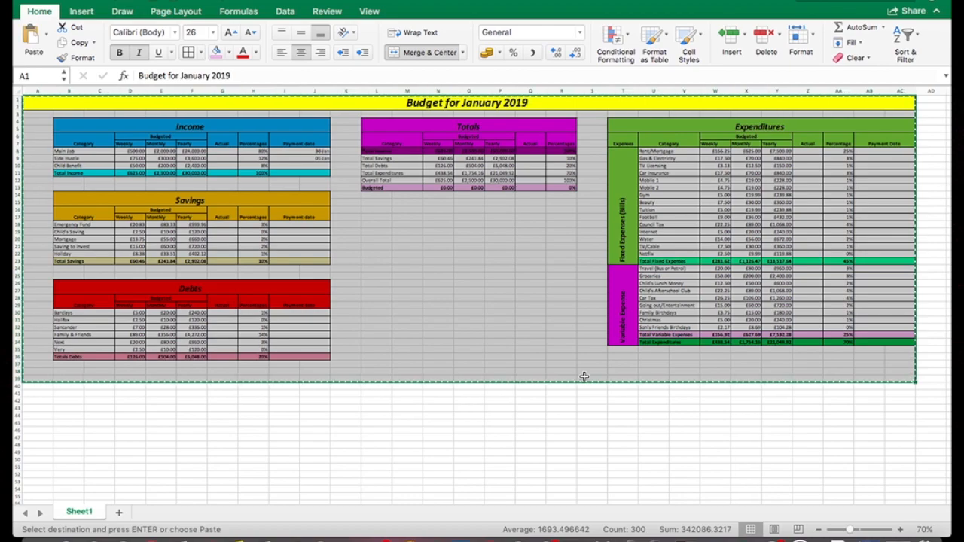
left_click(118, 515)
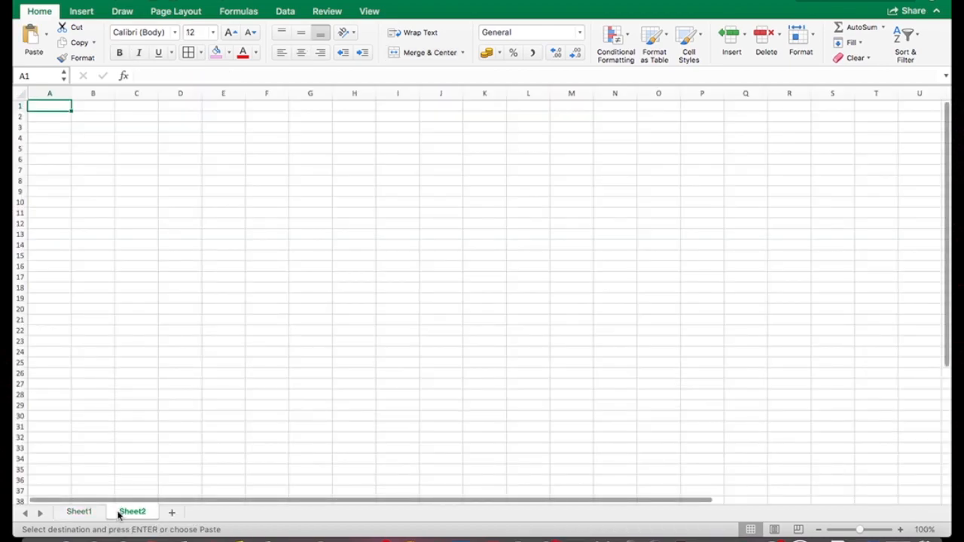
key("super+v")
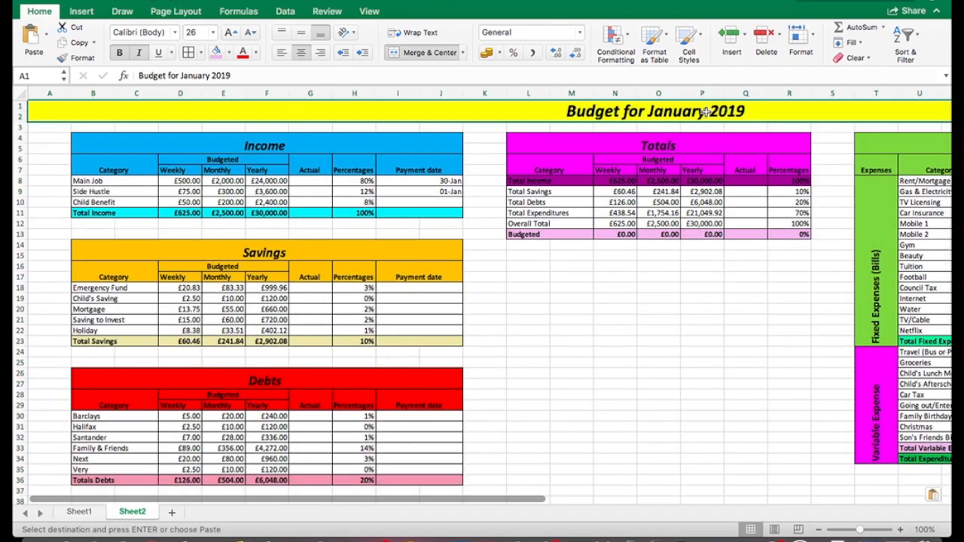
- Change the title in A1 of the copied sheet to Budget for February 2019
double_click(684, 111)
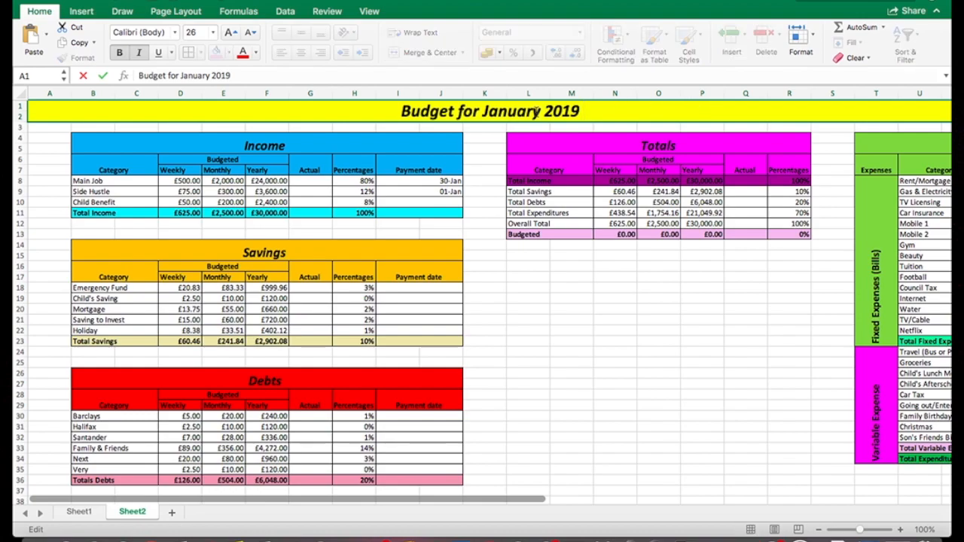
key("BackSpace")
key("BackSpace")
key("BackSpace")
key("BackSpace")
key("BackSpace")
key("BackSpace")
key("BackSpace")
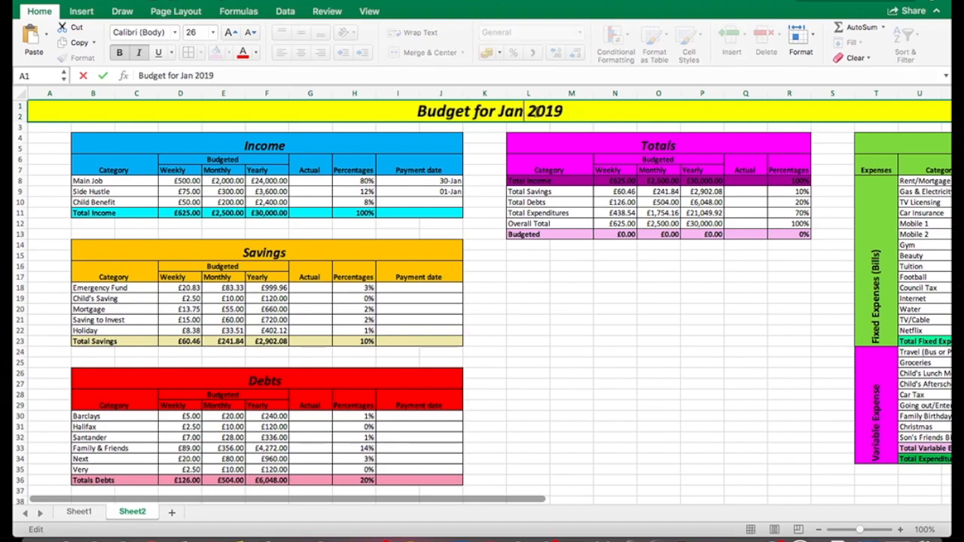
type("Februar")
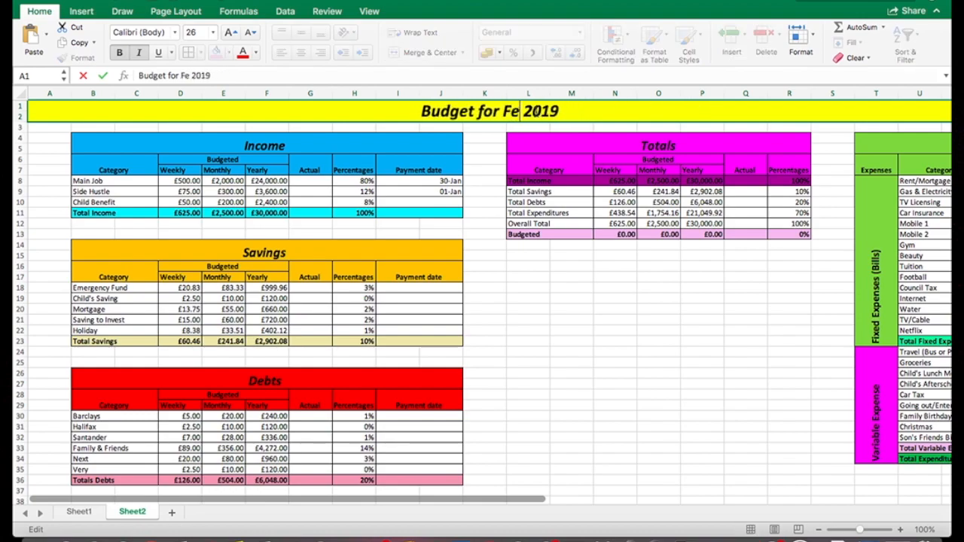
type("y")
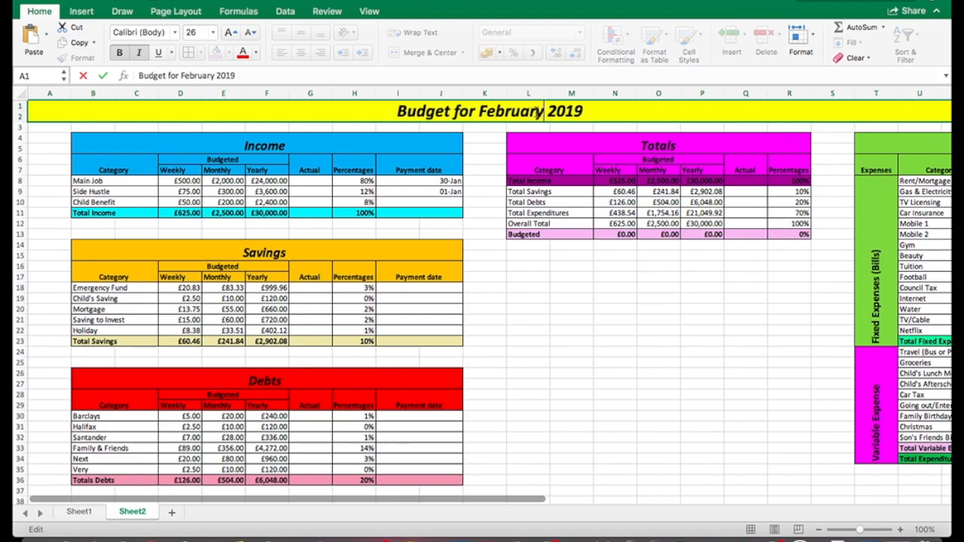
left_click(625, 319)
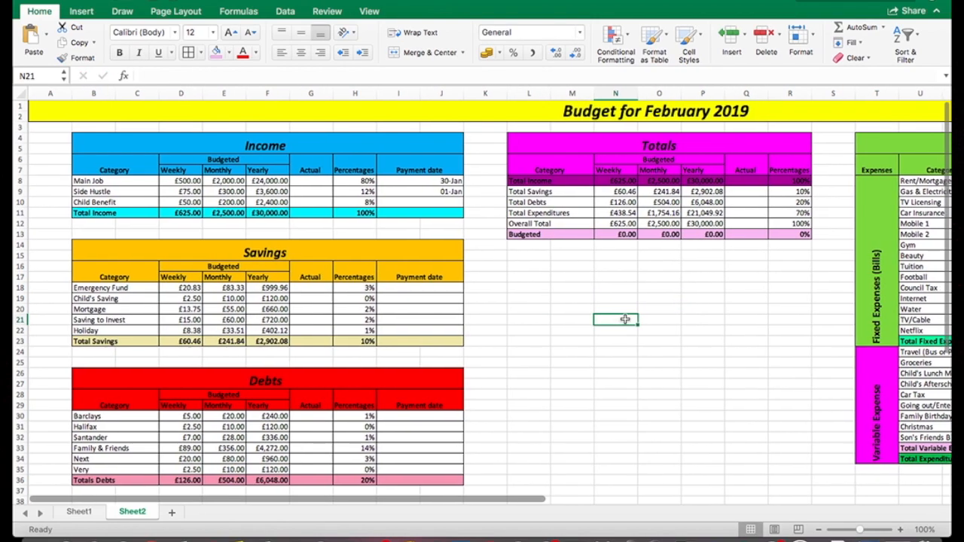
- Rename Sheet1 as January and Sheet2 as February
left_click(95, 515)
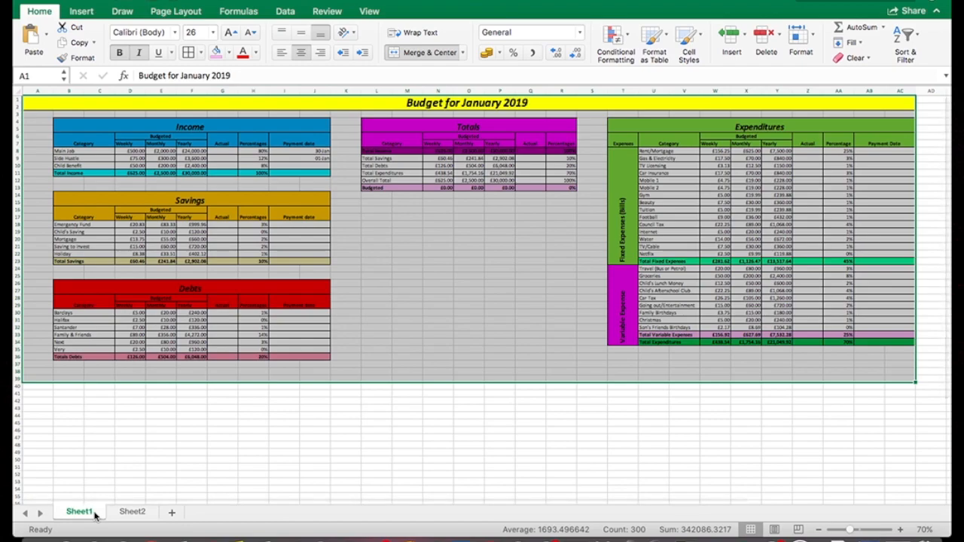
double_click(91, 513)
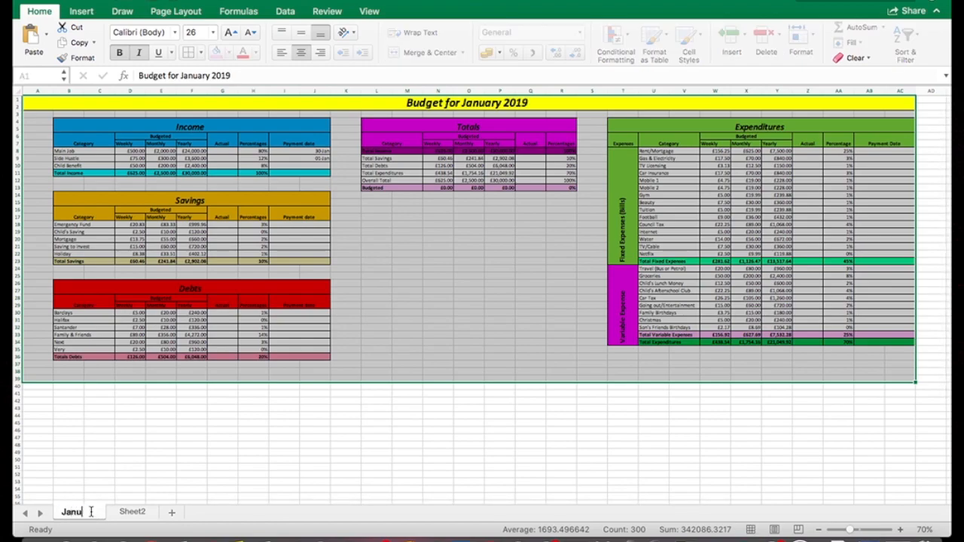
left_click(146, 512)
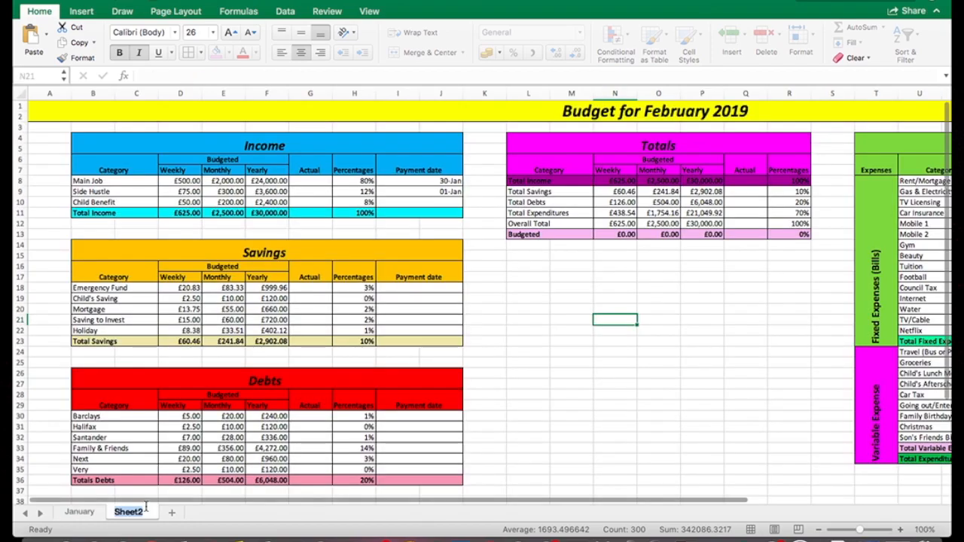
double_click(147, 512)
type("Feb")
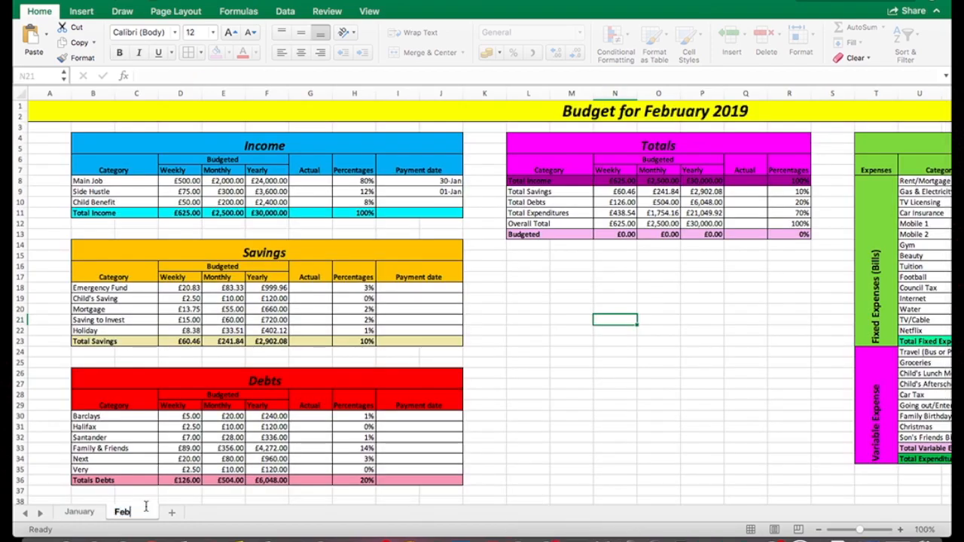
type("ruary")
- Add sheets named March through December and copy the January budget into the new month sheets
left_click(172, 512)
double_click(178, 514)
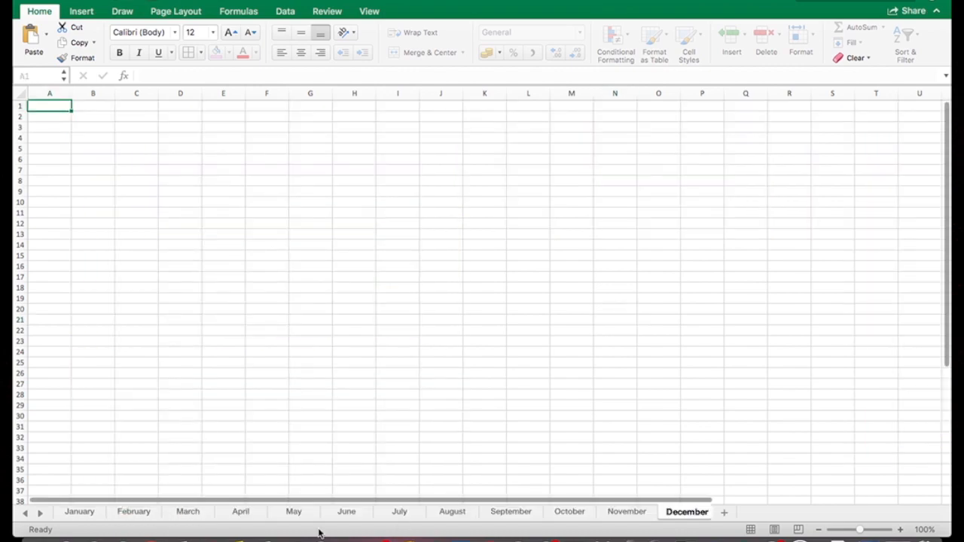
left_click(76, 514)
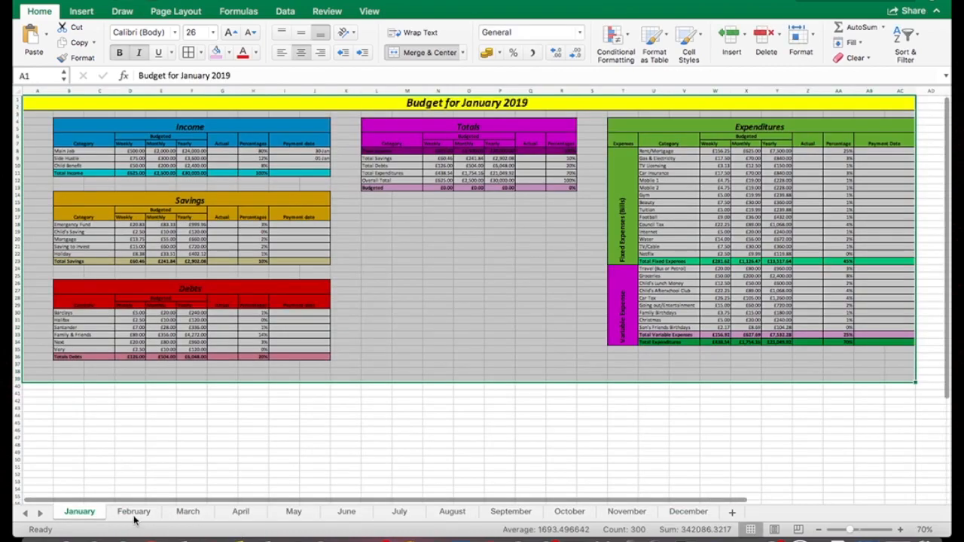
left_click(134, 513)
left_click(187, 512)
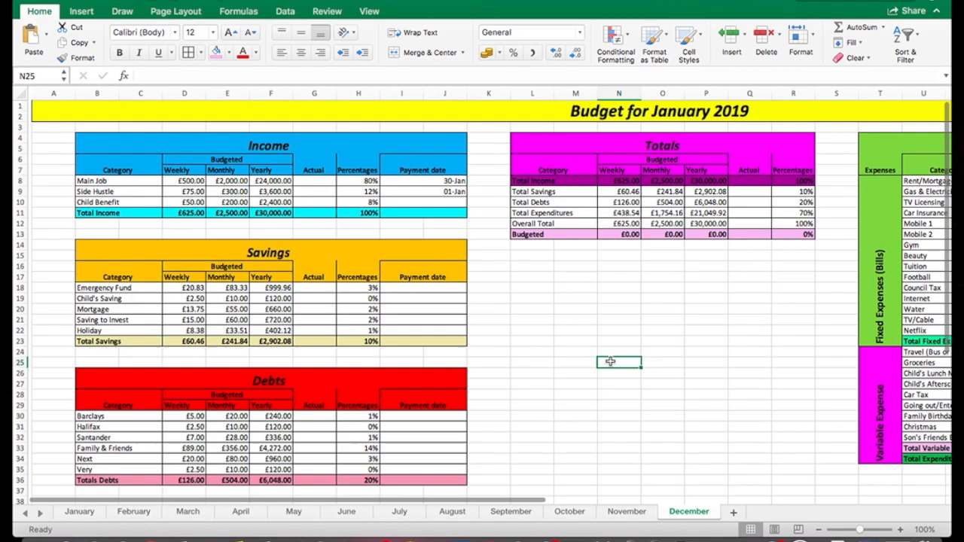
- Check the percentages for Total Savings, Total Debts and Total Expenditures on the February sheet
left_click(81, 512)
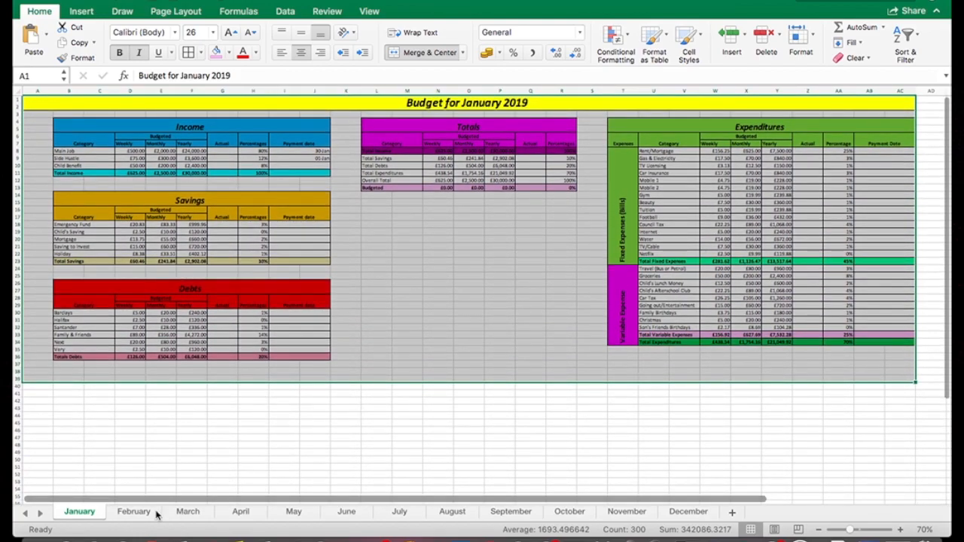
left_click(155, 512)
scroll(277, 288, "down", 3)
scroll(277, 288, "right", 2)
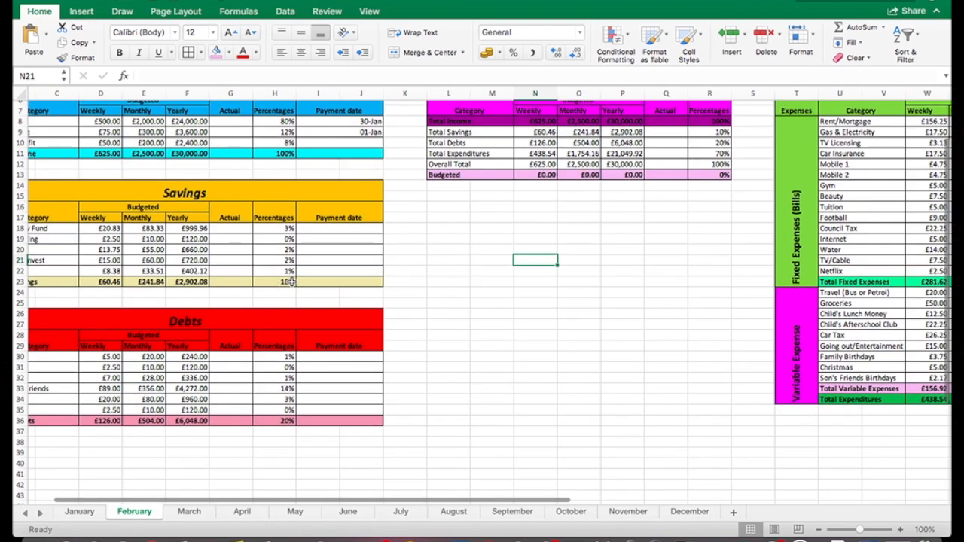
left_click(291, 281)
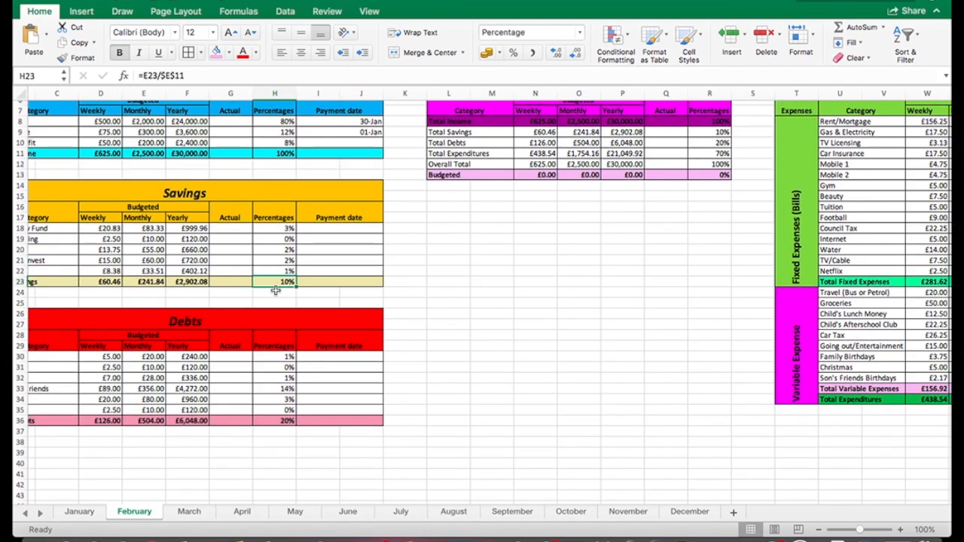
left_click(286, 420)
scroll(286, 420, "up", 1)
scroll(286, 420, "right", 6)
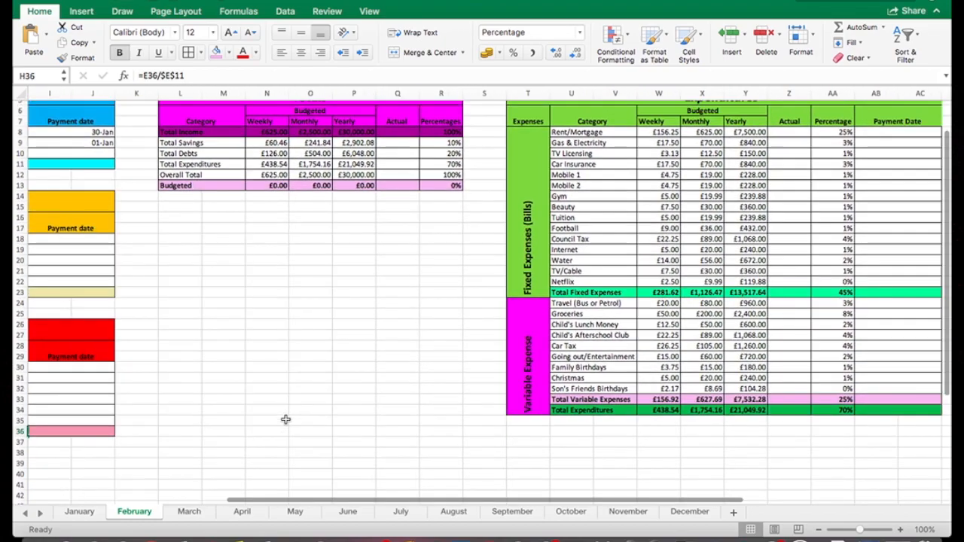
scroll(285, 419, "down", 1)
scroll(285, 420, "right", 2)
left_click(755, 393)
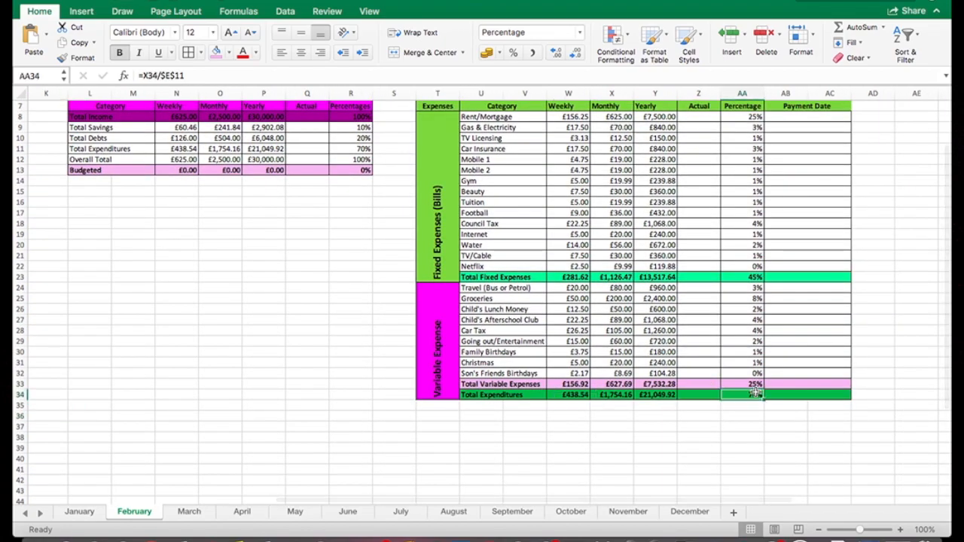
- Examine the Budgeted row and the yearly Total Expenditures figure in the February sheet's Totals table
scroll(755, 391, "up", 6)
scroll(754, 392, "left", 3)
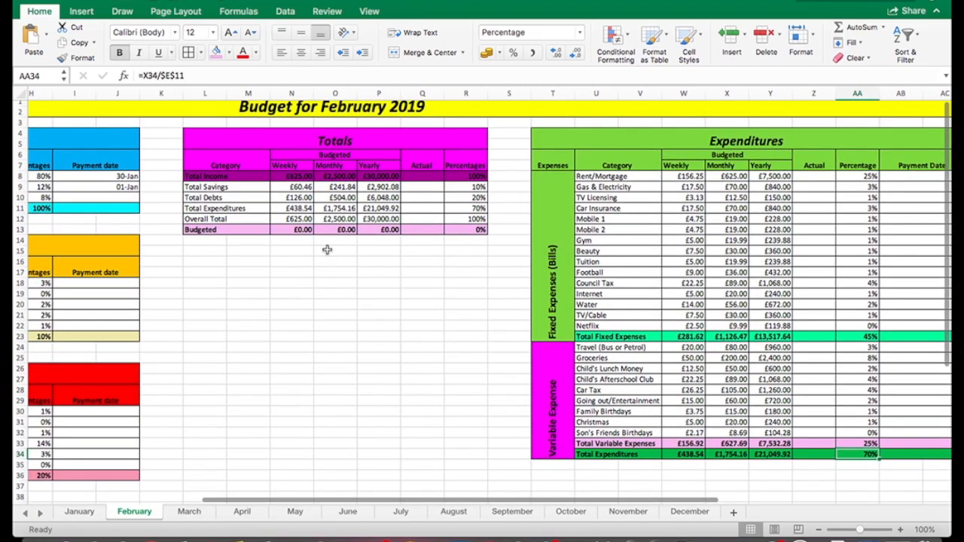
left_click_drag(229, 230, 461, 232)
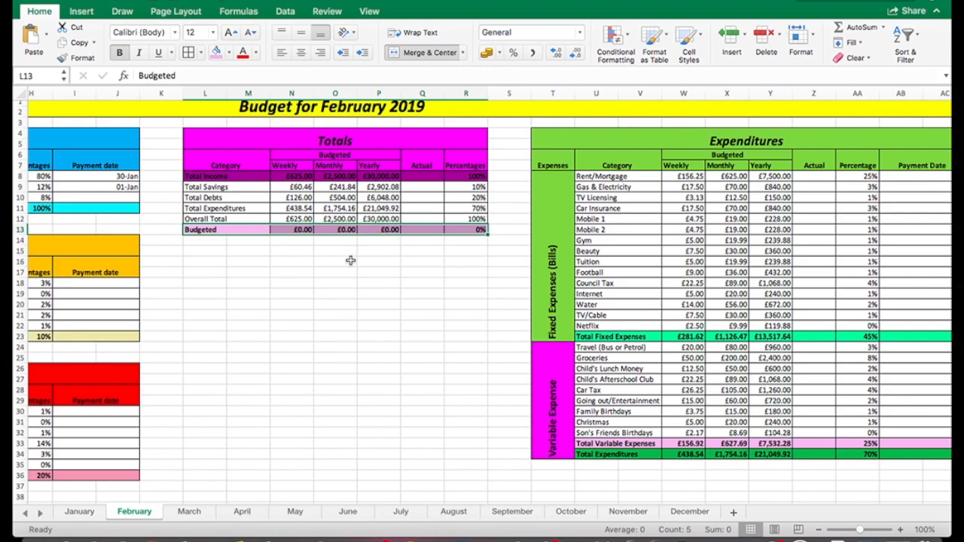
left_click(377, 208)
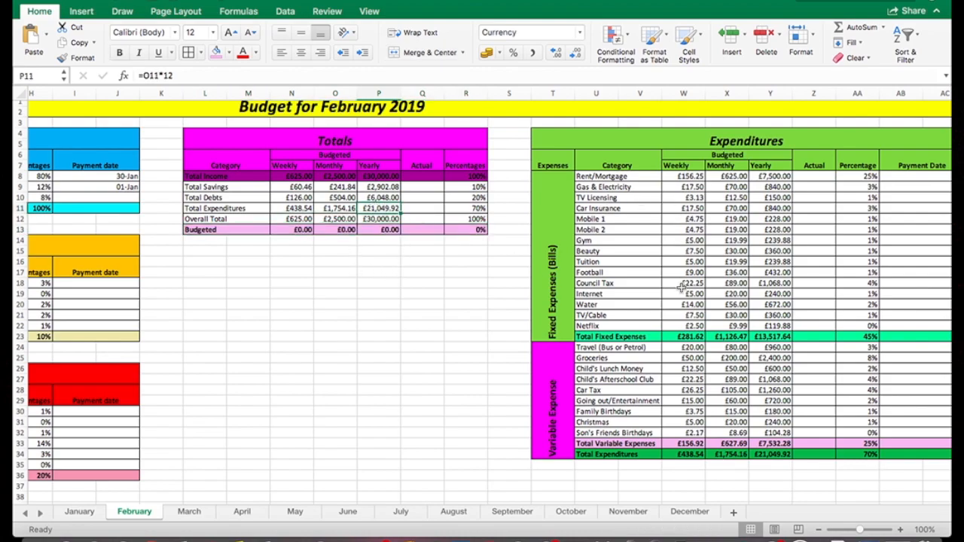
scroll(680, 287, "left", 2)
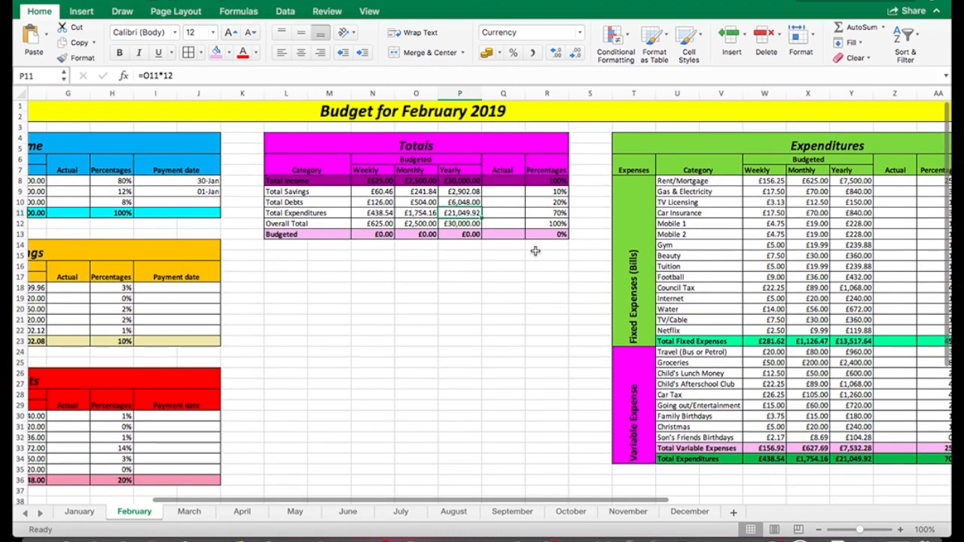
left_click(615, 295)
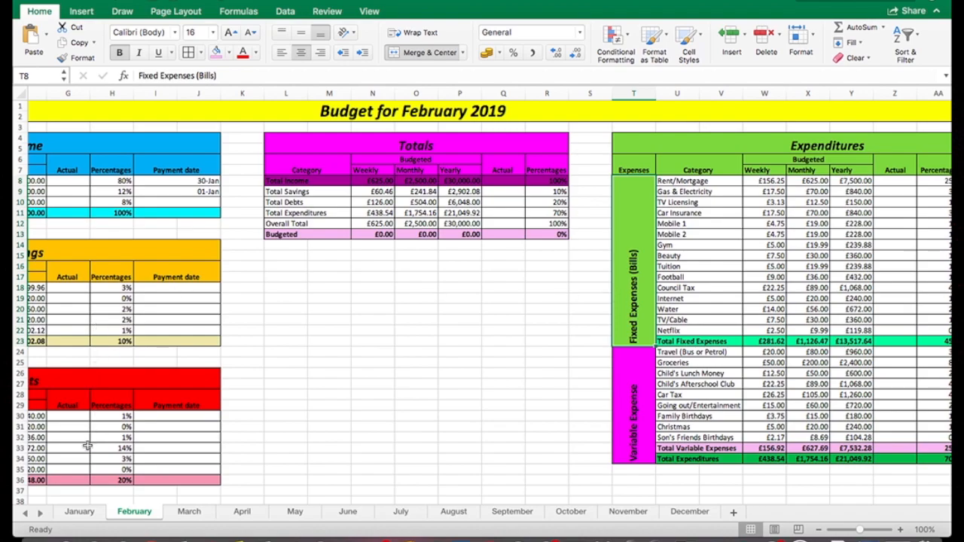
- Review the copied Income, Savings, Debts, Totals and Expenditures tables on the March sheet and return to the January sheet with its table range deselected
left_click(85, 512)
left_click(146, 512)
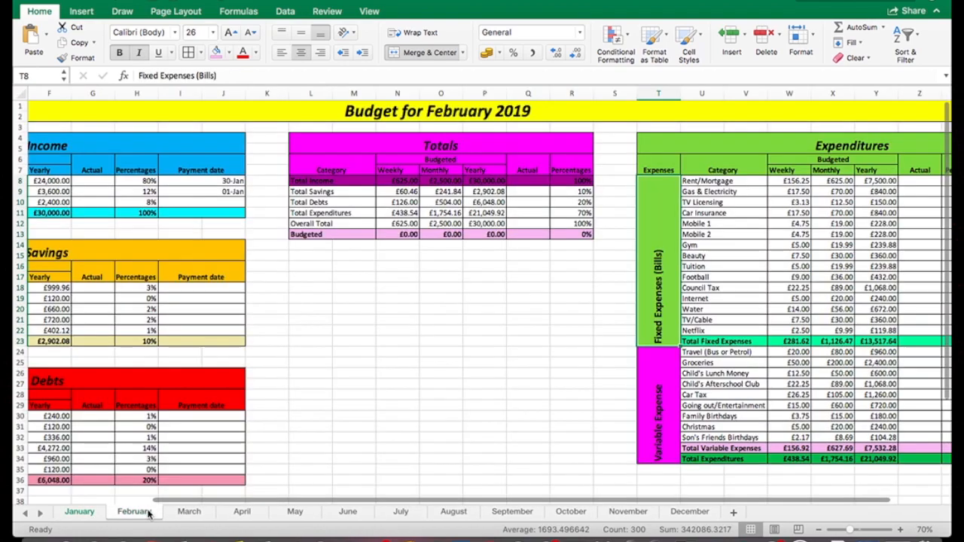
left_click(208, 515)
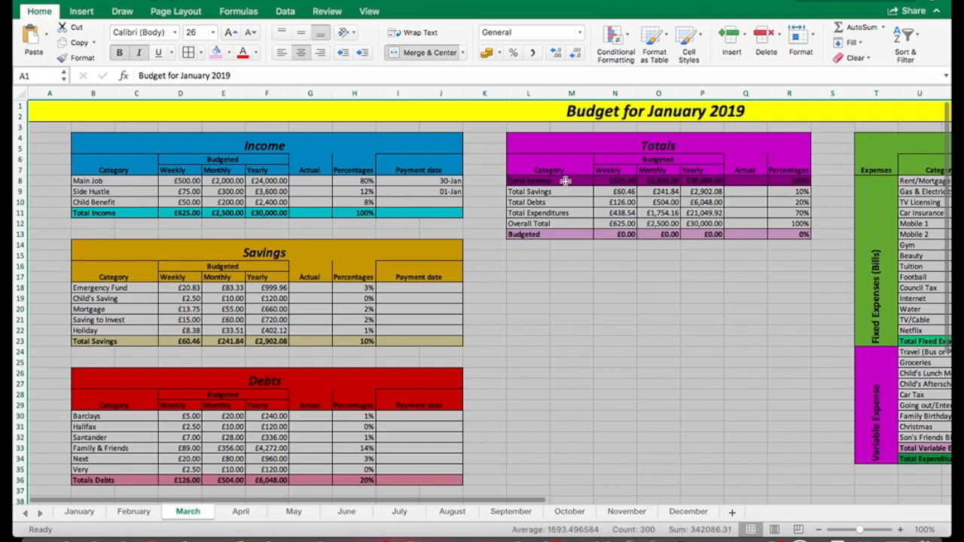
scroll(594, 338, "right", 5)
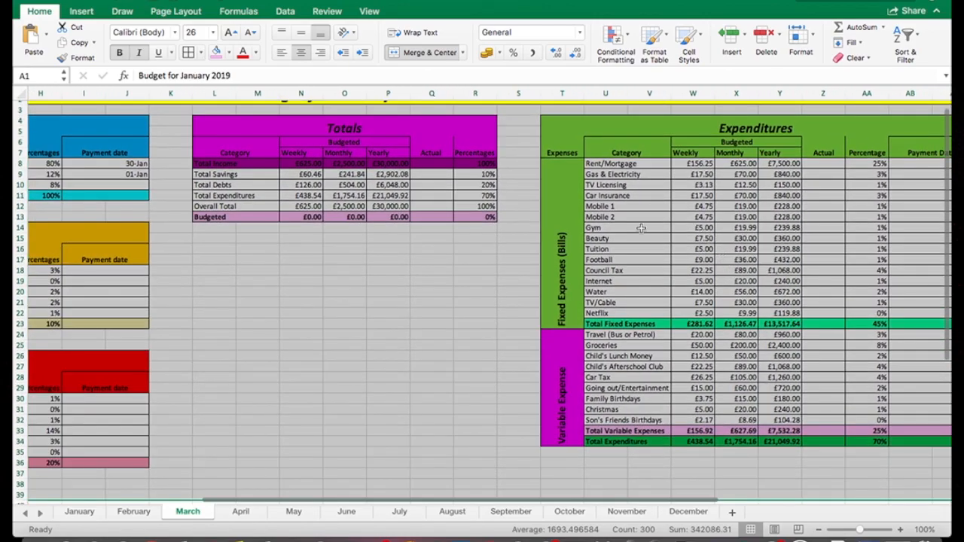
scroll(518, 394, "left", 5)
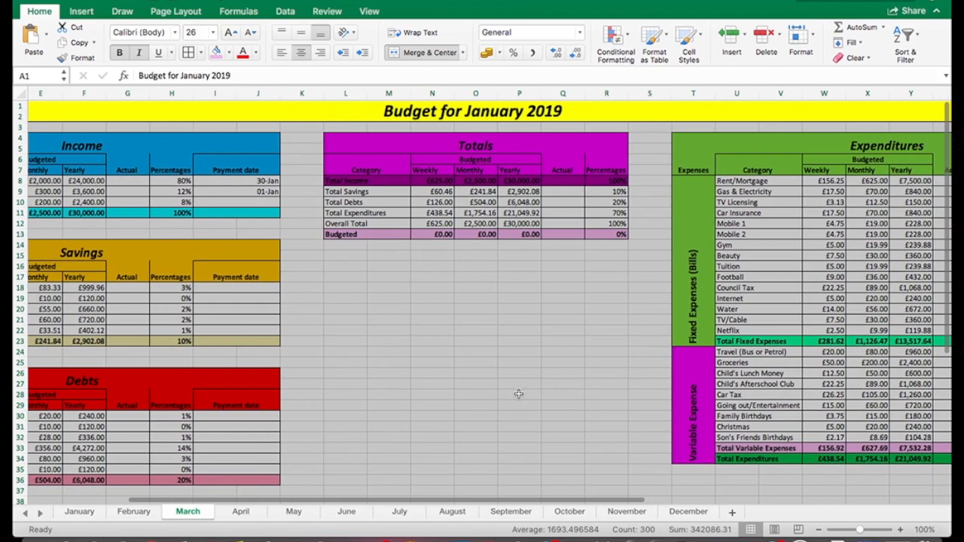
left_click(518, 394)
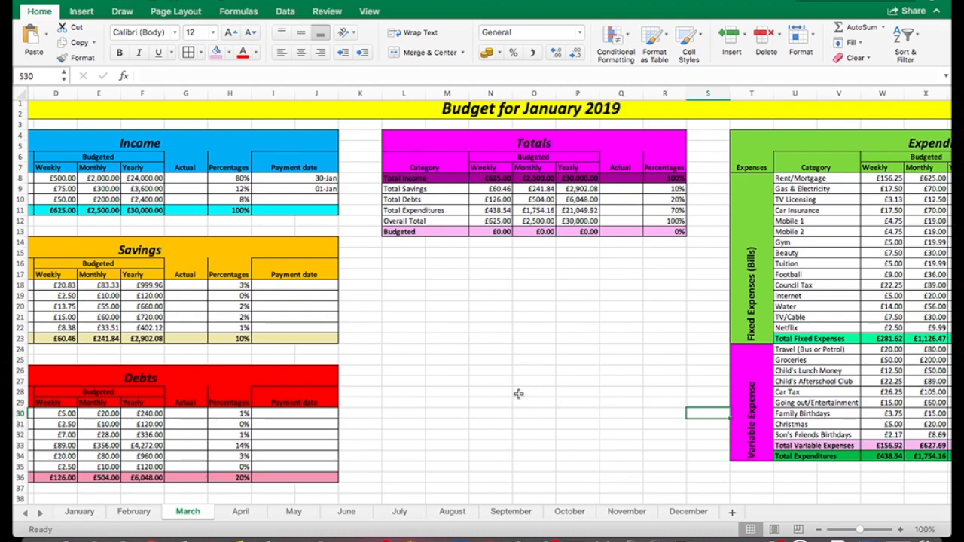
scroll(518, 393, "left", 3)
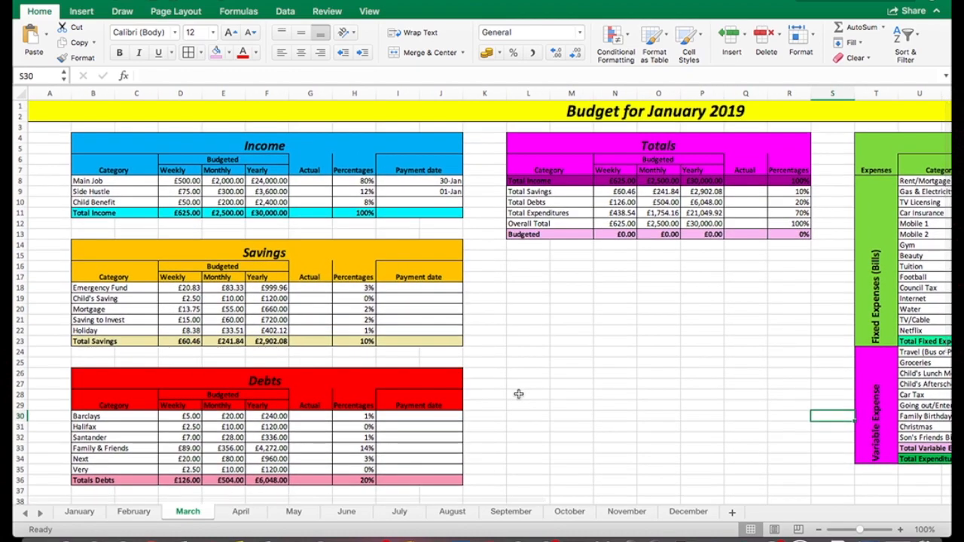
scroll(519, 394, "right", 1)
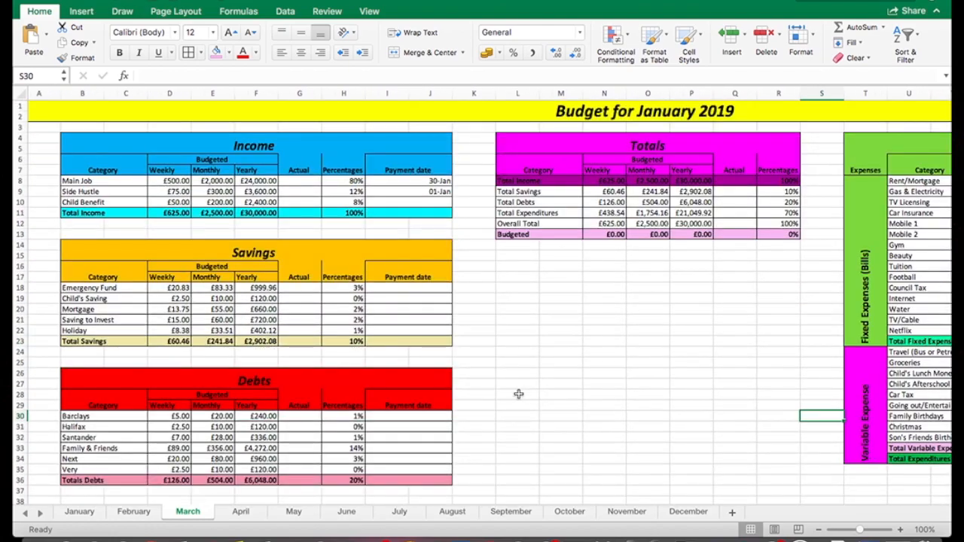
scroll(518, 394, "left", 1)
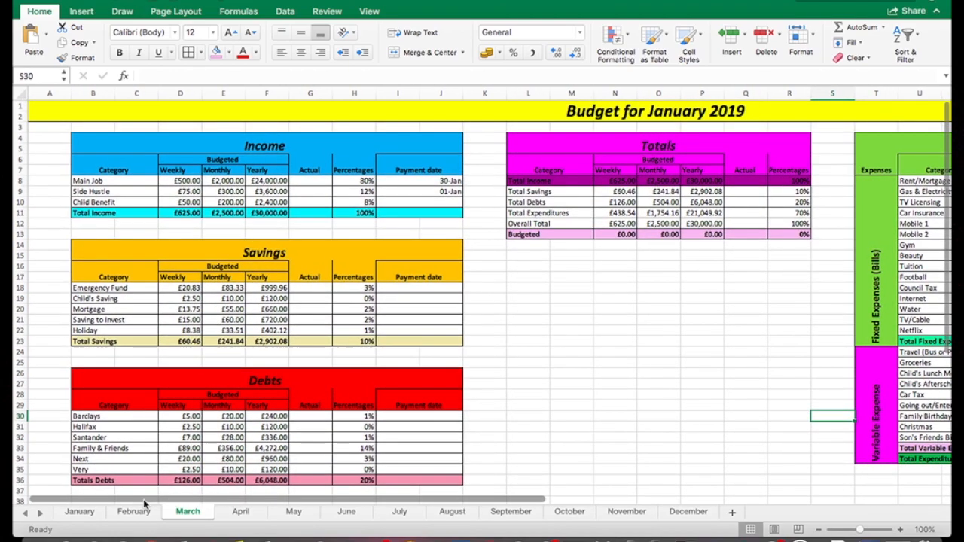
left_click(82, 511)
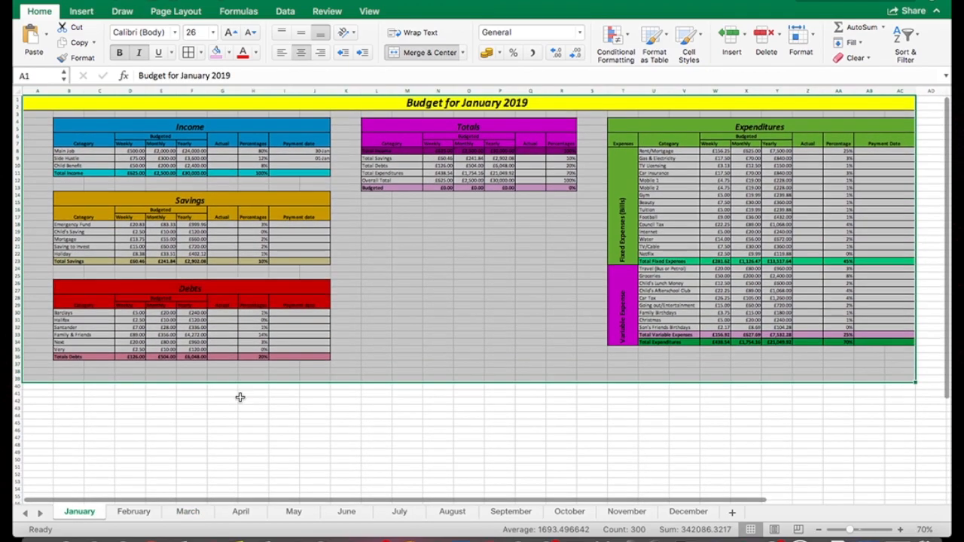
left_click(241, 400)
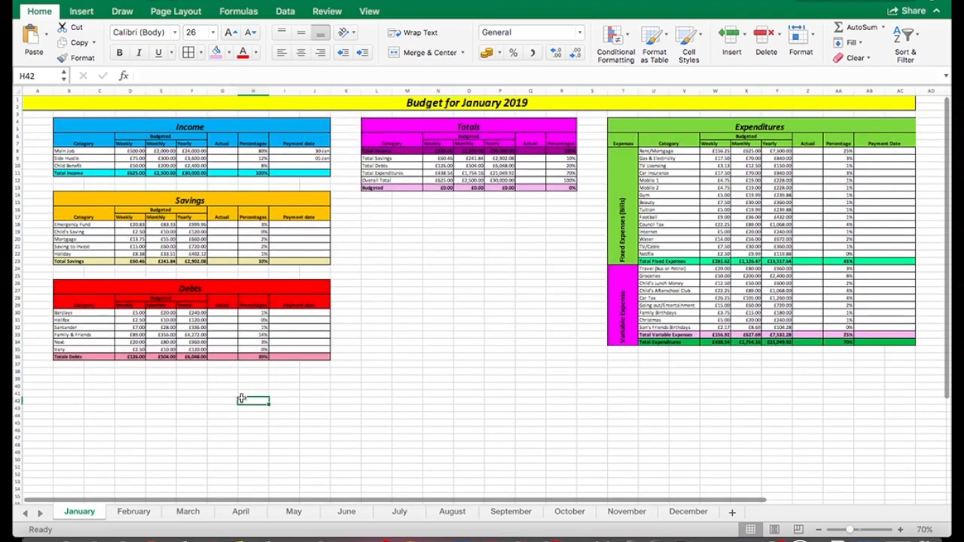